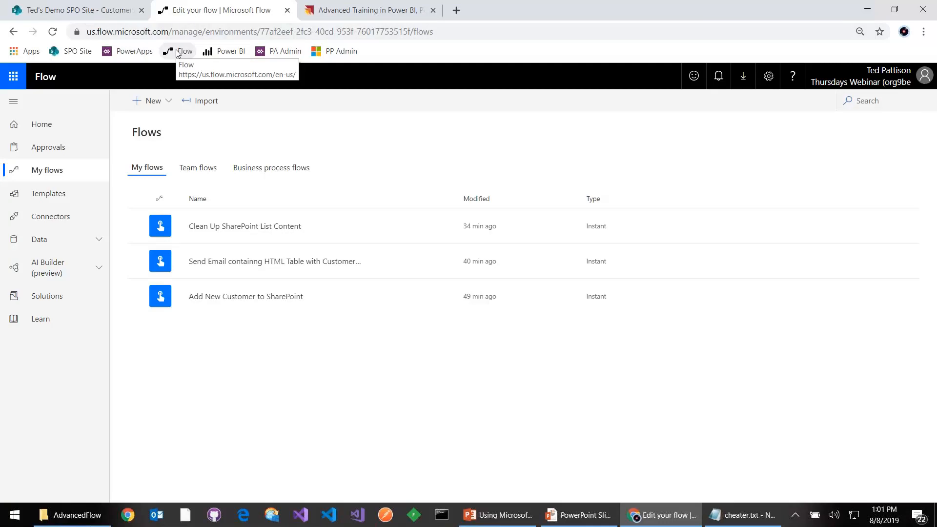
# - Highlight the "us" region prefix in the Flow site's address, and open the PowerApps portal in a new browser tab at 100% zoom
pyautogui.doubleClick(91, 31)
pyautogui.moveTo(282, 209)
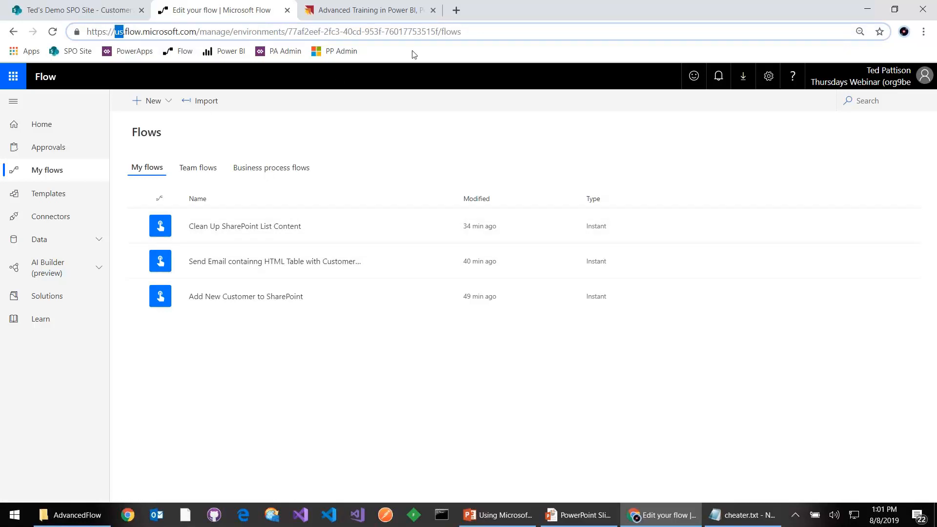
pyautogui.click(456, 10)
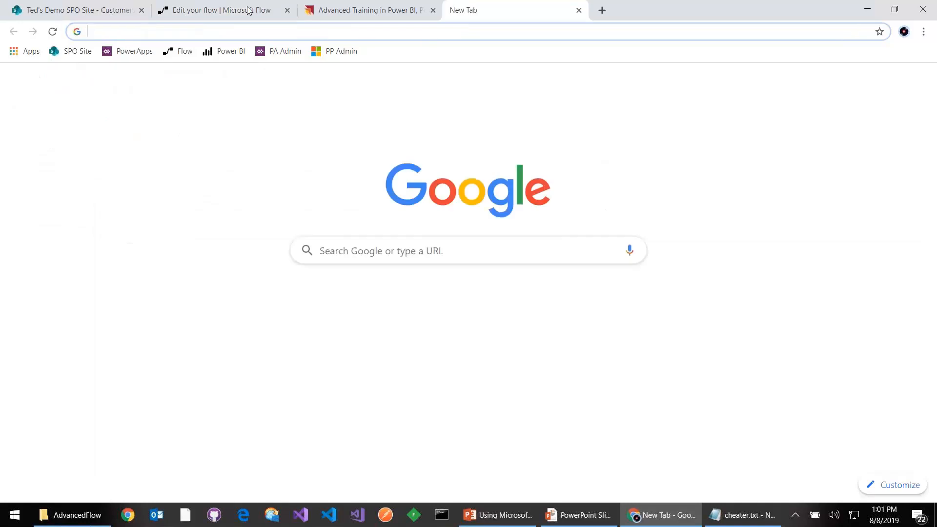
pyautogui.click(136, 54)
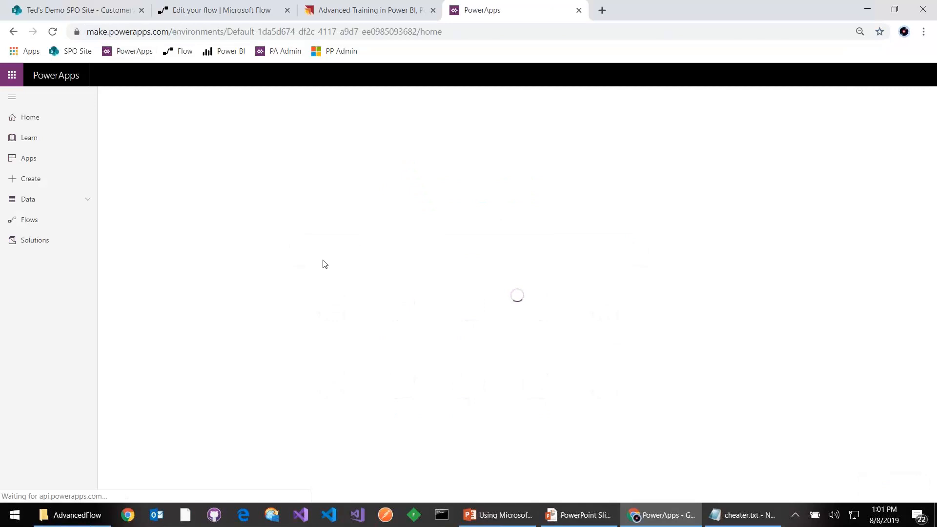
pyautogui.hotkey('ctrl', '+')
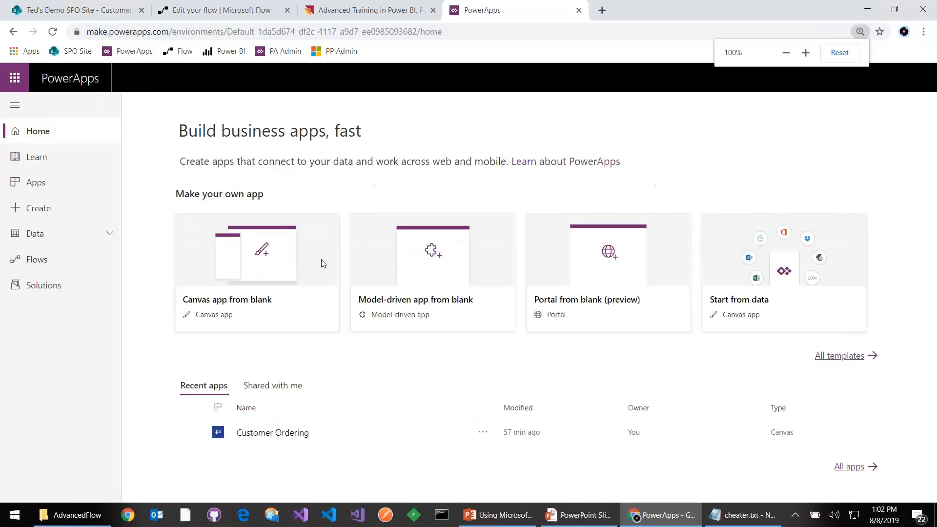
# - Switch the PowerApps environment to Thursdays Webinar and compare its flows with the list on the Flow site
pyautogui.click(76, 259)
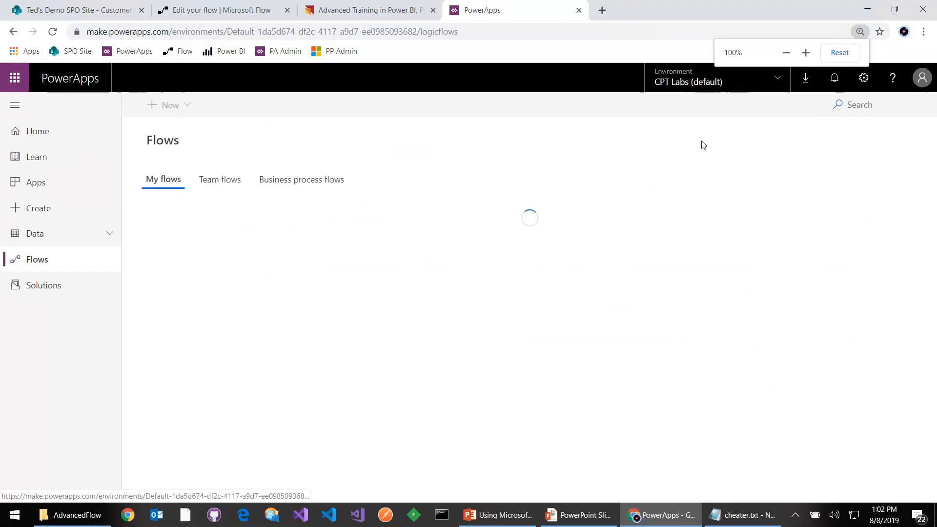
pyautogui.click(765, 84)
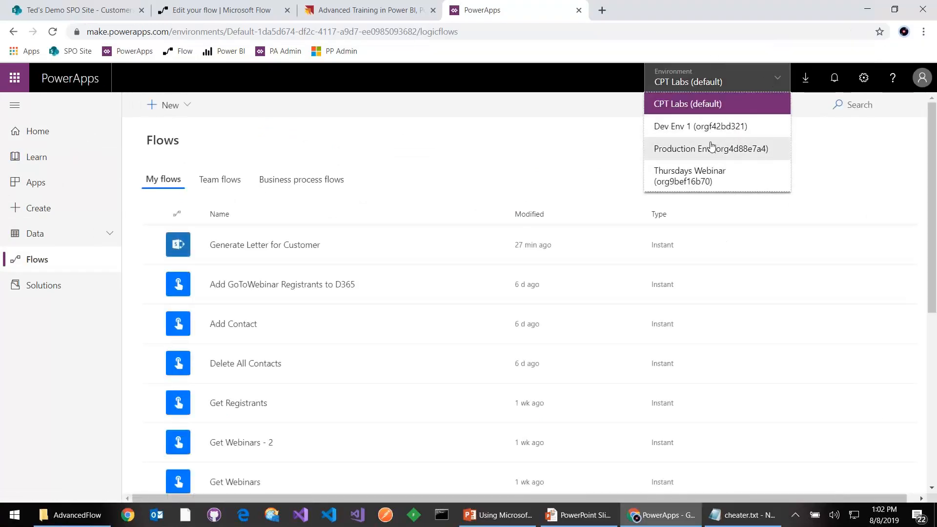
pyautogui.click(708, 180)
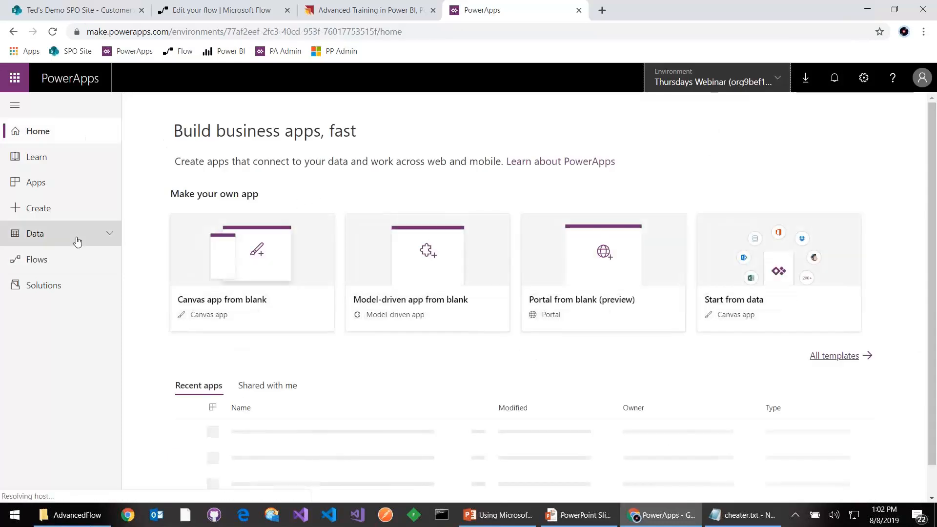
pyautogui.click(65, 259)
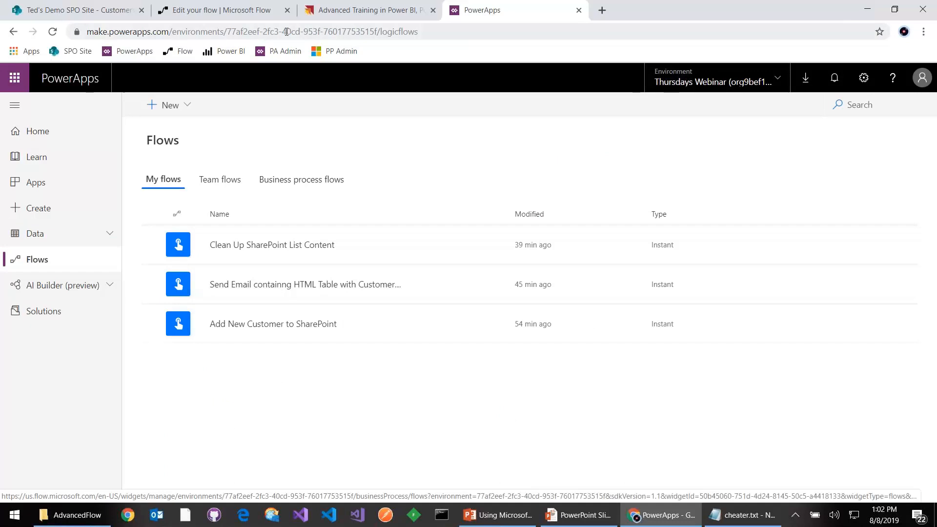
pyautogui.click(225, 12)
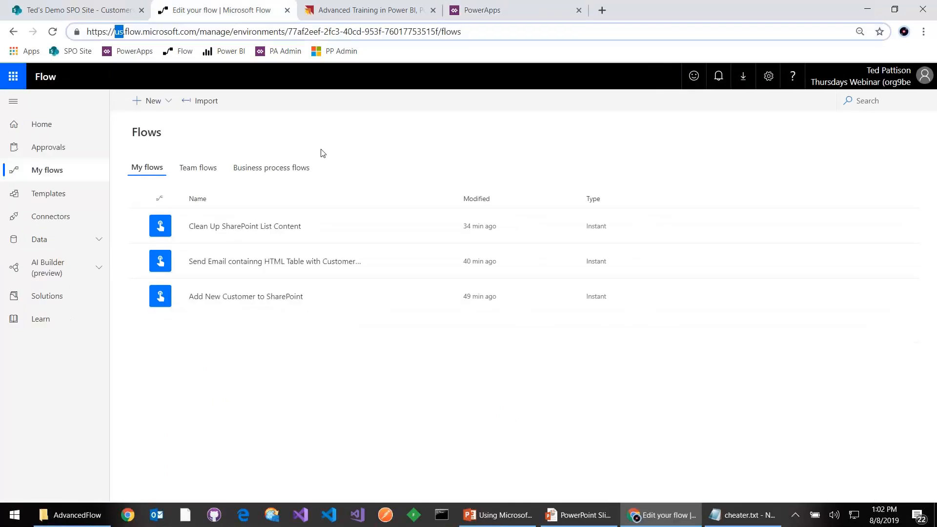
pyautogui.click(493, 16)
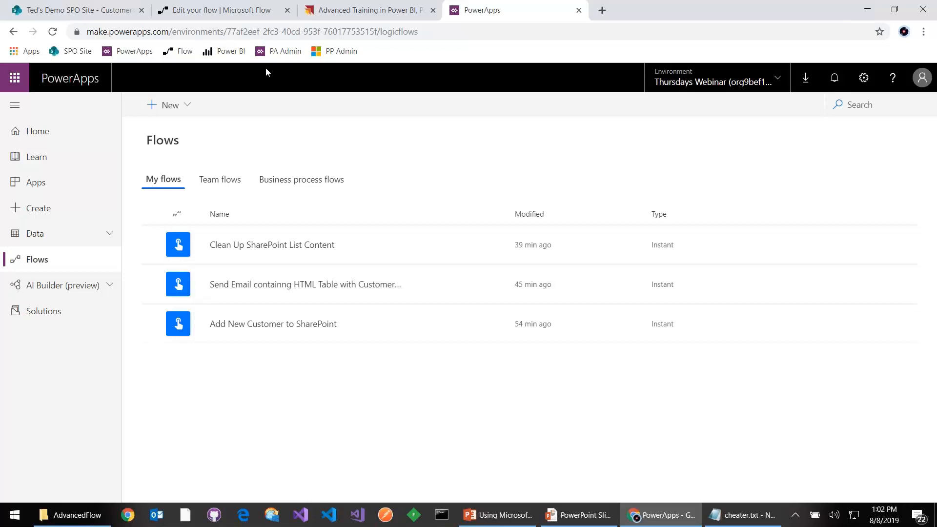
# - Review the environments in the PowerApps and Power Platform admin centers, and try to create a new environment in the latter
pyautogui.click(278, 53)
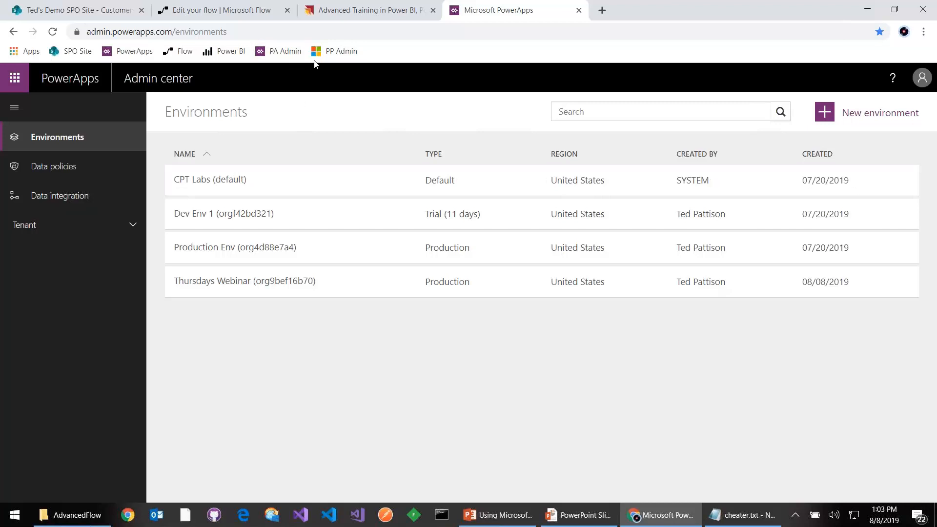
pyautogui.click(343, 58)
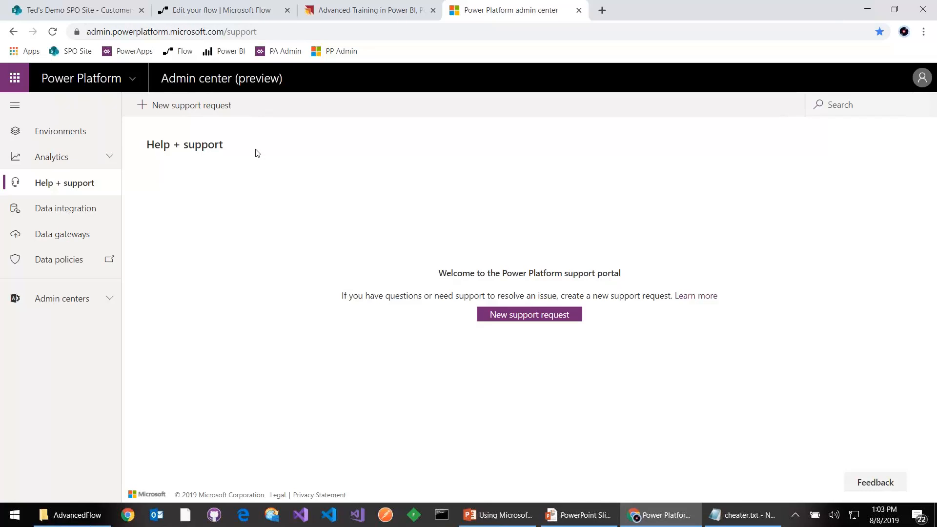
pyautogui.click(38, 129)
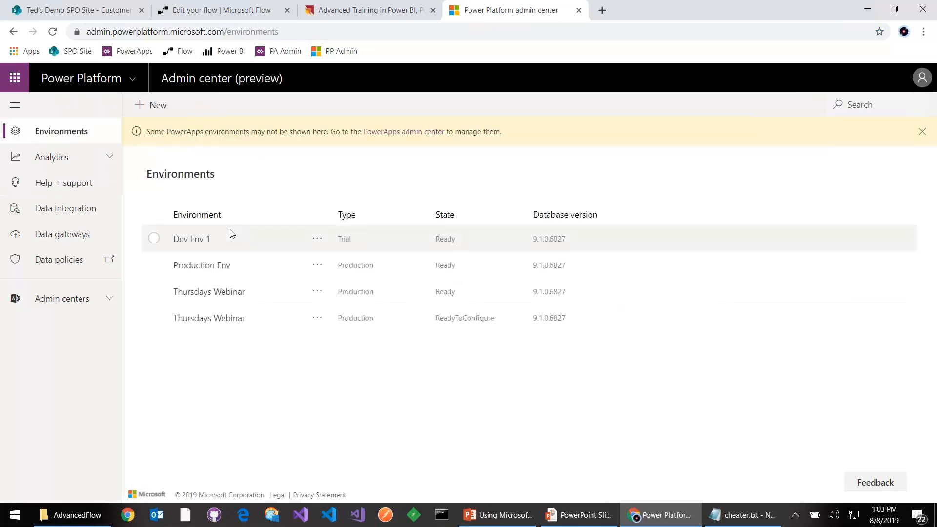
pyautogui.click(148, 111)
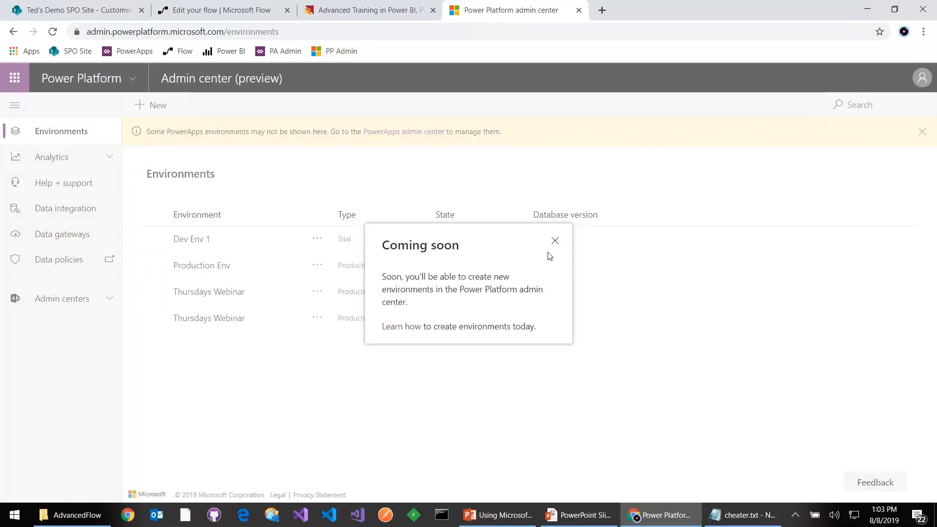
pyautogui.click(555, 241)
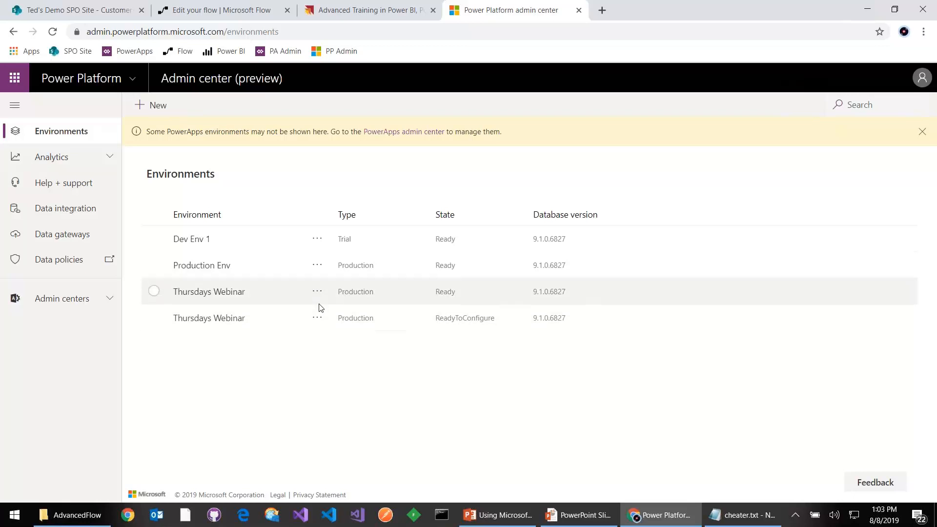
# - View the settings of the Thursdays Webinar environment whose state is Ready, and close the admin center's browser tab
pyautogui.click(317, 292)
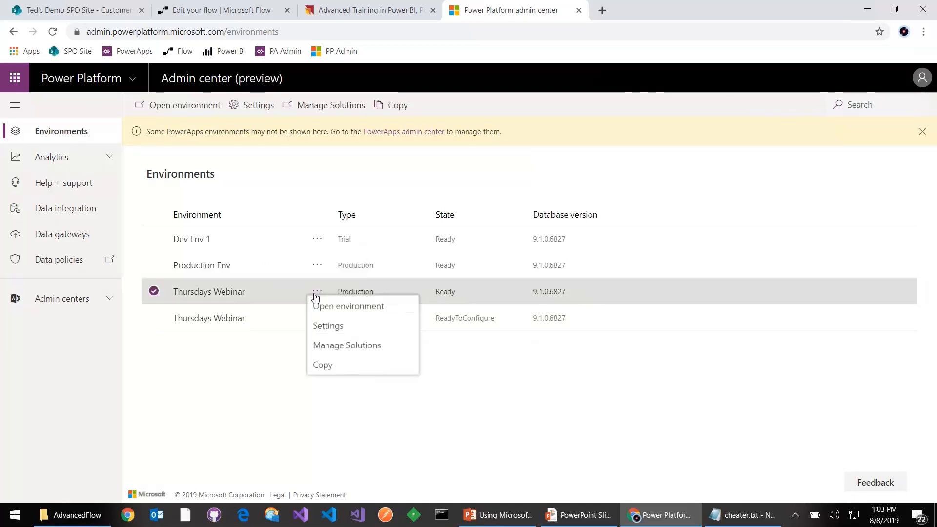
pyautogui.click(342, 330)
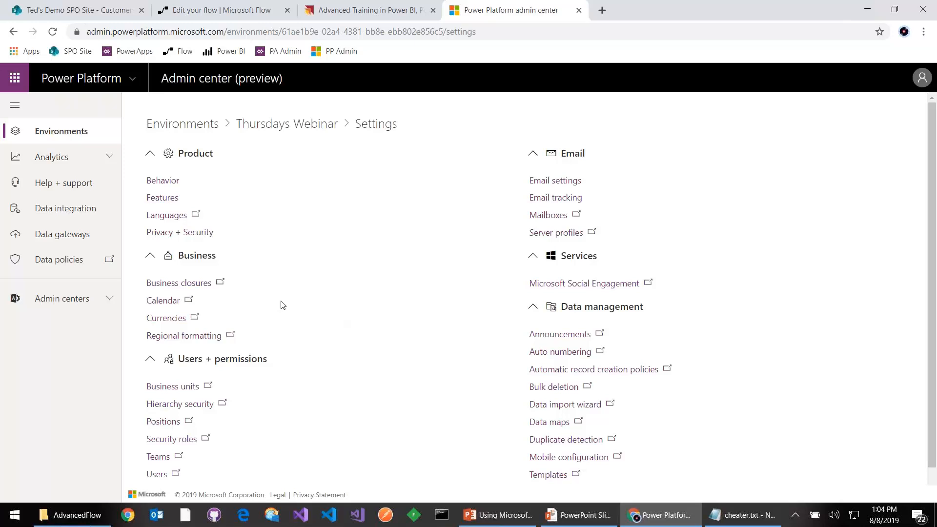
pyautogui.click(579, 10)
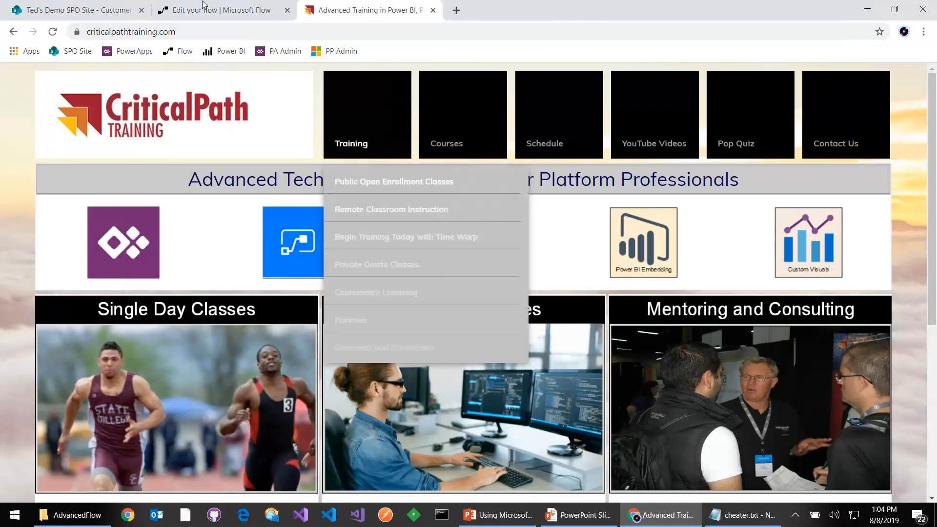
# - Open the Critical Path Training course catalog and view the Building Business Solutions with PowerApps and Flow course page
pyautogui.moveTo(454, 147)
pyautogui.click(550, 279)
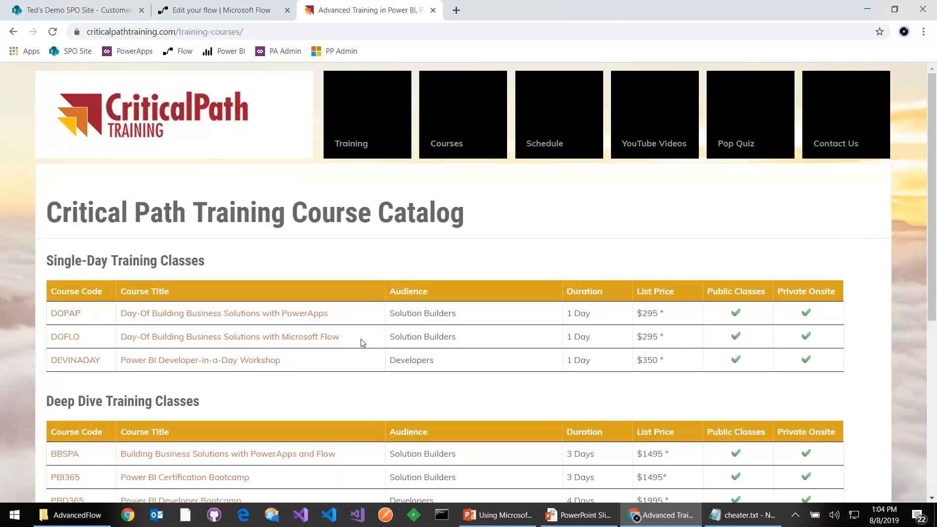
pyautogui.click(285, 454)
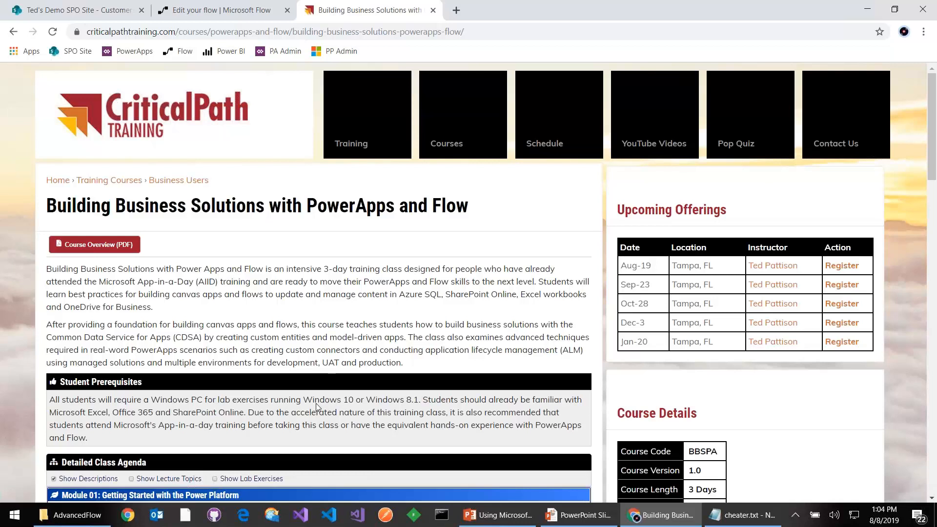
# - Switch to the PowerPoint slide show, show the Agenda slide, and return to the browser
pyautogui.click(577, 517)
pyautogui.press('Right')
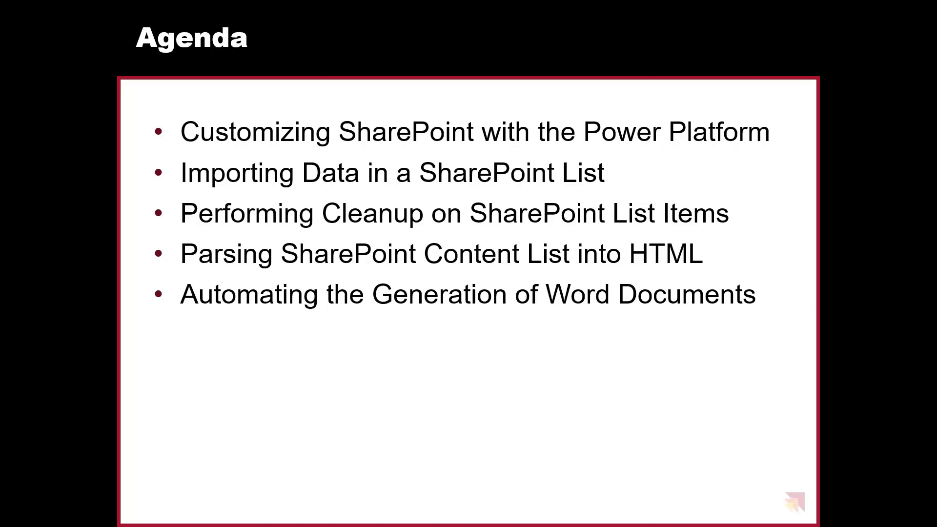
pyautogui.hotkey('alt', 'Tab')
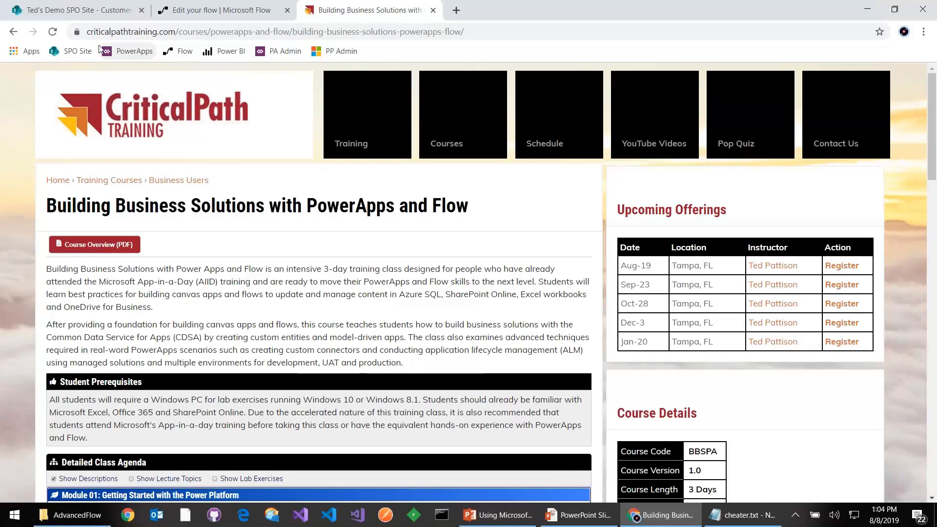
# - Open the Customers list on the SharePoint site, look over its new item form, and close the form without saving
pyautogui.click(92, 14)
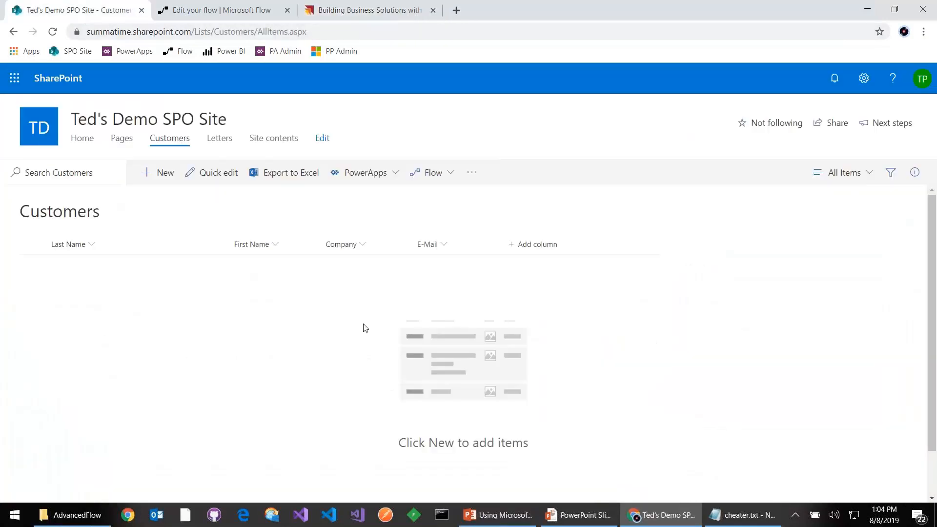
pyautogui.click(165, 139)
pyautogui.click(162, 175)
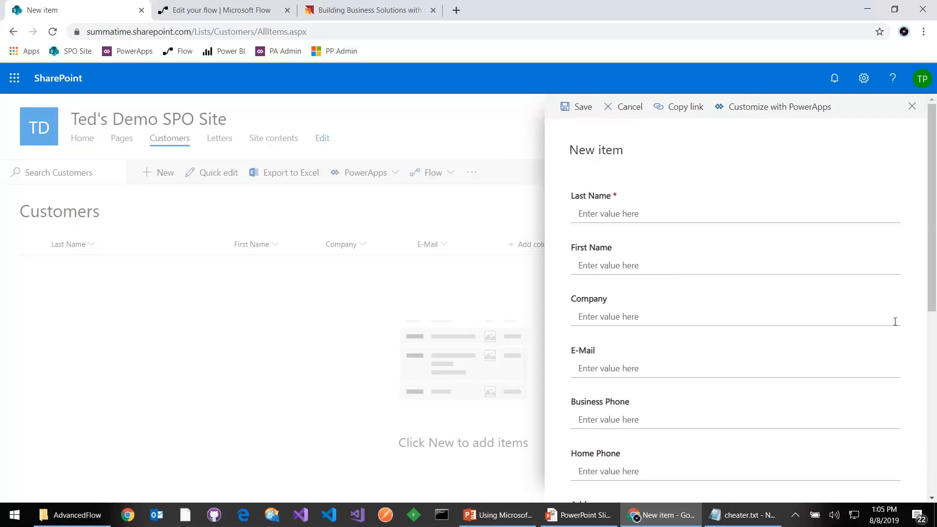
pyautogui.click(911, 112)
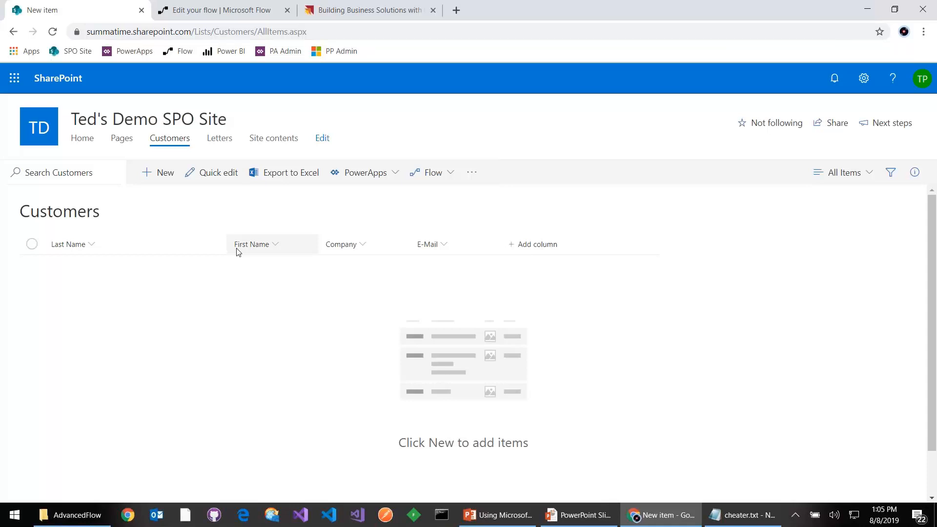
# - Look through the PowerApps and Flow options of the Customers list and close them without choosing any
pyautogui.click(449, 176)
pyautogui.click(397, 174)
pyautogui.click(449, 177)
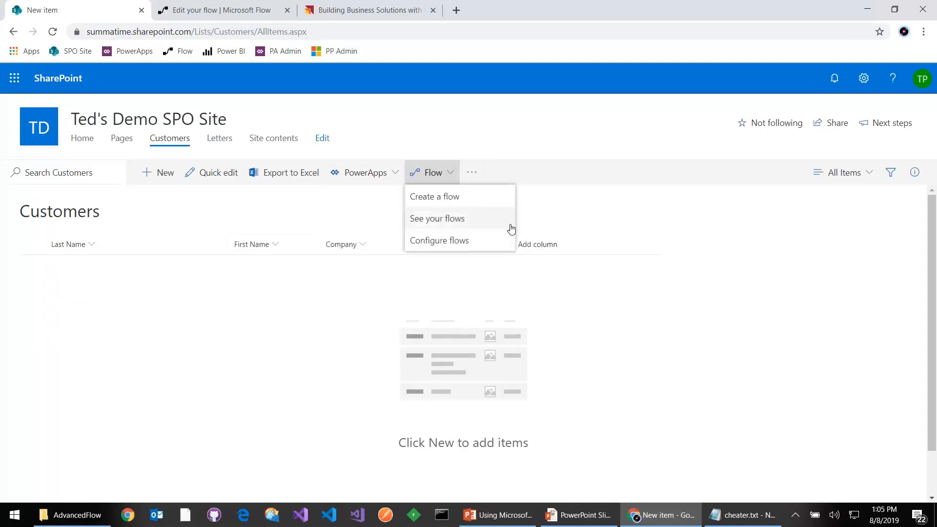
pyautogui.click(682, 311)
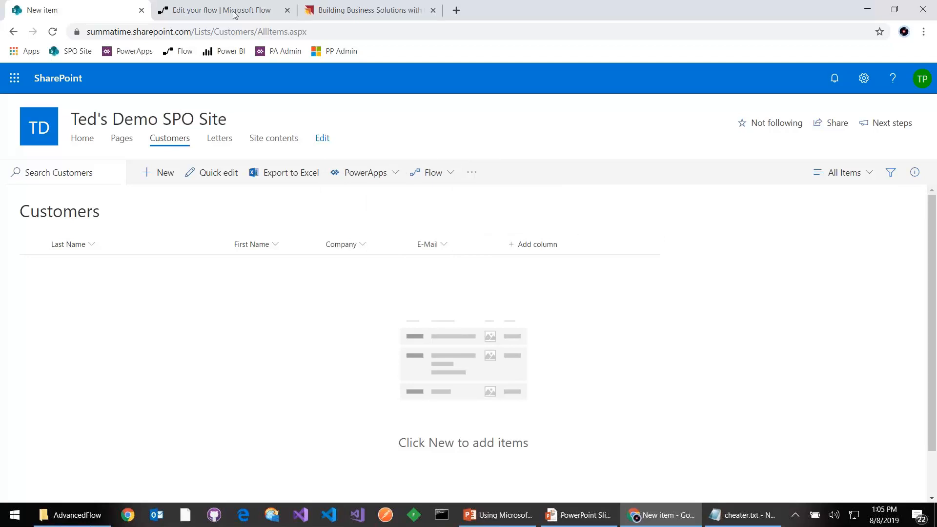
# - Load the PowerApps portal in place of the Flow site and view the apps in the Thursdays Webinar environment
pyautogui.click(215, 9)
pyautogui.click(142, 52)
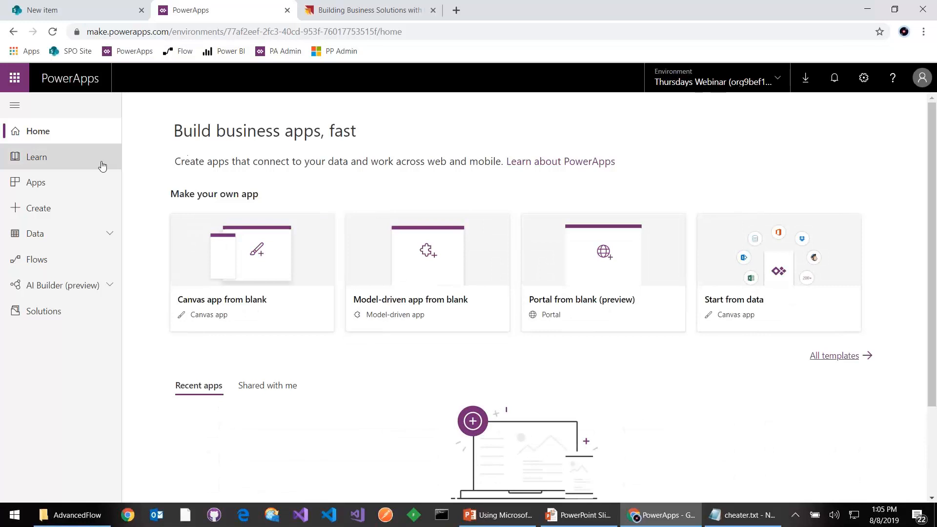
pyautogui.click(89, 182)
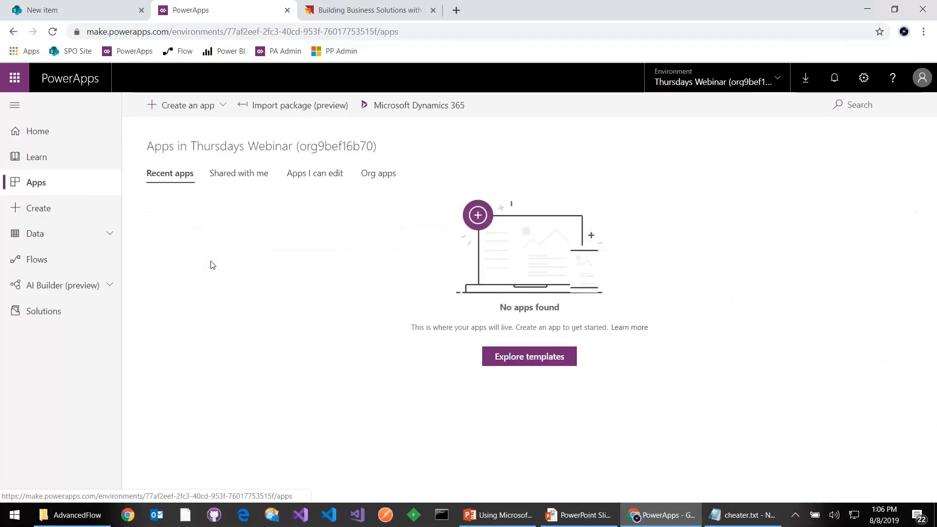
# - Switch the environment to CPT Labs (default) and show its list of apps
pyautogui.click(699, 82)
pyautogui.click(703, 103)
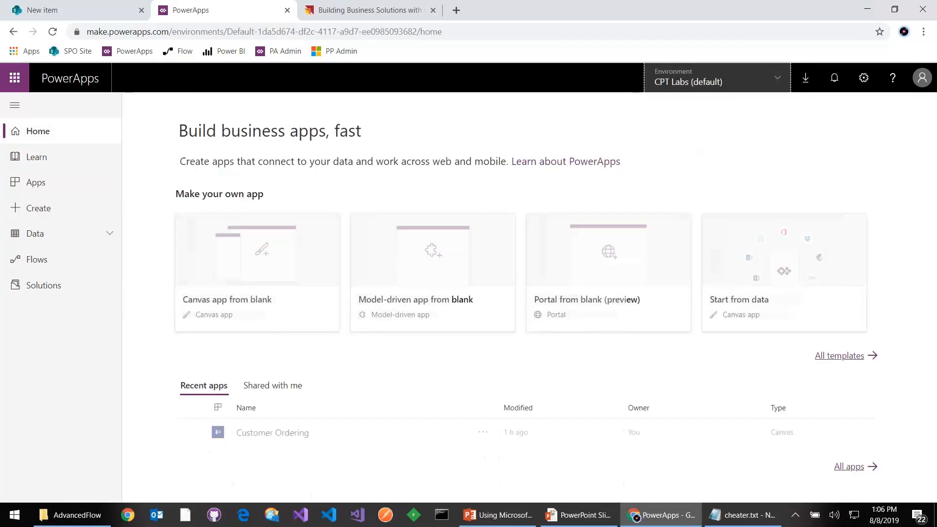
pyautogui.click(83, 185)
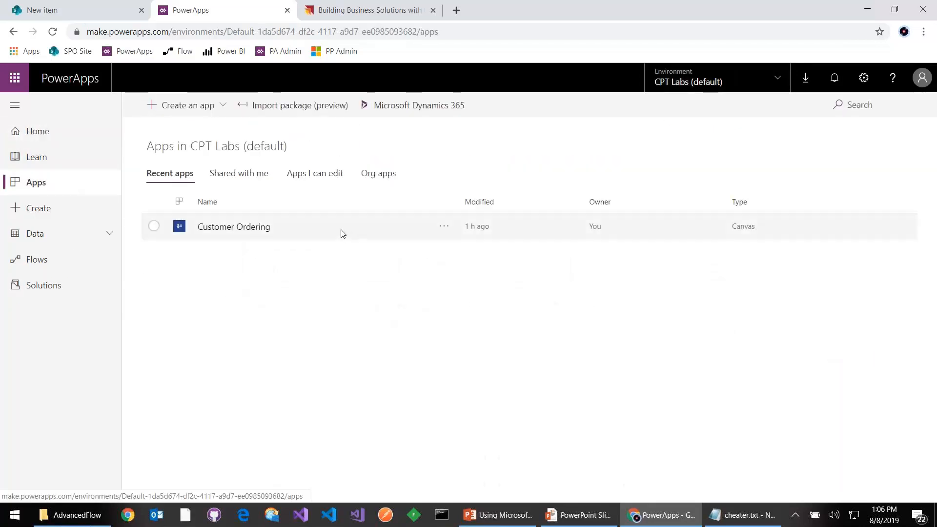
# - Run the Customer Ordering app, view its Browse Customers screen, and open the Add Customer form
pyautogui.click(442, 228)
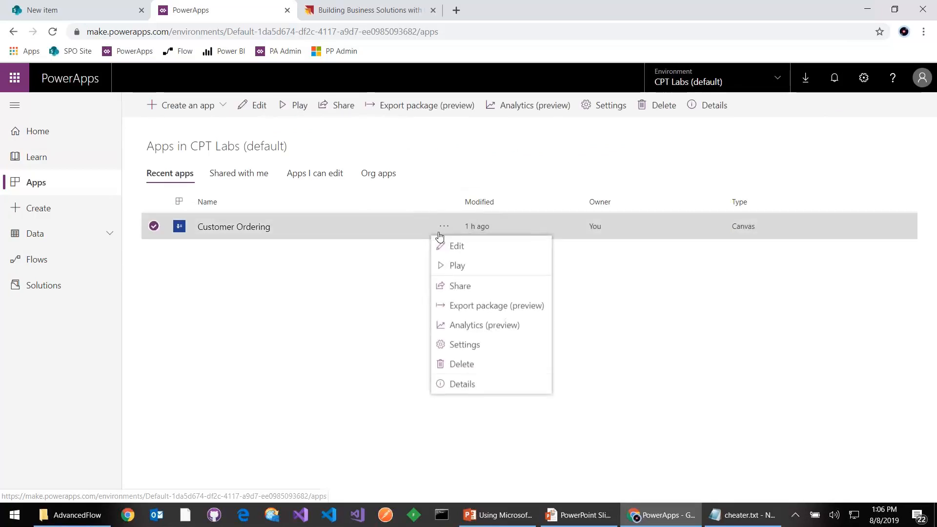
pyautogui.click(451, 249)
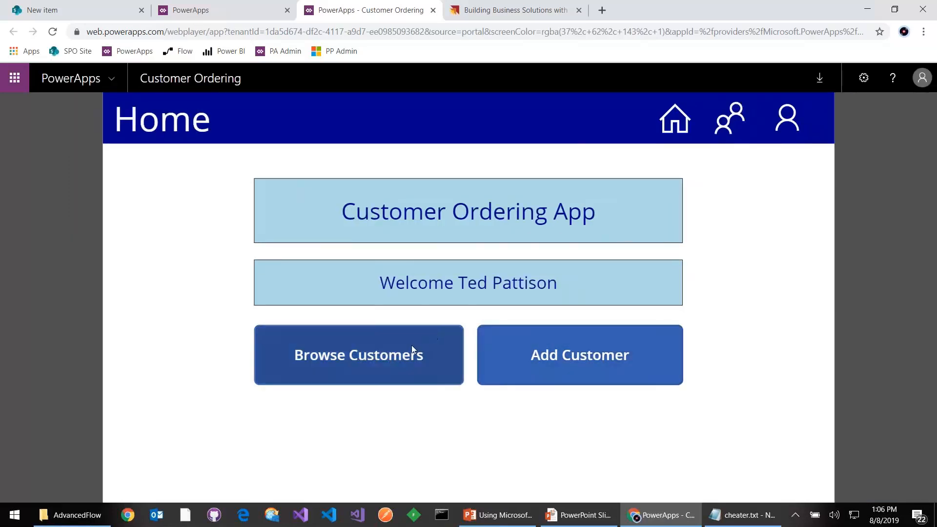
pyautogui.click(439, 356)
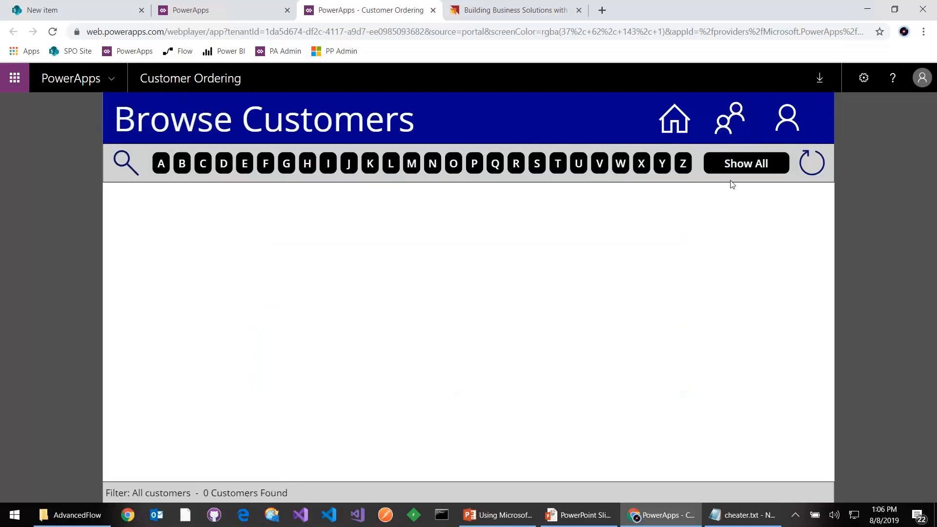
pyautogui.click(787, 123)
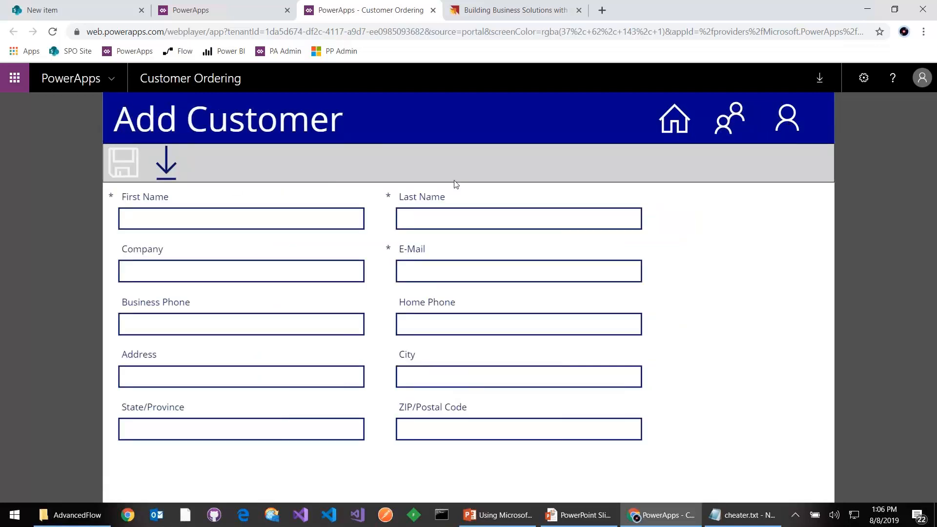
# - Add two customers in the Customer Ordering app, filling each Add Customer form with generated sample data and saving it
pyautogui.click(166, 166)
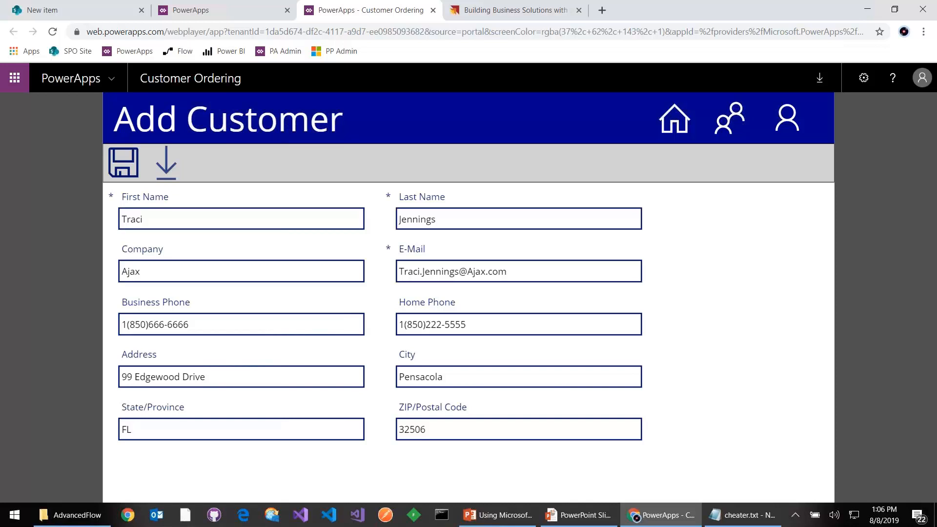
pyautogui.click(132, 166)
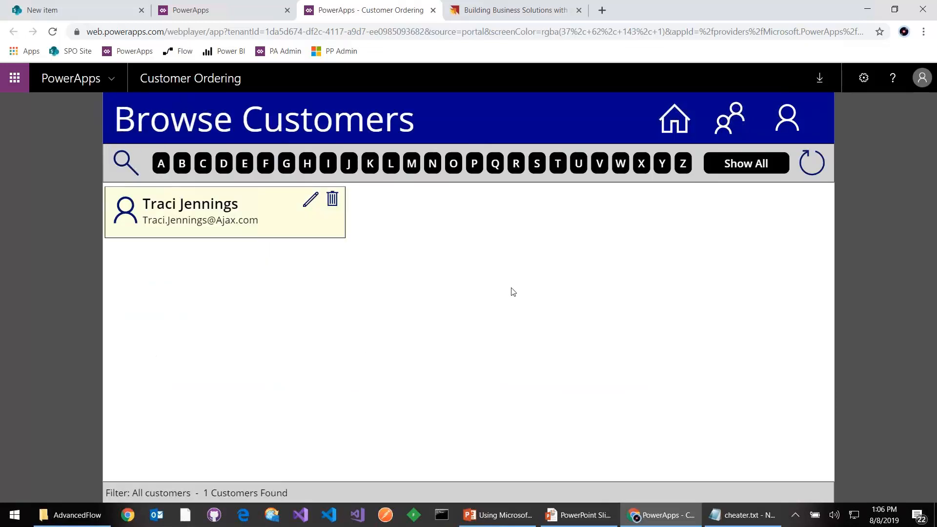
pyautogui.click(787, 128)
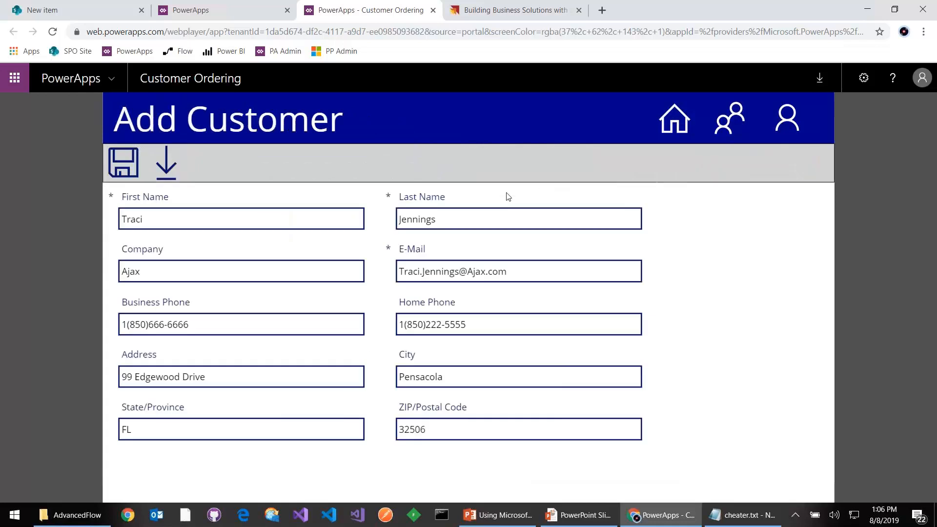
pyautogui.click(164, 157)
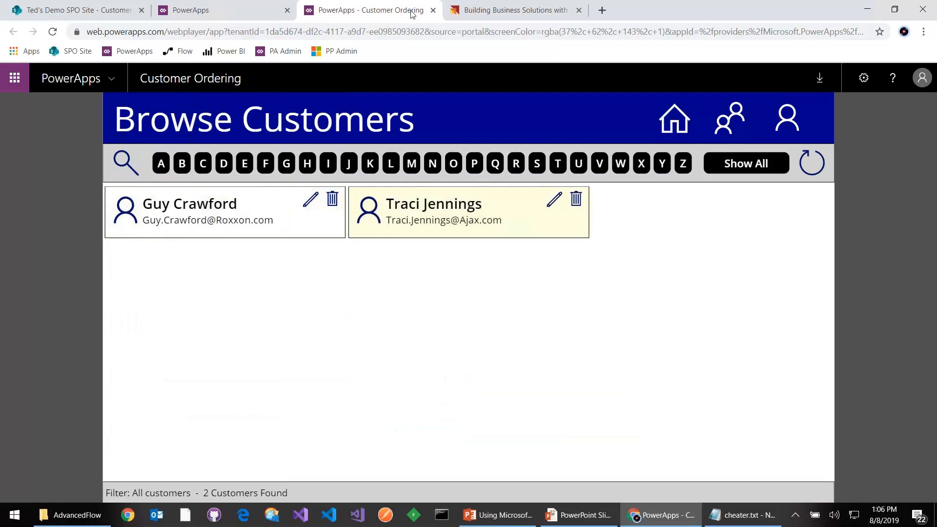
# - Check the Customers list and the home page of the SharePoint site, and reload the list to view its current items
pyautogui.click(103, 7)
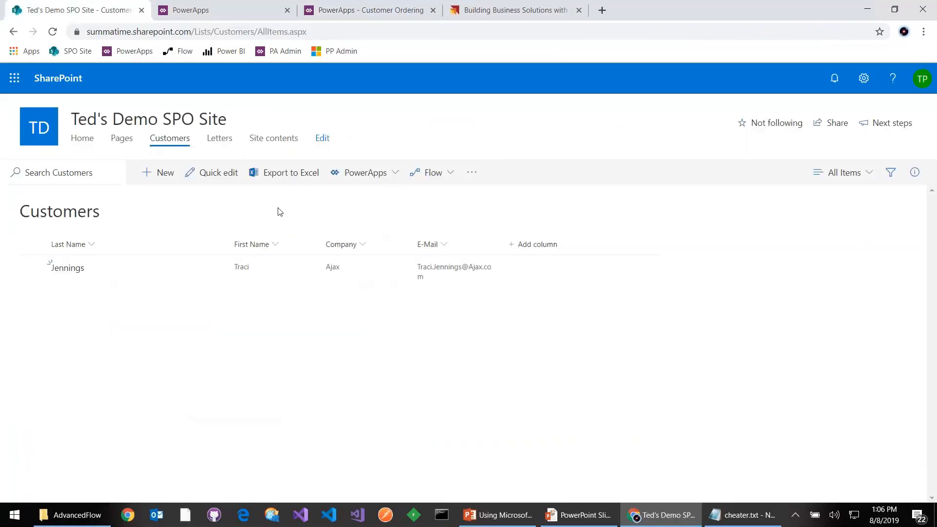
pyautogui.click(42, 124)
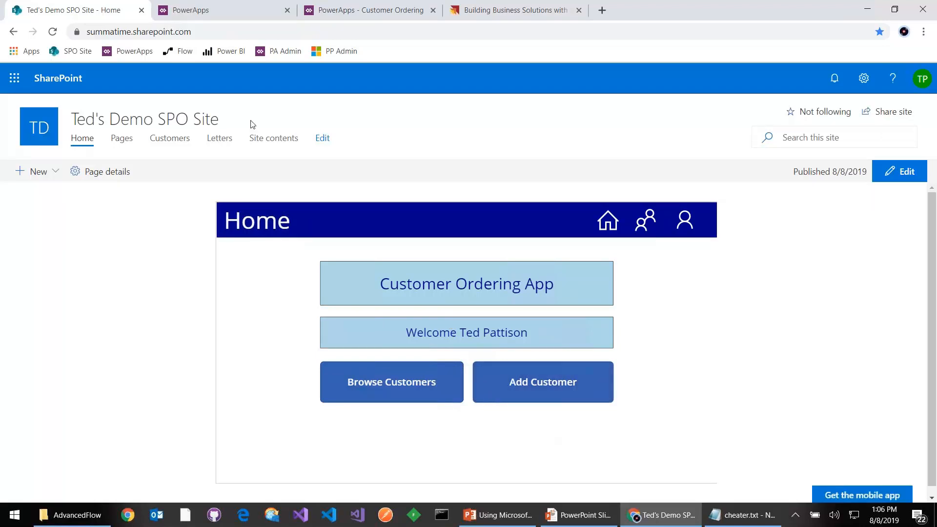
pyautogui.click(178, 139)
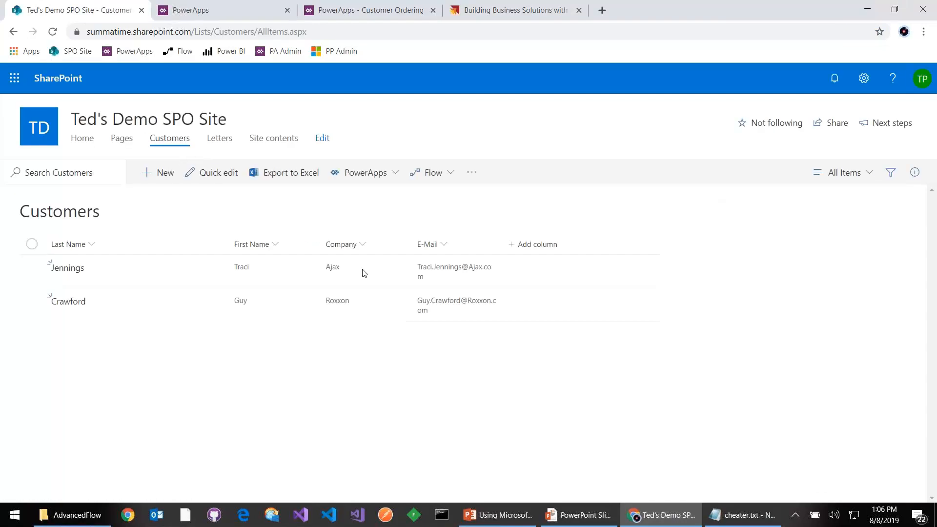
# - Add two more customers with generated sample data through the Customer Ordering app embedded on the SharePoint home page
pyautogui.click(81, 141)
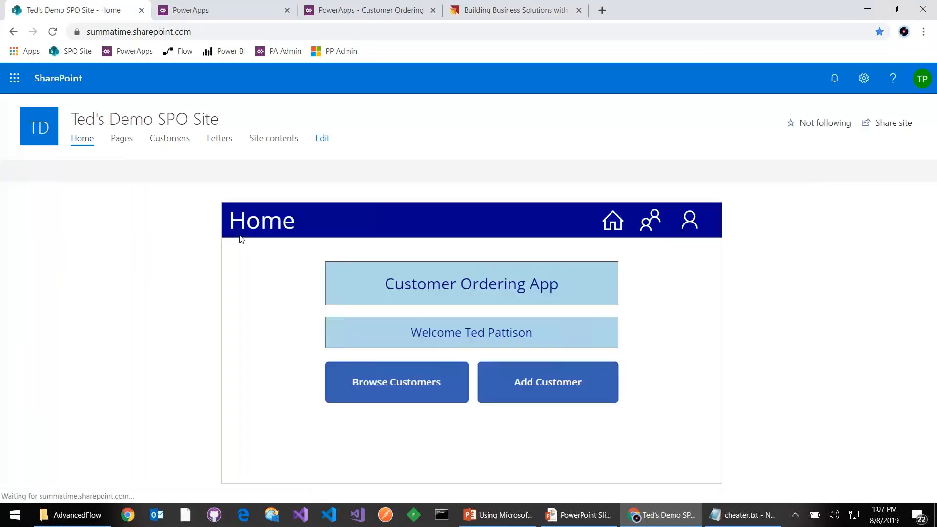
pyautogui.click(685, 225)
pyautogui.click(263, 254)
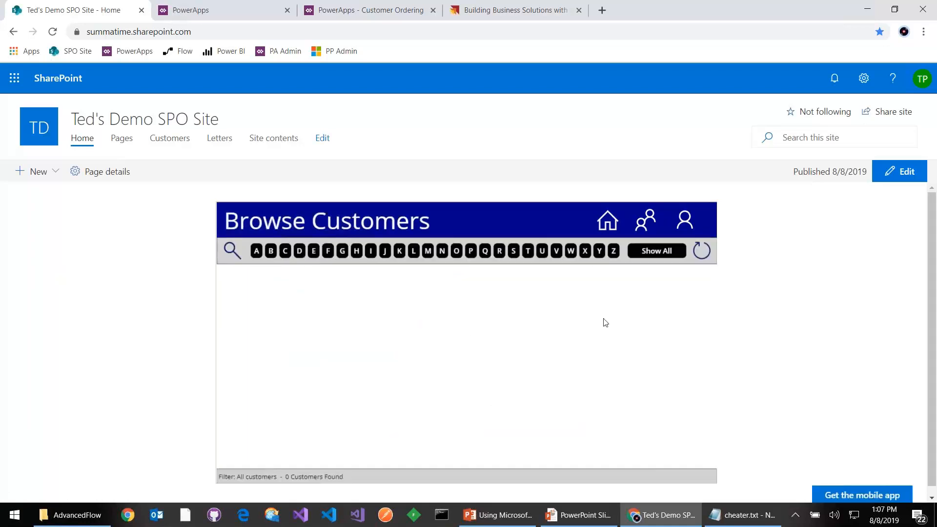
pyautogui.click(686, 223)
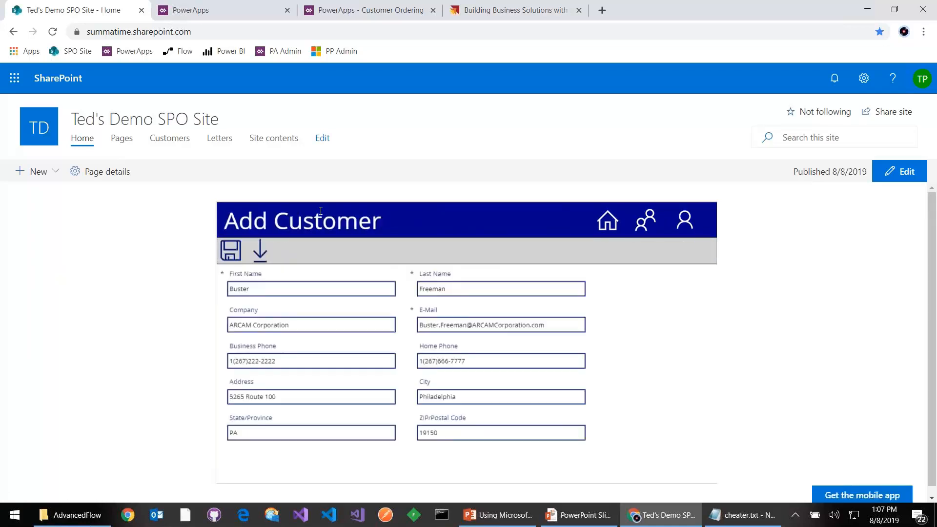
pyautogui.click(261, 263)
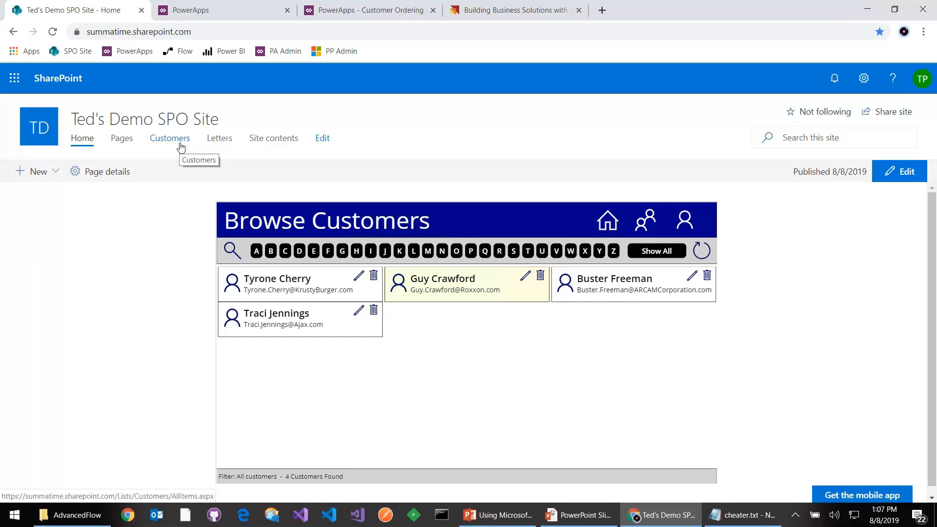
# - Switch to the PowerPoint slide show and advance to the agenda slide marking Importing Data in a SharePoint List
pyautogui.hotkey('alt', 'Tab')
pyautogui.hotkey('alt', 'Tab')
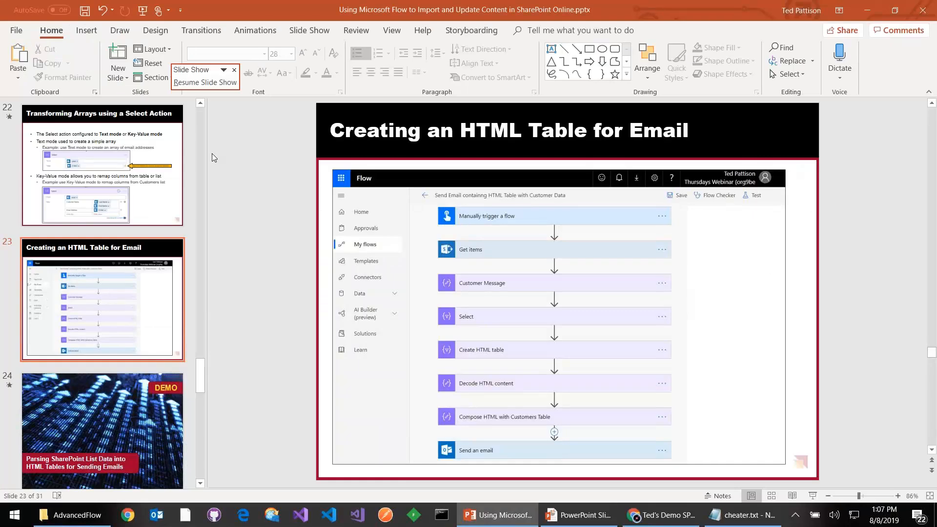
pyautogui.hotkey('alt', 'Tab')
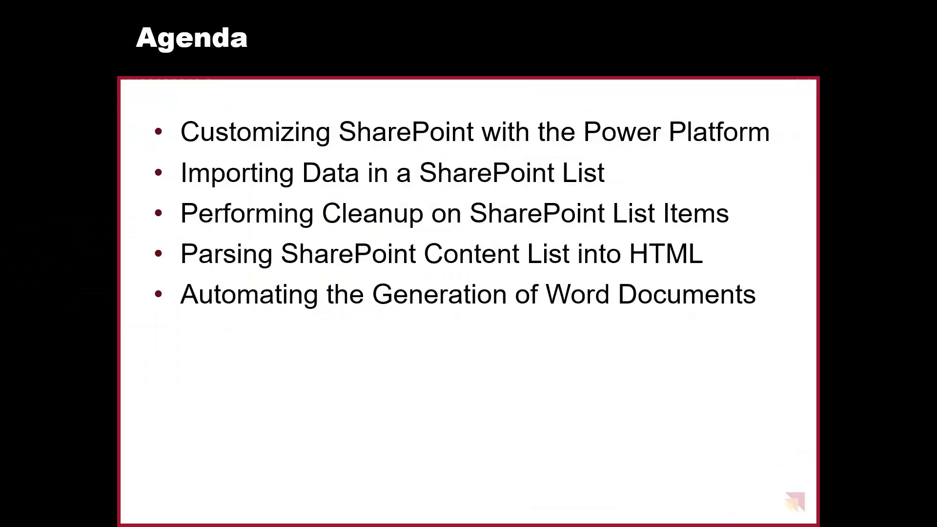
pyautogui.press('Right')
pyautogui.press('Right')
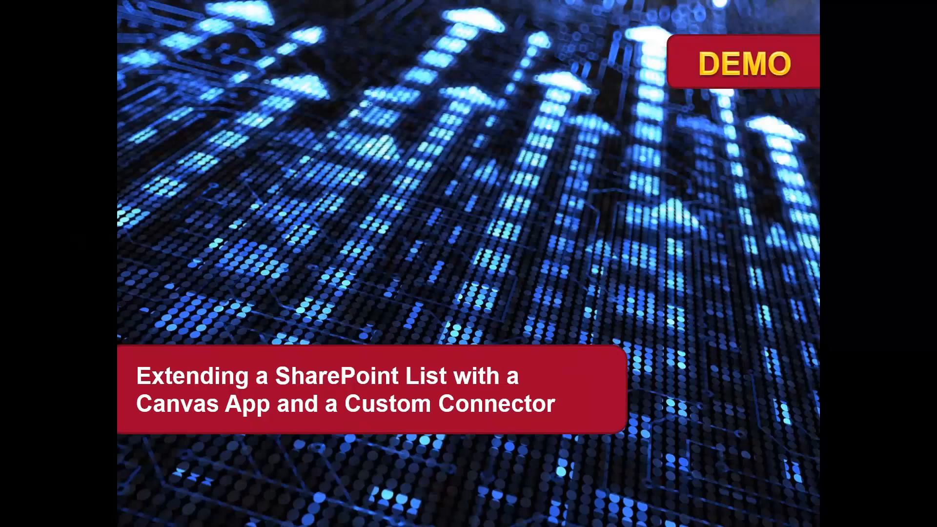
pyautogui.press('Right')
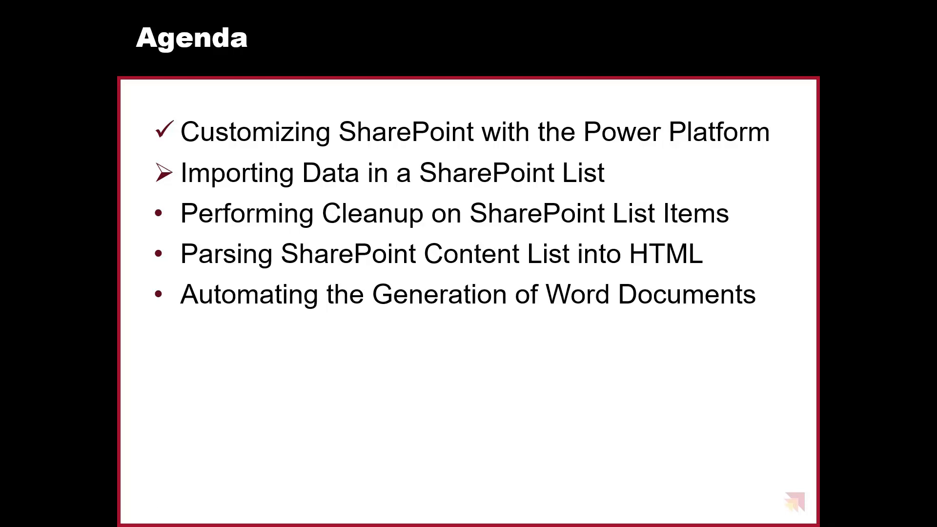
pyautogui.hotkey('alt', 'Tab')
pyautogui.hotkey('alt', 'Tab')
pyautogui.hotkey('alt', 'Tab')
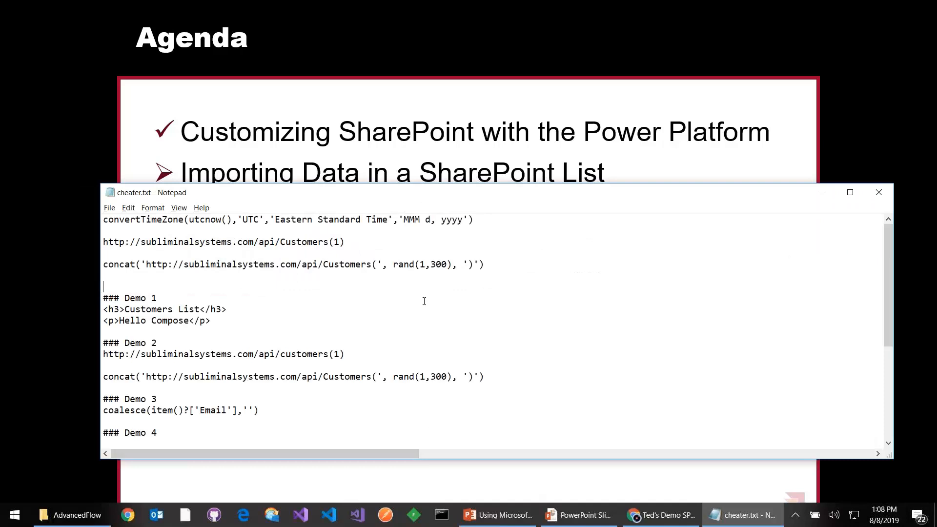
pyautogui.moveTo(344, 243); pyautogui.dragTo(92, 244)
pyautogui.hotkey('ctrl', 'c')
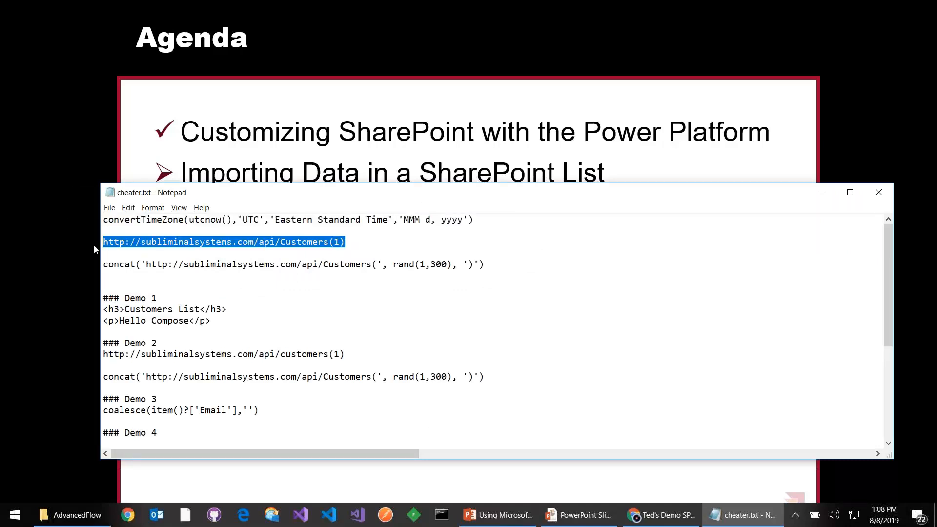
pyautogui.hotkey('alt', 'Tab')
pyautogui.hotkey('alt', 'Tab')
pyautogui.hotkey('alt', 'Tab')
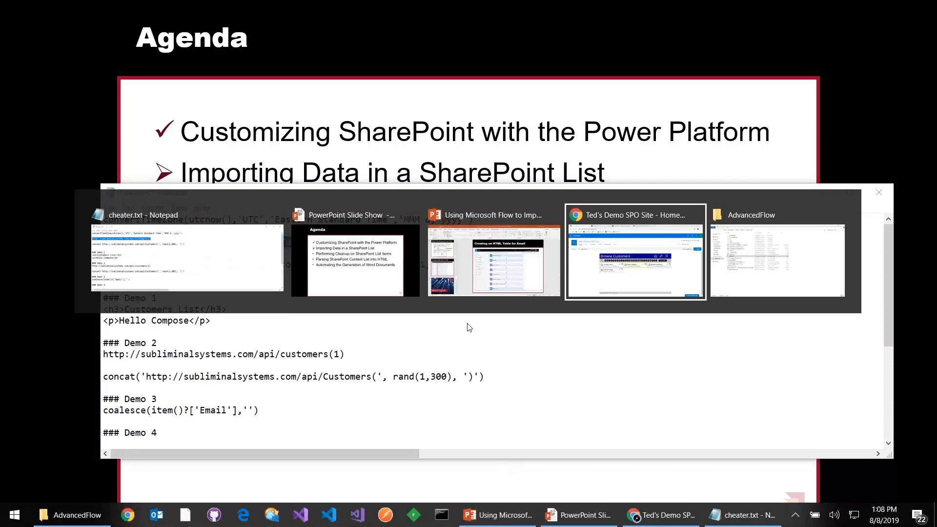
pyautogui.click(604, 12)
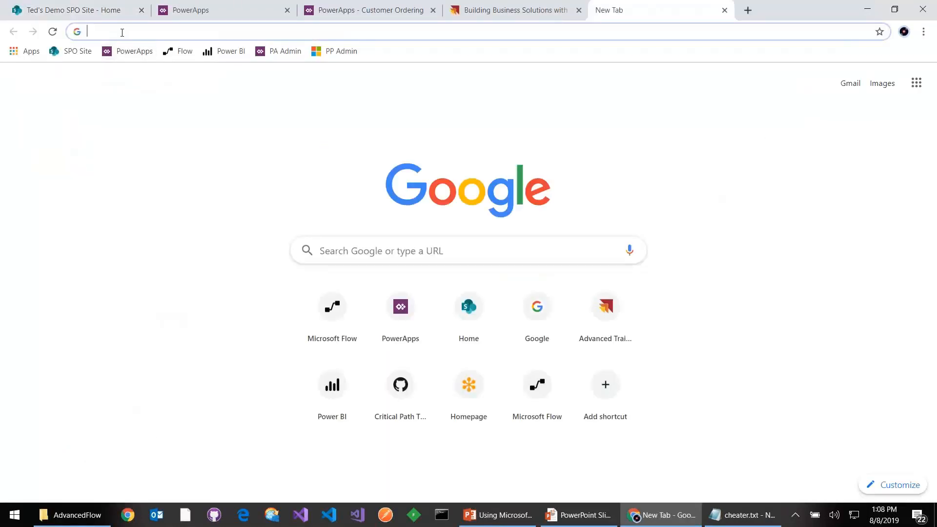
pyautogui.hotkey('ctrl', 'v')
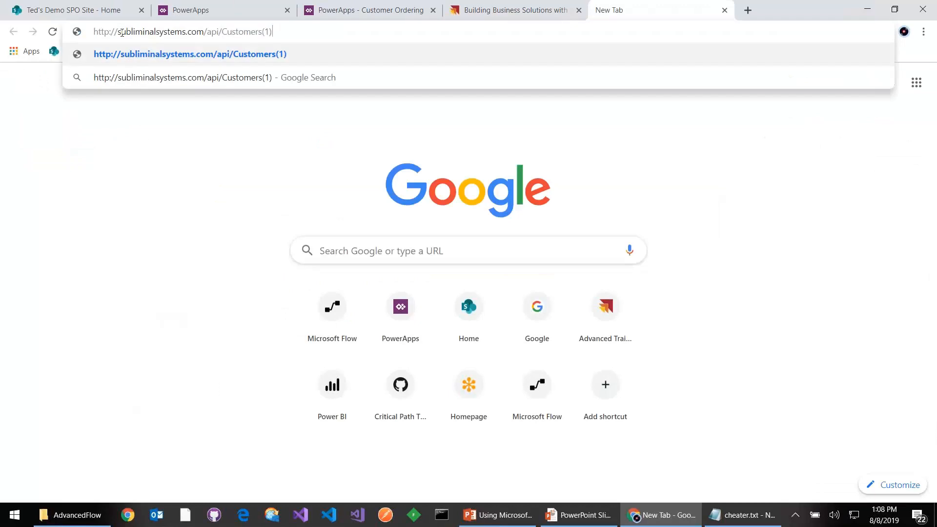
pyautogui.press('Return')
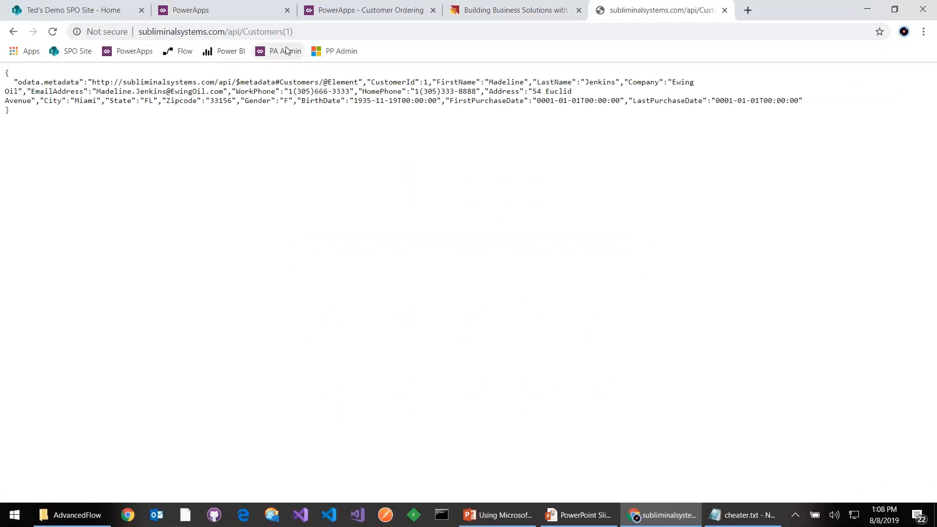
# - Remove the (1) from the web service address and load subliminalsystems.com/api/Customers to view all customer records
pyautogui.click(301, 36)
pyautogui.click(311, 35)
pyautogui.press('BackSpace')
pyautogui.press('BackSpace')
pyautogui.press('BackSpace')
pyautogui.press('Return')
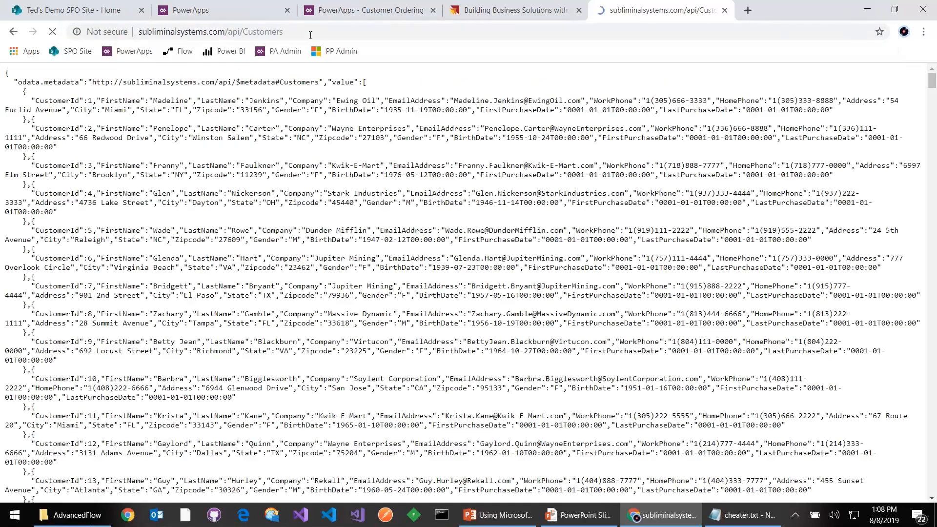
# - Append (3) to the web service address and load subliminalsystems.com/api/Customers(3) to view that single customer record
pyautogui.click(313, 35)
pyautogui.click(315, 34)
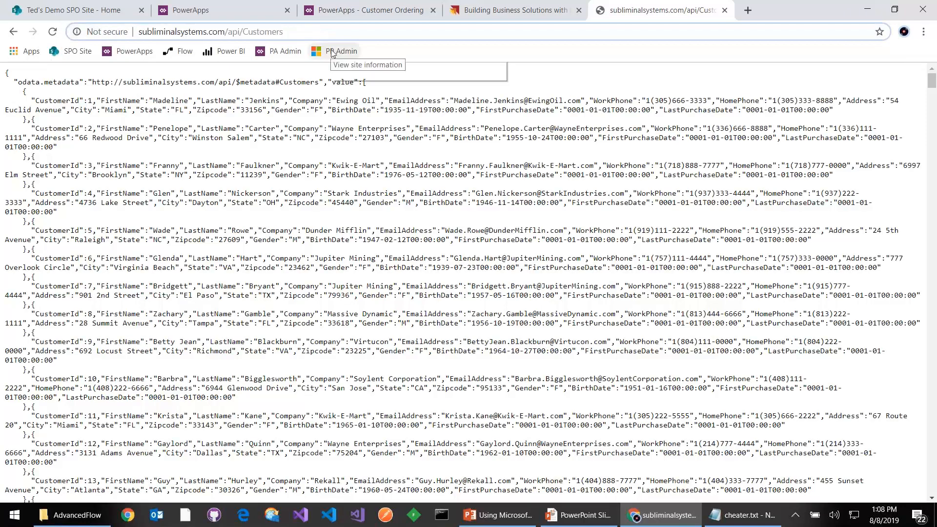
pyautogui.write('(3)')
pyautogui.press('Return')
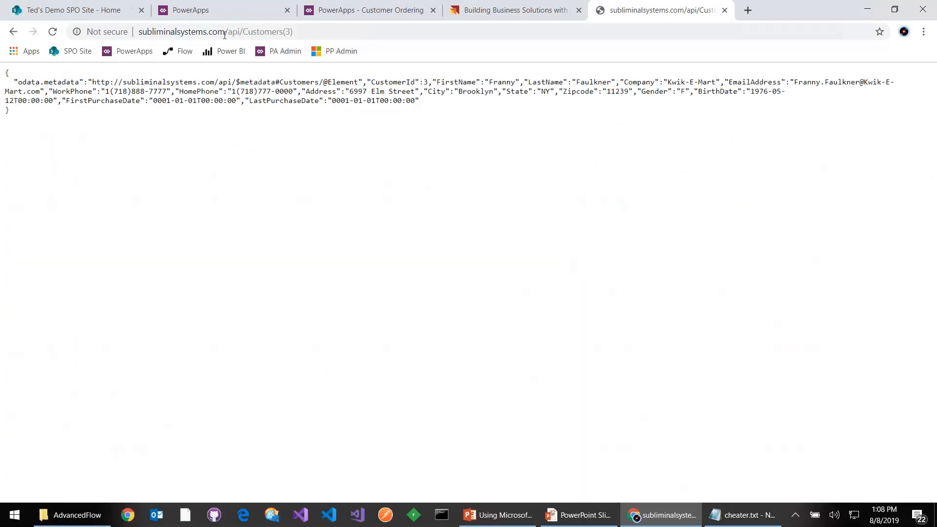
# - Load the Flow site in place of the PowerApps portal and open the Add New Customer to SharePoint flow for editing
pyautogui.click(240, 14)
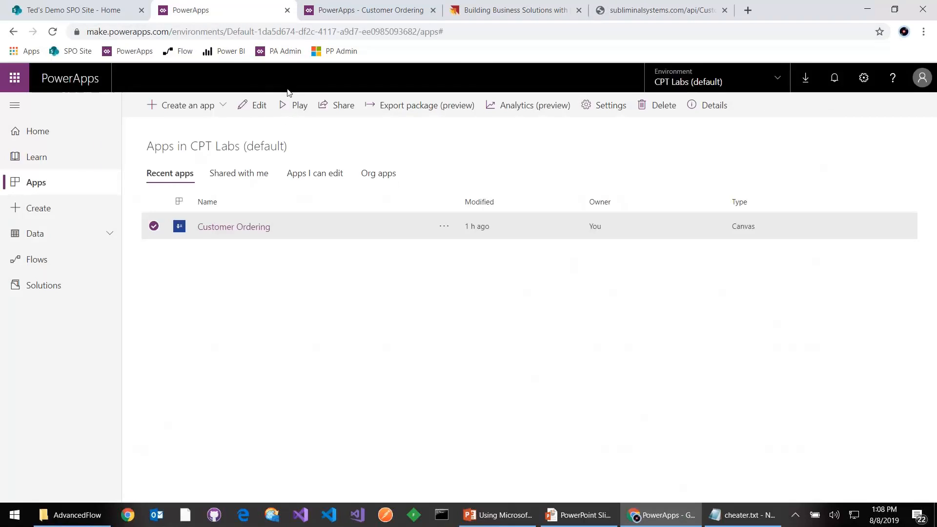
pyautogui.click(179, 50)
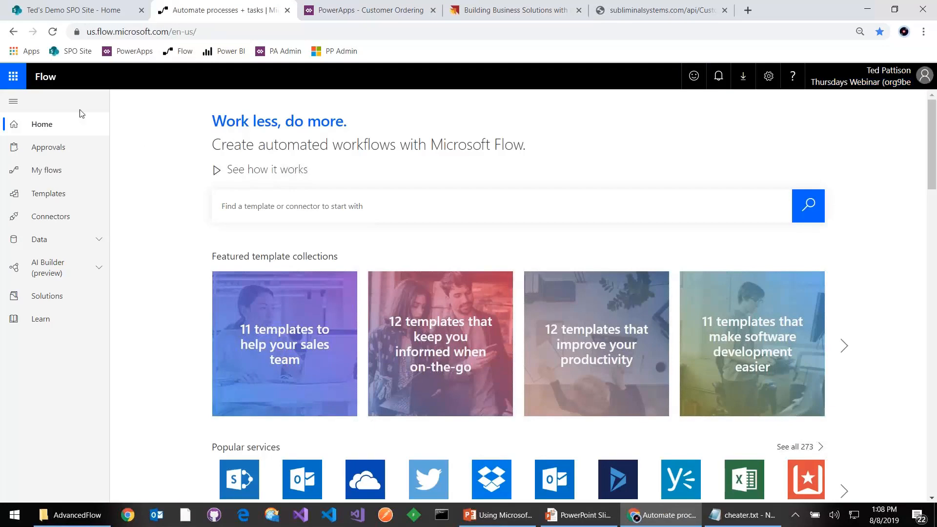
pyautogui.click(88, 172)
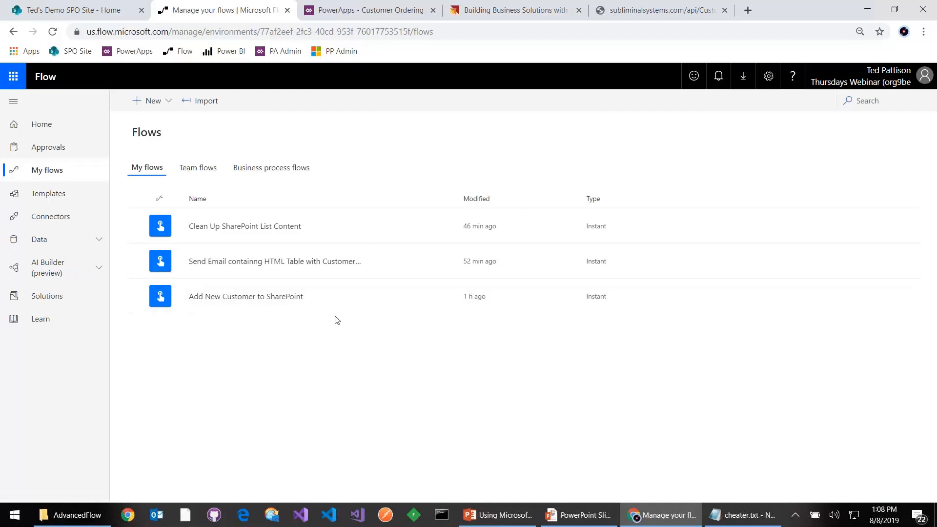
pyautogui.click(401, 298)
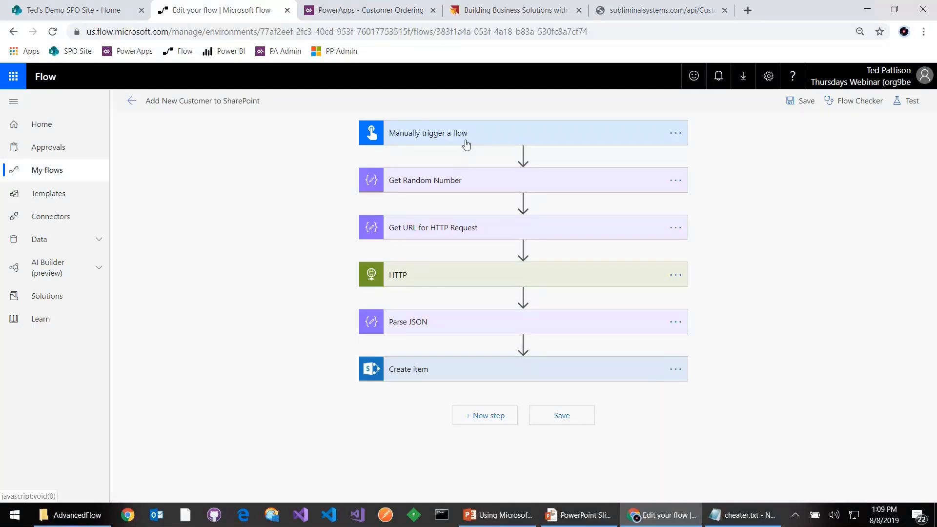
# - Return to the PowerPoint slide show and advance to the Building Blocks of Flow slide
pyautogui.hotkey('alt', 'Tab')
pyautogui.hotkey('alt', 'Tab')
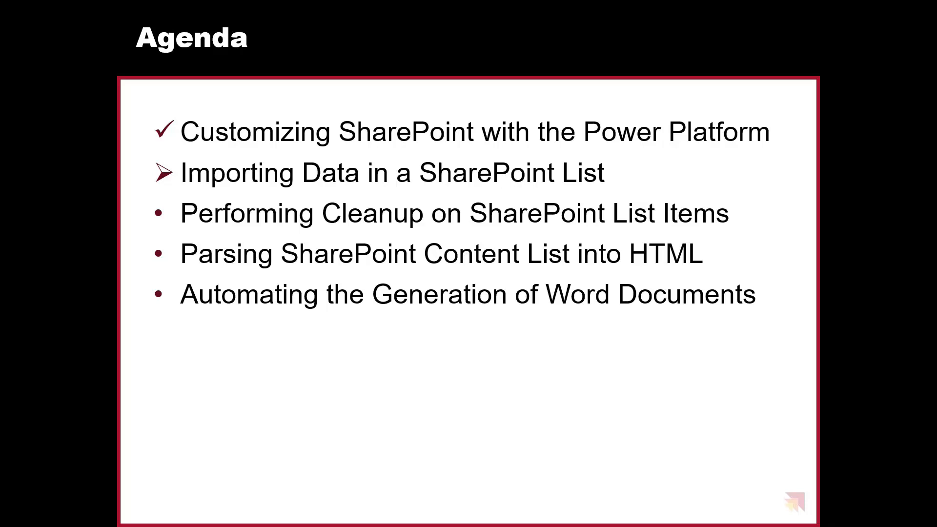
pyautogui.press('Right')
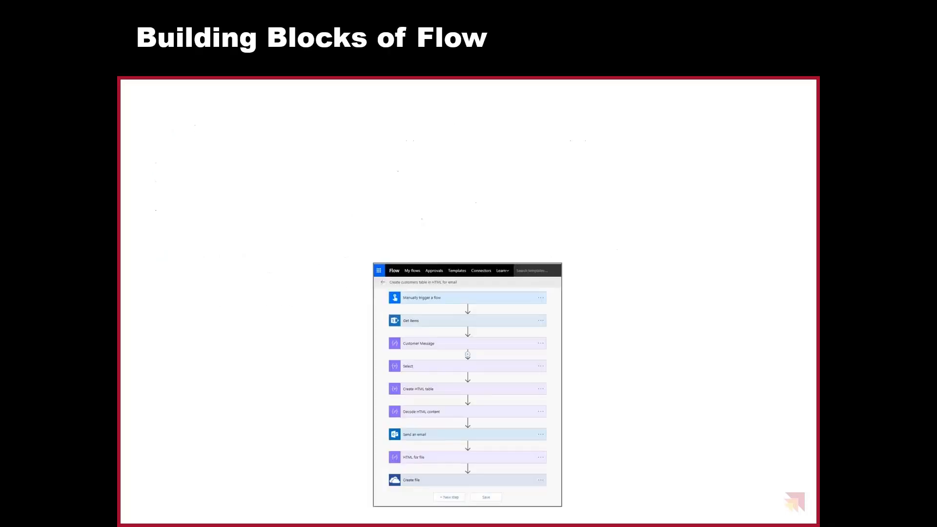
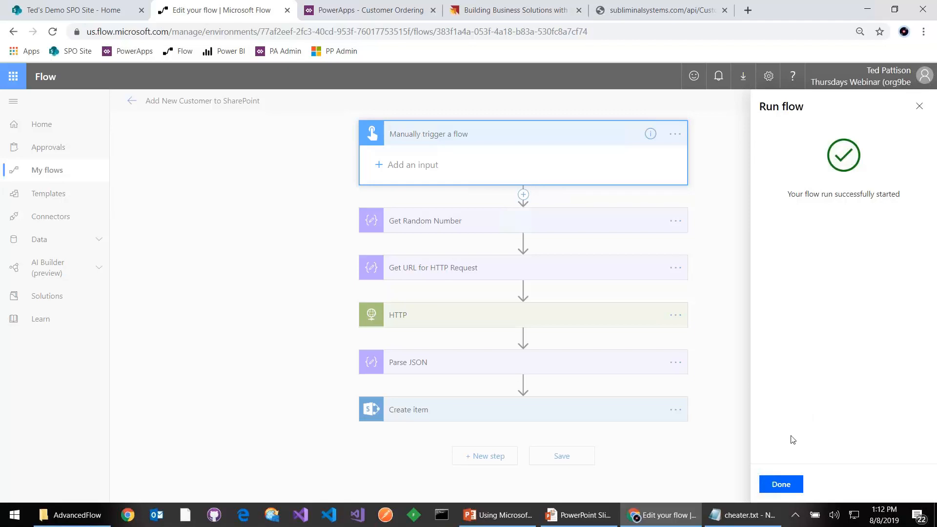
# - Dismiss the flow's run confirmation and examine the inputs and outputs of Get Random Number and Get URL for HTTP Request
pyautogui.click(784, 485)
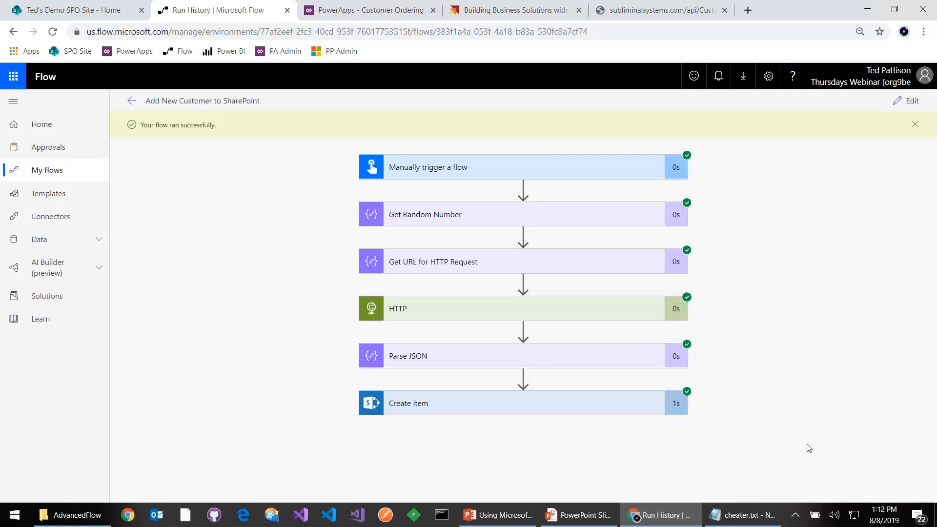
pyautogui.click(493, 216)
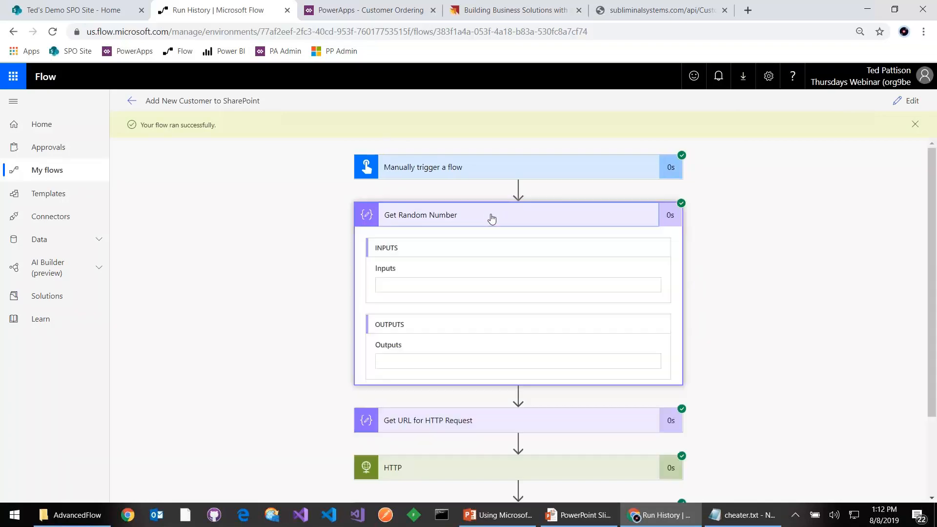
pyautogui.click(448, 221)
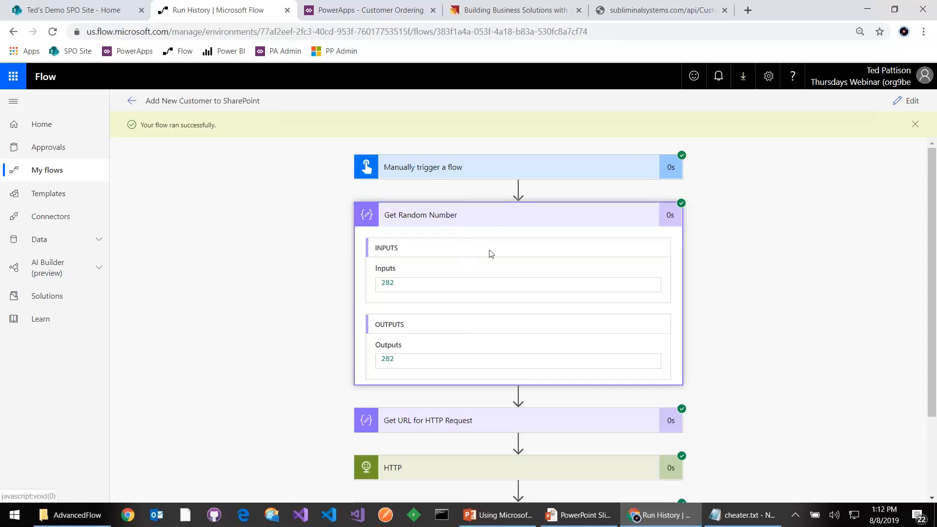
pyautogui.click(492, 264)
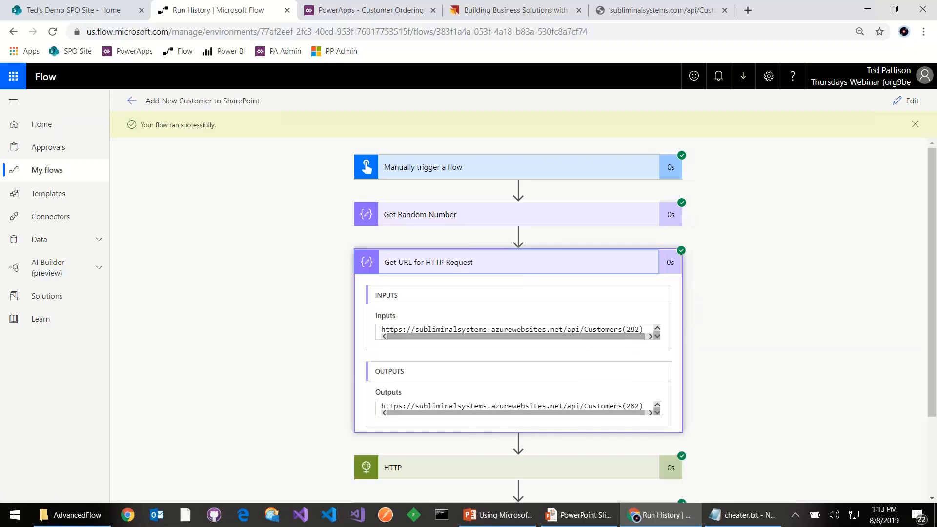
# - Collapse Get URL for HTTP Request and examine the HTTP action's request headers, response headers and response body
pyautogui.scroll(-2, 596, 324)
pyautogui.scroll(2, 568, 298)
pyautogui.click(536, 264)
pyautogui.click(546, 316)
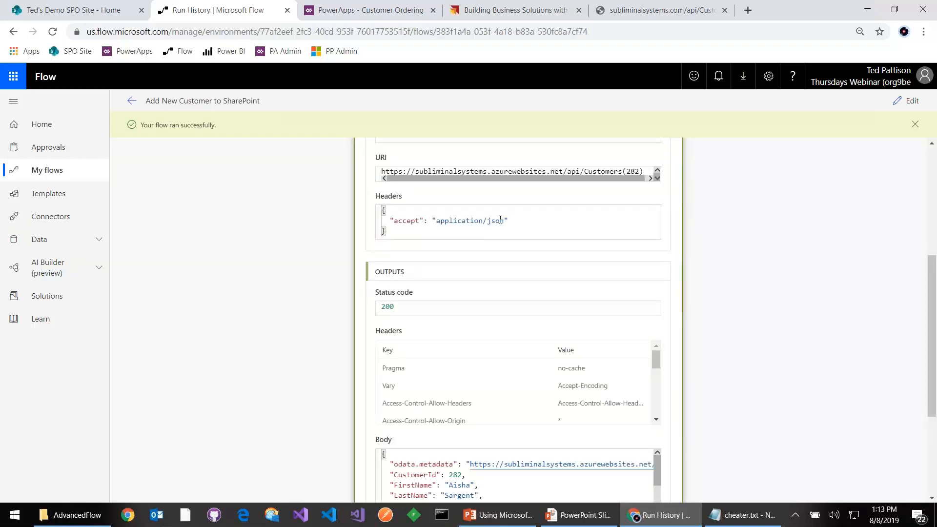
pyautogui.scroll(-3, 554, 229)
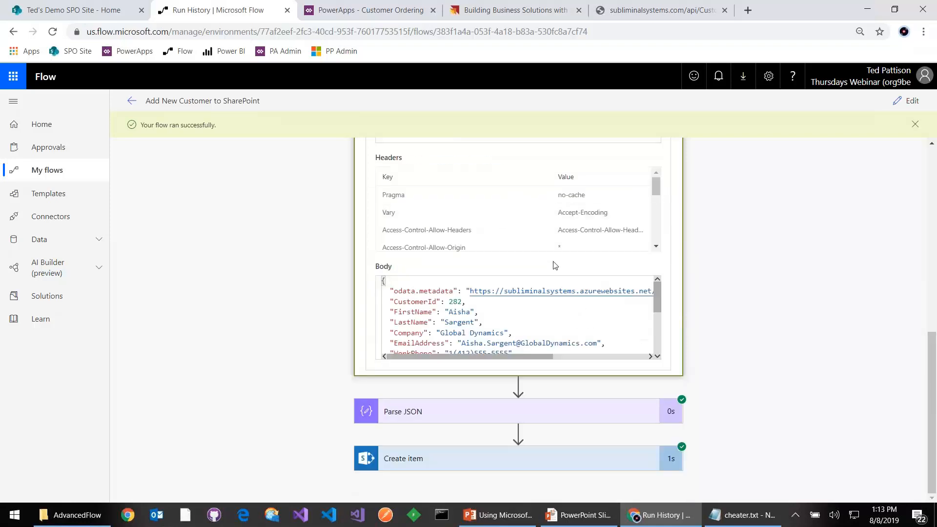
pyautogui.scroll(-3, 457, 316)
pyautogui.scroll(-2, 458, 316)
pyautogui.scroll(5, 458, 316)
# - Open the flow for editing and regenerate the Parse JSON schema from the sample customer record copied from the web service page
pyautogui.click(907, 105)
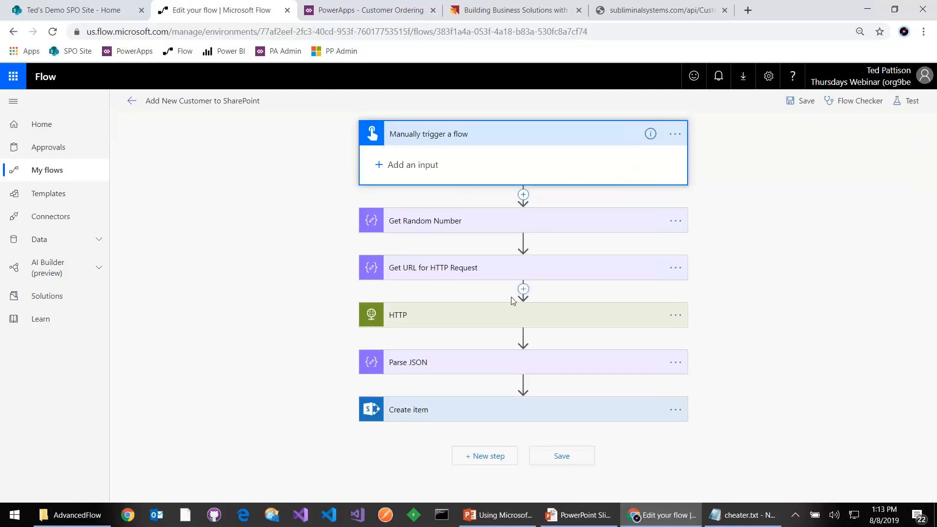
pyautogui.click(487, 371)
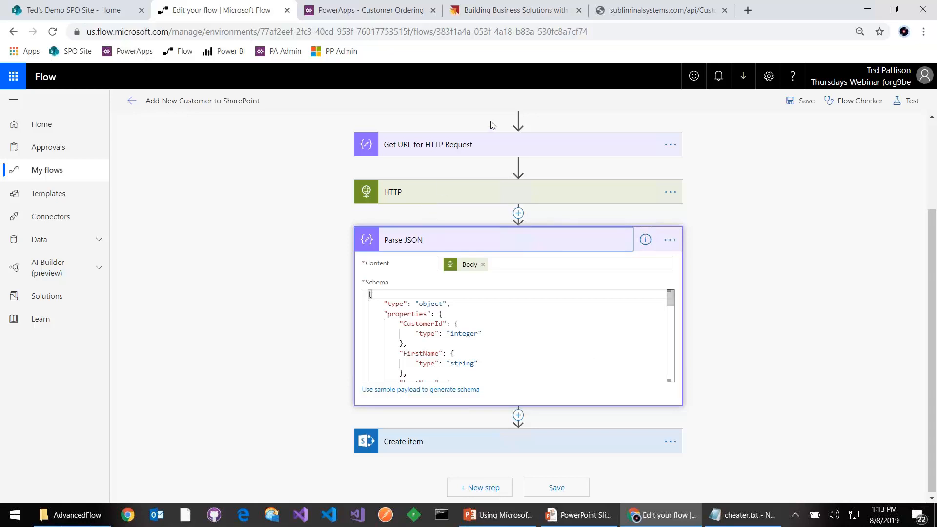
pyautogui.click(634, 12)
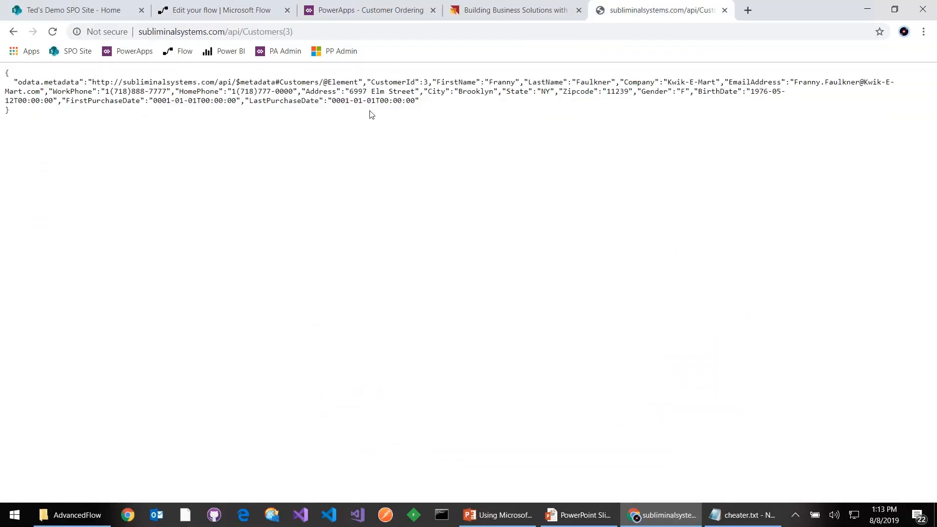
pyautogui.moveTo(49, 111); pyautogui.dragTo(5, 69)
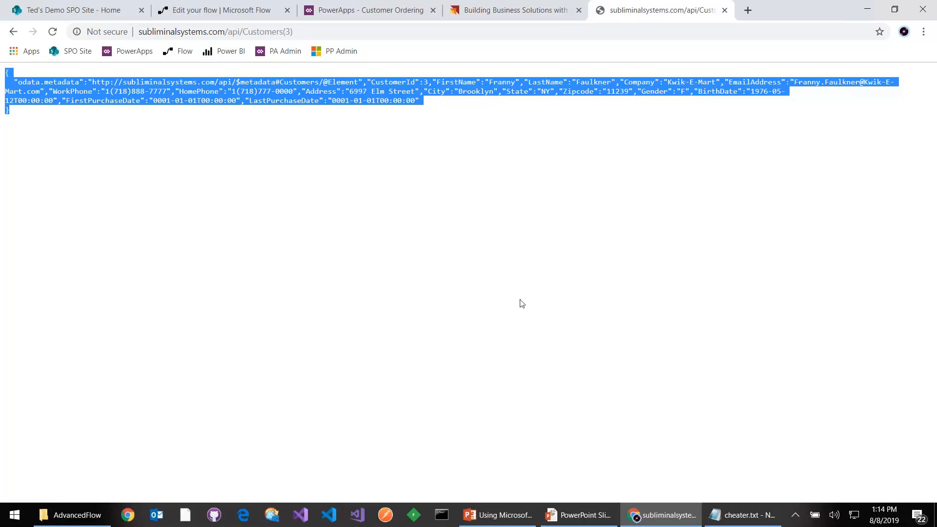
pyautogui.click(210, 11)
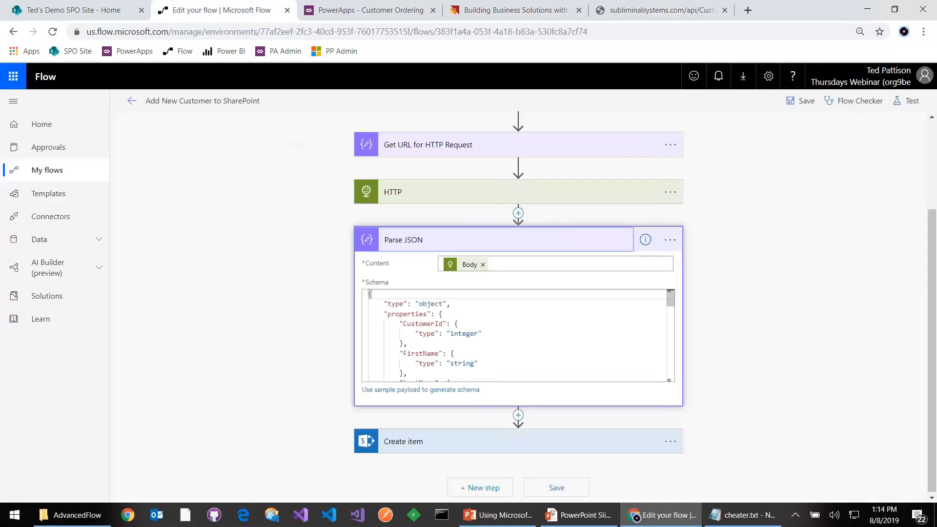
pyautogui.click(444, 392)
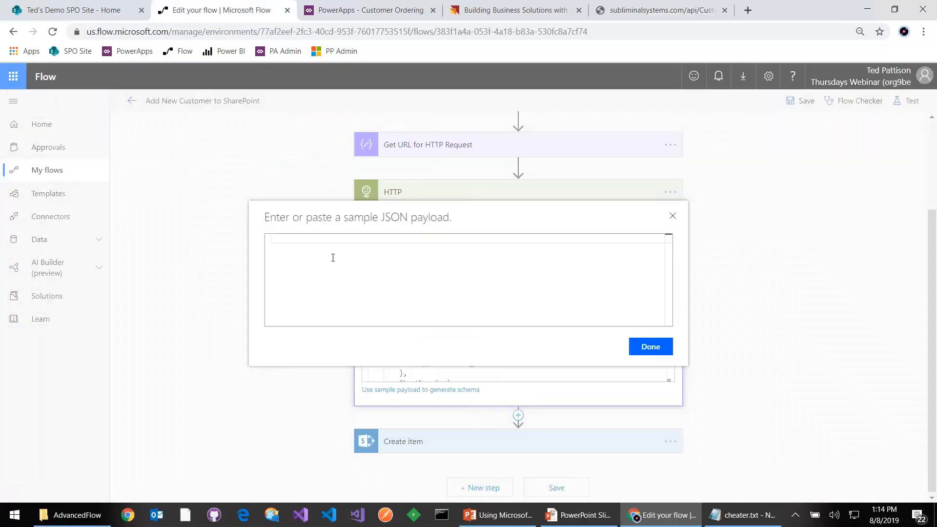
pyautogui.hotkey('ctrl', 'v')
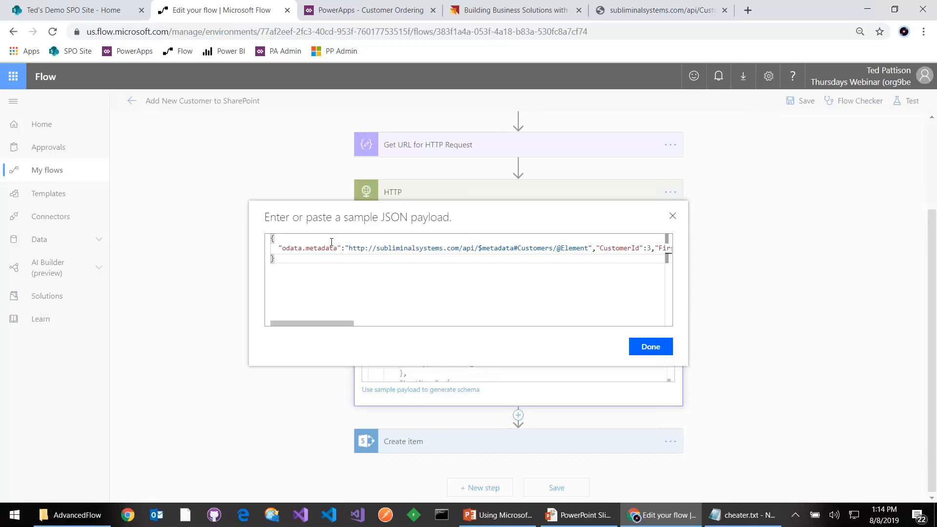
pyautogui.click(640, 357)
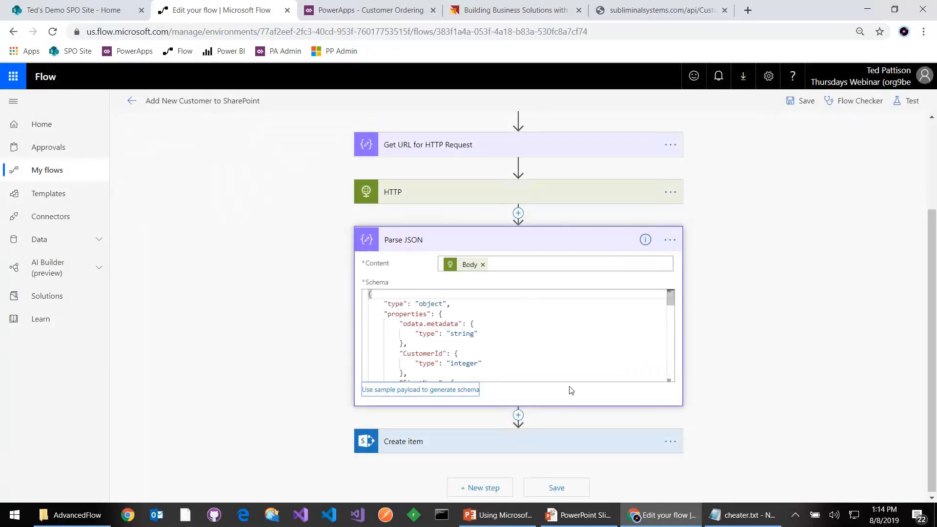
# - Expand the Create item action and examine its field mappings and the dynamic content offered by Parse JSON
pyautogui.click(572, 442)
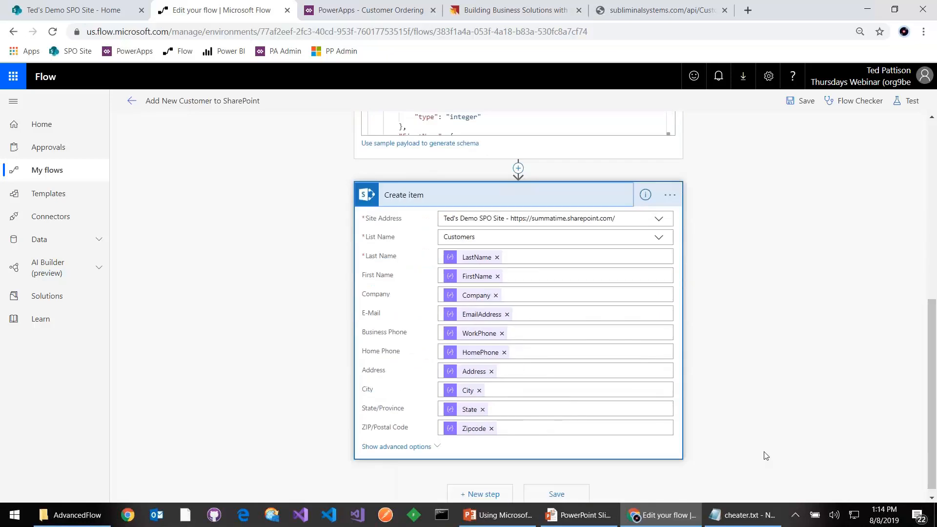
pyautogui.click(540, 256)
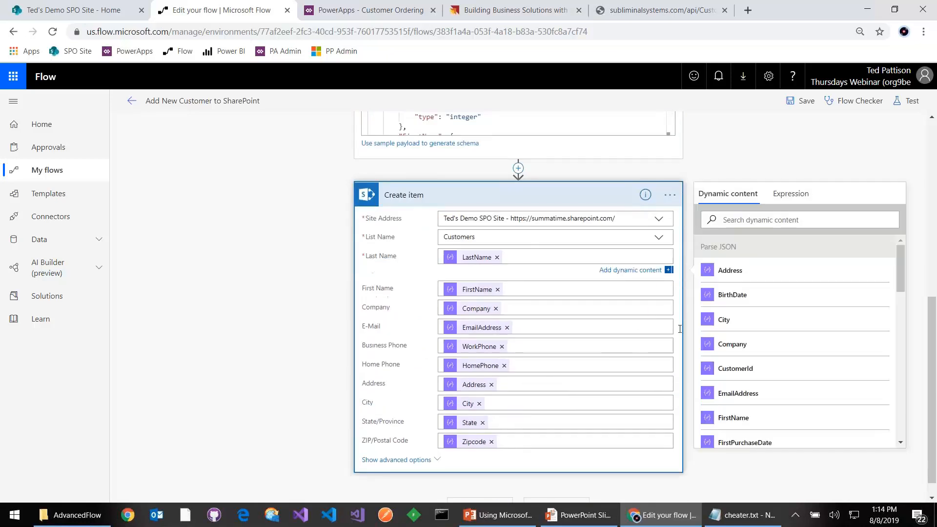
pyautogui.scroll(1, 776, 319)
pyautogui.scroll(-10, 783, 349)
pyautogui.scroll(10, 768, 380)
pyautogui.scroll(1, 767, 380)
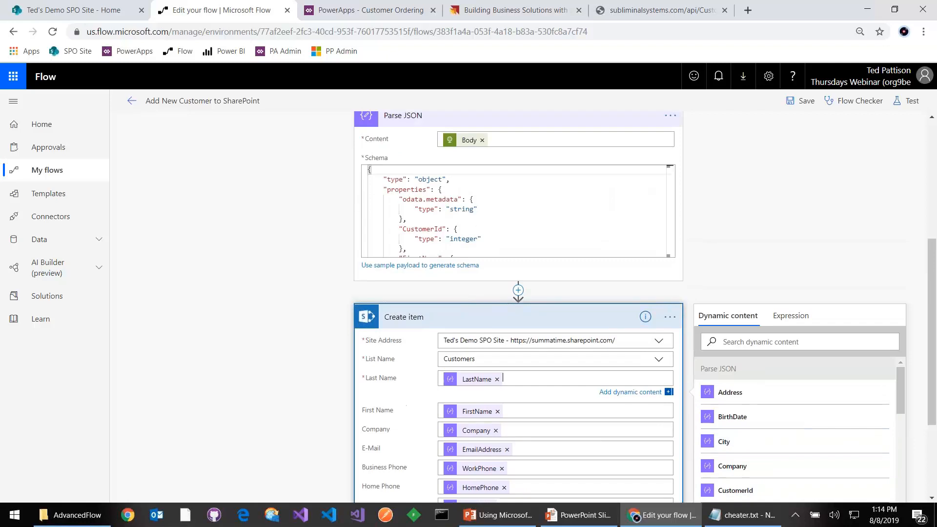
pyautogui.scroll(4, 768, 380)
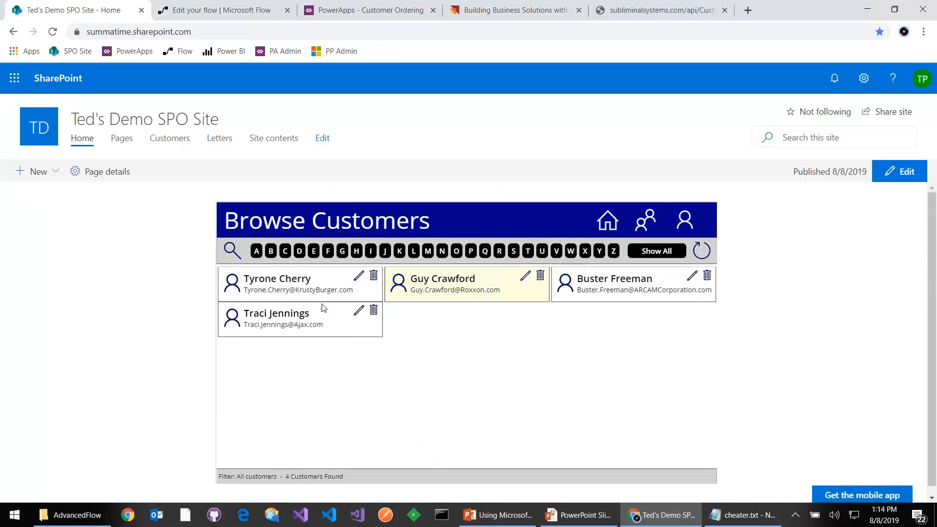
# - Leave the flow editor without saving and run the Add New Customer to SharePoint flow from the flows list
pyautogui.click(63, 10)
pyautogui.click(238, 11)
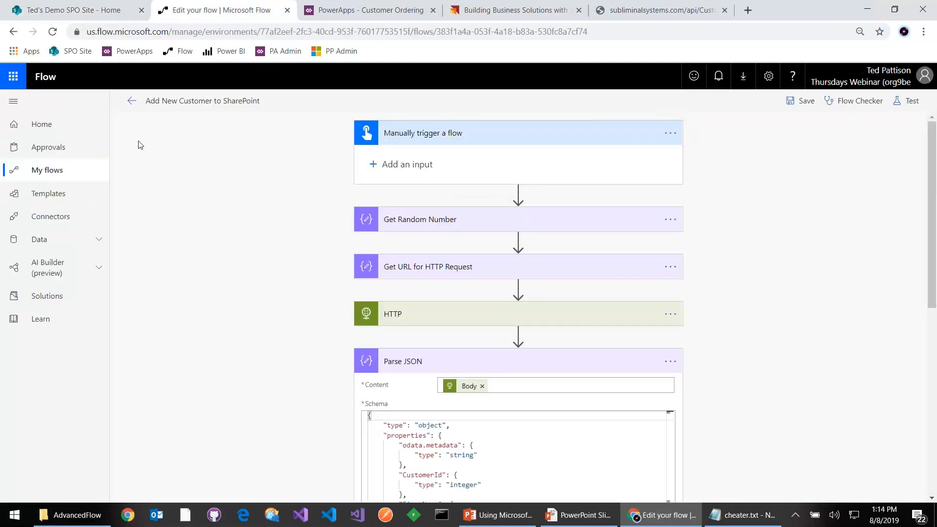
pyautogui.click(60, 171)
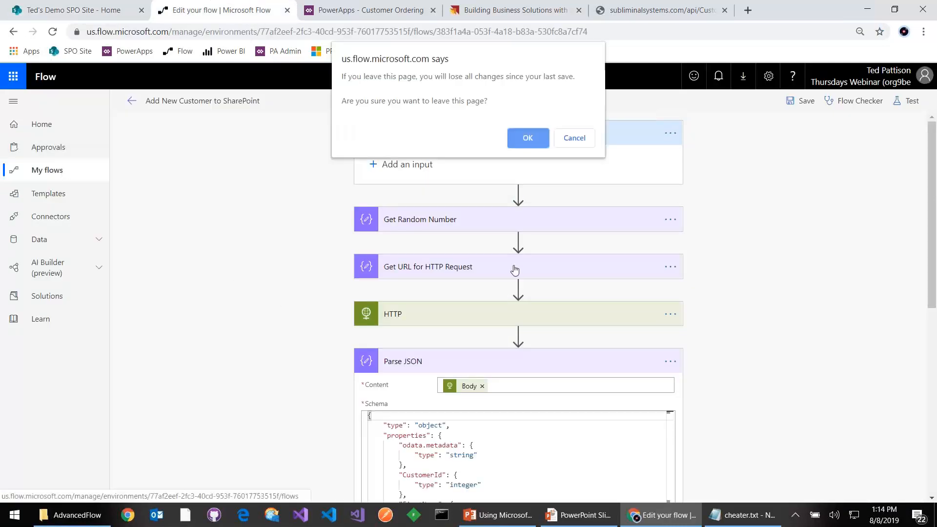
pyautogui.click(529, 138)
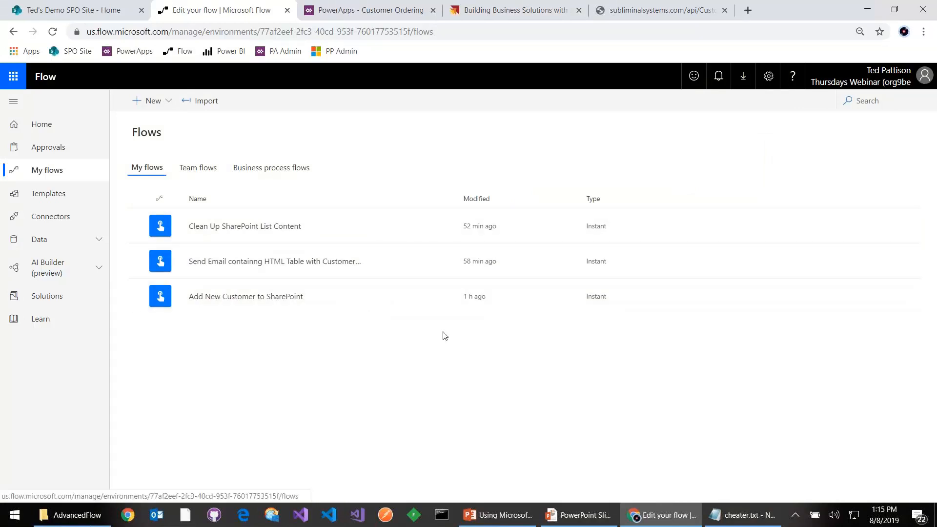
pyautogui.click(380, 296)
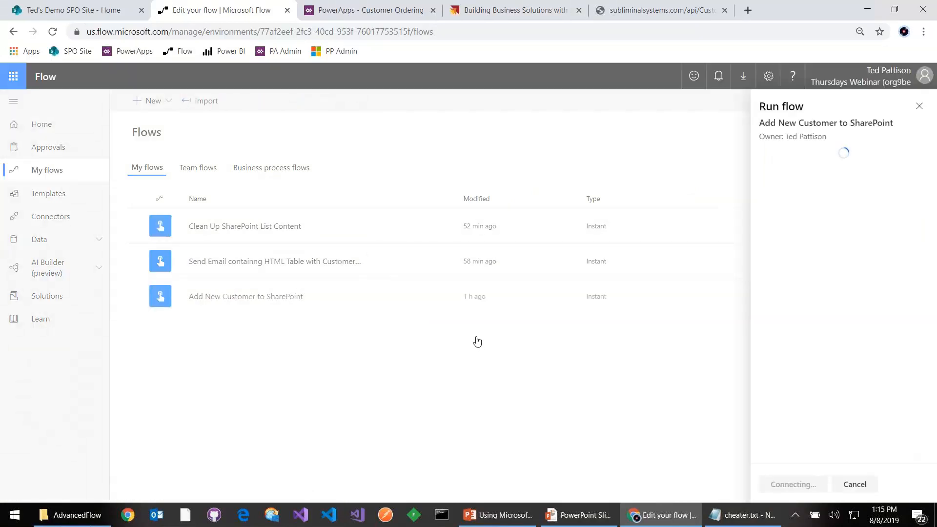
pyautogui.click(789, 486)
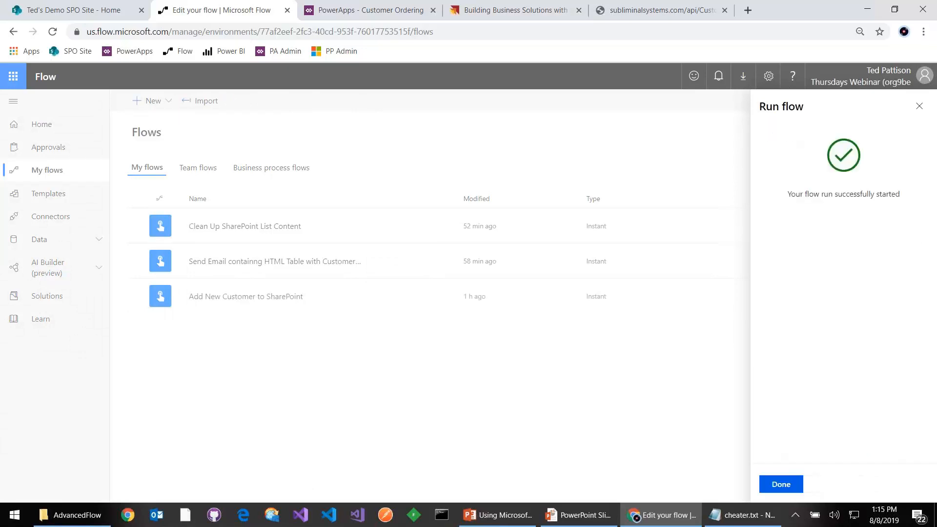
# - Refresh the Browse Customers screen on the SharePoint site, and dismiss the run confirmation on the Flow site
pyautogui.click(110, 10)
pyautogui.click(699, 257)
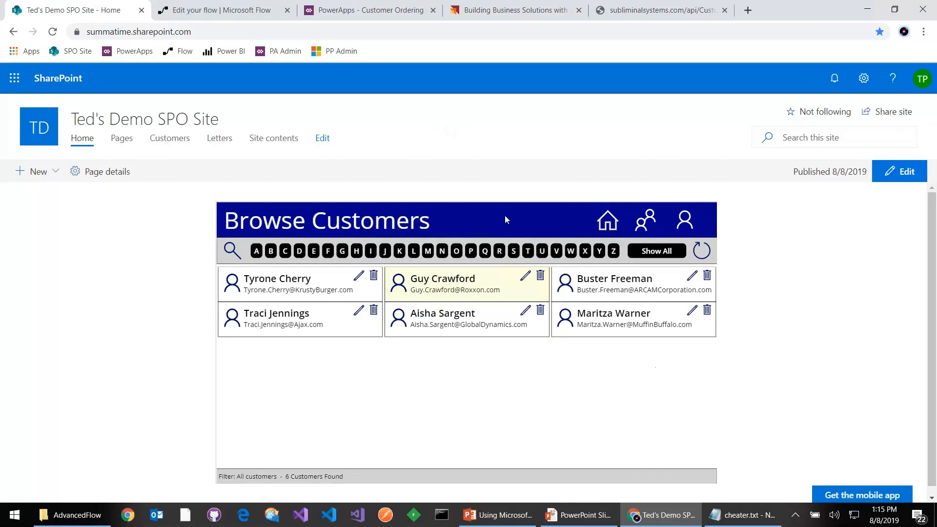
pyautogui.click(240, 11)
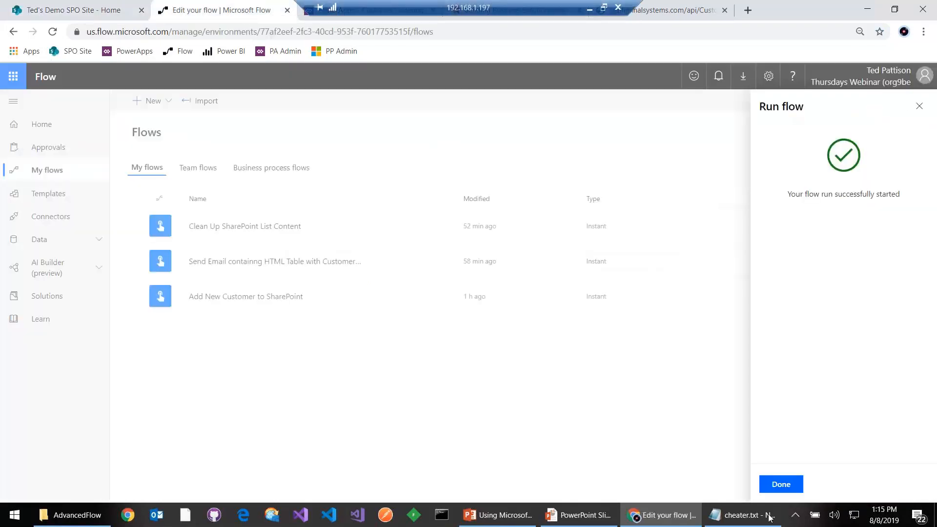
pyautogui.click(777, 483)
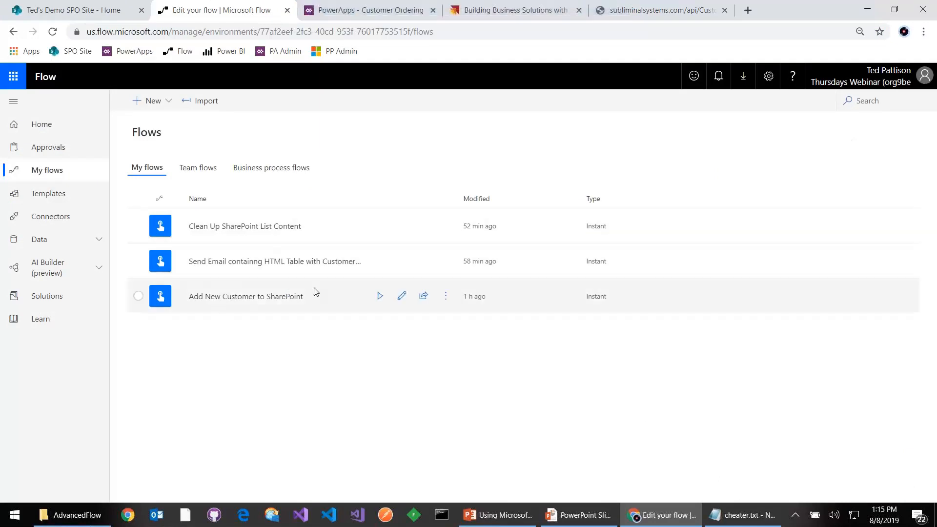
# - Open the latest run of Add New Customer to SharePoint and examine the HTTP action's inputs and outputs
pyautogui.click(278, 301)
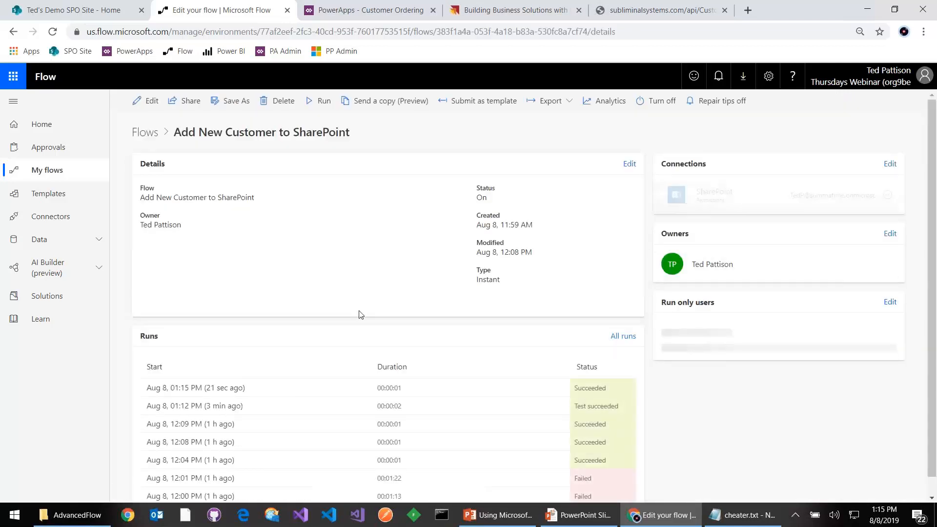
pyautogui.scroll(-1, 395, 328)
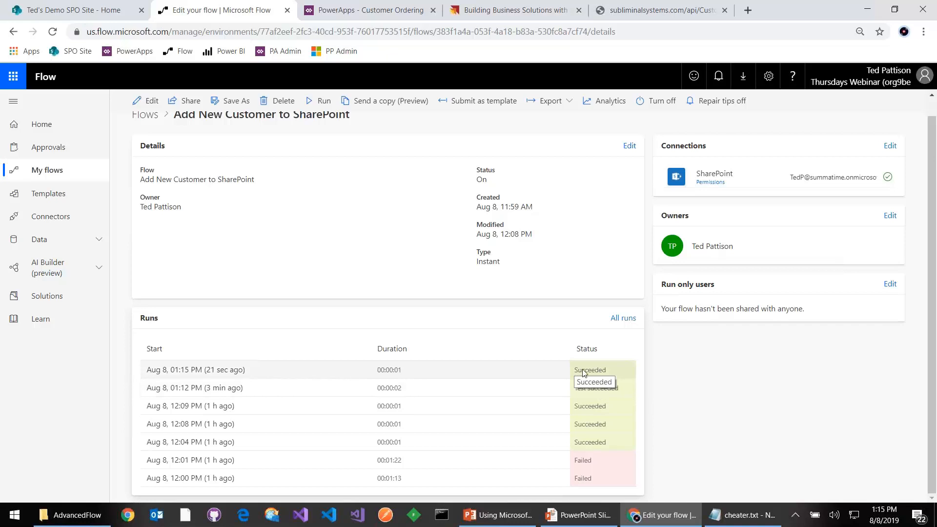
pyautogui.click(209, 371)
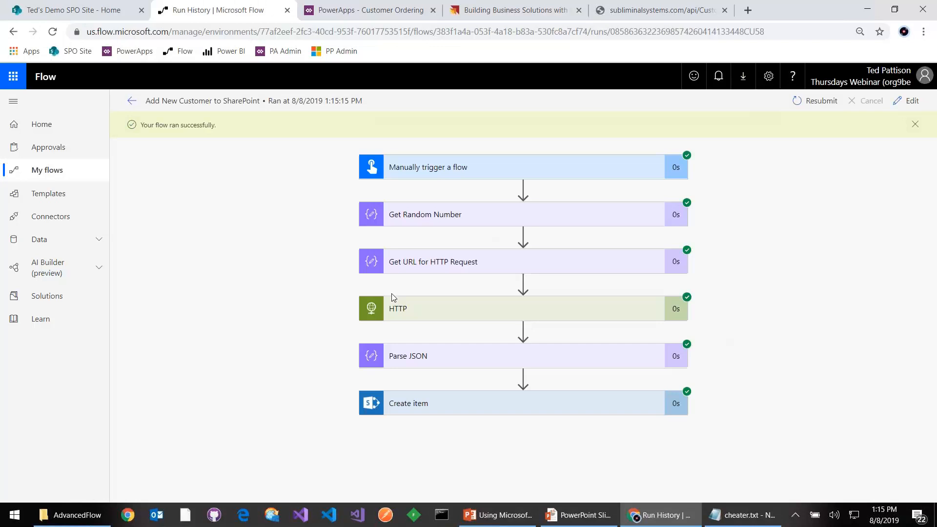
pyautogui.click(444, 310)
pyautogui.scroll(-6, 446, 315)
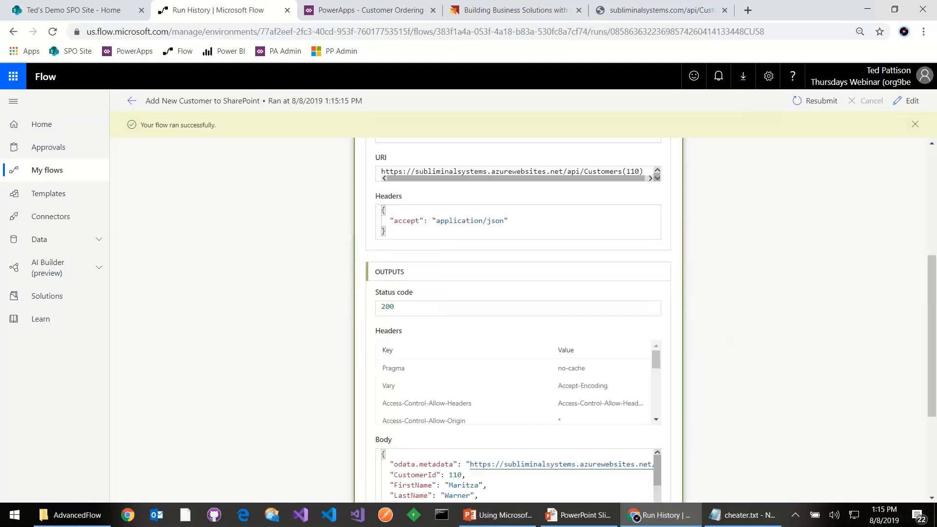
pyautogui.scroll(-2, 455, 357)
pyautogui.scroll(7, 455, 356)
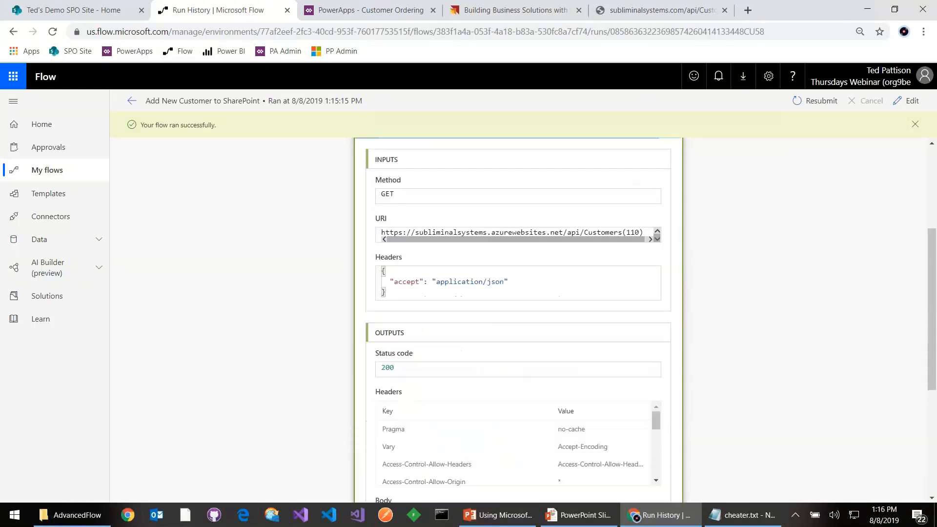
pyautogui.click(413, 252)
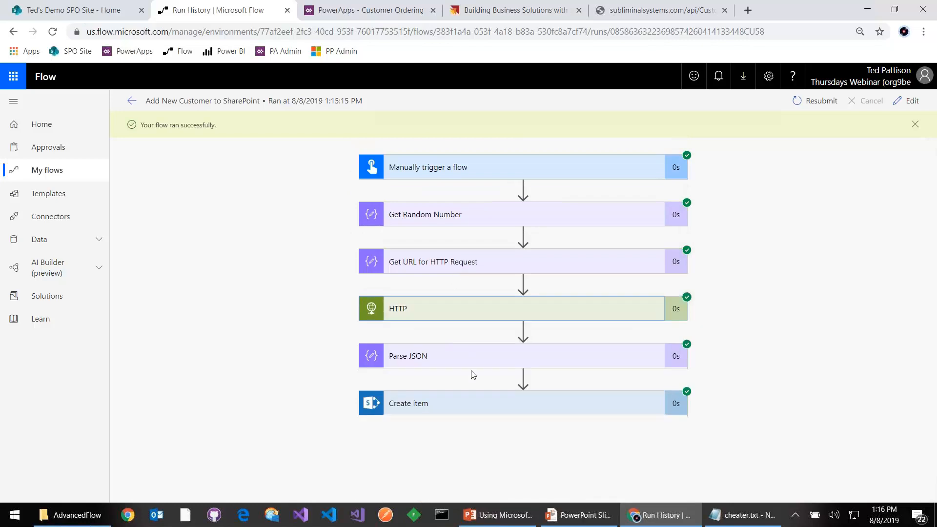
# - Expand the run's Create item action and examine the customer values sent to the Customers list
pyautogui.click(482, 398)
pyautogui.scroll(-5, 422, 320)
pyautogui.scroll(-5, 423, 321)
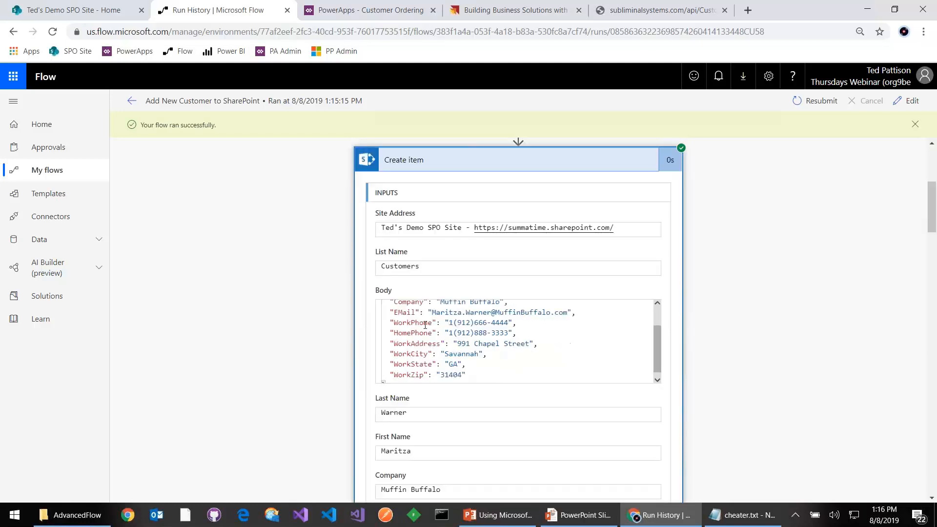
pyautogui.scroll(12, 518, 321)
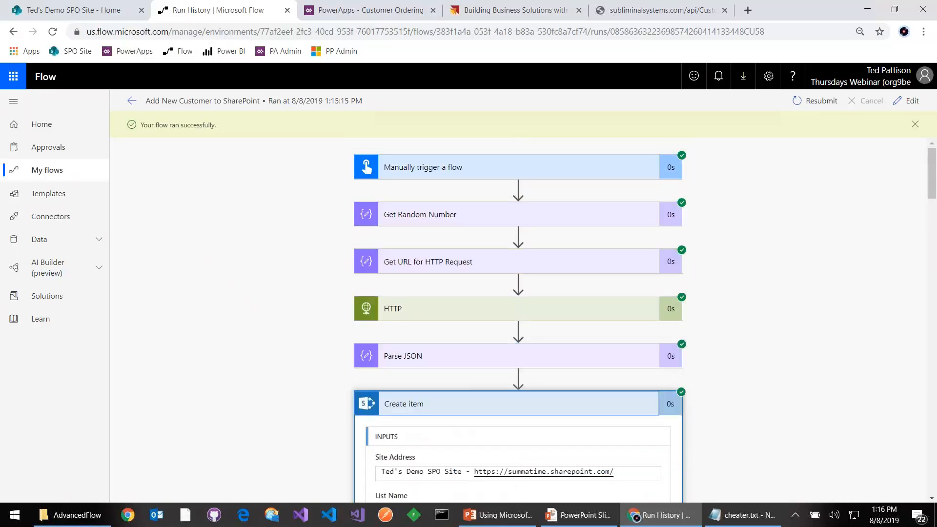
# - Return to the PowerPoint slide show and advance to the Parsing JSON slide
pyautogui.click(580, 515)
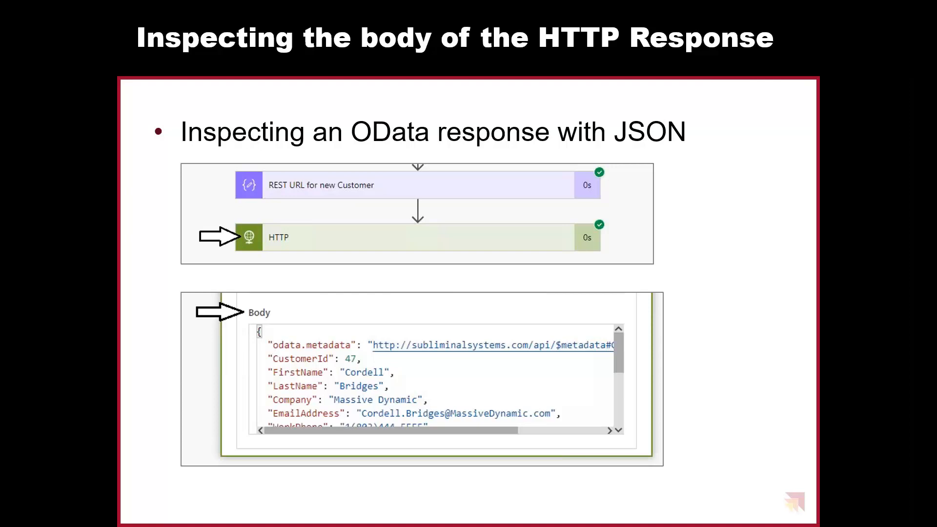
pyautogui.press('Right')
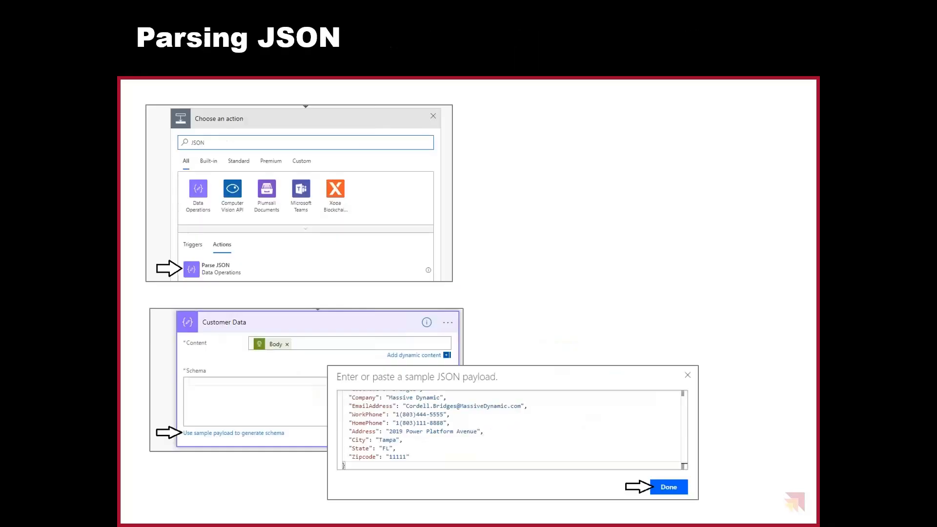
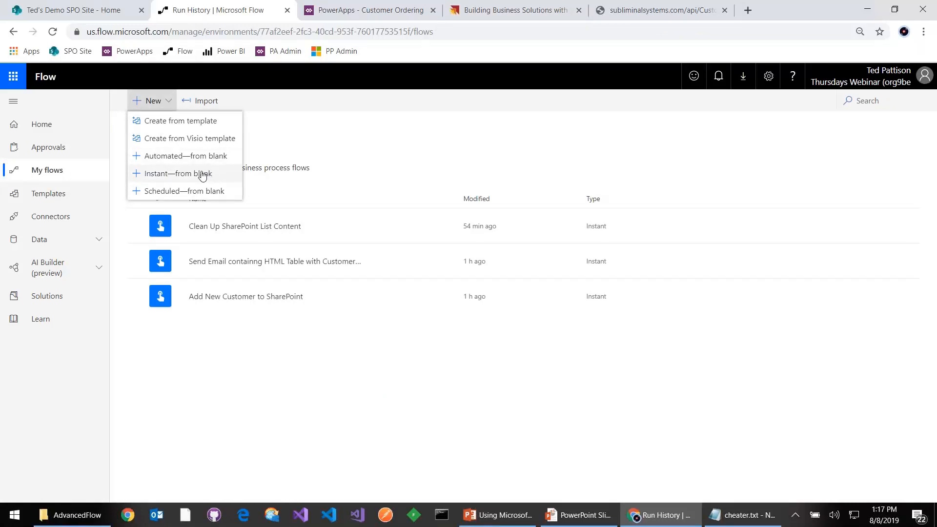
# - Create a blank instant flow named "Teds Demo" that is triggered from Microsoft Flow
pyautogui.click(203, 174)
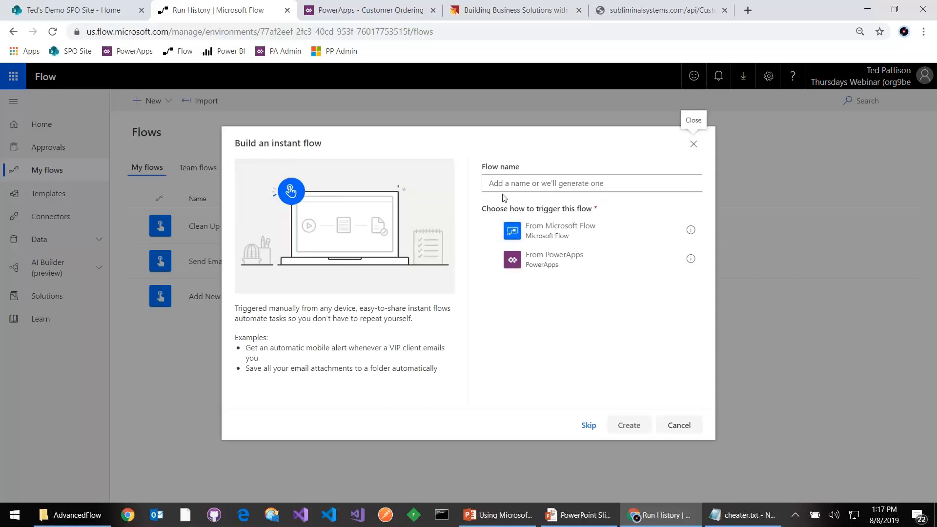
pyautogui.write('Teds Demo')
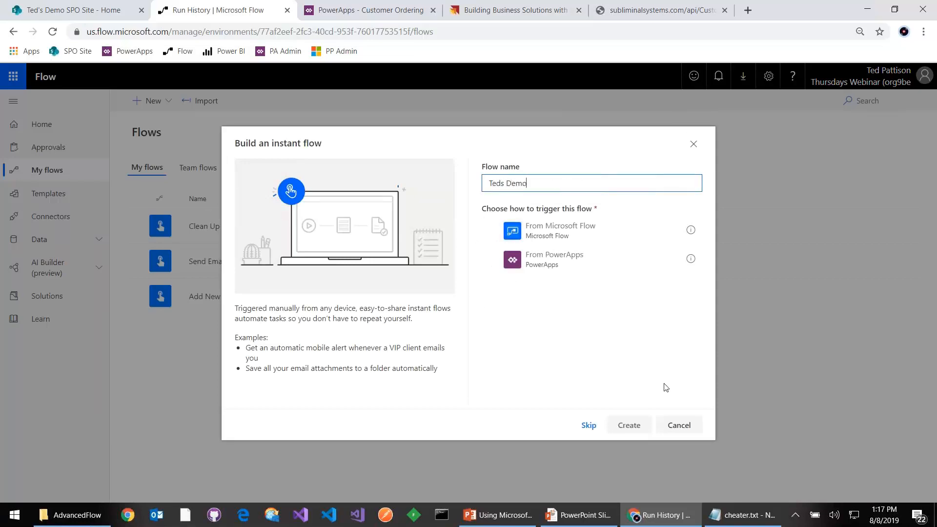
pyautogui.click(539, 229)
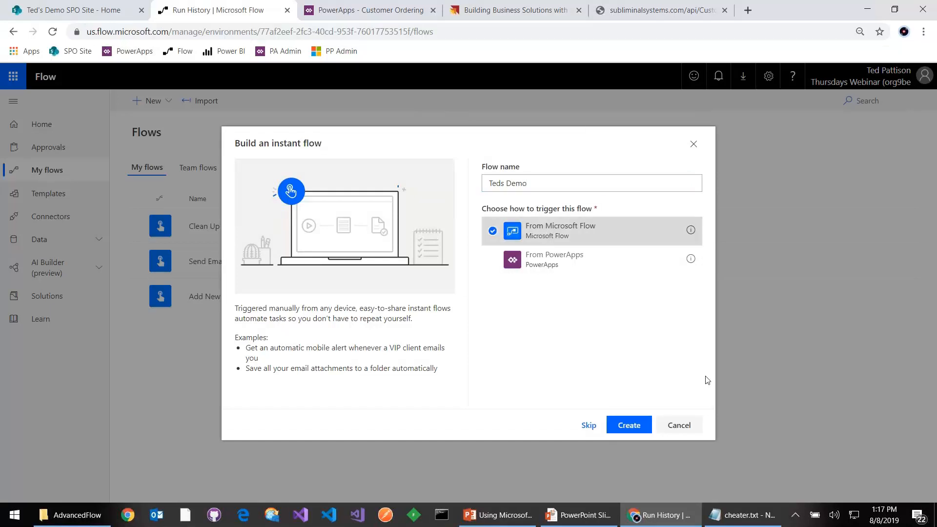
pyautogui.click(645, 428)
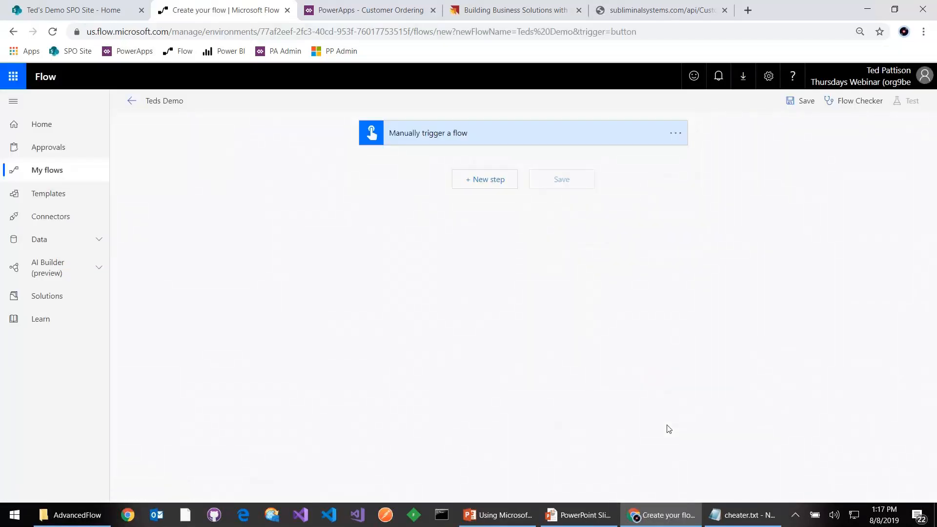
# - Add the SharePoint Get items action after the manual trigger, searching for "Get Items sharepoint"
pyautogui.click(487, 187)
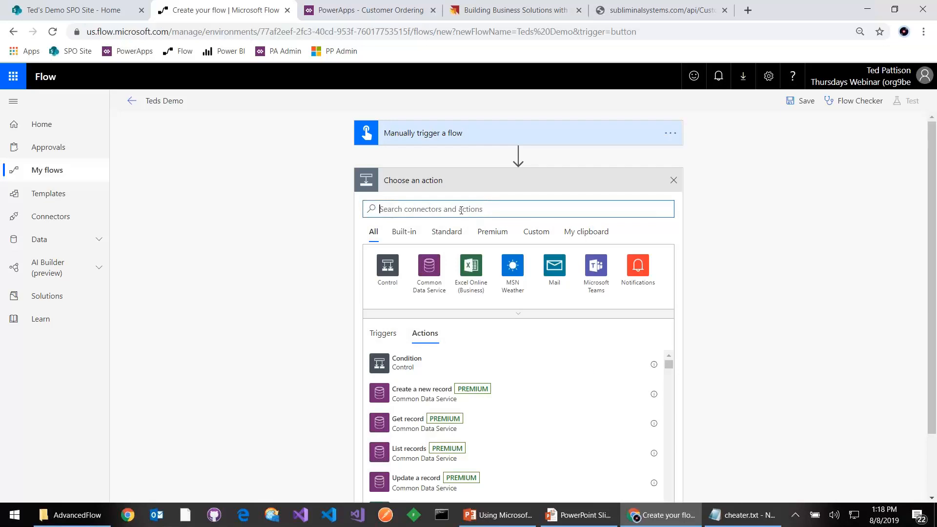
pyautogui.write('Get')
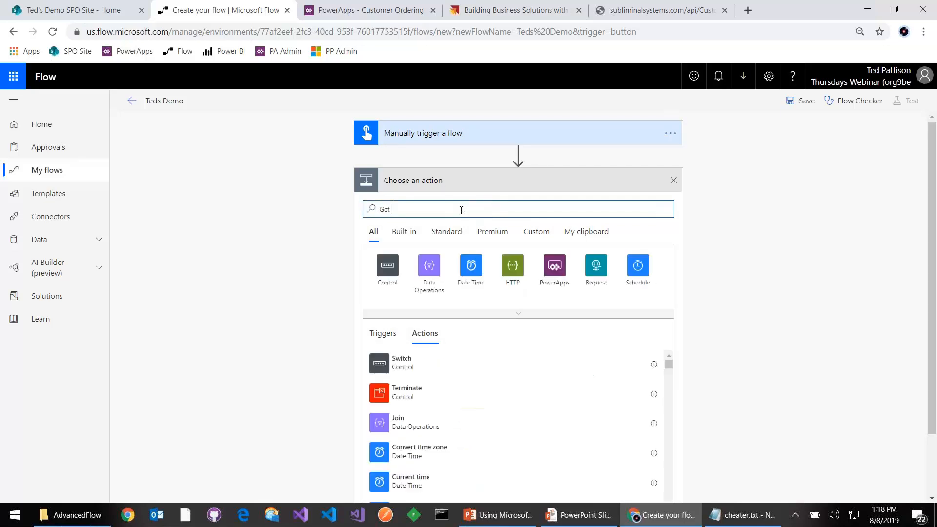
pyautogui.write(' Ite')
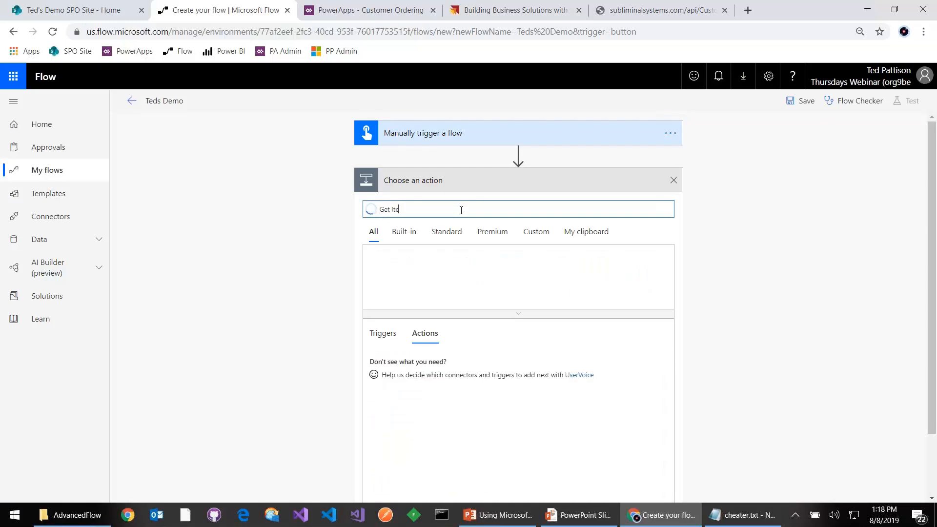
pyautogui.write('ms sharepoint')
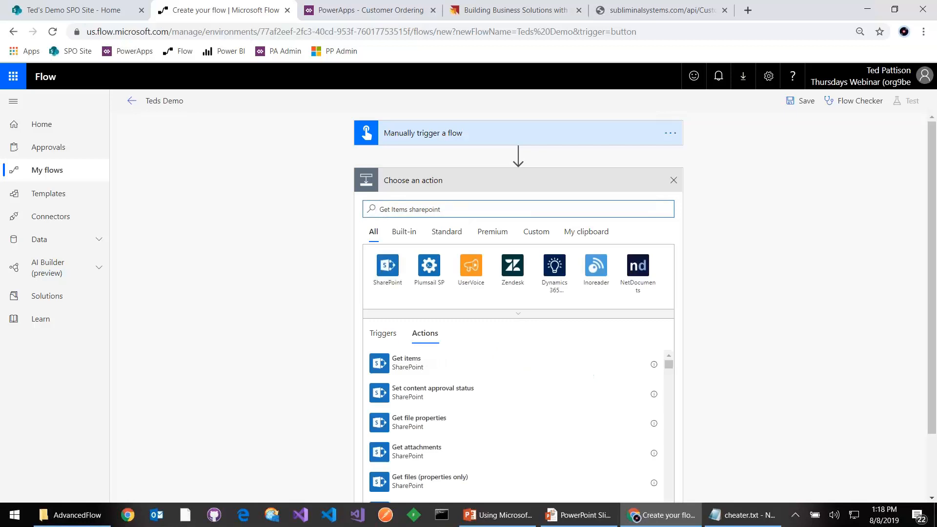
pyautogui.click(434, 367)
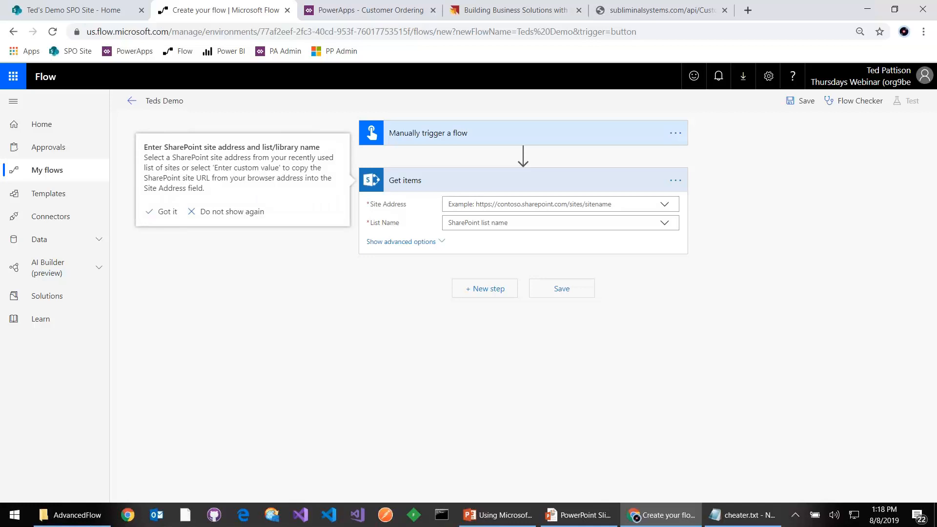
# - Point the Get items action to the demo SPO site and its Customers list, and save the flow
pyautogui.click(668, 206)
pyautogui.click(669, 208)
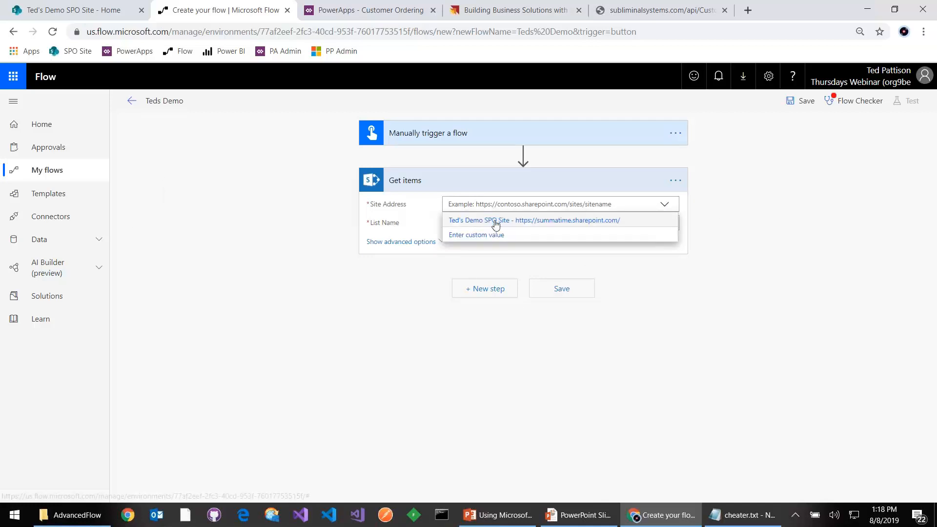
pyautogui.click(504, 222)
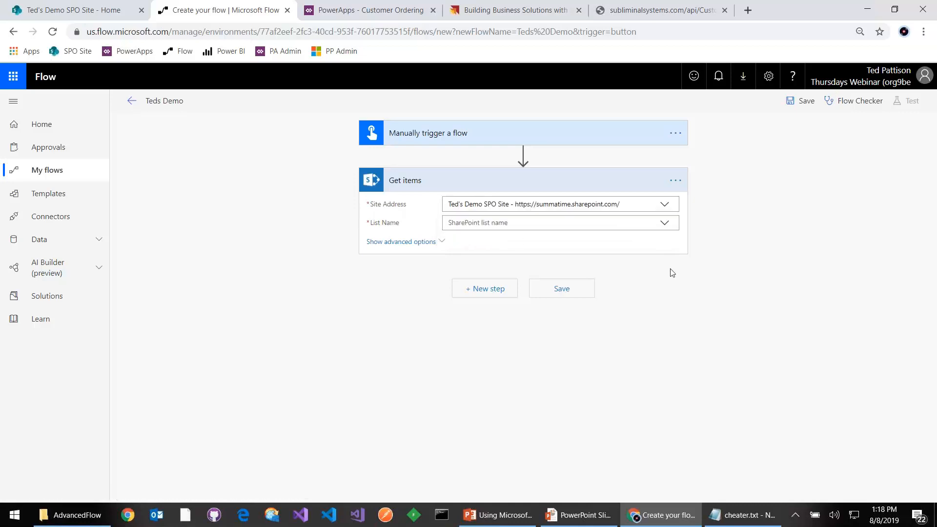
pyautogui.click(668, 224)
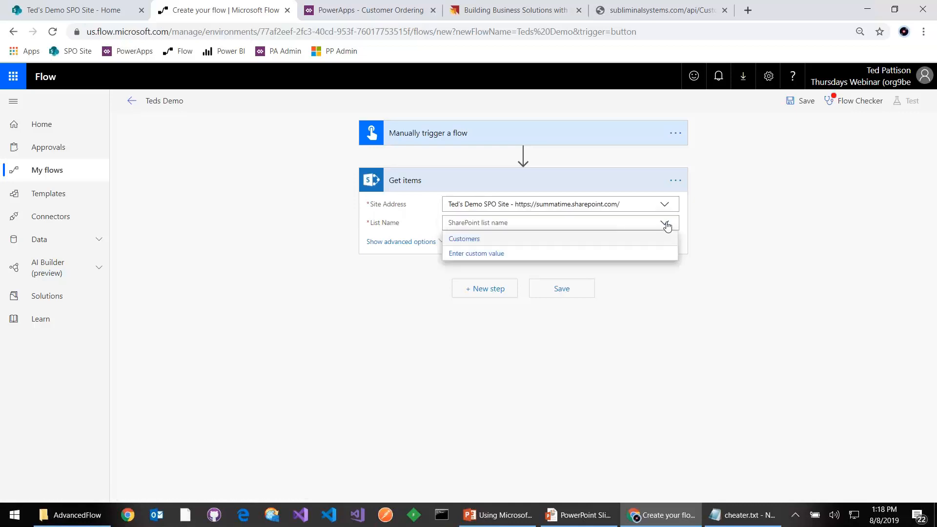
pyautogui.click(472, 241)
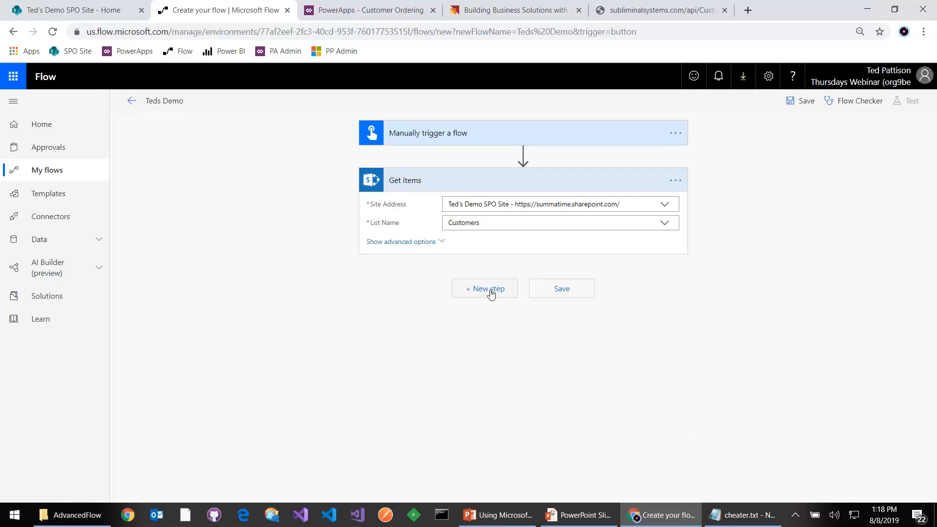
pyautogui.click(569, 298)
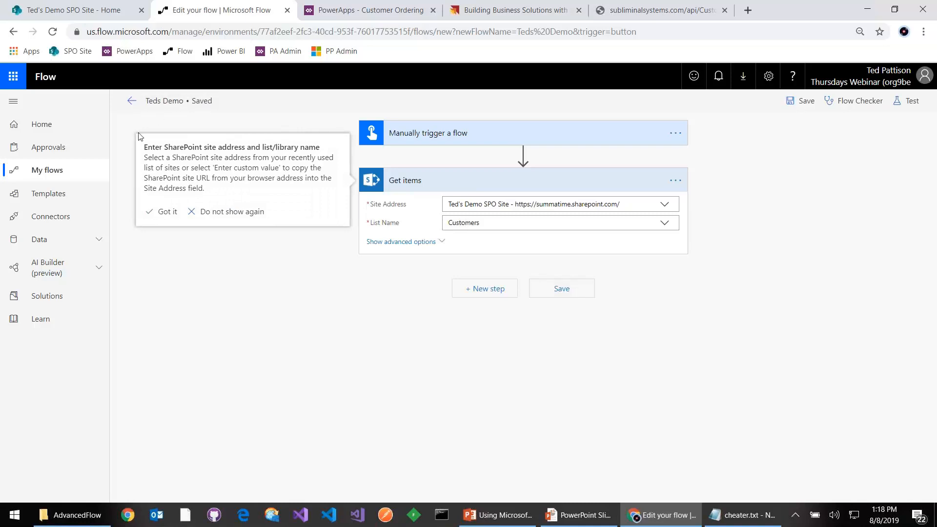
# - Test the flow by performing the trigger action manually, and run it with the existing SharePoint connection
pyautogui.click(911, 100)
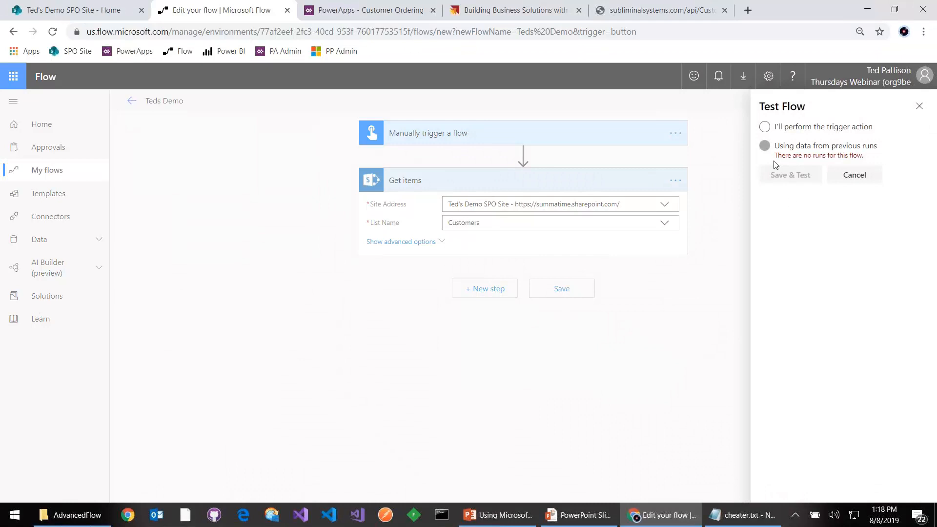
pyautogui.click(764, 129)
pyautogui.click(787, 174)
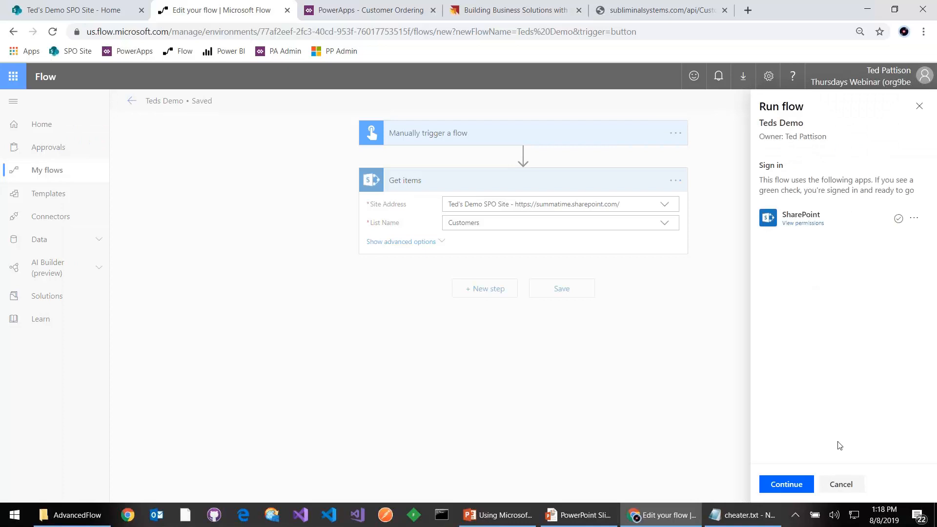
pyautogui.click(791, 483)
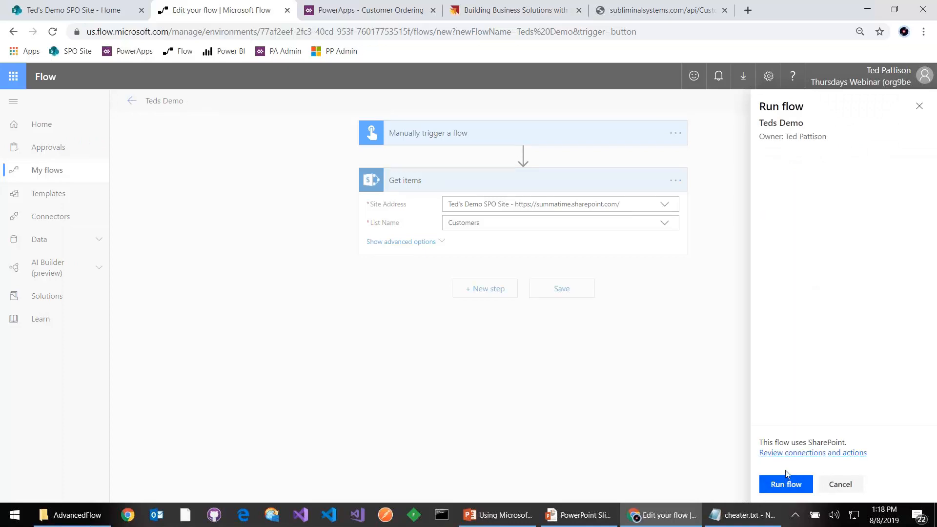
pyautogui.click(788, 476)
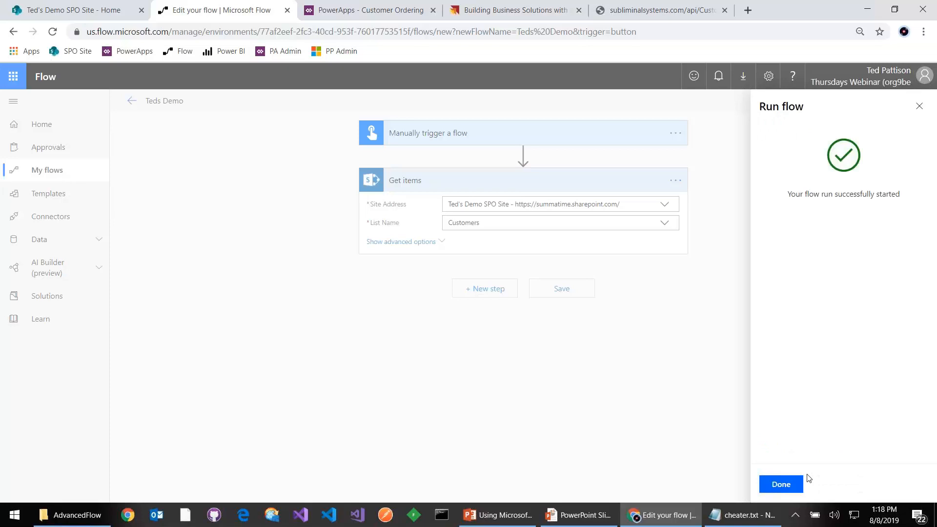
pyautogui.click(786, 482)
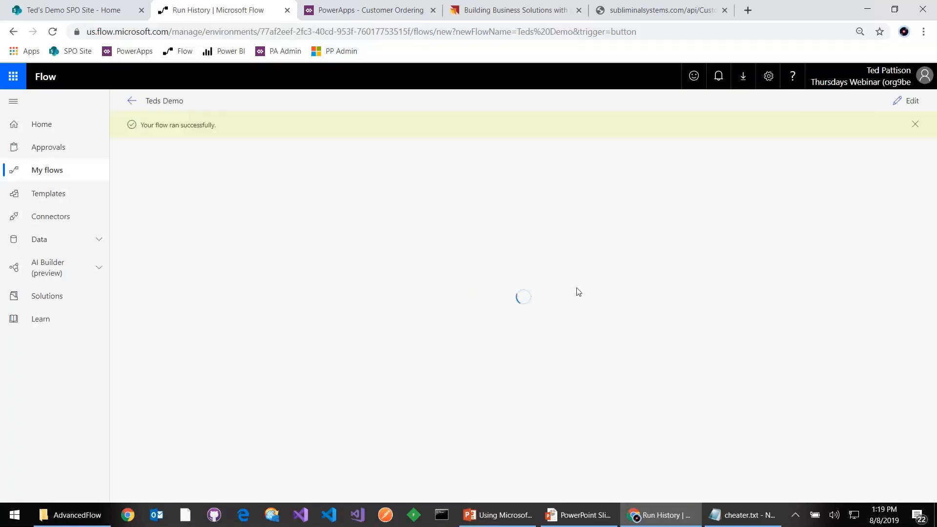
# - Examine the Get items outputs in the run, including the body's value array, and return to editing the flow
pyautogui.click(524, 220)
pyautogui.scroll(-4, 558, 247)
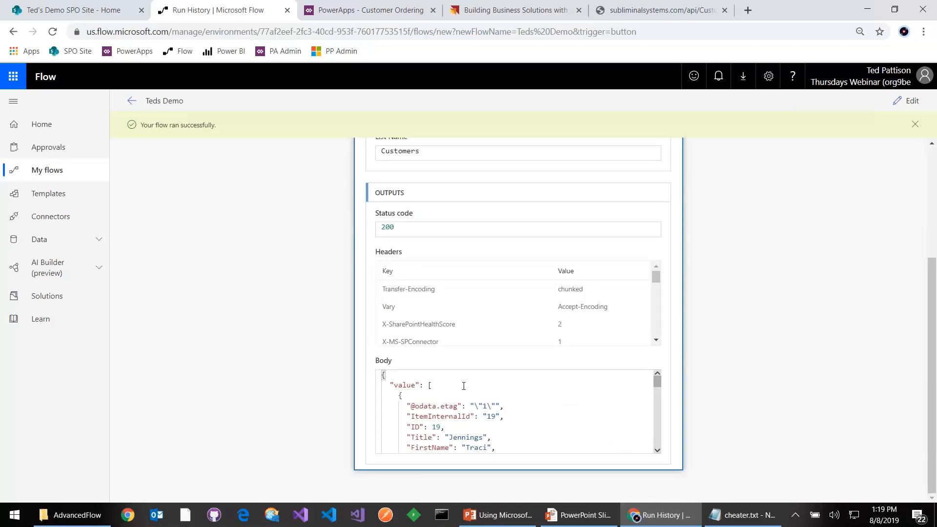
pyautogui.doubleClick(404, 385)
pyautogui.click(903, 106)
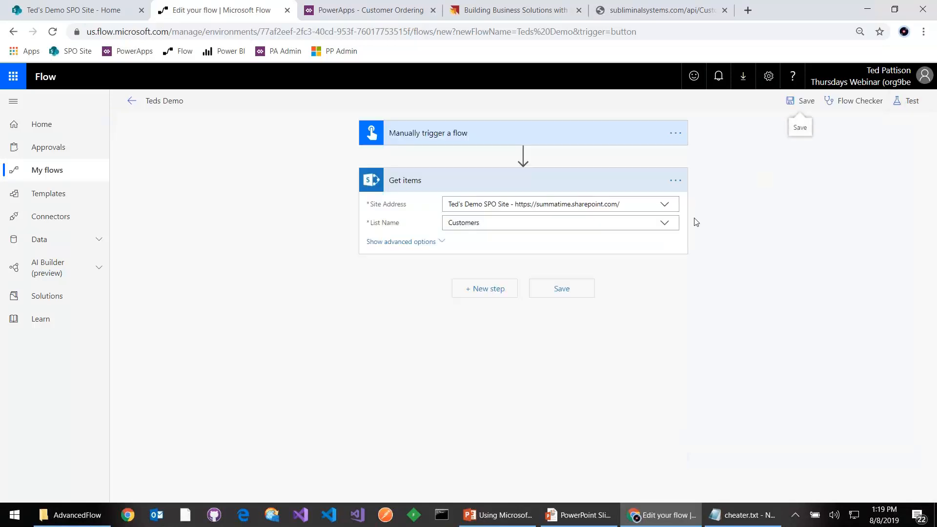
pyautogui.hotkey('alt', 'Tab')
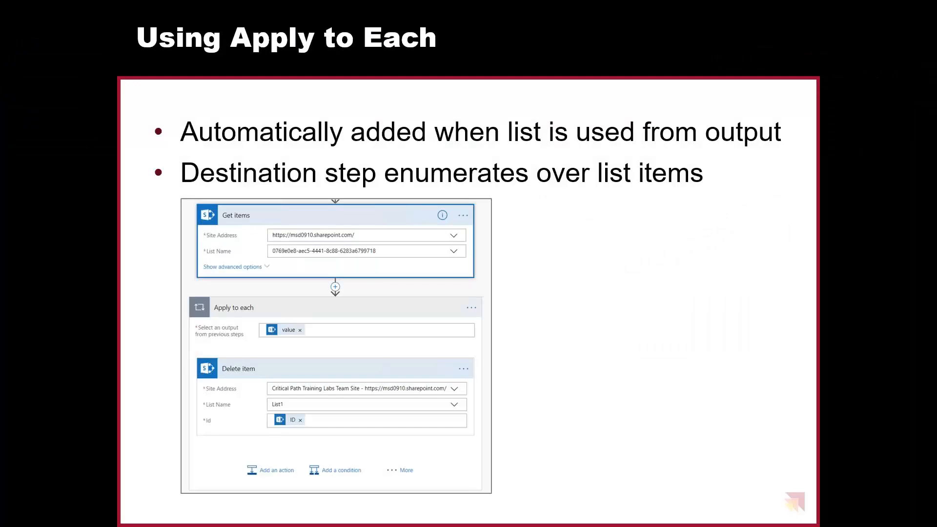
pyautogui.hotkey('alt', 'Tab')
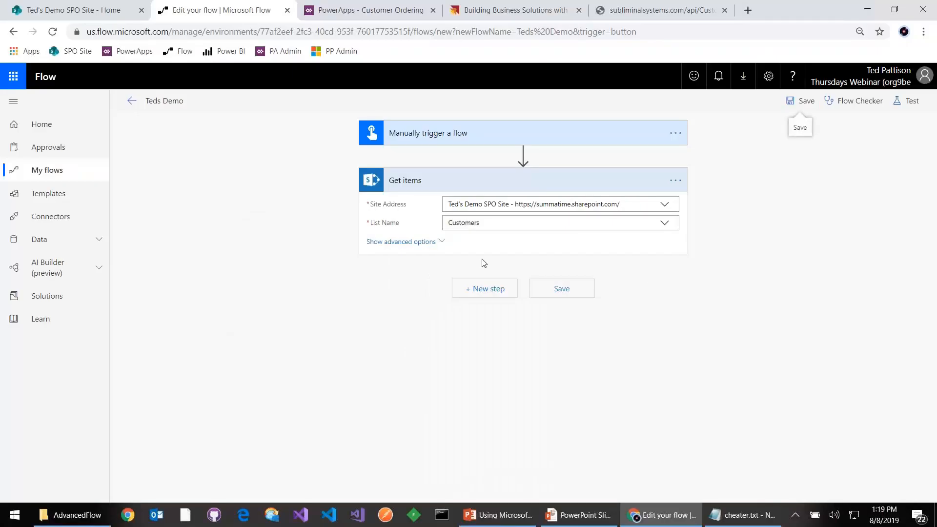
# - Add an Apply to each control over the value output of Get items, and start a new action inside the loop
pyautogui.click(492, 289)
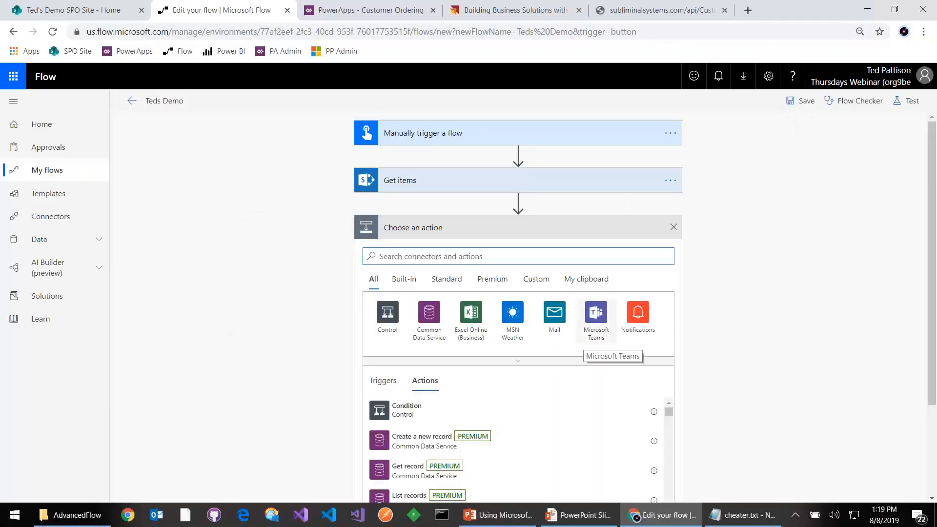
pyautogui.write('appl')
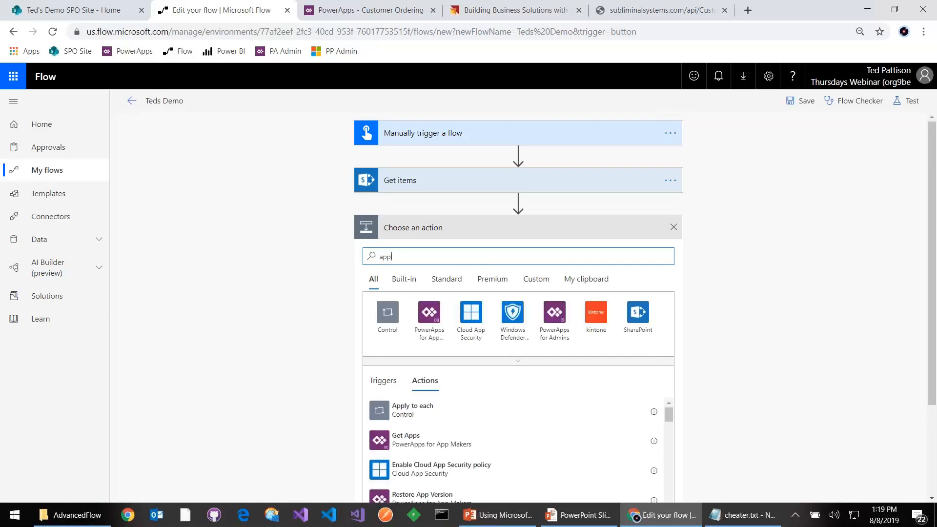
pyautogui.click(425, 414)
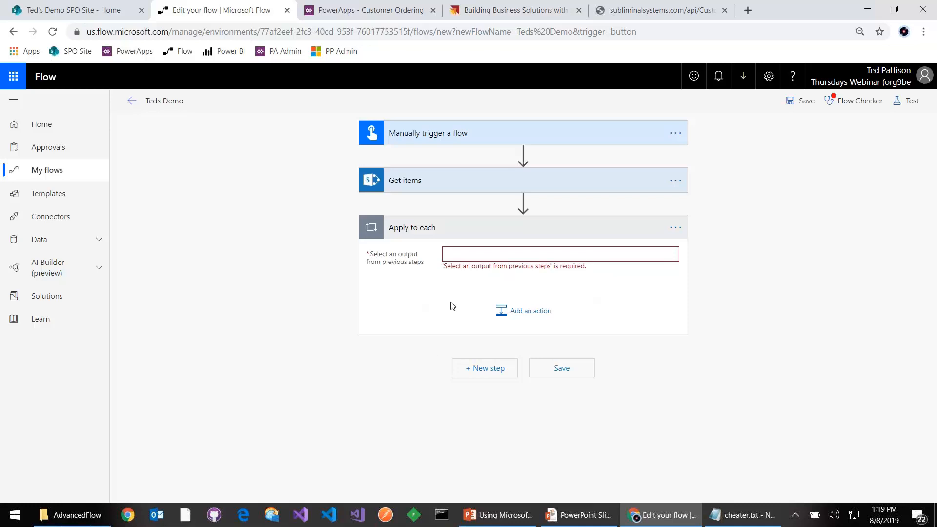
pyautogui.click(467, 259)
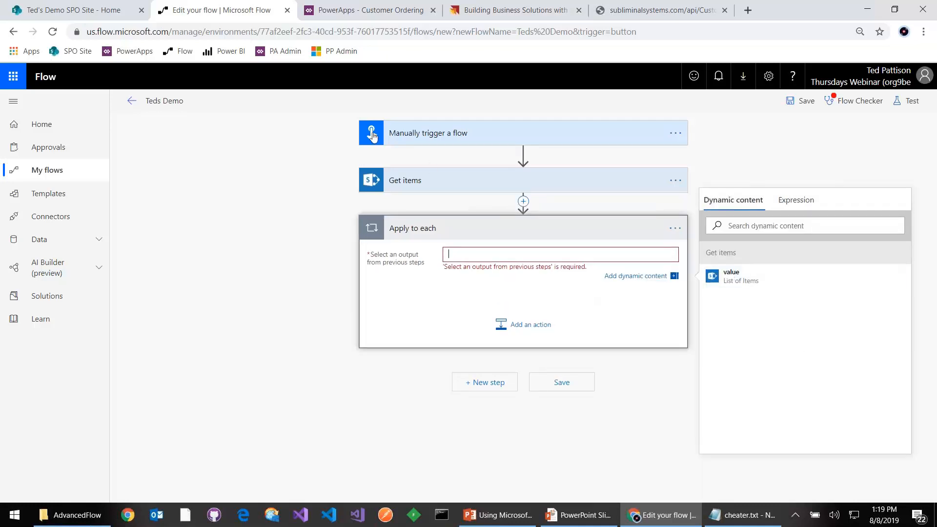
pyautogui.click(728, 276)
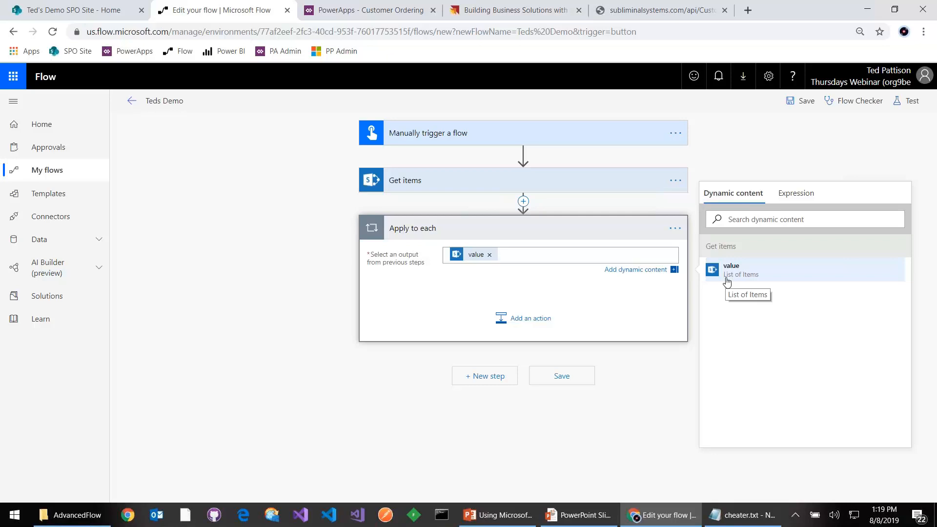
pyautogui.click(522, 320)
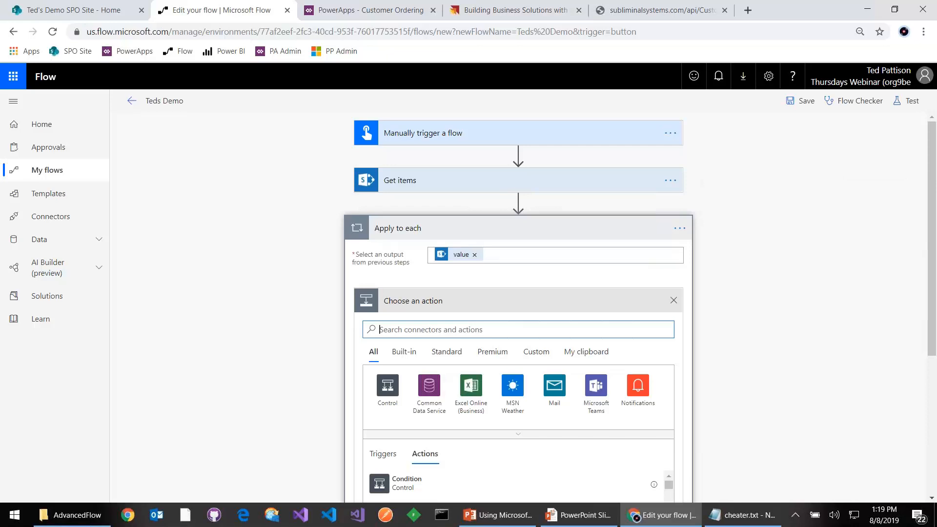
pyautogui.write('get')
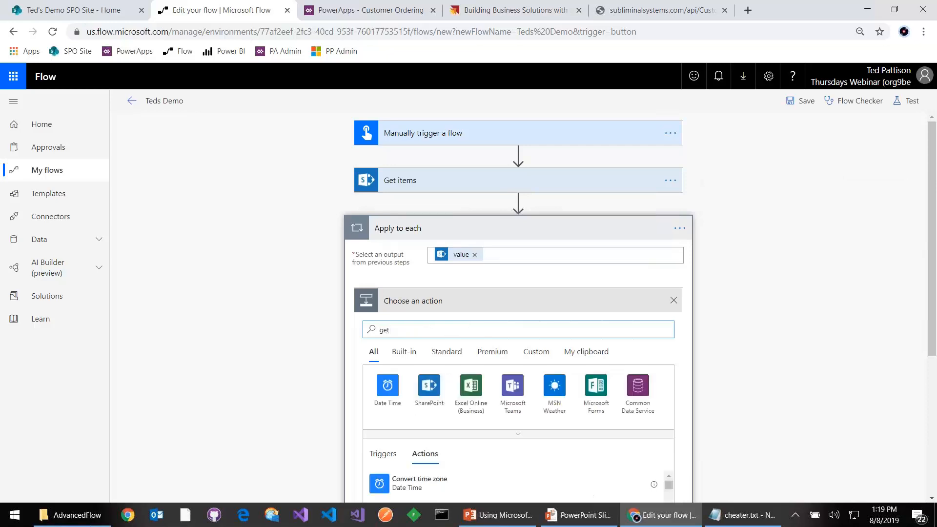
pyautogui.press('BackSpace')
pyautogui.press('BackSpace')
pyautogui.press('BackSpace')
# - Search for "update sharepoint item" and add the SharePoint Update item action inside the Apply to each loop
pyautogui.write('update')
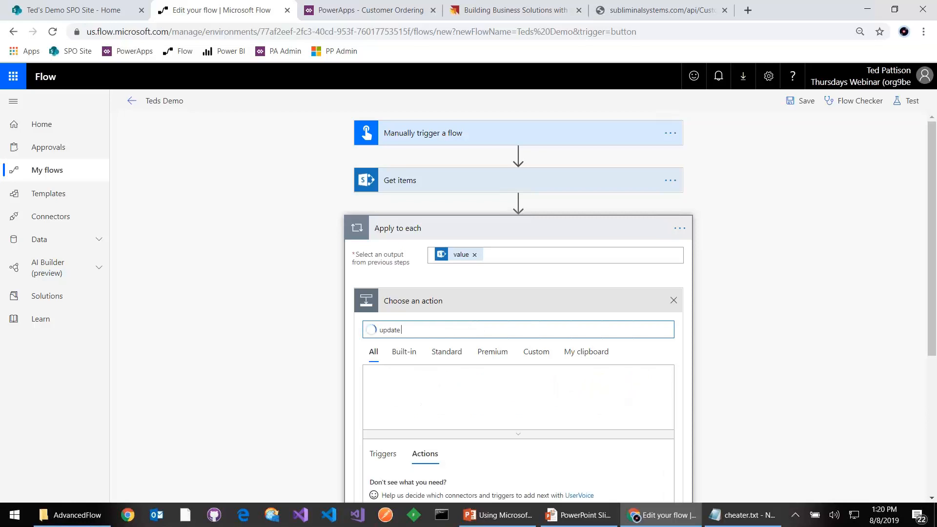
pyautogui.write(' sharepoint ')
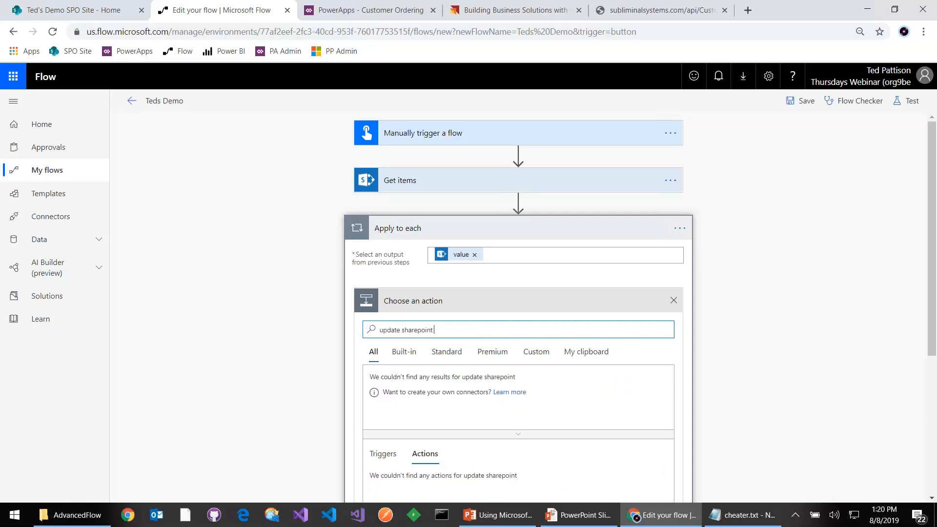
pyautogui.write('item')
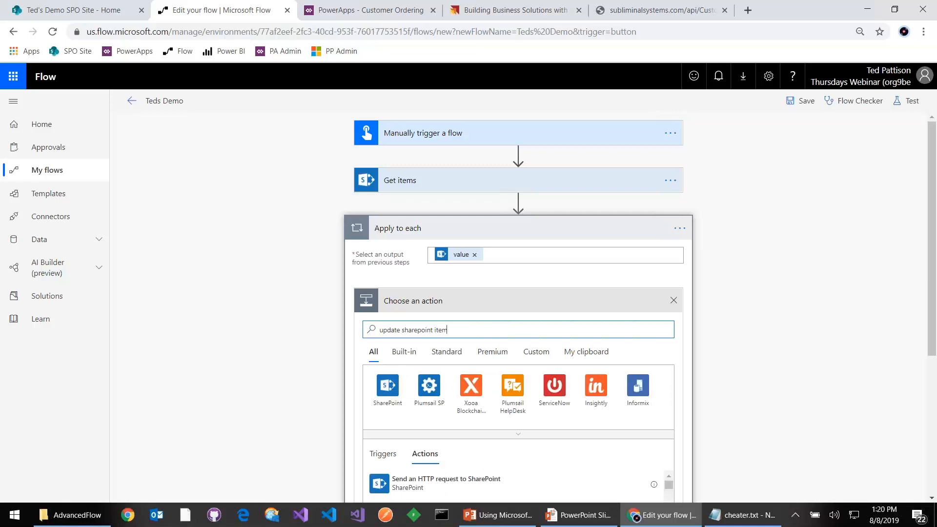
pyautogui.scroll(-5, 471, 413)
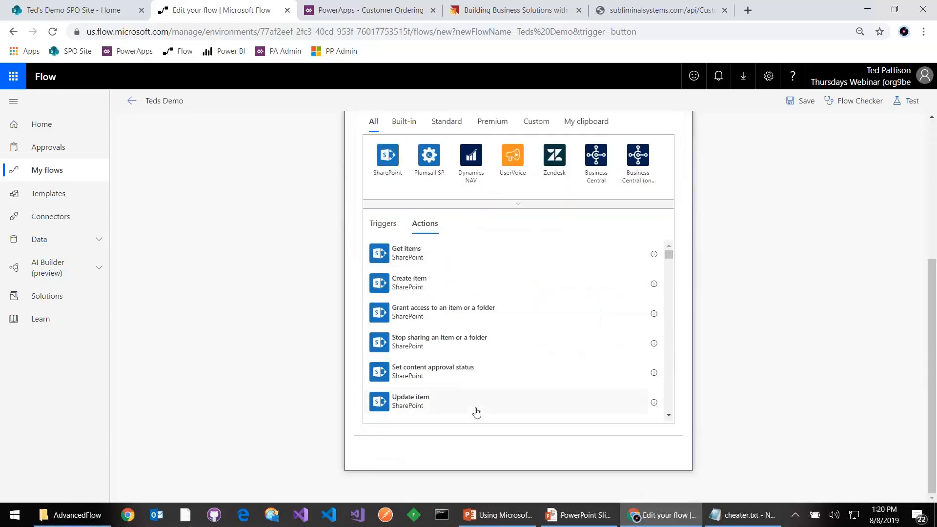
pyautogui.click(417, 400)
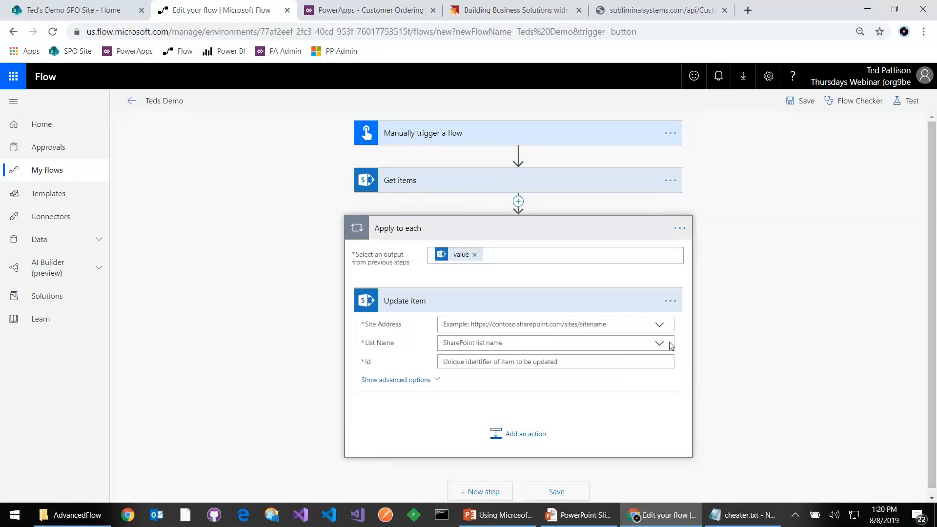
# - Point the Update item action at the summatime.sharepoint.com site's Customers list, and set its Id to the ID from Get items
pyautogui.click(659, 325)
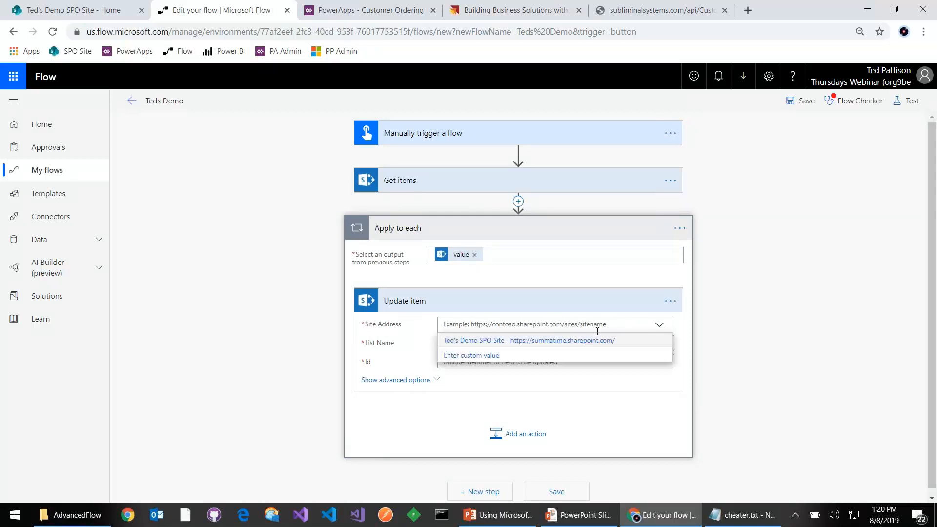
pyautogui.click(581, 341)
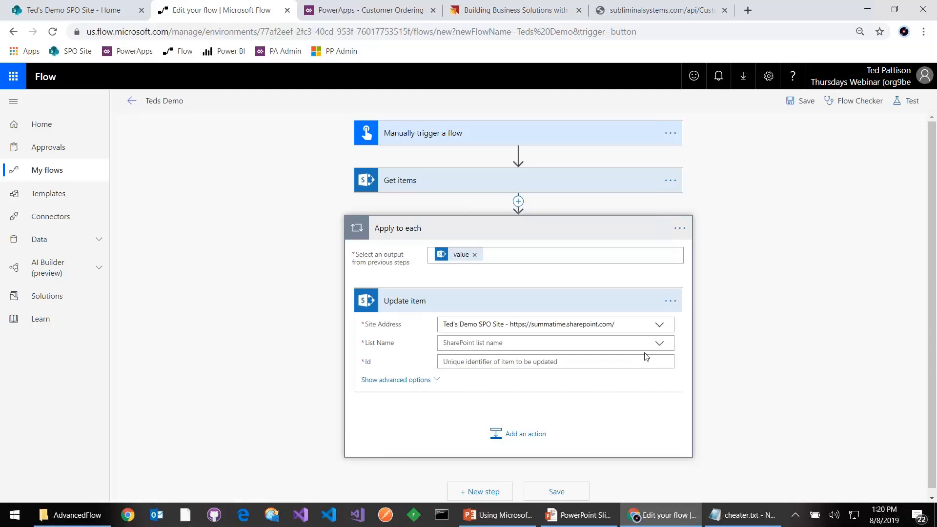
pyautogui.click(661, 347)
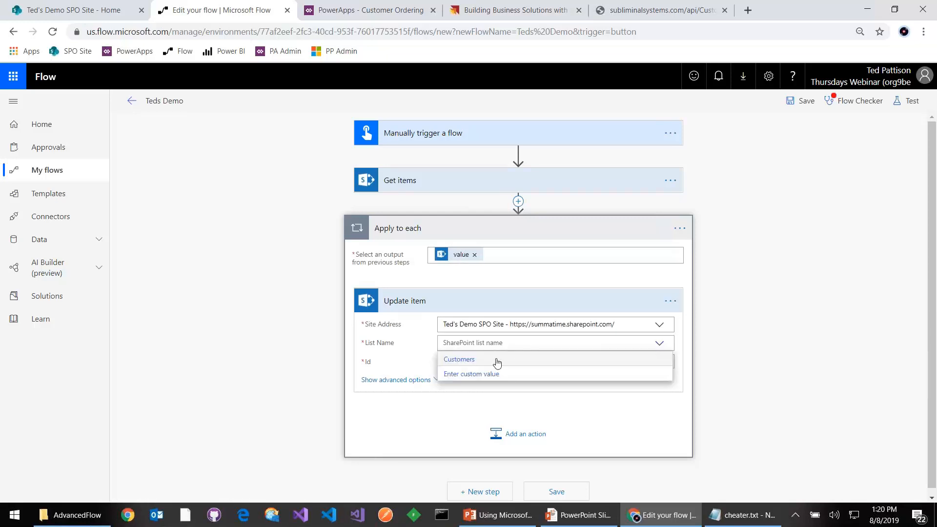
pyautogui.click(478, 359)
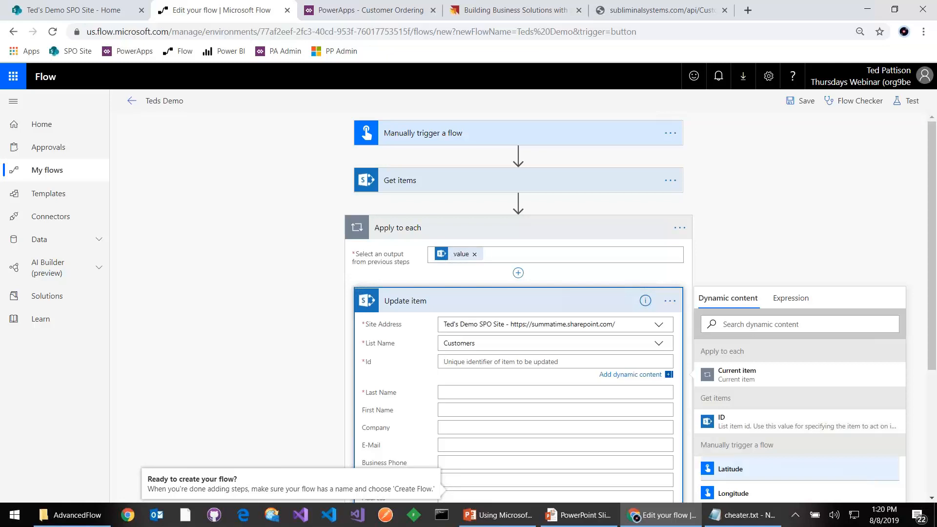
pyautogui.click(741, 426)
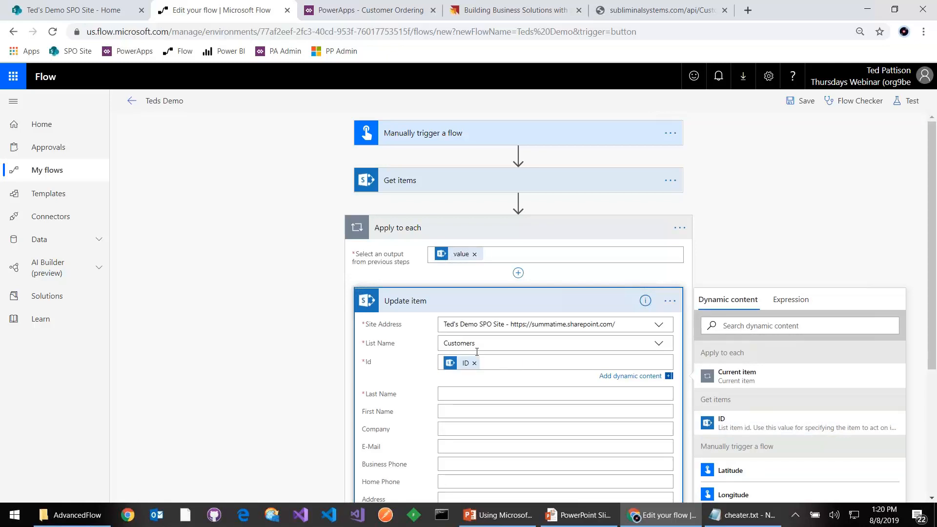
pyautogui.scroll(-2, 496, 390)
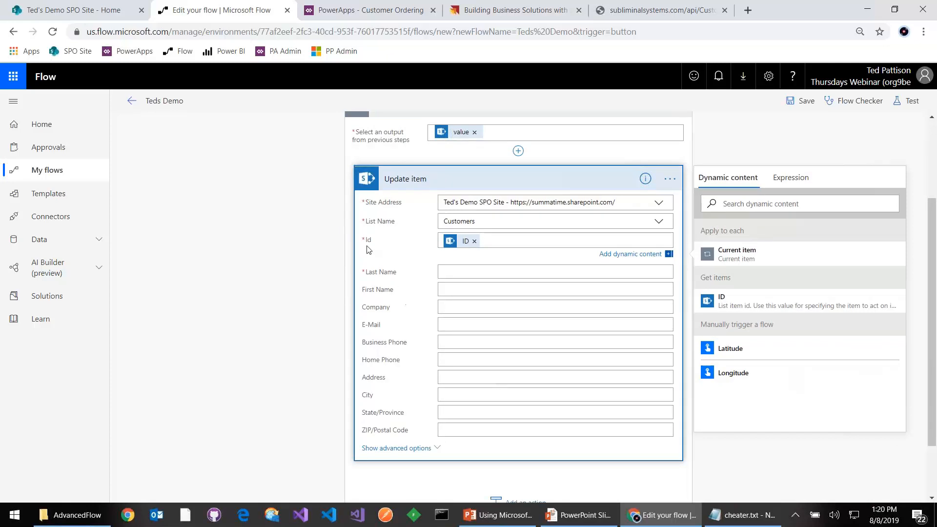
pyautogui.moveTo(468, 243)
# - Switch to the SharePoint site, open the Customers list, and bring up the actions available for the first item
pyautogui.click(110, 16)
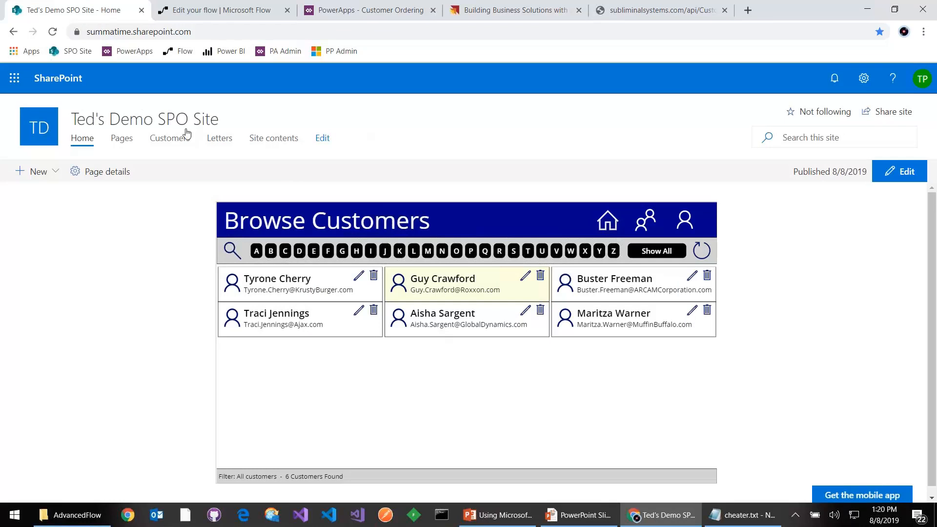
pyautogui.click(169, 138)
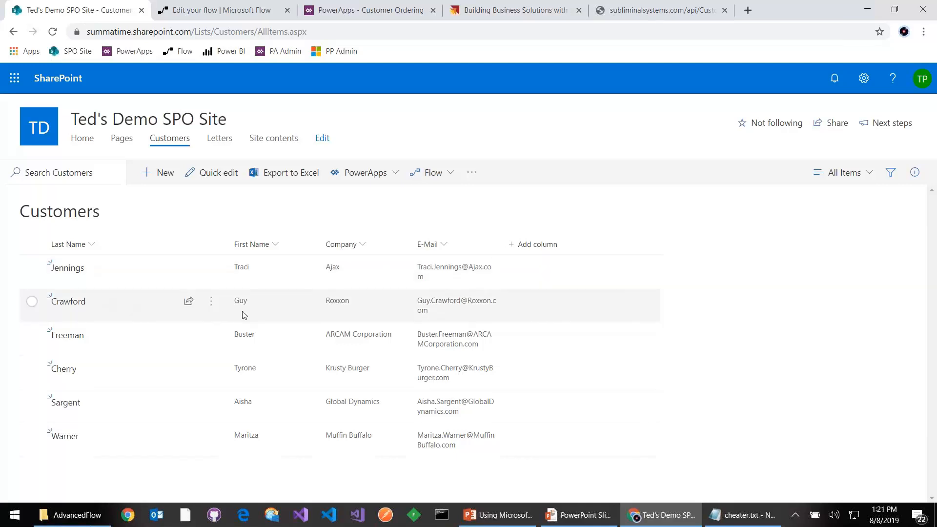
pyautogui.click(211, 268)
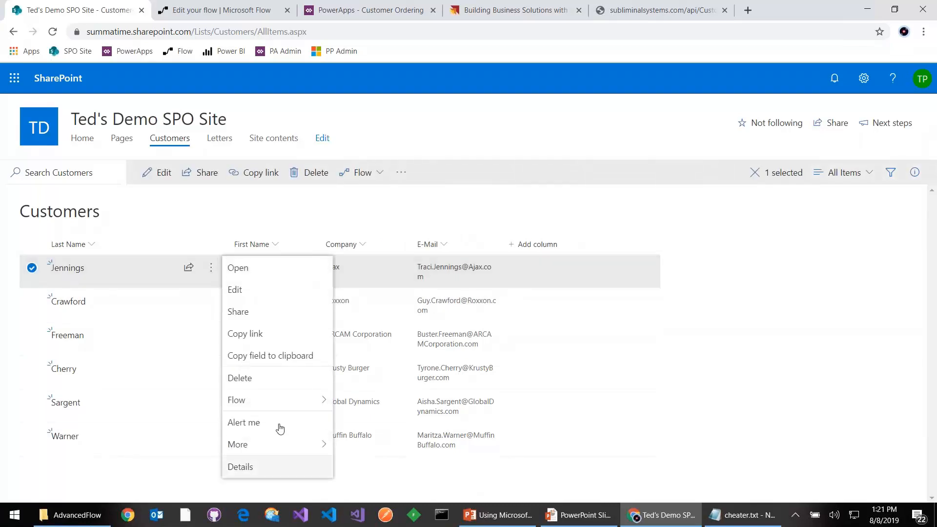
# - Return to the flow and fill the required Last Name field of Update item with Last Name from Get items
pyautogui.click(201, 14)
pyautogui.click(461, 272)
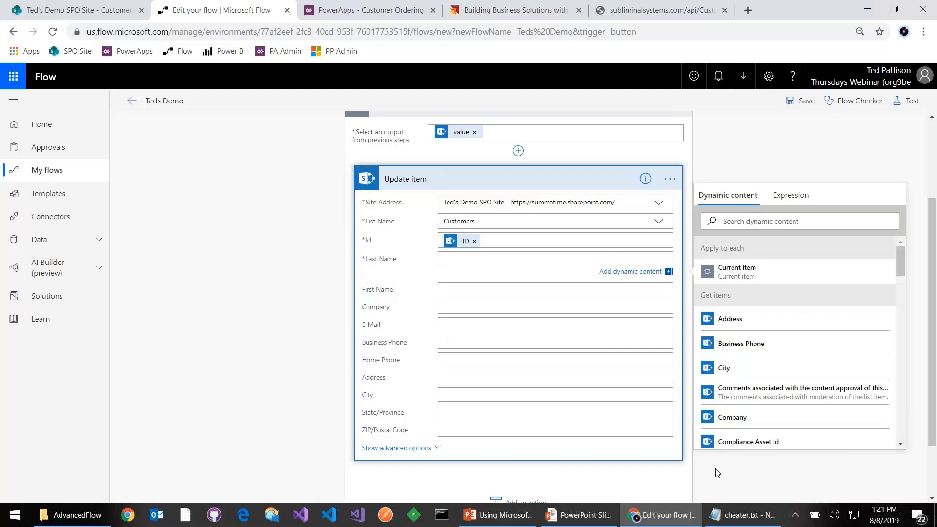
pyautogui.scroll(-5, 781, 414)
pyautogui.scroll(-1, 781, 414)
pyautogui.scroll(-2, 781, 414)
pyautogui.scroll(-1, 781, 413)
pyautogui.click(757, 422)
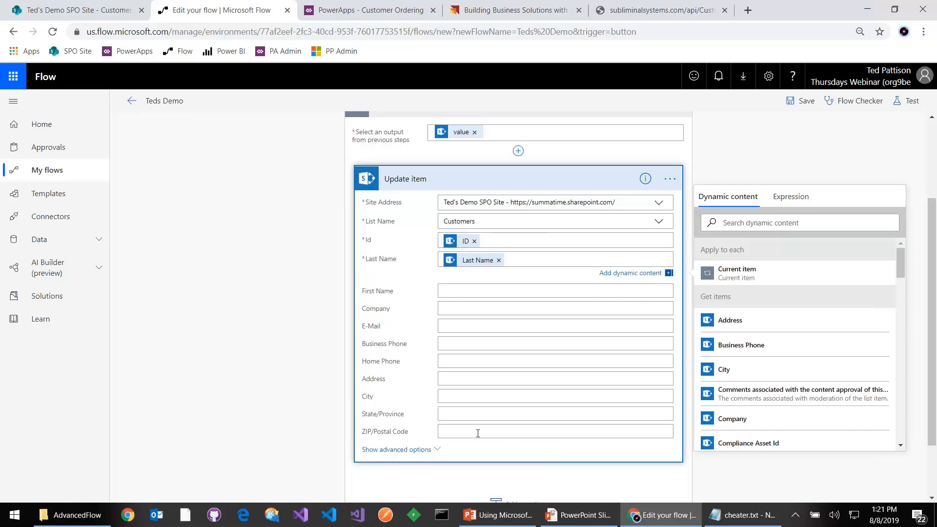
# - Start on the Company field of Update item, and examine the company names in the SharePoint Customers list
pyautogui.click(449, 308)
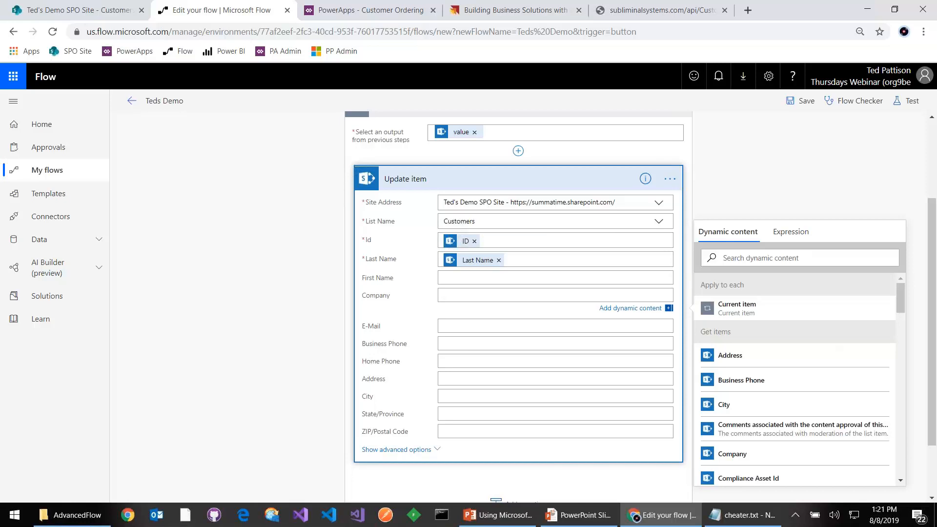
pyautogui.click(76, 10)
pyautogui.click(408, 218)
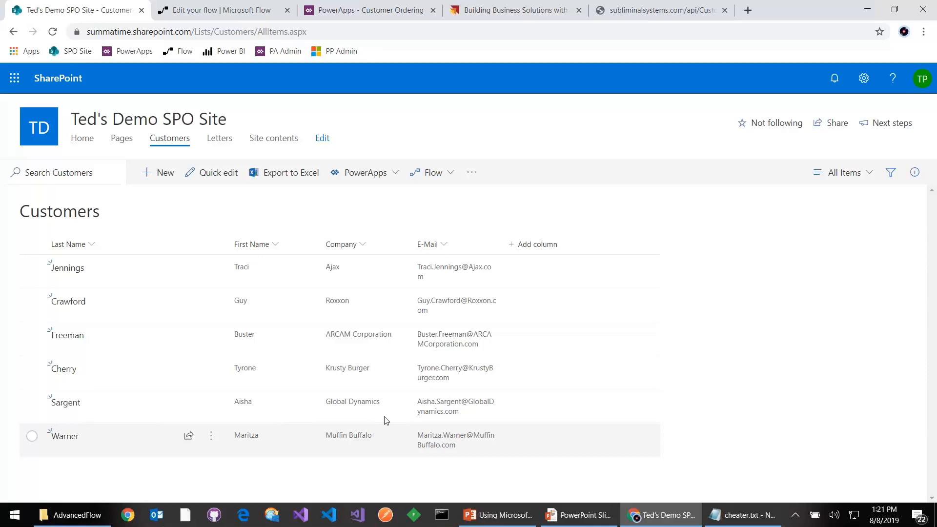
pyautogui.hotkey('alt', 'Tab')
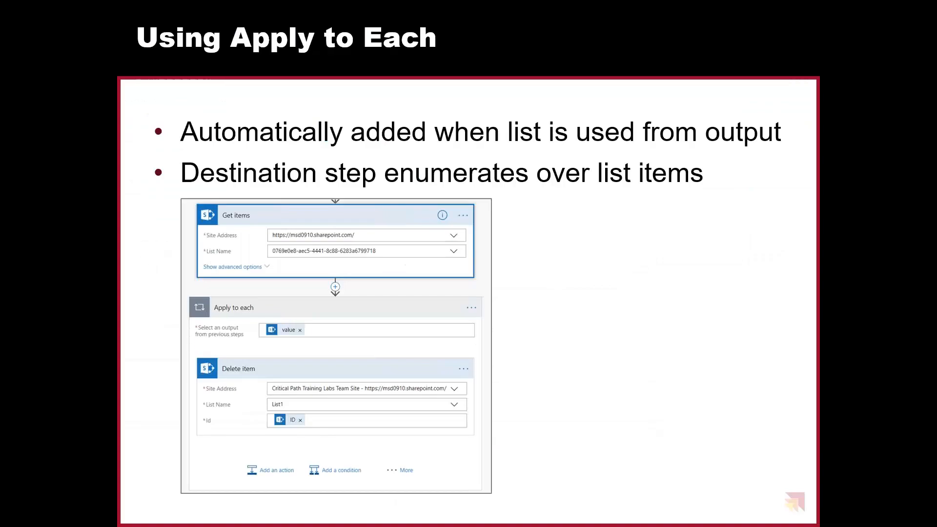
pyautogui.hotkey('alt', 'Tab')
# - Try filling the Company field of Update item with Company from Get items, and remove that value again
pyautogui.click(215, 11)
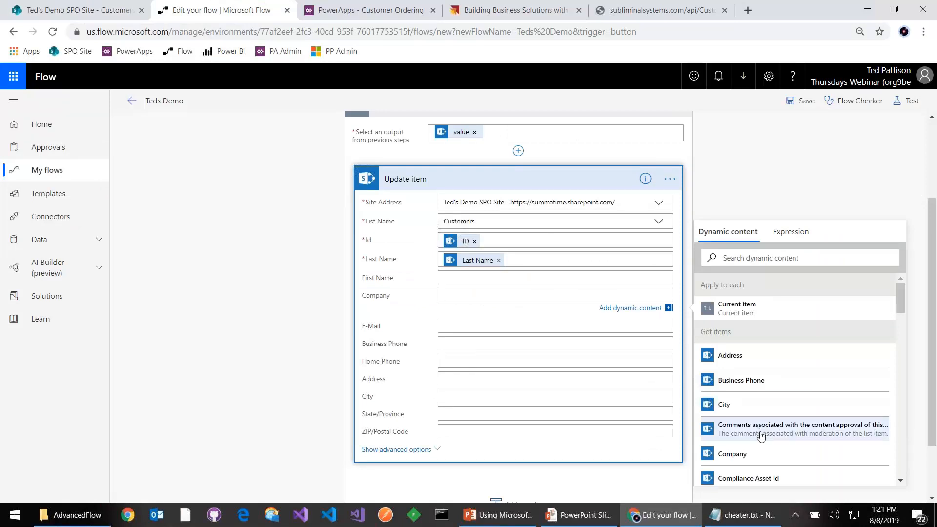
pyautogui.click(761, 454)
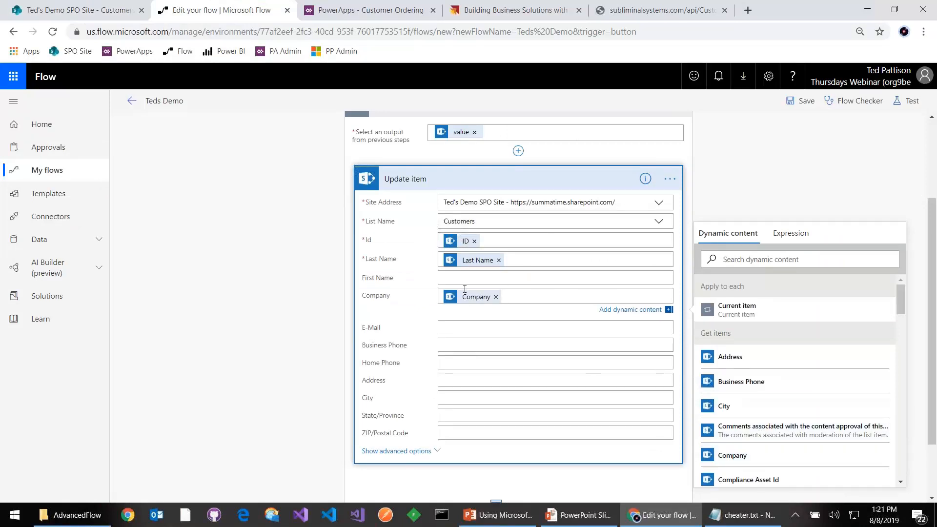
pyautogui.click(496, 297)
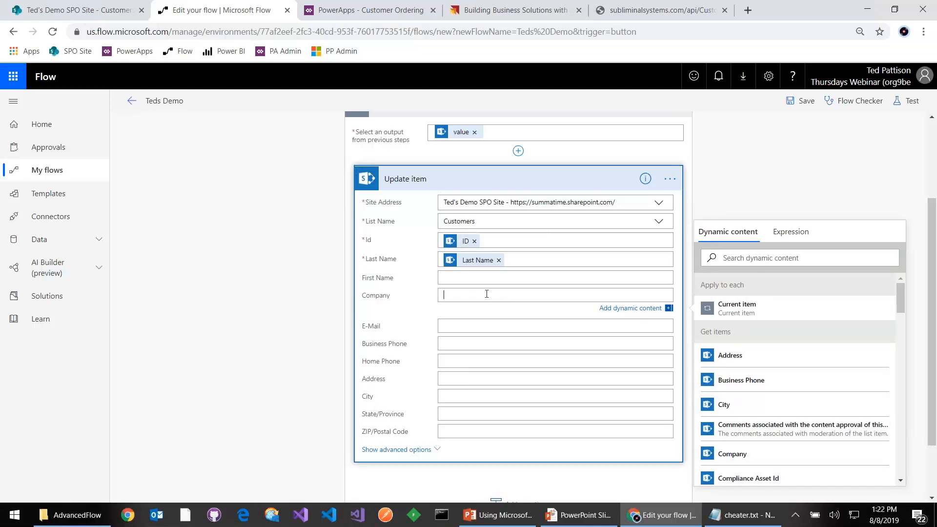
# - Open the expression editor for an Update item field, and review the slides on writing expressions and Workflow Definition Language
pyautogui.click(791, 237)
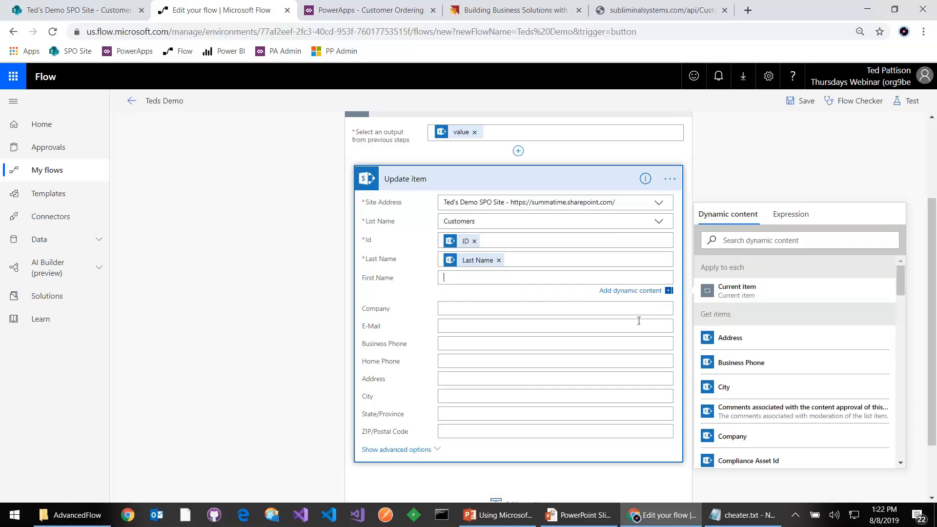
pyautogui.click(791, 215)
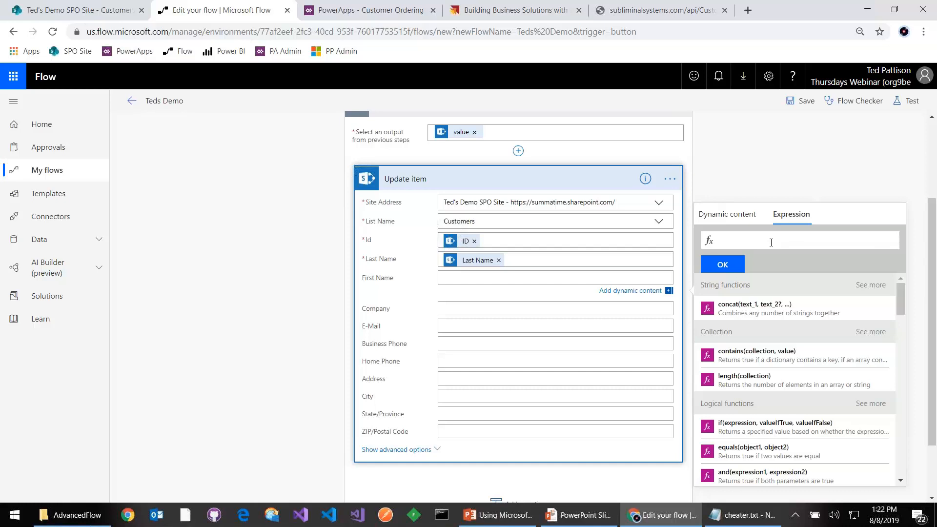
pyautogui.click(771, 243)
pyautogui.hotkey('alt', 'Tab')
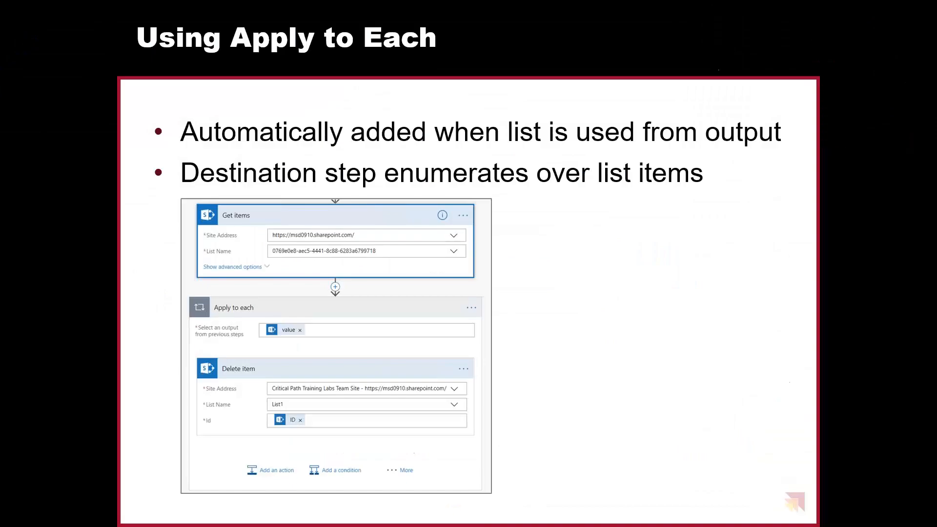
pyautogui.press('Right')
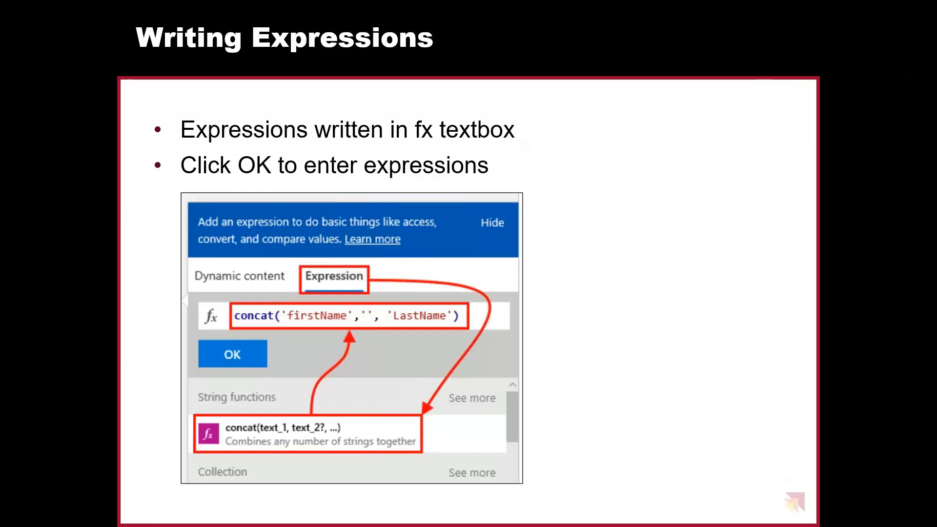
pyautogui.press('Right')
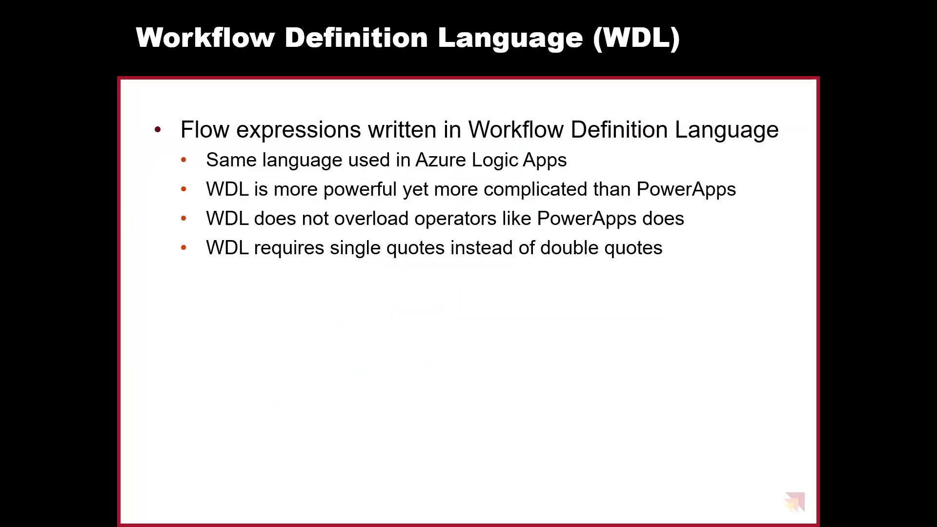
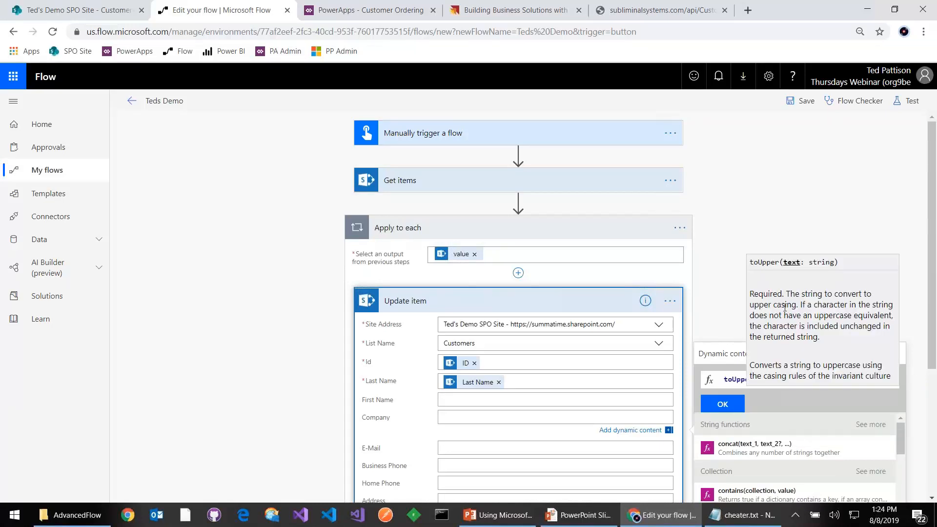
# - Complete the expression toUpper(item()['Company']) and insert it in the Company field of Update item
pyautogui.click(745, 379)
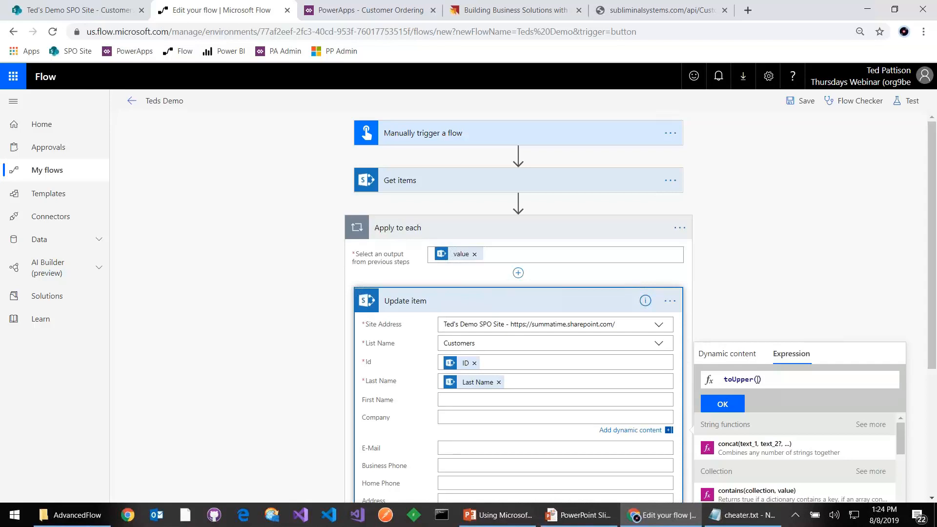
pyautogui.write('item()')
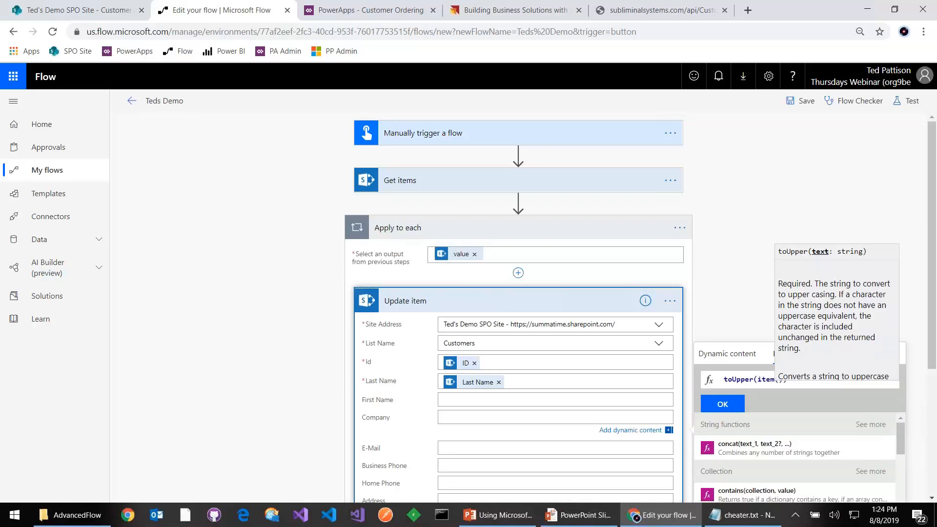
pyautogui.click(767, 379)
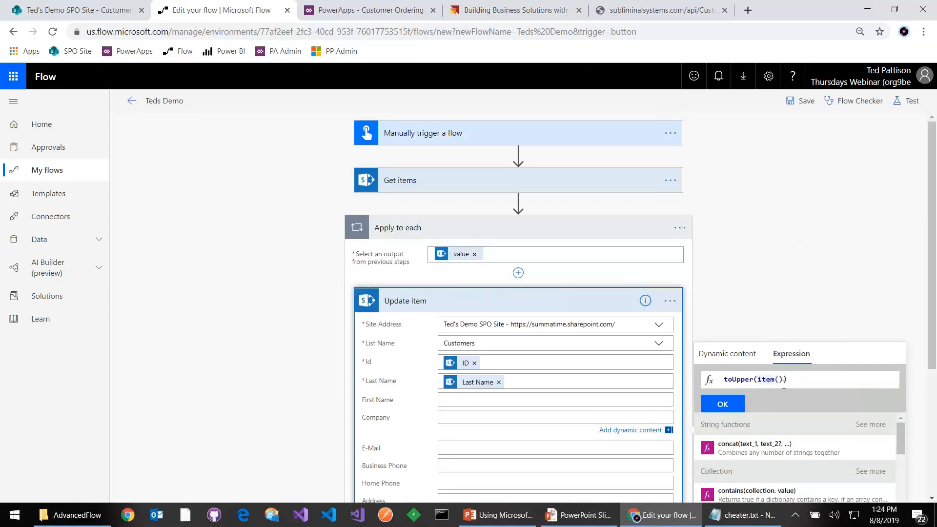
pyautogui.click(782, 380)
pyautogui.press('Right')
pyautogui.write("[]'Compna6y")
pyautogui.press('BackSpace')
pyautogui.press('BackSpace')
pyautogui.press('BackSpace')
pyautogui.press('BackSpace')
pyautogui.write('any')
pyautogui.click(722, 406)
# - Save the flow, and leave the editor for the My flows list
pyautogui.scroll(-4, 481, 344)
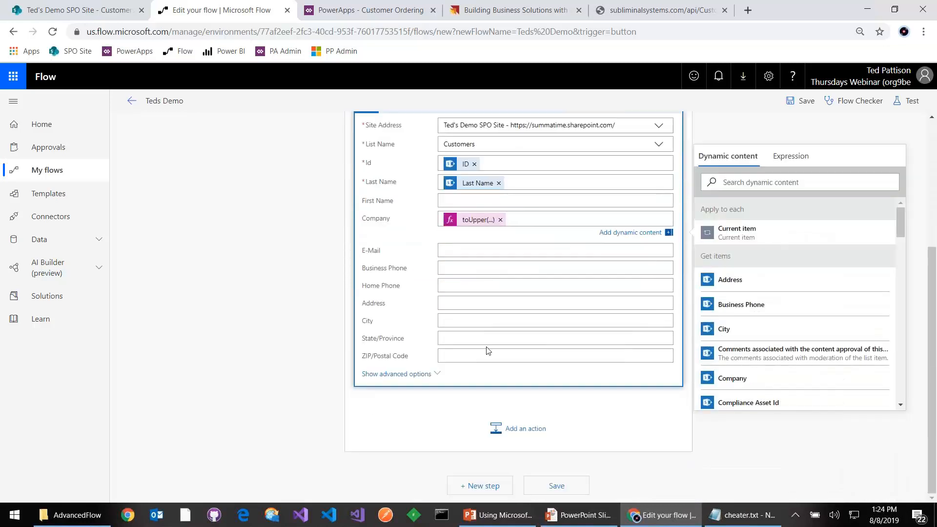
pyautogui.click(564, 486)
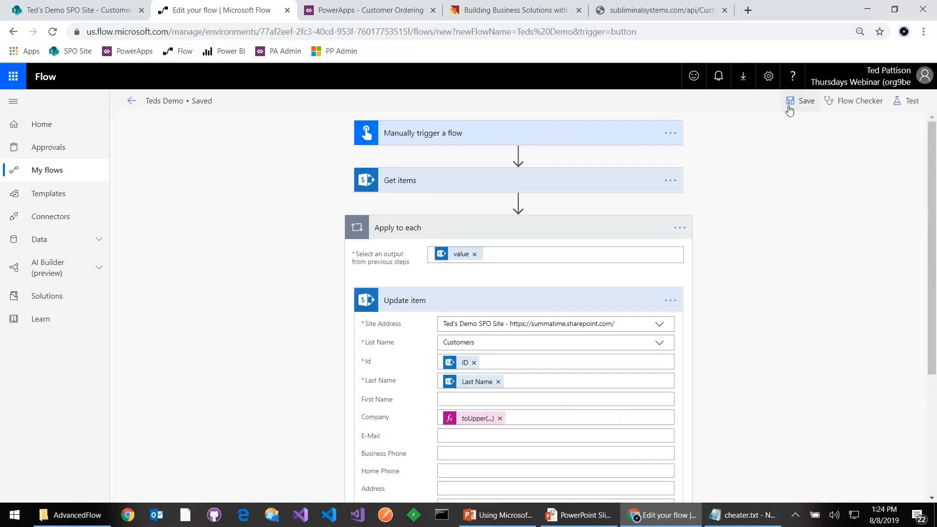
pyautogui.click(803, 104)
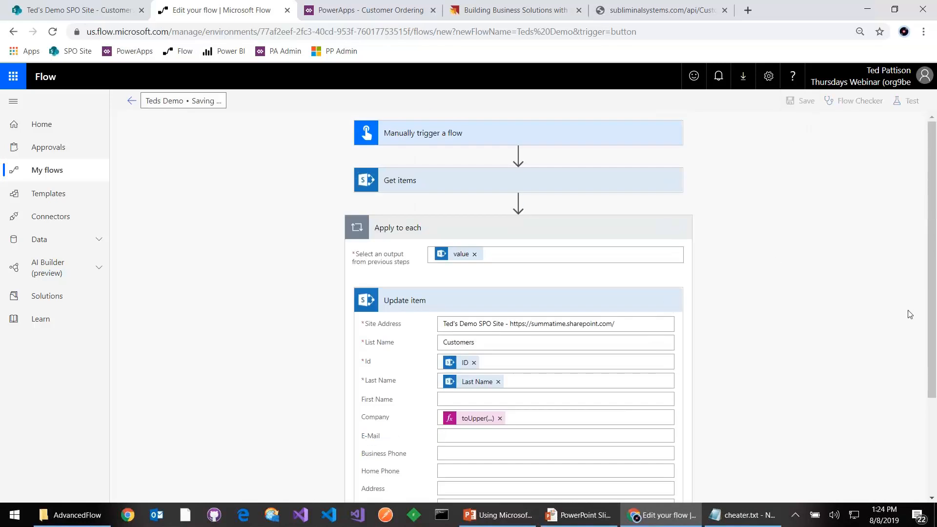
pyautogui.click(57, 171)
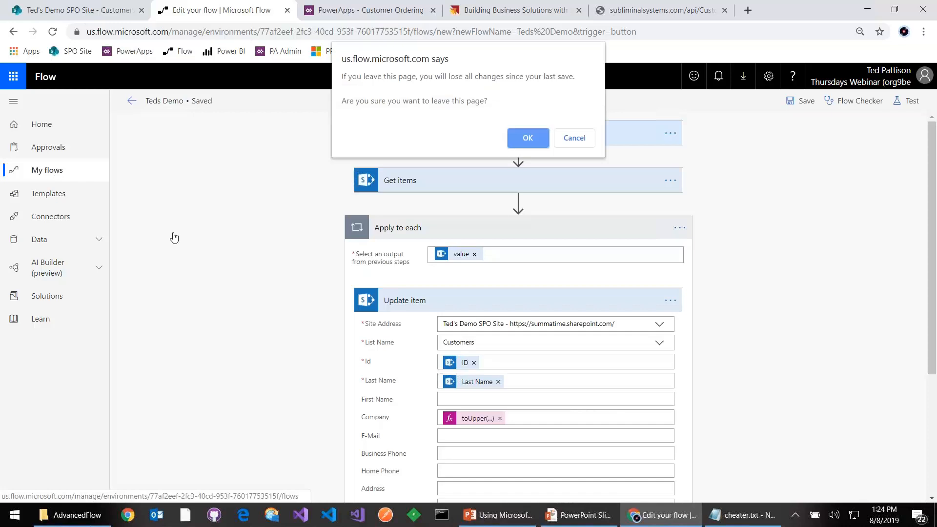
pyautogui.click(525, 142)
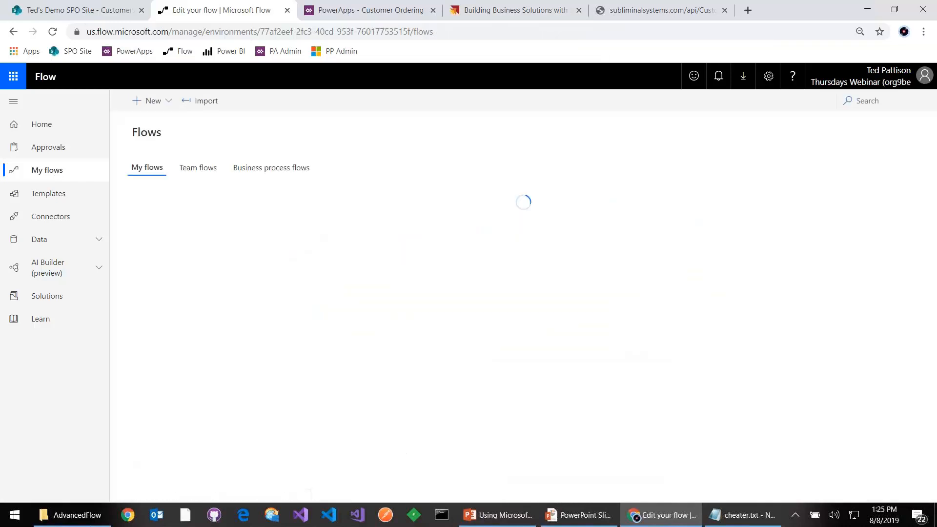
# - Run the Teds Demo flow, and reload the Customers list on the SharePoint site to check the Company column
pyautogui.click(73, 11)
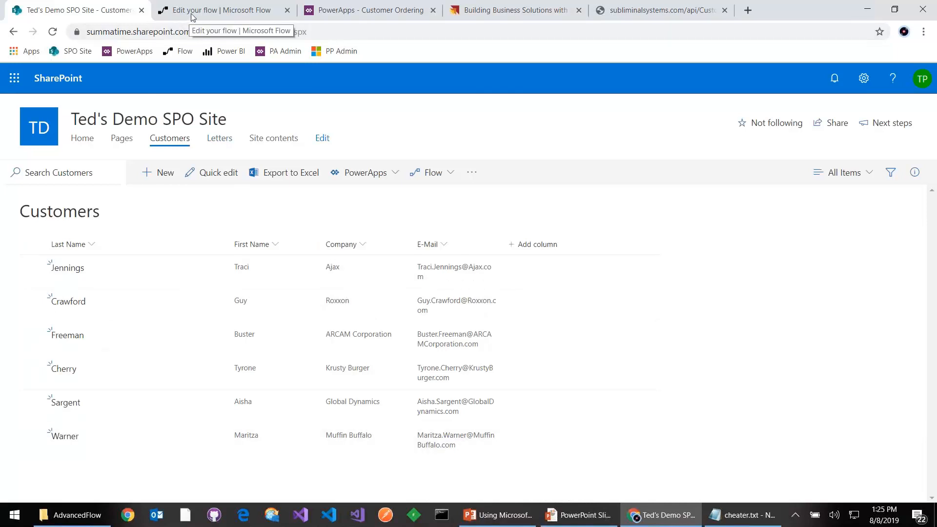
pyautogui.click(234, 12)
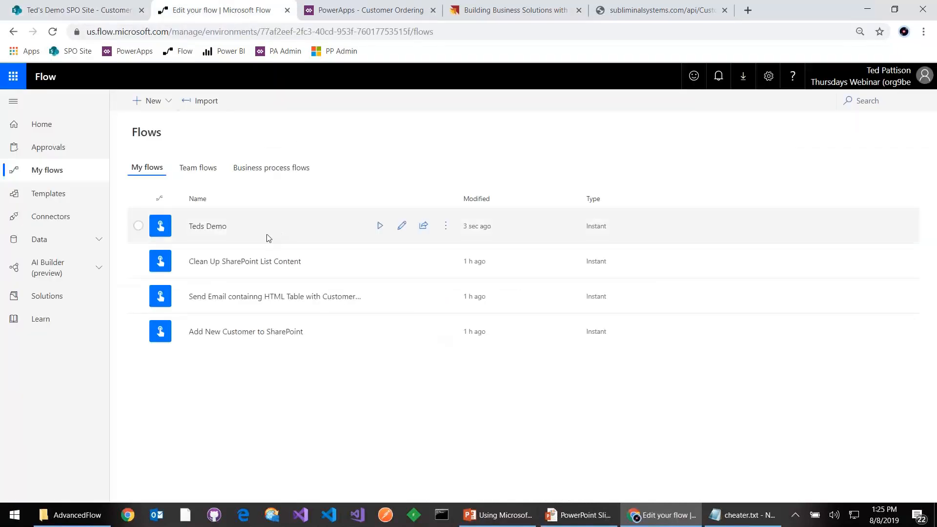
pyautogui.click(378, 228)
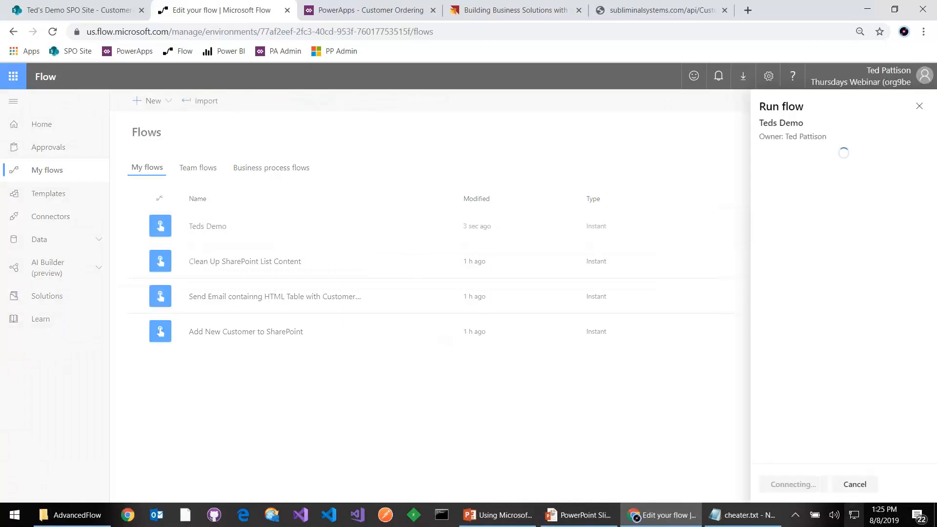
pyautogui.click(790, 485)
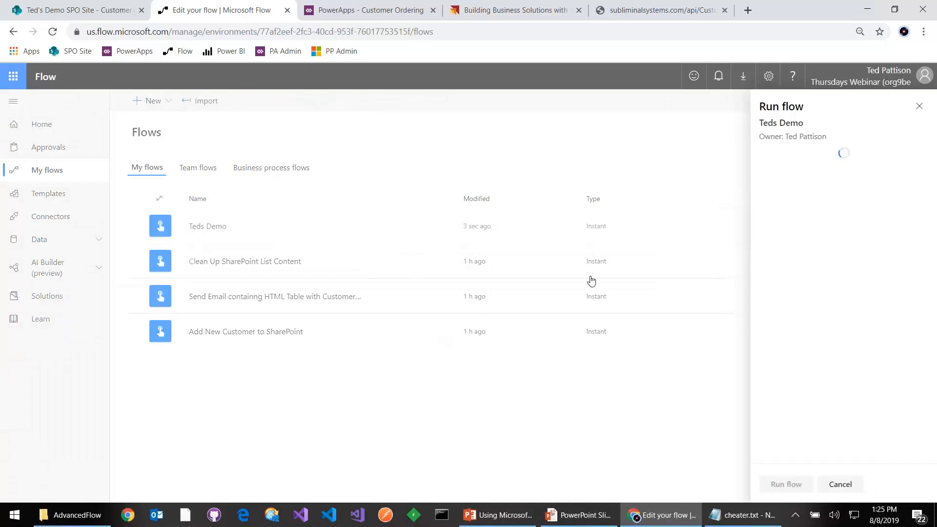
pyautogui.click(786, 486)
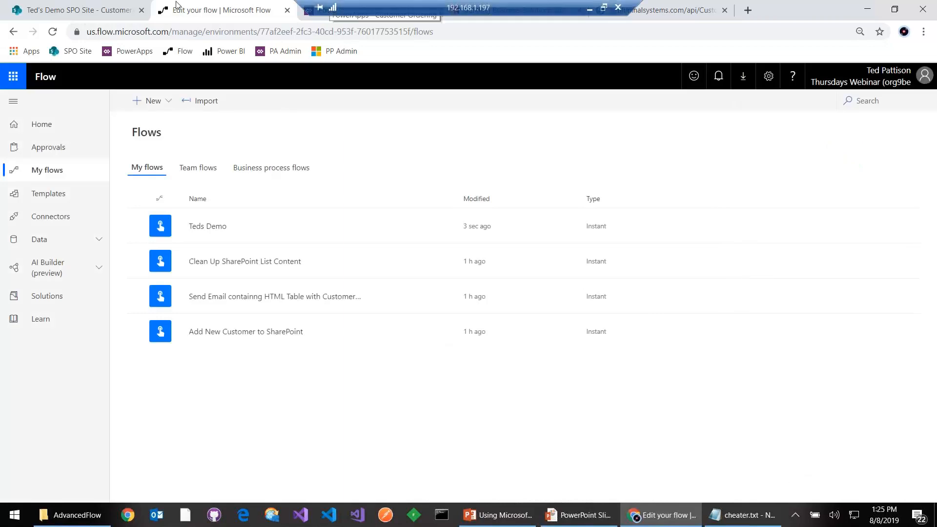
pyautogui.click(96, 10)
pyautogui.click(53, 32)
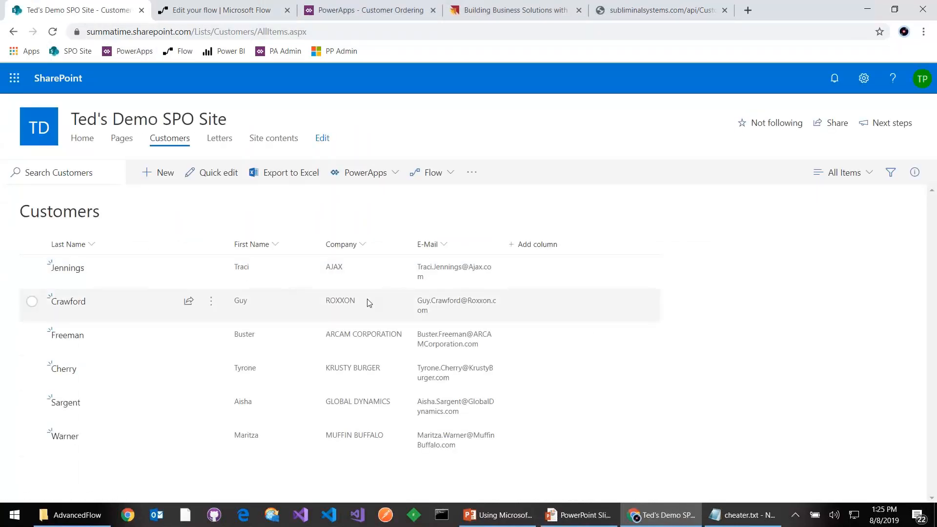
# - Open the Teds Demo flow for editing and delete its Manually trigger a flow trigger
pyautogui.click(195, 9)
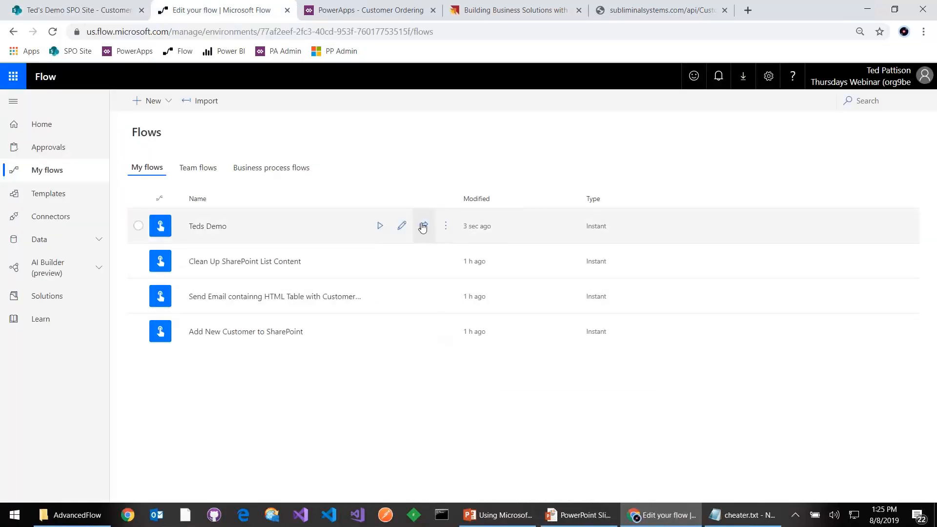
pyautogui.click(402, 227)
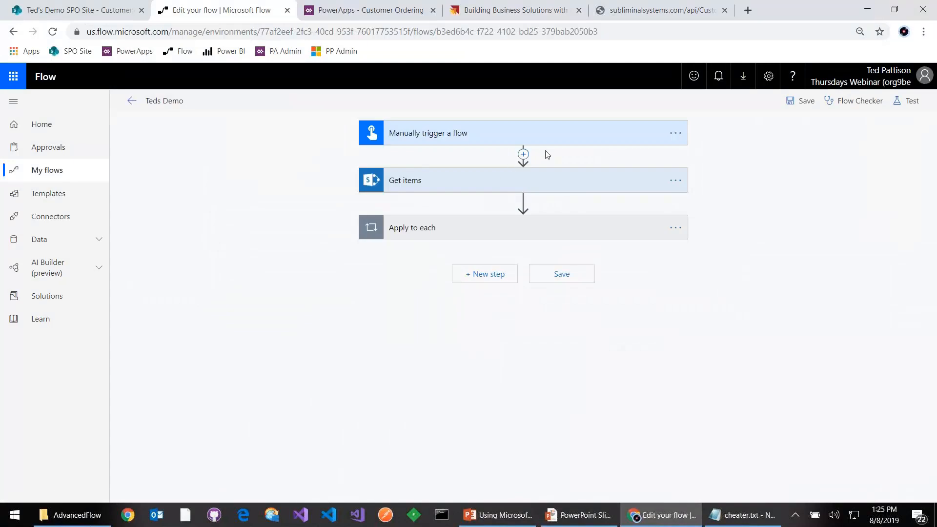
pyautogui.click(605, 141)
pyautogui.click(673, 136)
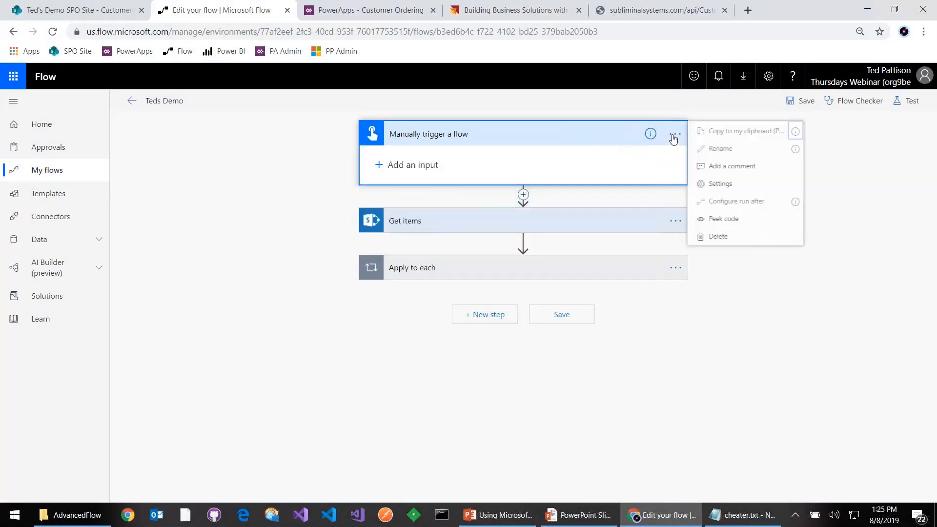
pyautogui.click(719, 236)
pyautogui.click(528, 113)
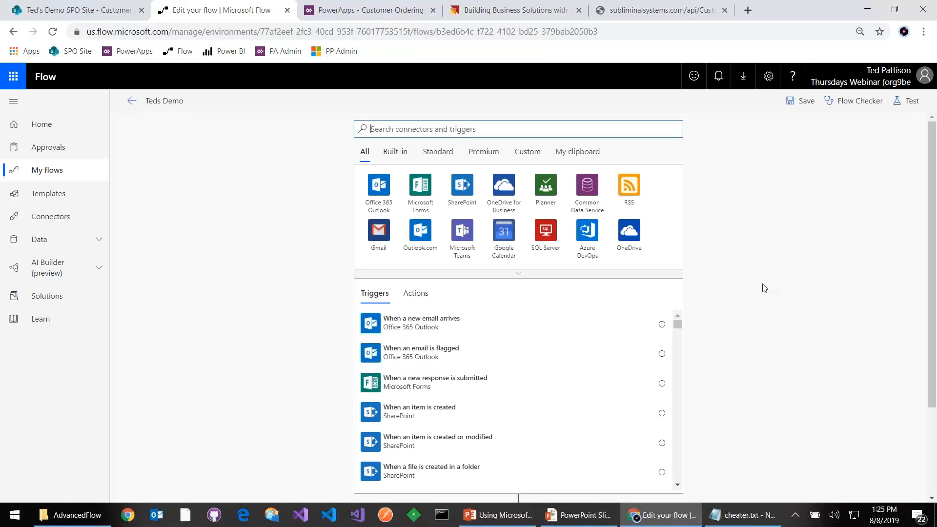
# - Search the triggers for schedule and add the Recurrence trigger to the flow
pyautogui.write('sch')
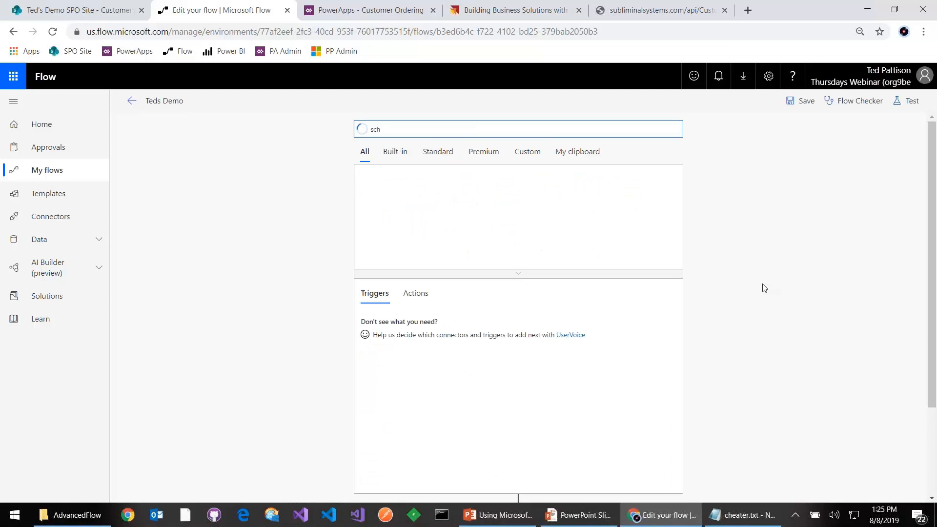
pyautogui.write('edule')
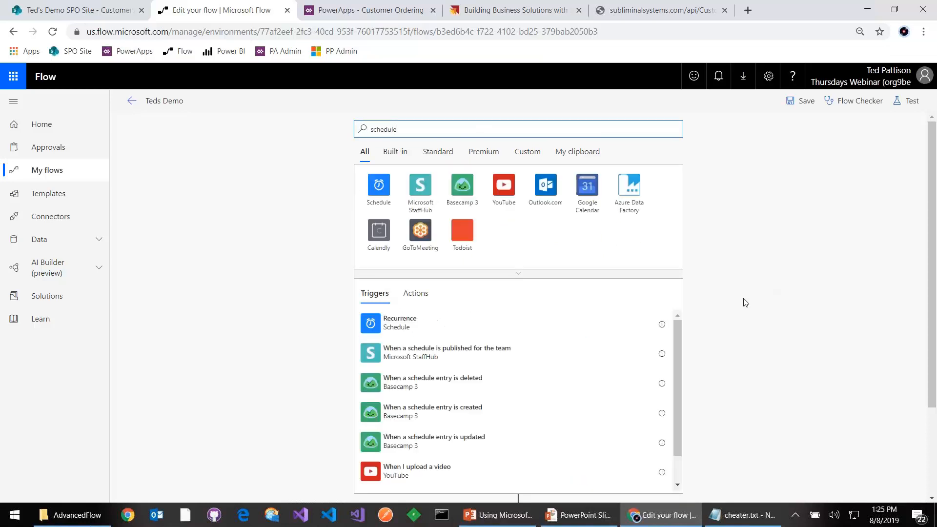
pyautogui.click(442, 326)
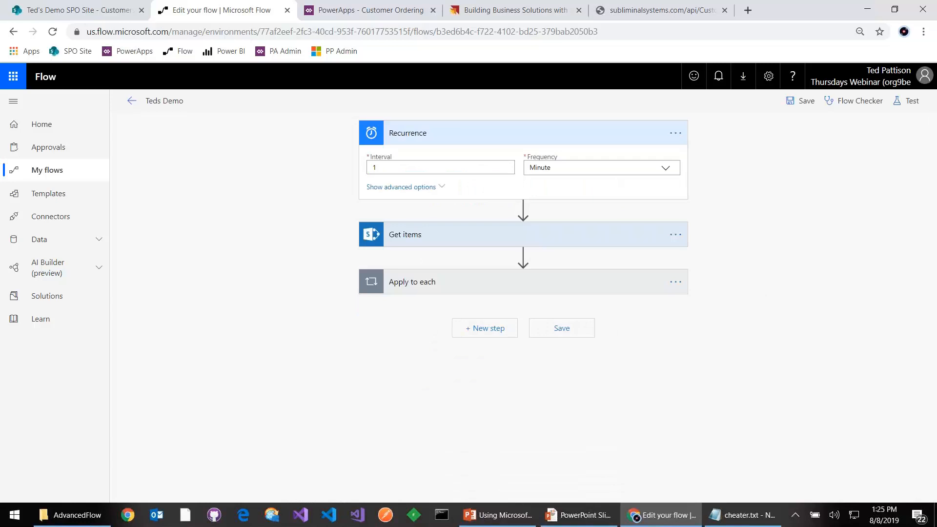
# - Set the Recurrence frequency to Day, show its advanced options, and save the flow
pyautogui.click(665, 170)
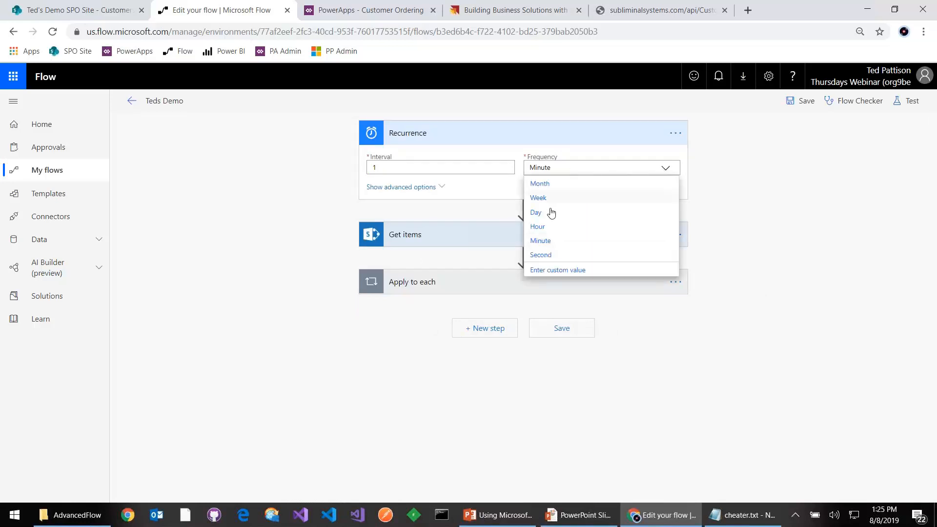
pyautogui.click(535, 212)
pyautogui.click(430, 187)
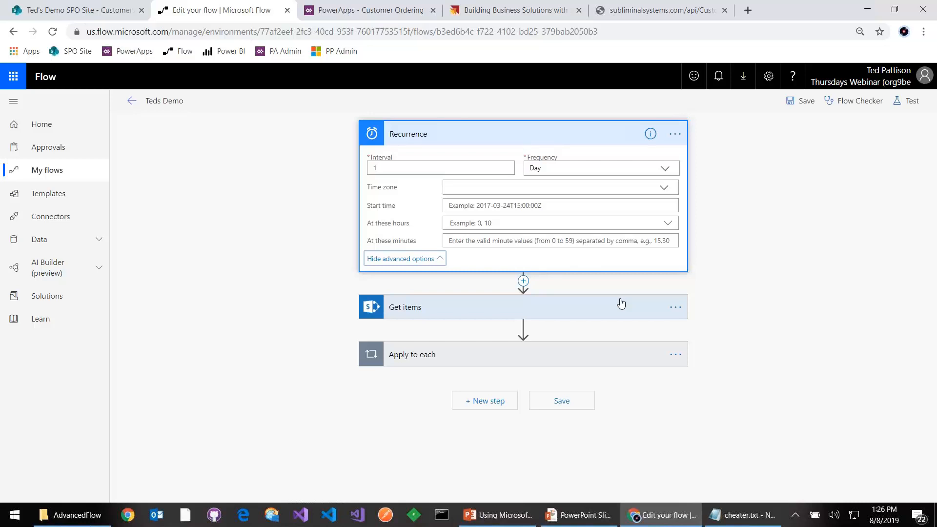
pyautogui.click(557, 401)
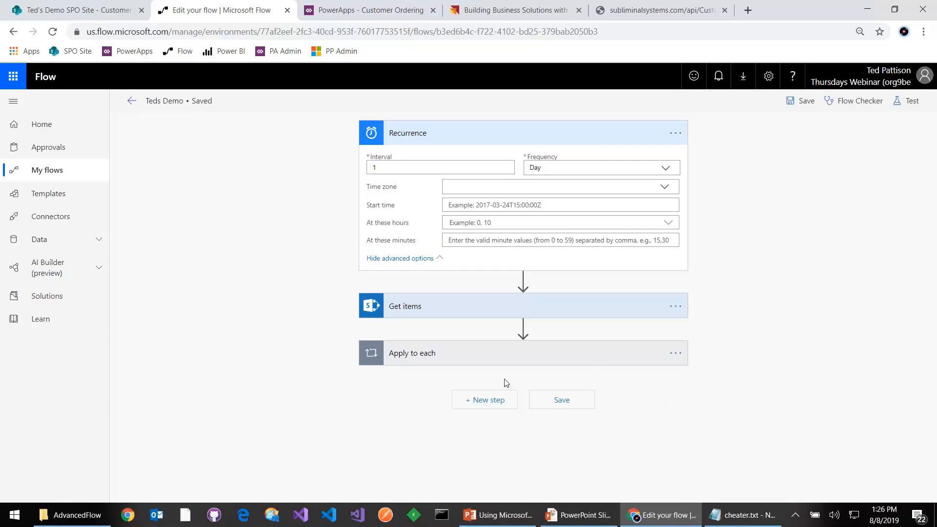
# - Switch to the PowerPoint slides on transforming arrays using a Select action, review them, and return to the flow editor
pyautogui.click(593, 508)
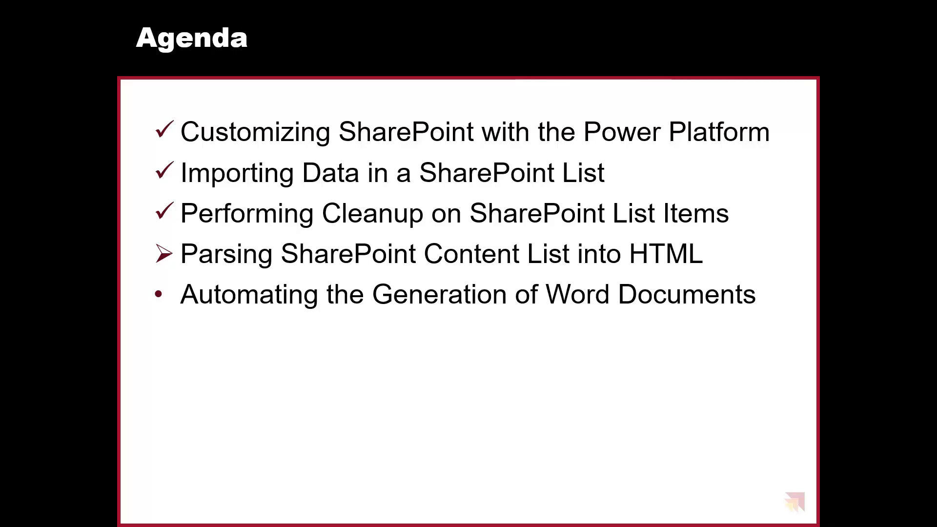
pyautogui.press('Right')
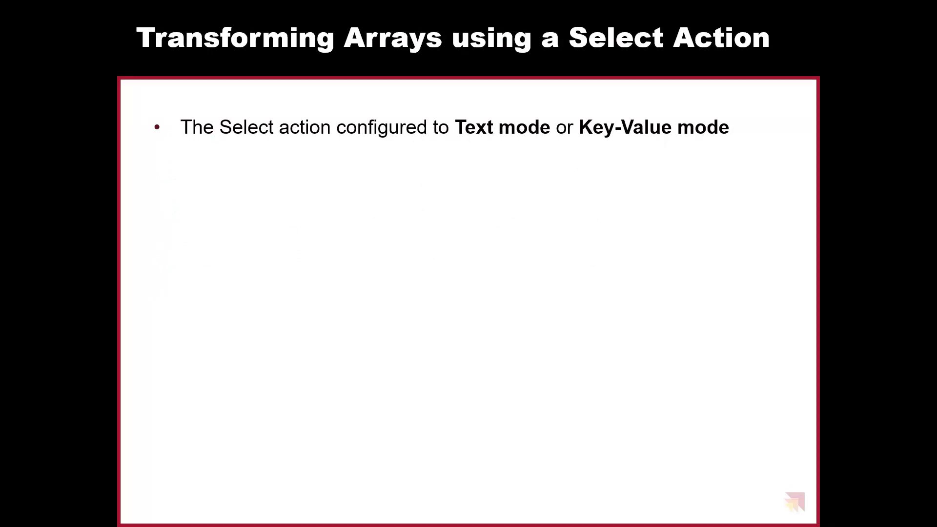
pyautogui.press('Right')
pyautogui.hotkey('alt', 'Tab')
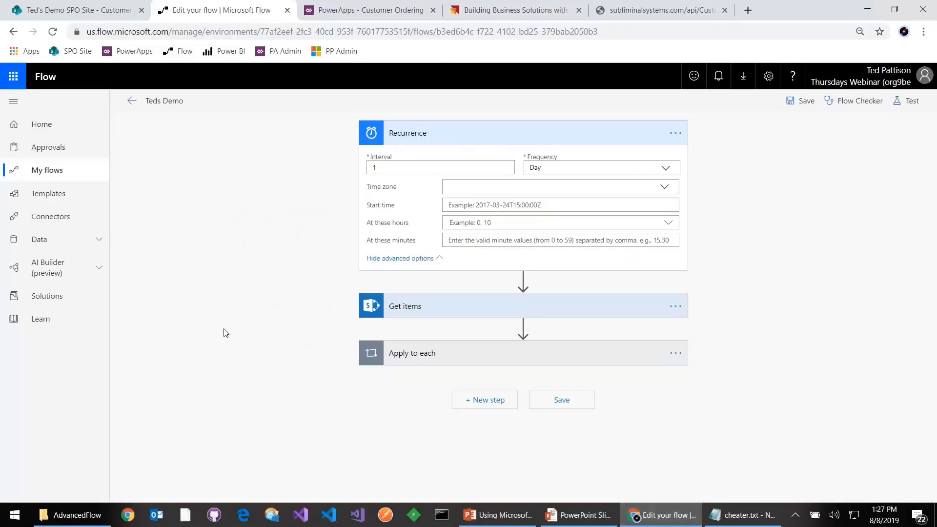
# - Open the flow Send Email containng HTML Table with Customer Data from My flows for editing
pyautogui.click(53, 171)
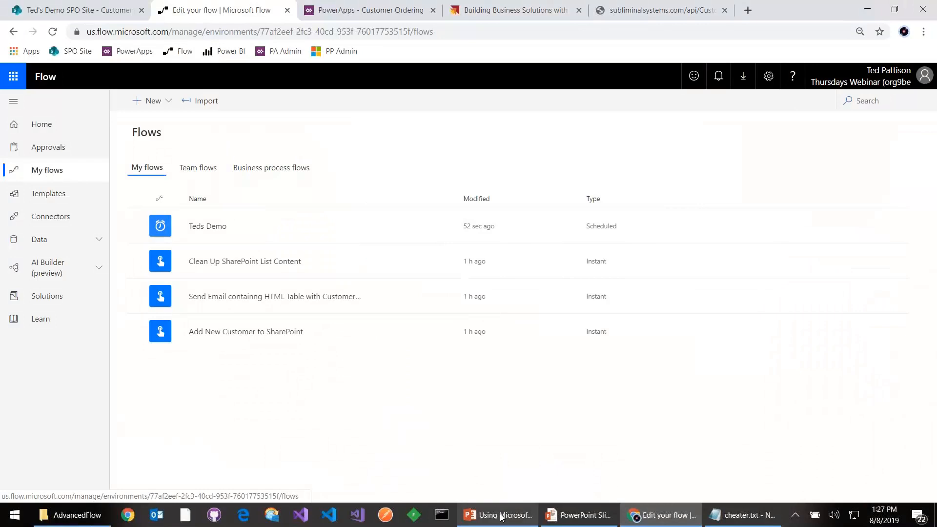
pyautogui.moveTo(501, 517)
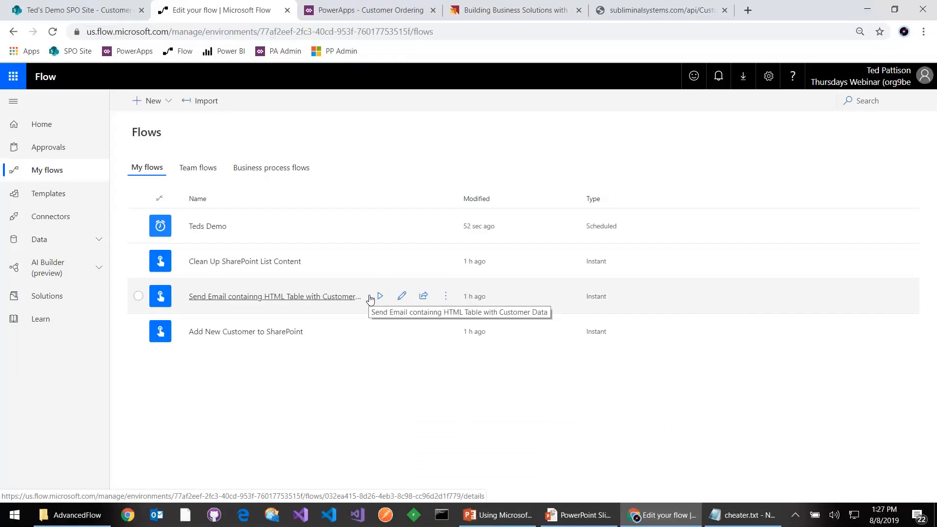
pyautogui.click(403, 296)
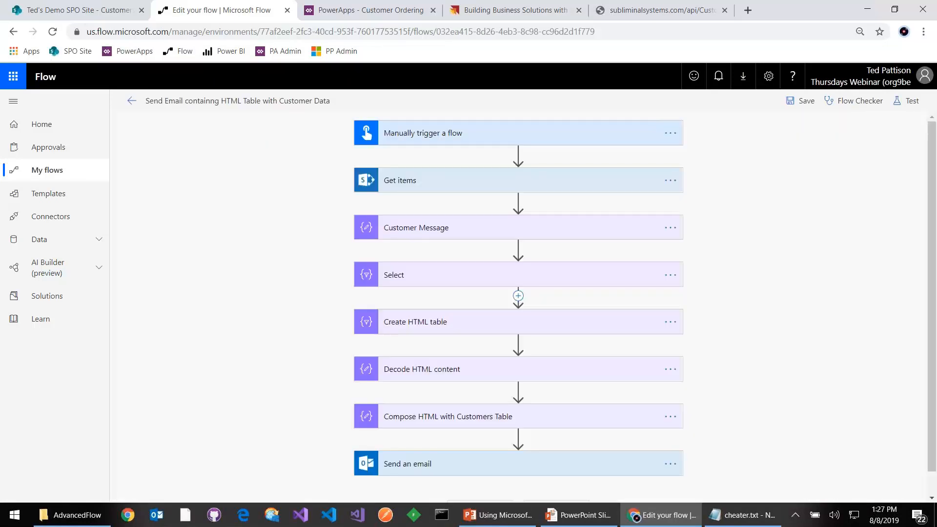
# - Expand the Get items and Select actions, and examine the Select action's source array and key-value mapping
pyautogui.click(430, 190)
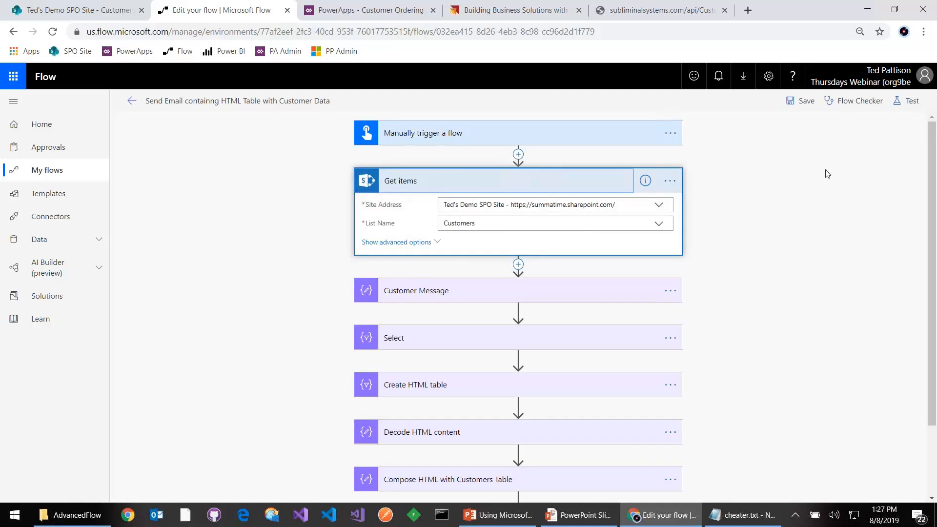
pyautogui.click(566, 347)
pyautogui.scroll(-3, 566, 348)
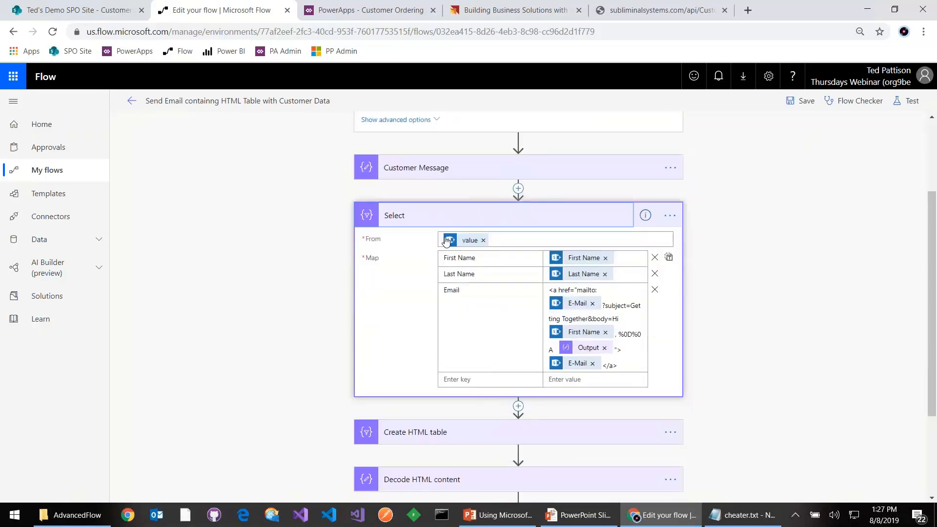
pyautogui.scroll(3, 452, 242)
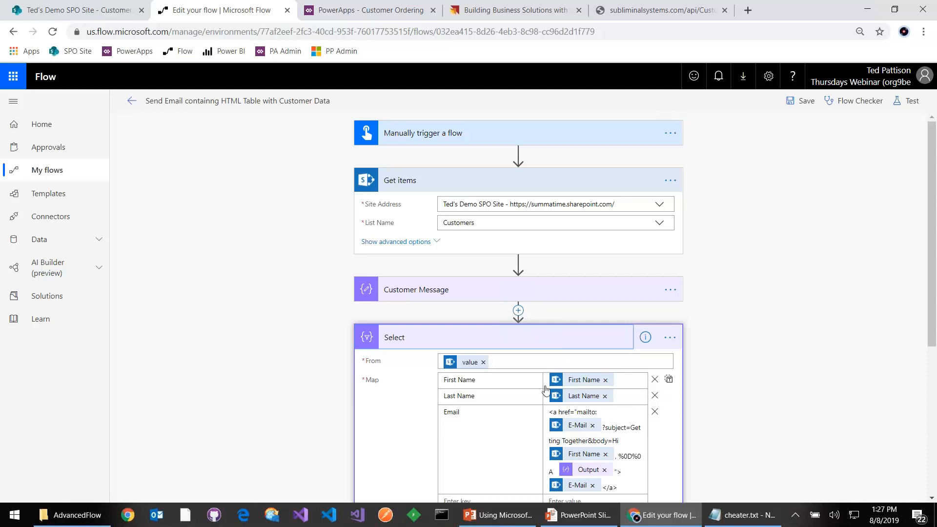
pyautogui.click(498, 385)
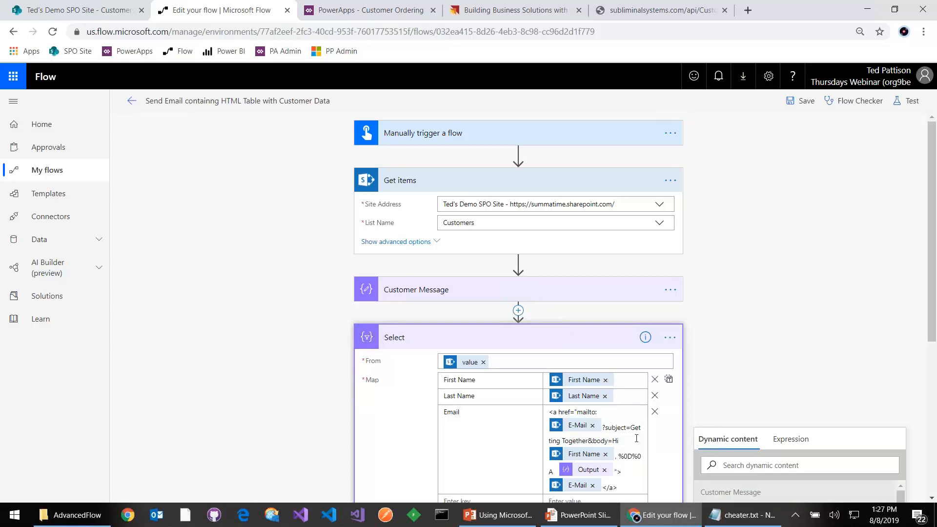
pyautogui.scroll(-3, 579, 424)
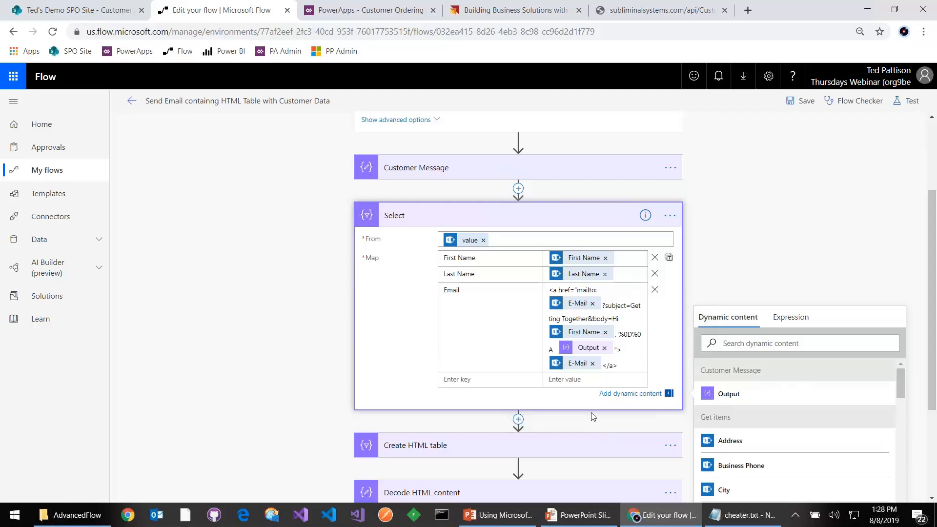
# - Start a manual test run of the HTML table email flow
pyautogui.click(906, 101)
pyautogui.click(765, 127)
pyautogui.click(787, 176)
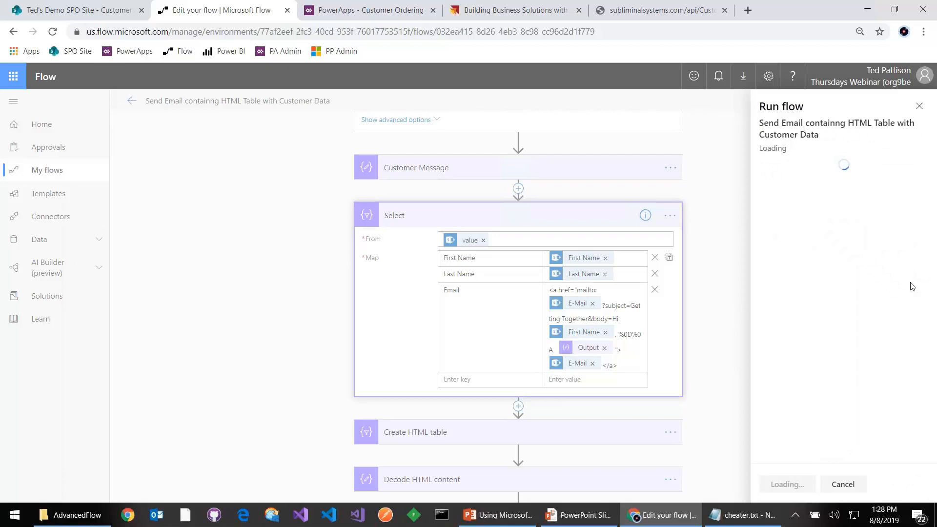
pyautogui.click(808, 488)
# - Open Outlook from the SharePoint site and view the newest Daily Customers message with its customer table
pyautogui.click(48, 15)
pyautogui.click(15, 77)
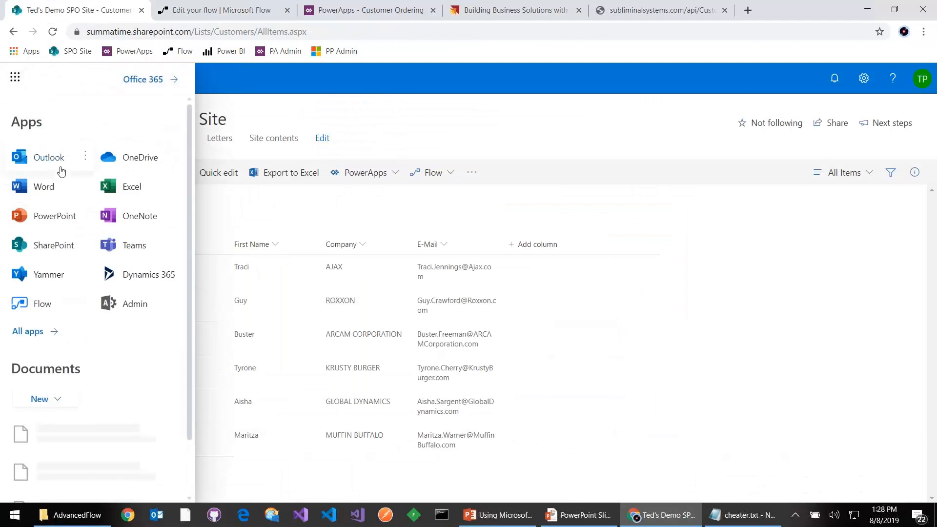
pyautogui.click(49, 158)
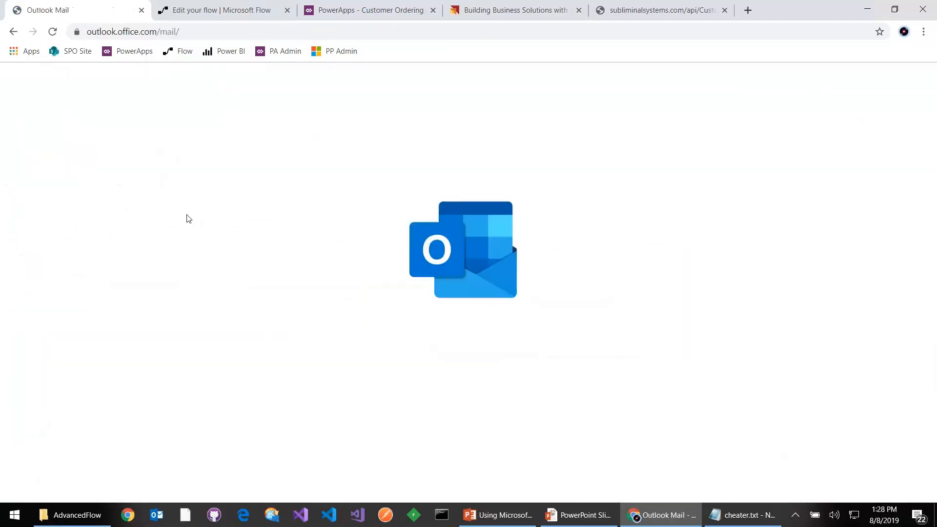
pyautogui.click(248, 183)
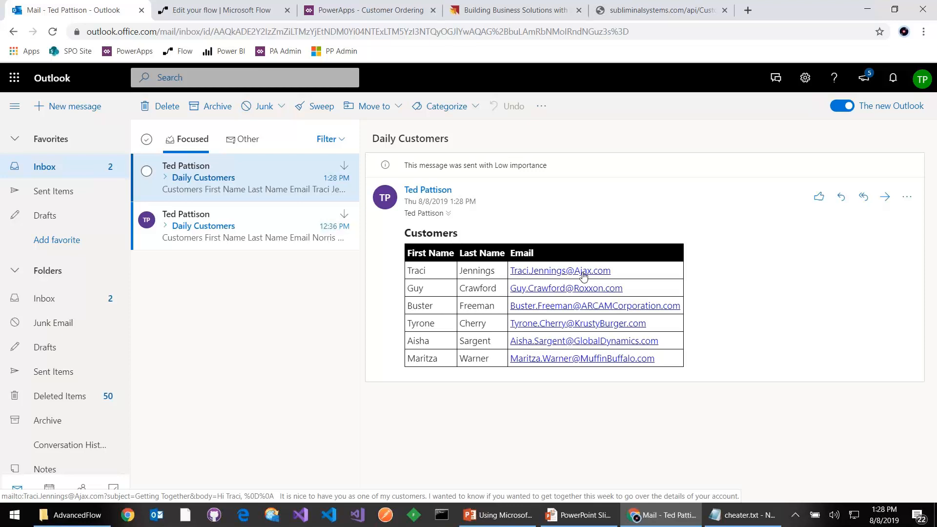
# - Return to the flow, close the run pane, and examine the Get items output body in the run history
pyautogui.click(213, 12)
pyautogui.click(780, 484)
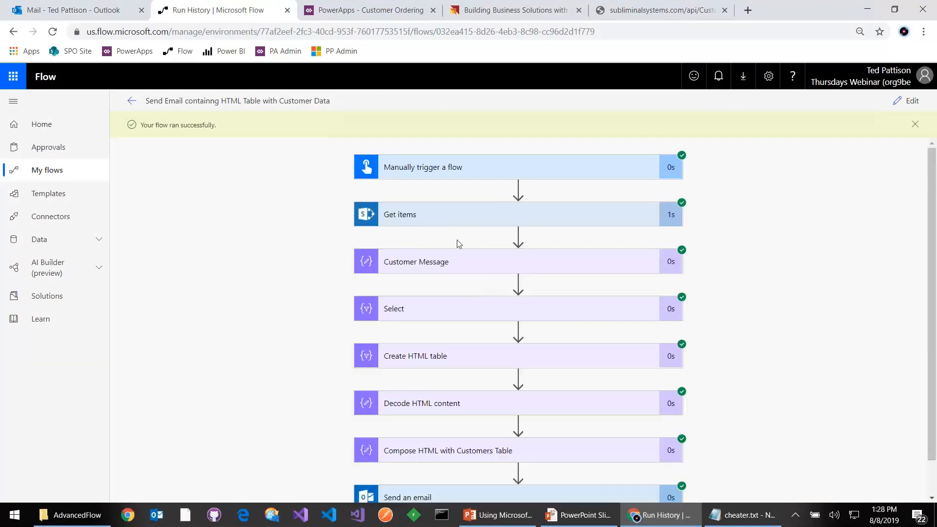
pyautogui.click(512, 215)
pyautogui.scroll(-6, 493, 287)
pyautogui.scroll(-8, 490, 284)
pyautogui.scroll(1, 490, 285)
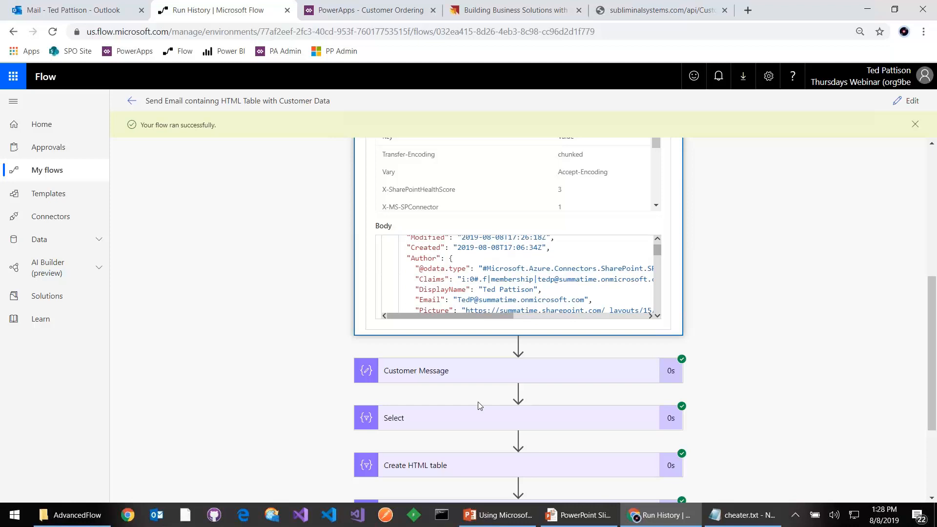
# - Expand the Select action in the run history and compare its input array with its output body
pyautogui.click(487, 419)
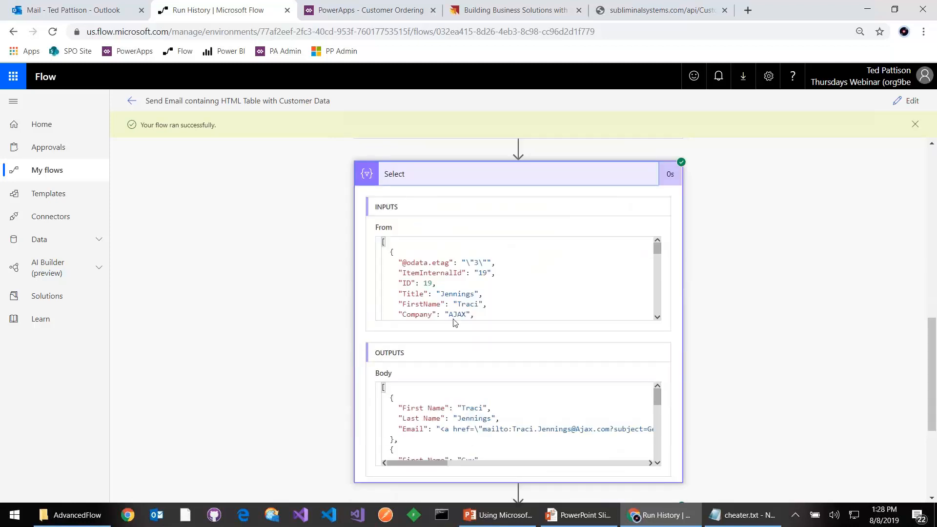
pyautogui.scroll(-5, 448, 291)
pyautogui.scroll(3, 448, 296)
pyautogui.scroll(-2, 473, 403)
pyautogui.scroll(2, 457, 406)
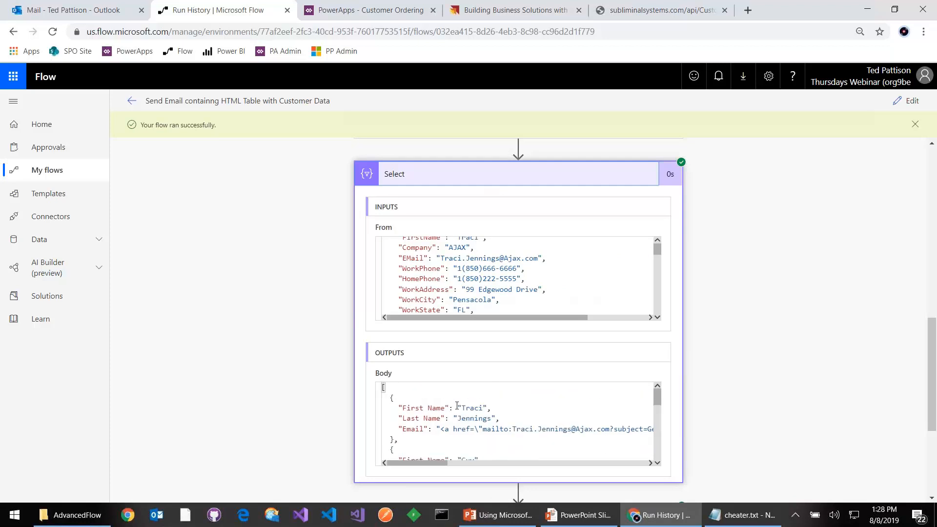
# - Examine the first mapped customer record in the Select output, then the Create HTML table action's run details
pyautogui.moveTo(390, 409); pyautogui.dragTo(441, 429)
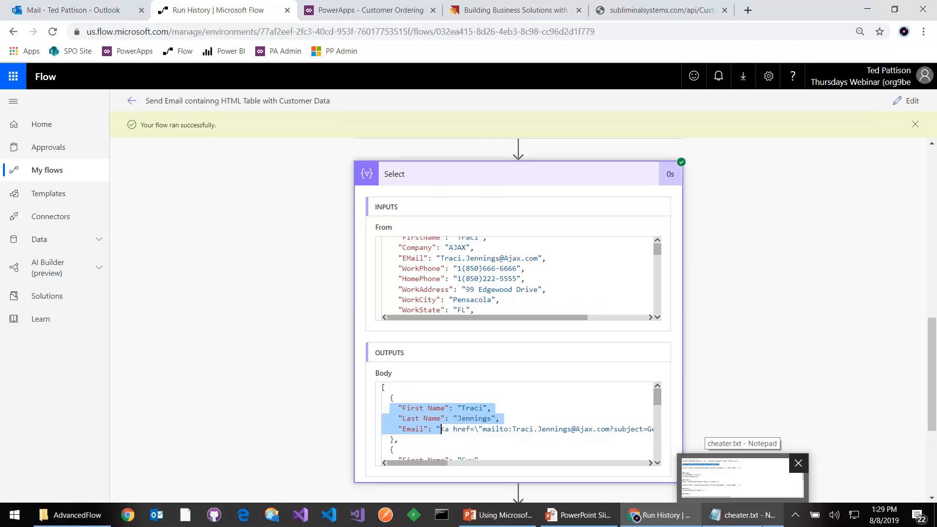
pyautogui.click(592, 173)
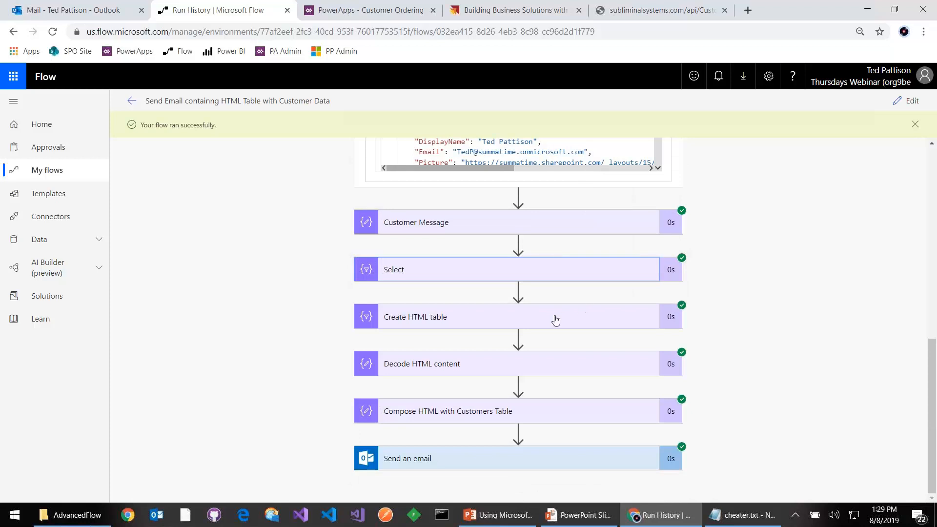
pyautogui.click(534, 320)
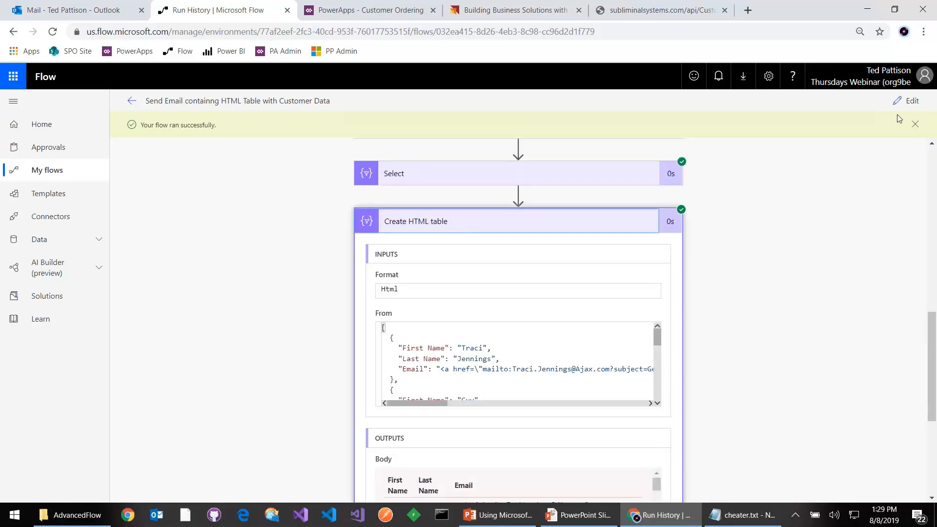
# - Open the flow for editing, collapse the Select action, and expand Create HTML table to show its source
pyautogui.click(907, 101)
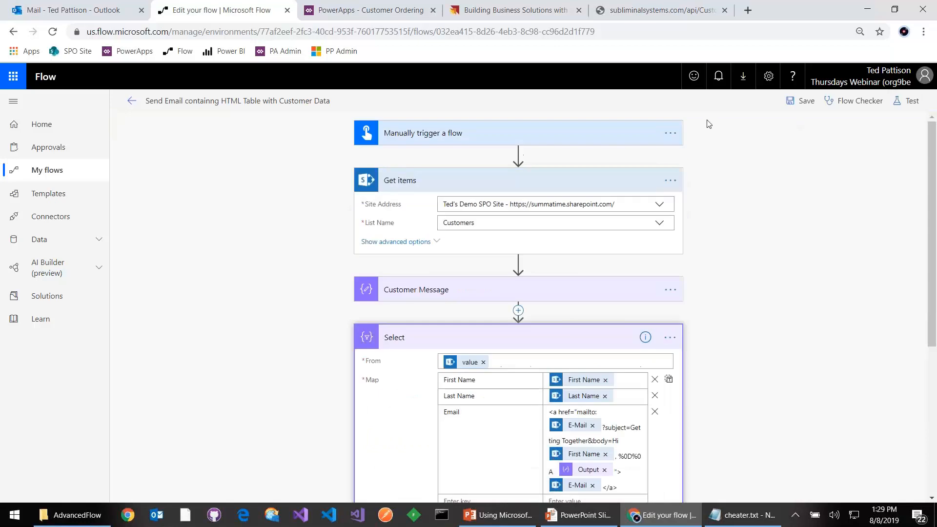
pyautogui.click(500, 335)
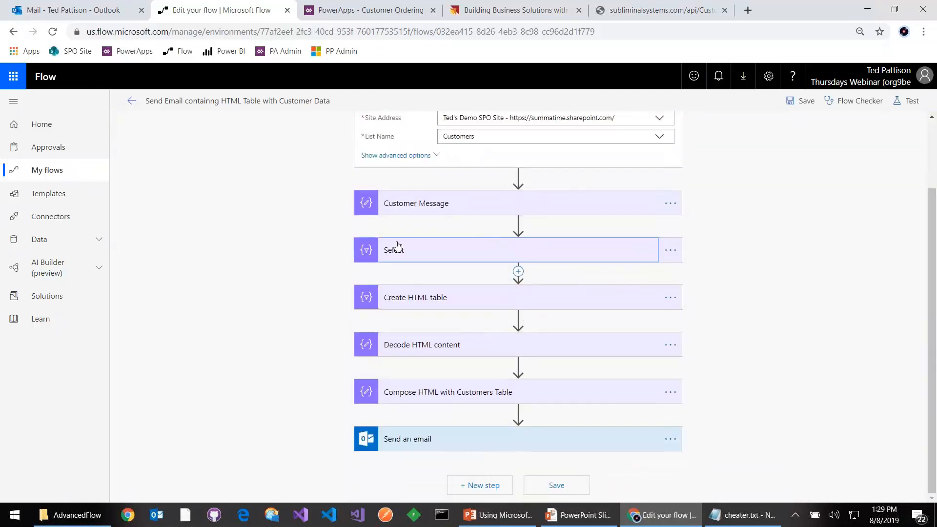
pyautogui.click(490, 305)
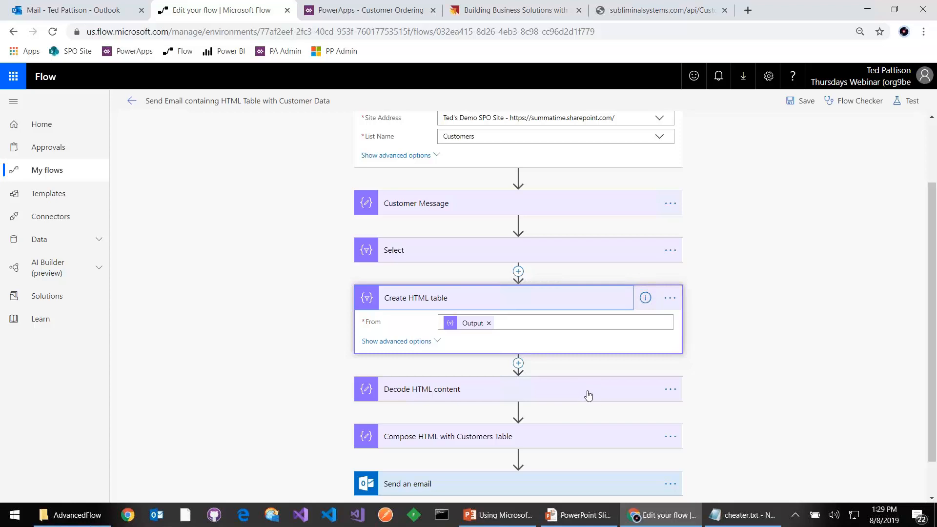
# - In Compose HTML with Customers Table, replace the customersTable div's content with the Create HTML table Output and save the flow
pyautogui.click(590, 435)
pyautogui.scroll(-3, 596, 433)
pyautogui.click(492, 457)
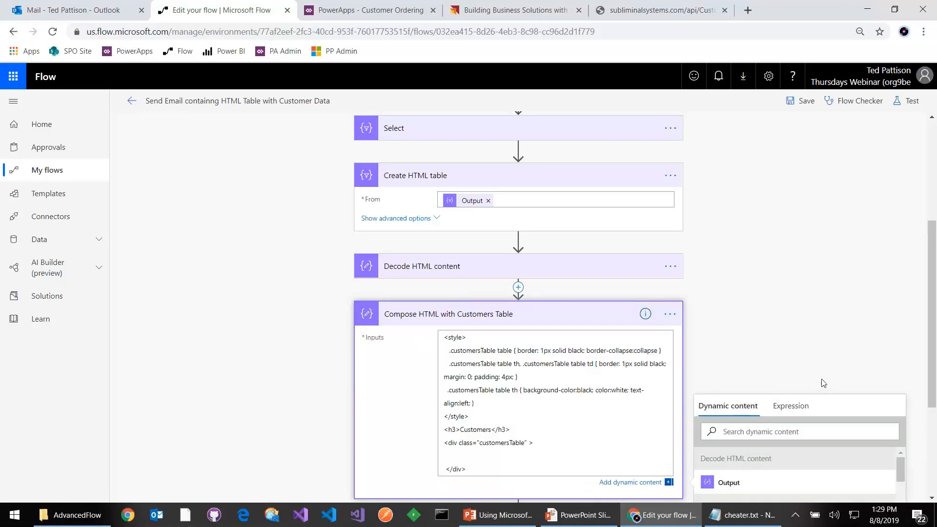
pyautogui.scroll(-1, 822, 386)
pyautogui.click(749, 470)
pyautogui.click(511, 409)
pyautogui.click(731, 469)
pyautogui.click(802, 101)
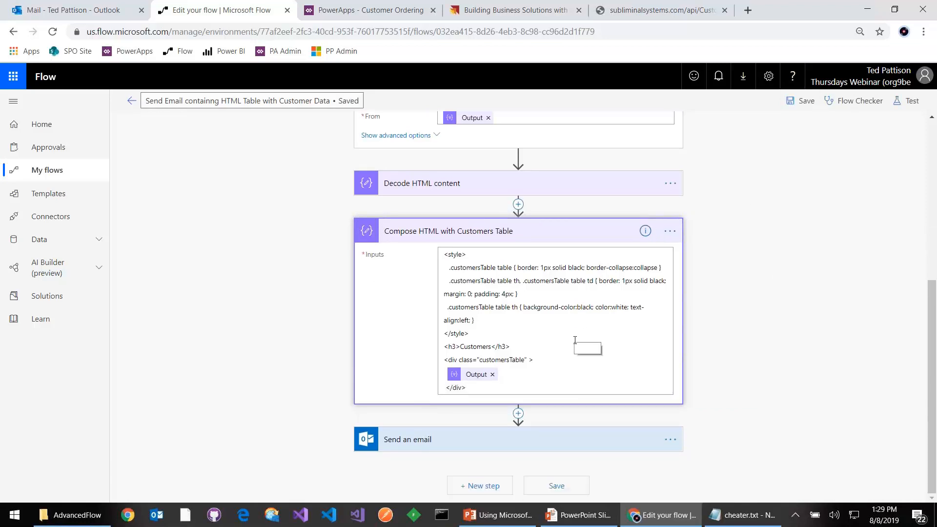
# - Expand the Send an email action to check its recipient, subject and body
pyautogui.click(547, 439)
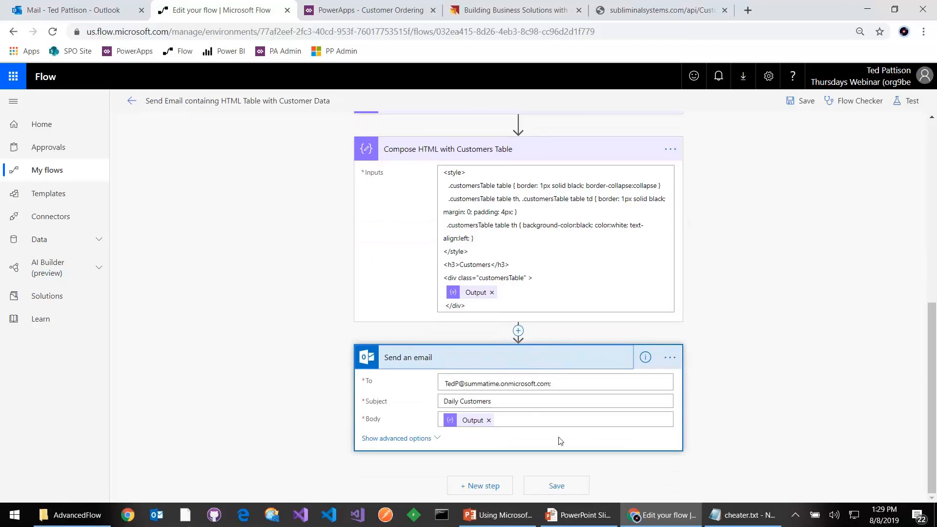
# - Show the advanced options of the Send an email action and view the latest Daily Customers email in Outlook
pyautogui.click(427, 439)
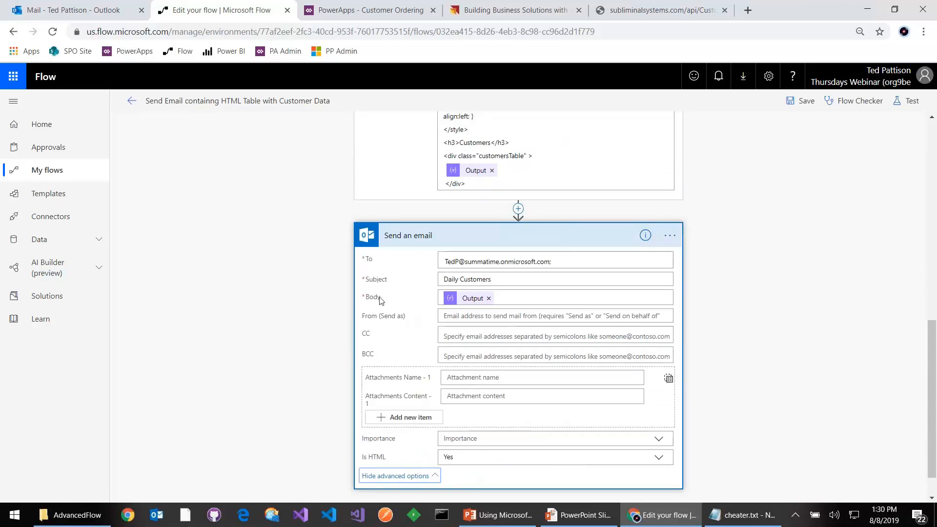
pyautogui.scroll(3, 489, 274)
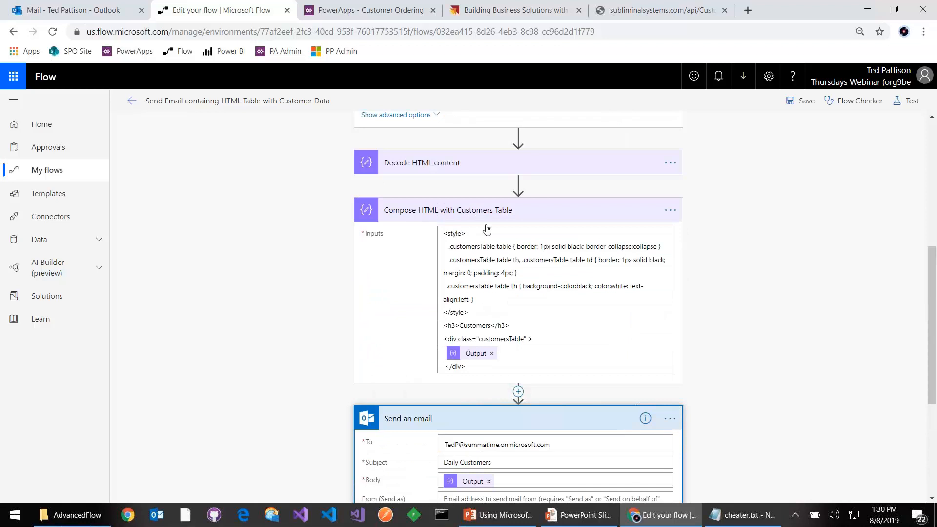
pyautogui.click(97, 9)
pyautogui.click(253, 226)
pyautogui.click(220, 178)
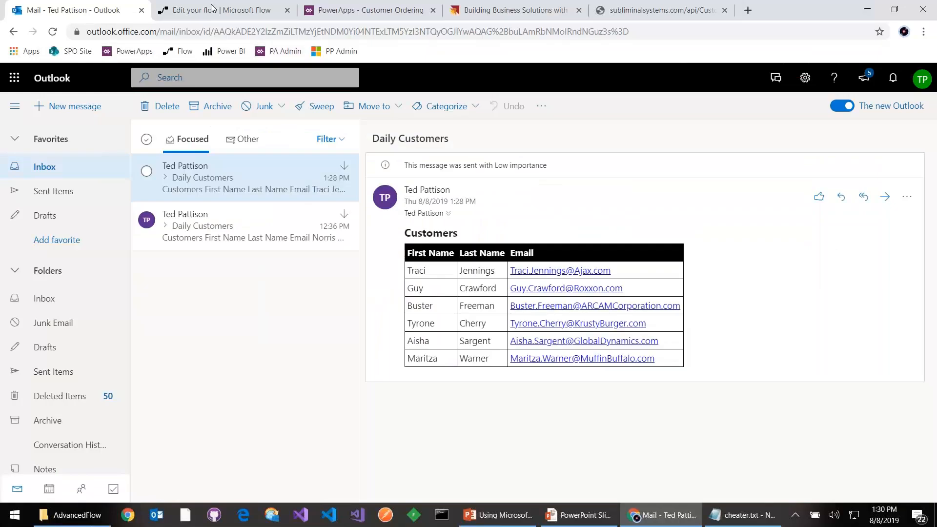
# - Switch back to Flow, start a test run of the customer table email flow, and open its run results
pyautogui.click(222, 10)
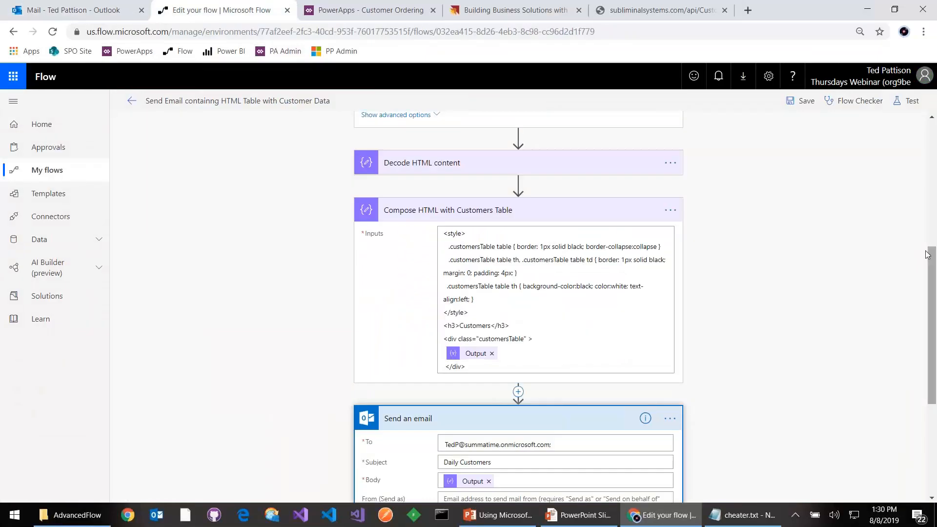
pyautogui.click(909, 101)
pyautogui.click(785, 183)
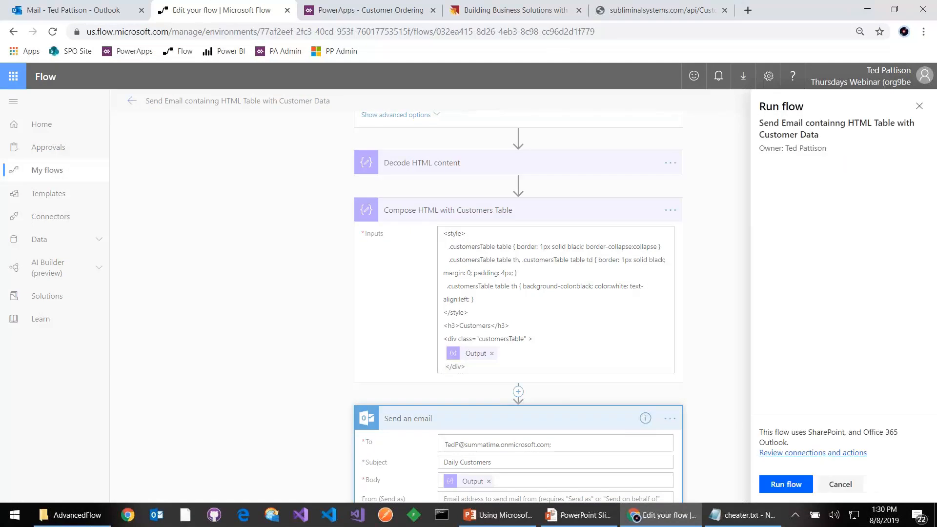
pyautogui.click(787, 485)
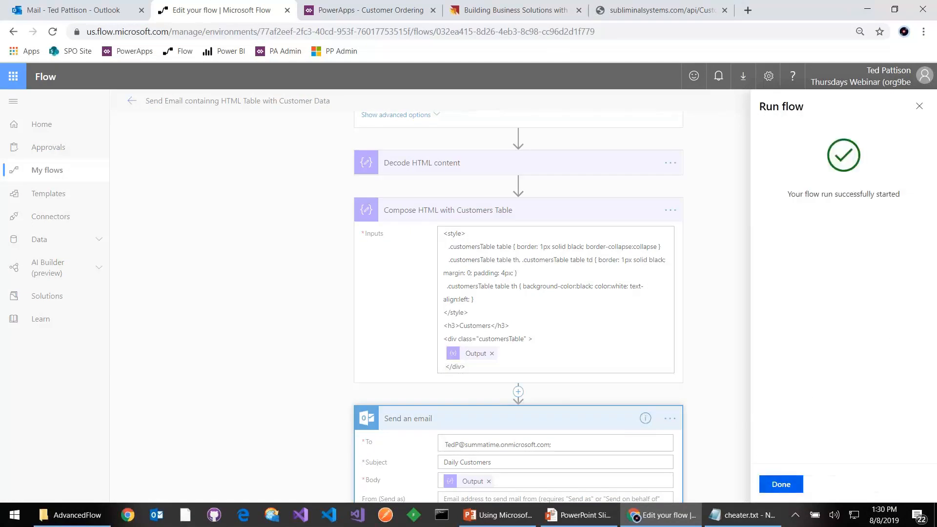
pyautogui.click(781, 485)
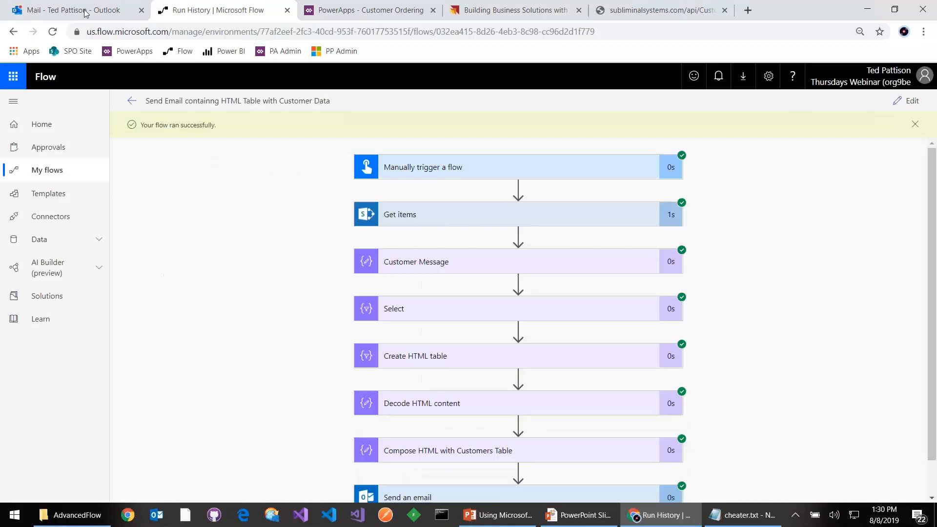
# - Examine the inputs and outputs of the Compose HTML with Customers Table action in the run results
pyautogui.scroll(-1, 376, 292)
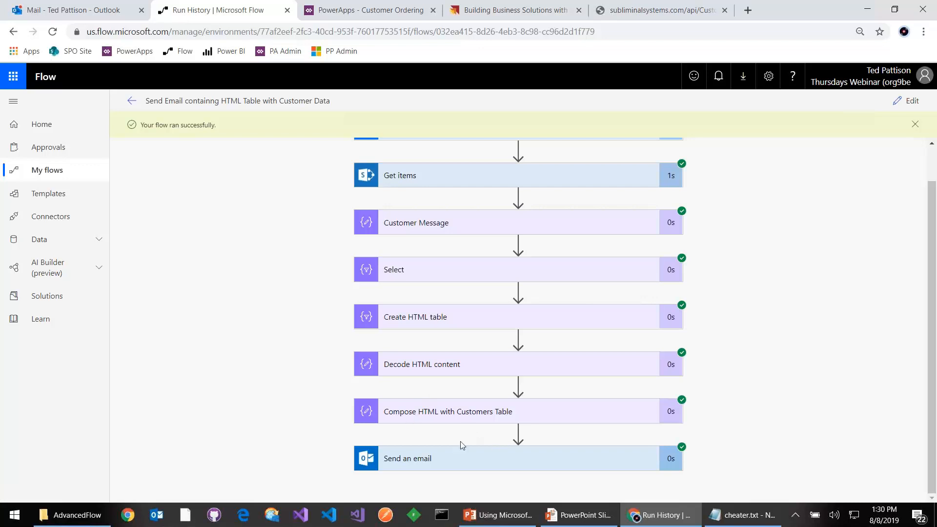
pyautogui.click(474, 411)
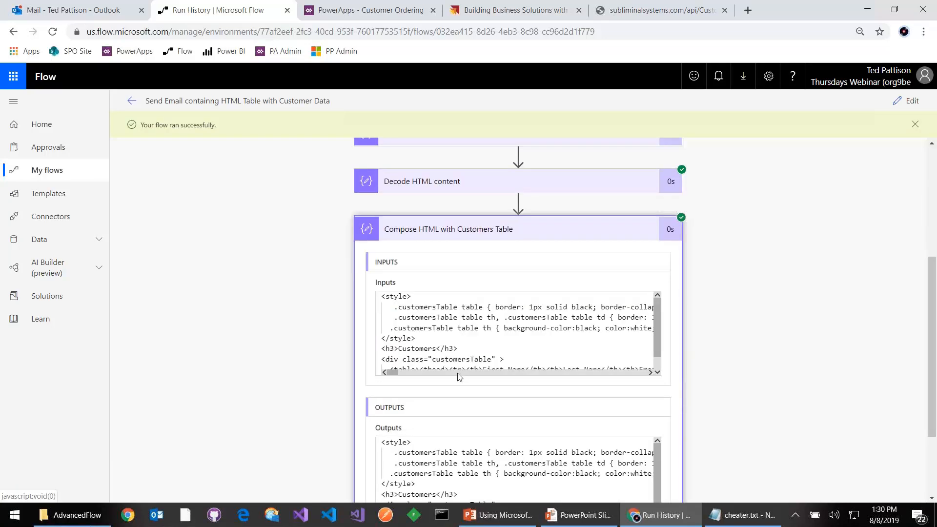
pyautogui.scroll(-4, 442, 340)
pyautogui.scroll(6, 446, 351)
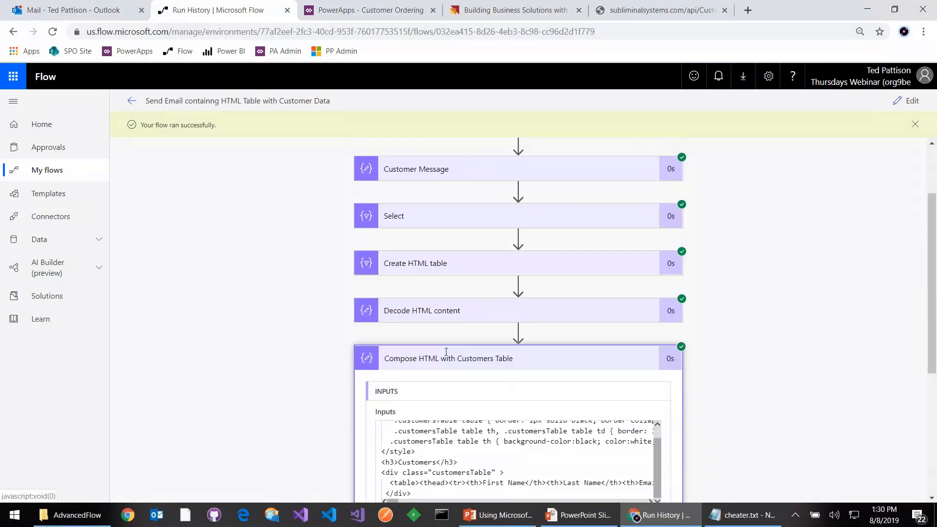
# - Open the newest Daily Customers email in Outlook and examine the link markup in the first customer's Email cell
pyautogui.click(92, 10)
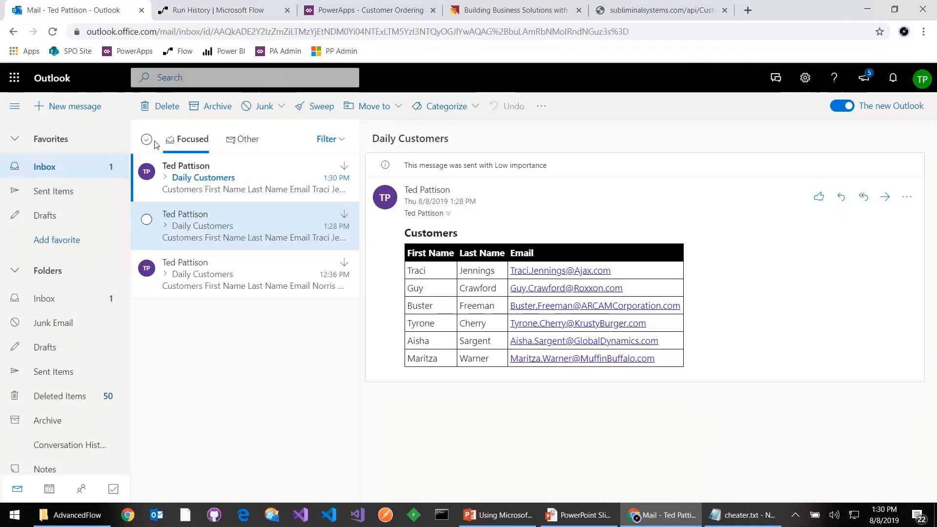
pyautogui.click(193, 181)
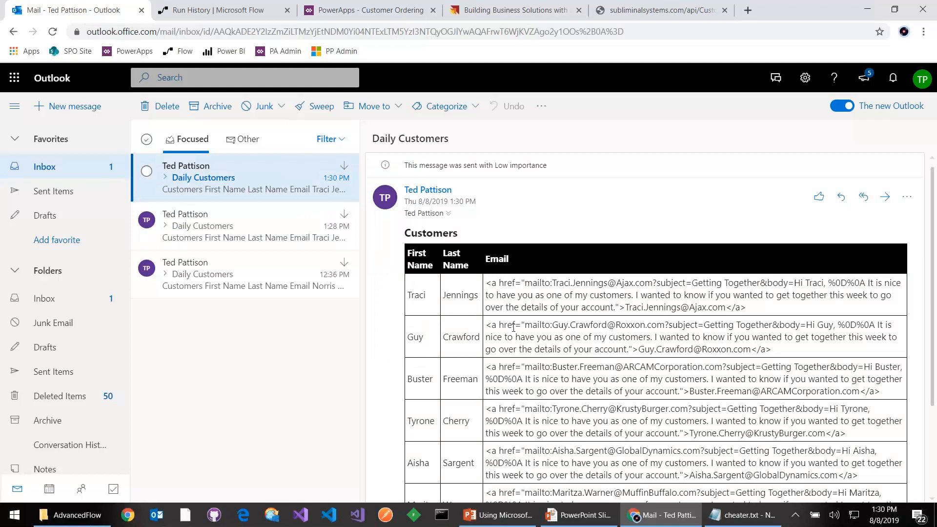
pyautogui.moveTo(488, 279); pyautogui.dragTo(782, 308)
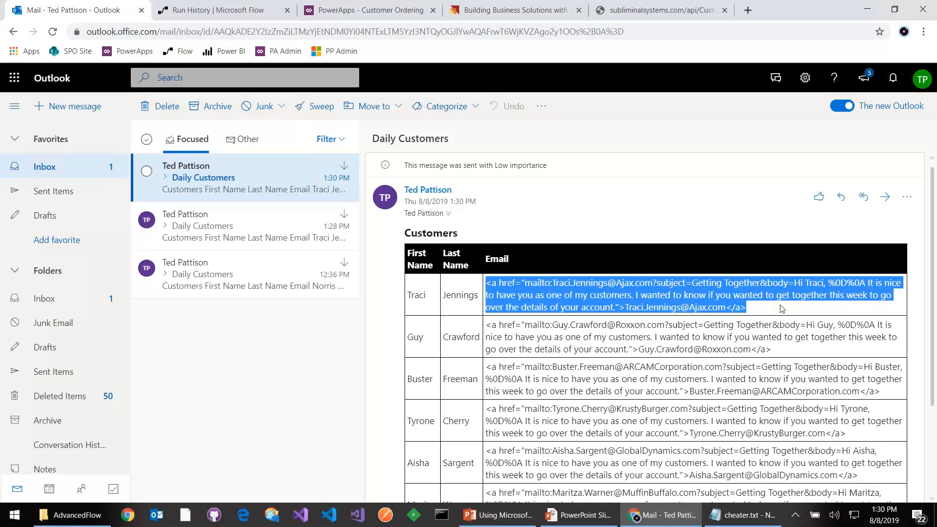
pyautogui.click(493, 284)
pyautogui.moveTo(492, 284); pyautogui.dragTo(487, 284)
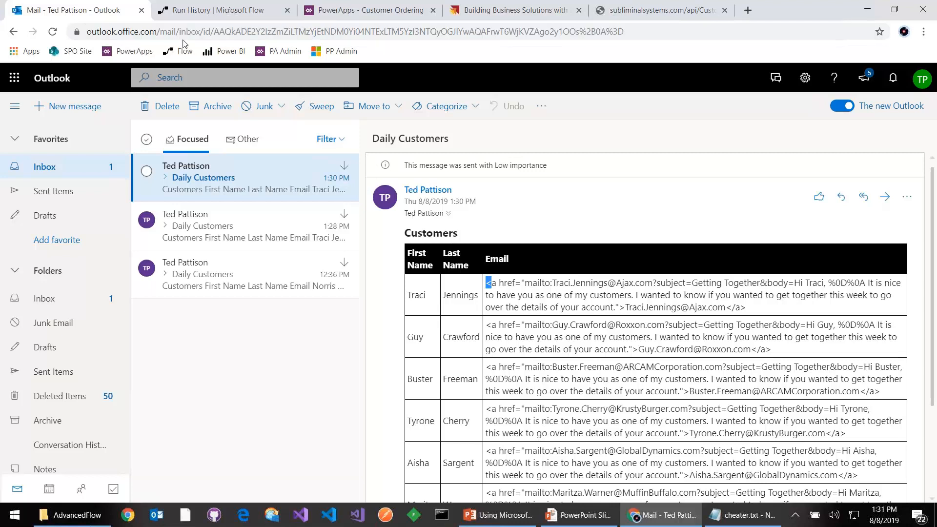
# - Return to Flow, reopen the flow for editing, and open the replace expression in the Decode HTML content action
pyautogui.click(209, 15)
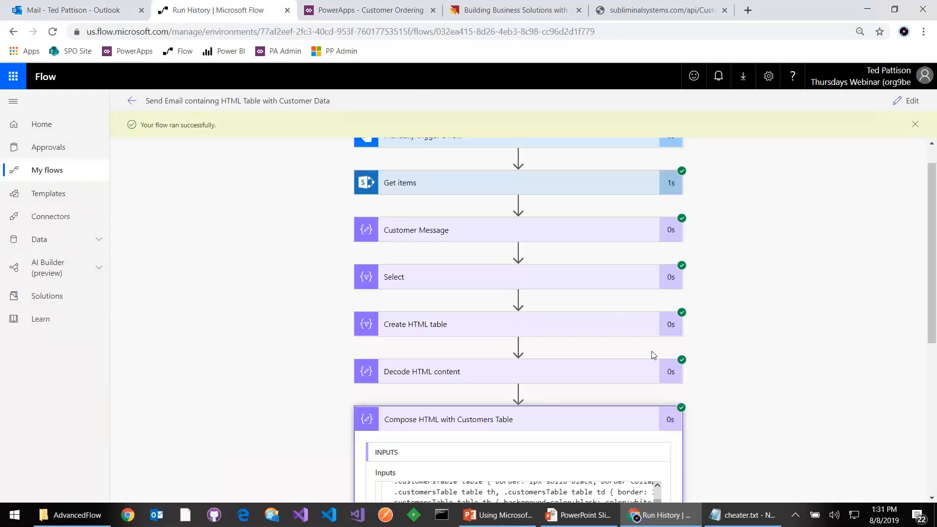
pyautogui.click(909, 100)
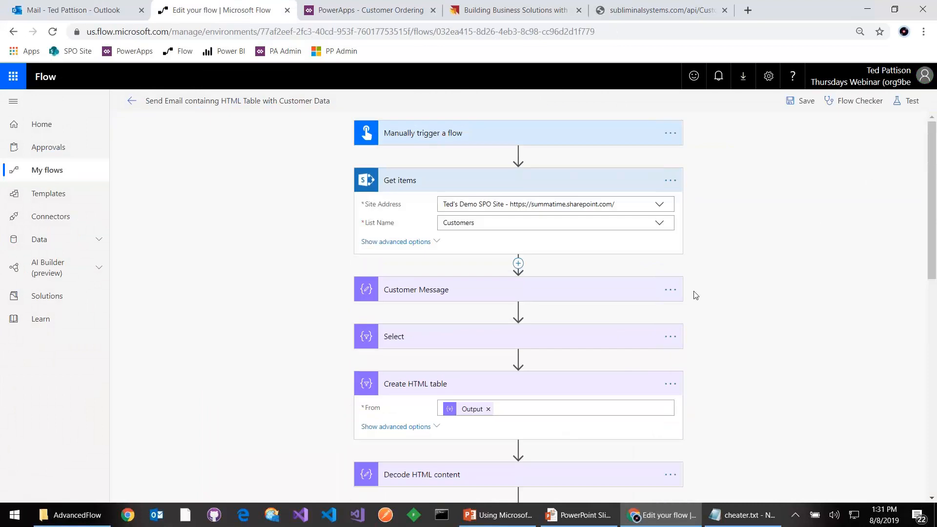
pyautogui.scroll(-4, 618, 356)
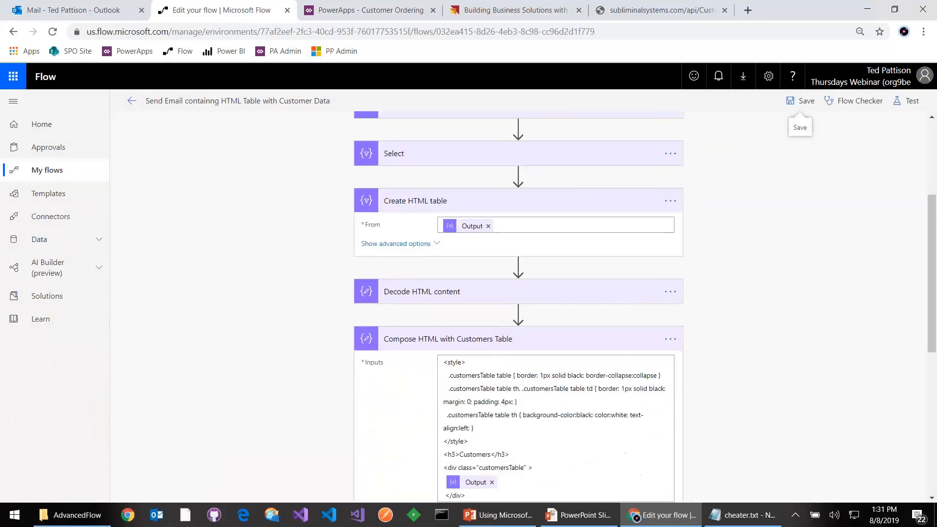
pyautogui.click(554, 296)
pyautogui.click(479, 317)
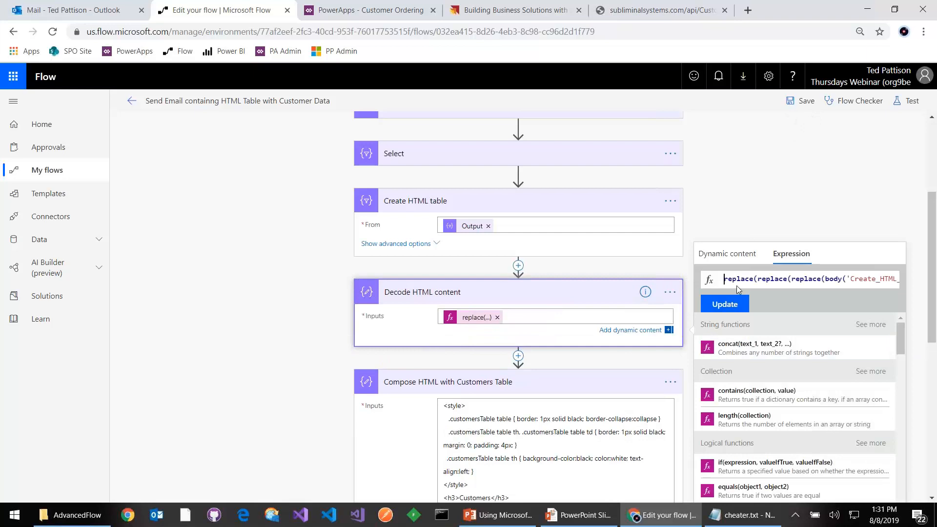
# - Copy the whole replace expression into a blank Notepad document, review its nested replacements, and close the document without saving
pyautogui.hotkey('ctrl', 'a')
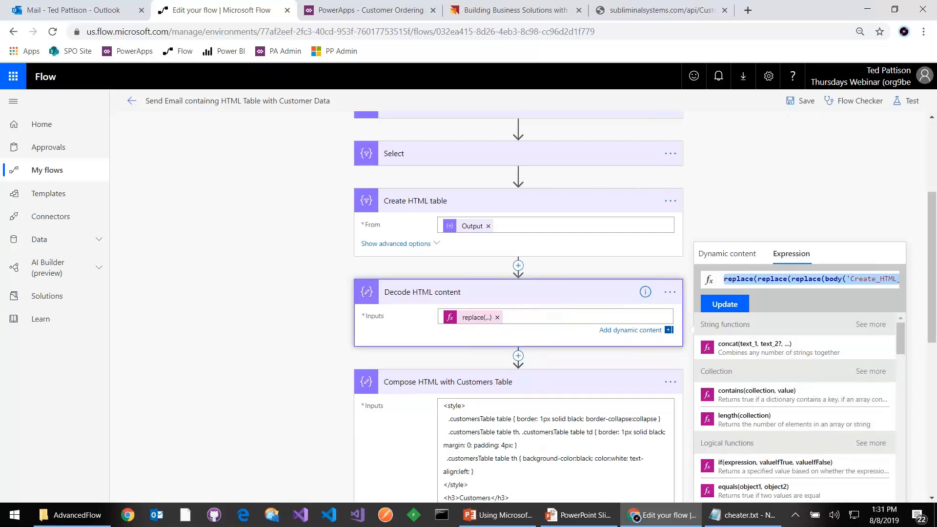
pyautogui.press('super+e')
pyautogui.hotkey('alt', 'Tab')
pyautogui.press('super+r')
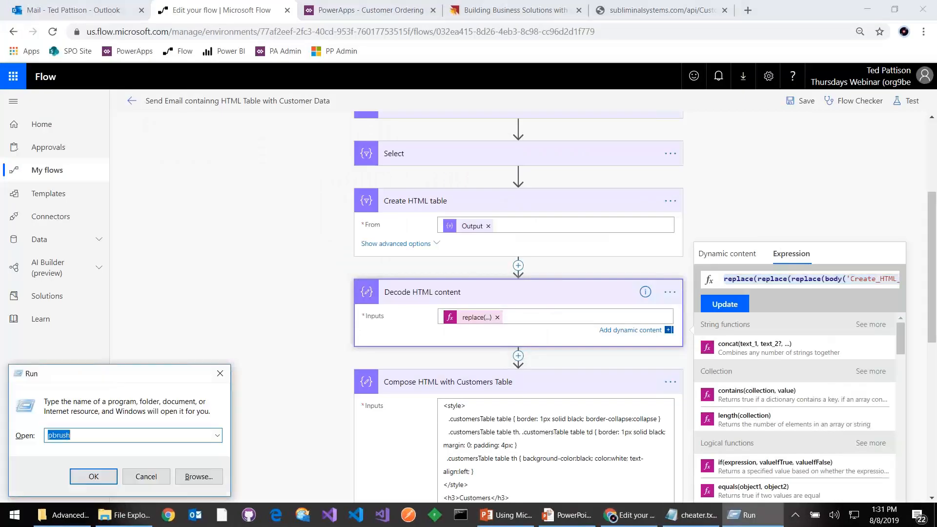
pyautogui.press('Down')
pyautogui.press('Return')
pyautogui.write('replace(replace(replace(body(\'Create_HTML_table\'), \'&lt;\', \'<\'), \'&gt;\', \'>\'), \'&quot;\', \'"\')')
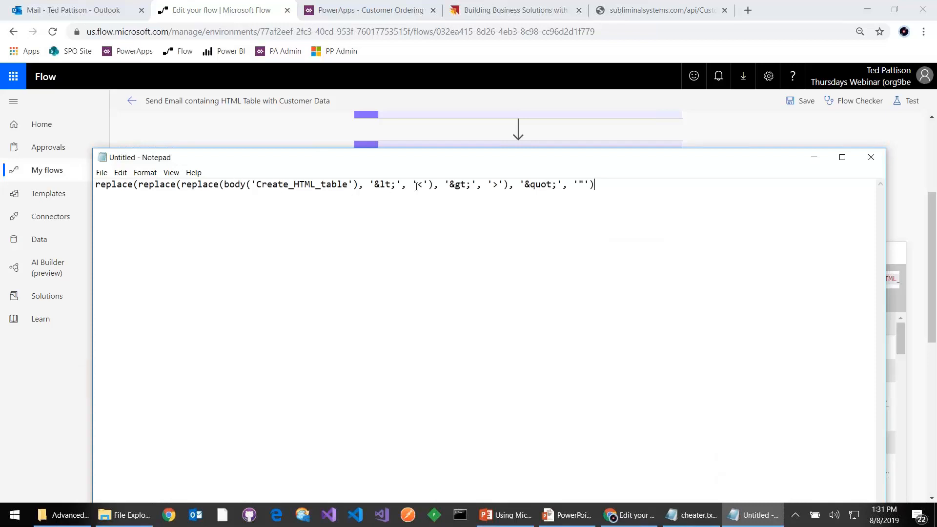
pyautogui.moveTo(417, 186); pyautogui.dragTo(395, 185)
pyautogui.click(869, 159)
pyautogui.click(496, 260)
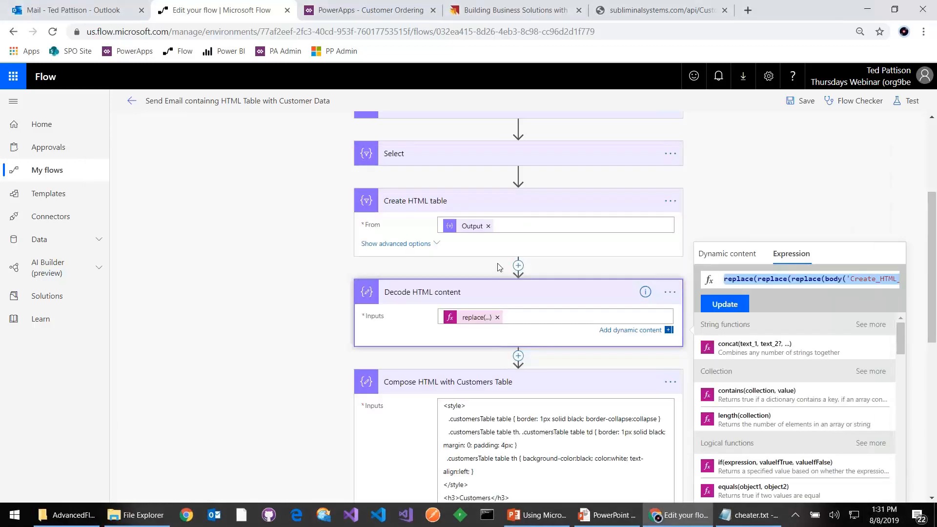
# - In Compose HTML with Customers Table, replace the Output token inside the customersTable div with the Decode HTML content Output, and save the flow
pyautogui.scroll(-4, 558, 409)
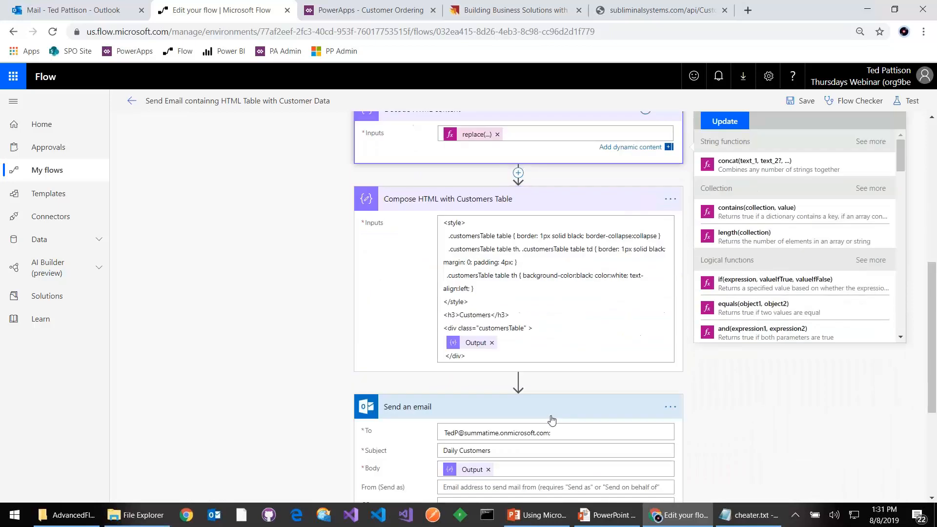
pyautogui.click(649, 341)
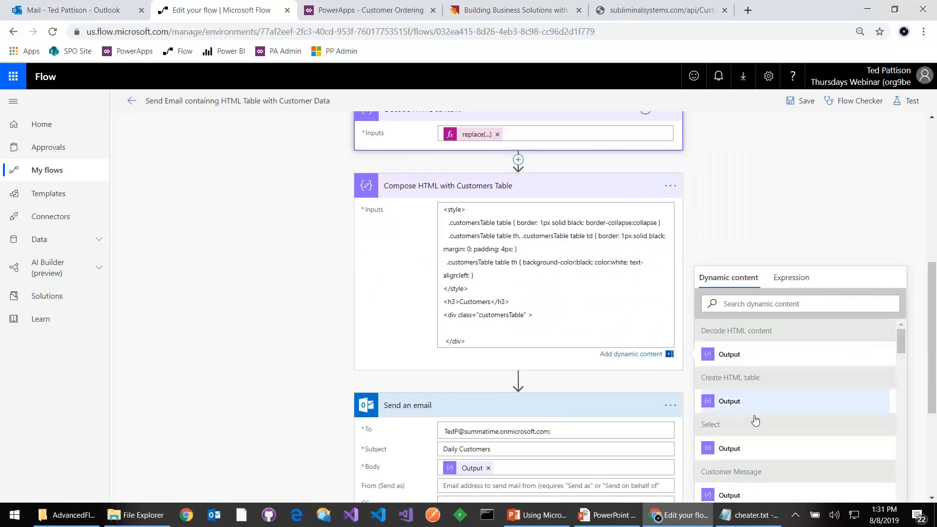
pyautogui.click(722, 359)
pyautogui.moveTo(496, 346); pyautogui.dragTo(488, 331)
pyautogui.click(510, 344)
pyautogui.click(486, 327)
pyautogui.click(724, 354)
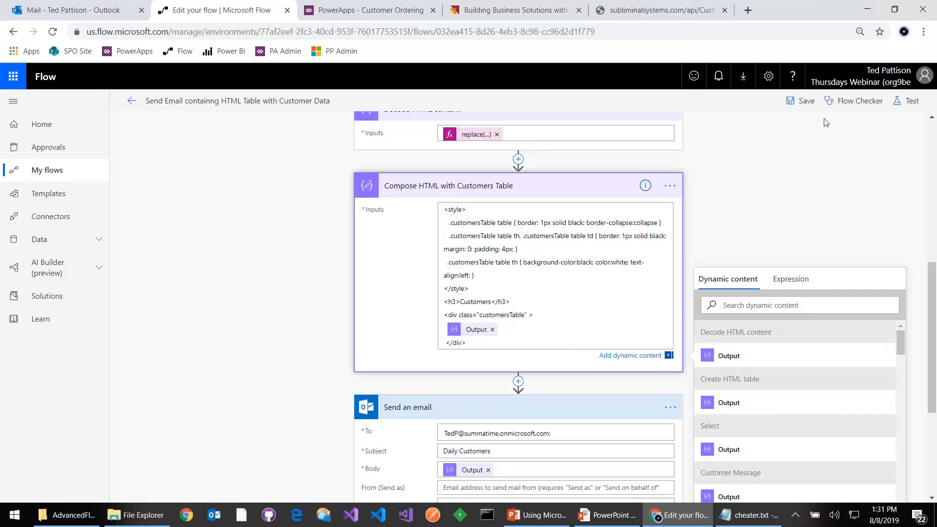
pyautogui.click(805, 103)
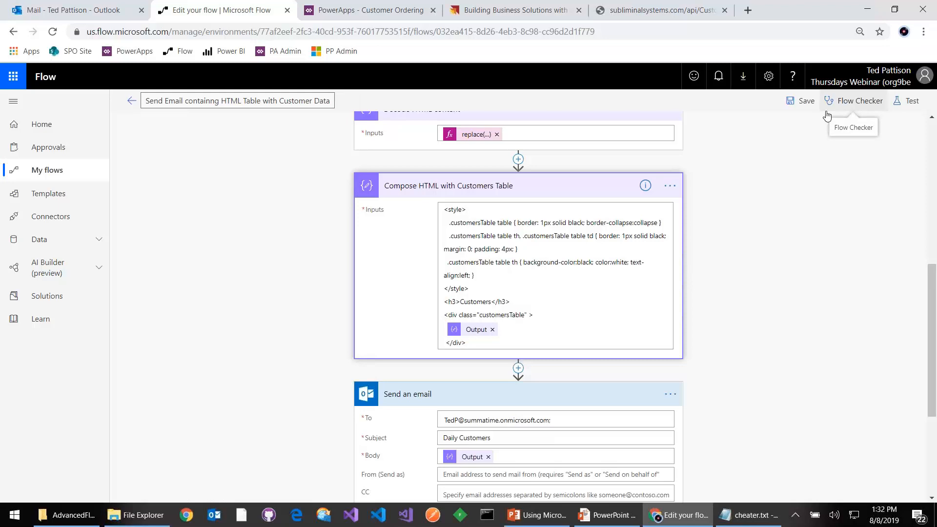
# - Test the saved flow by performing the trigger action and running it
pyautogui.click(908, 102)
pyautogui.click(782, 175)
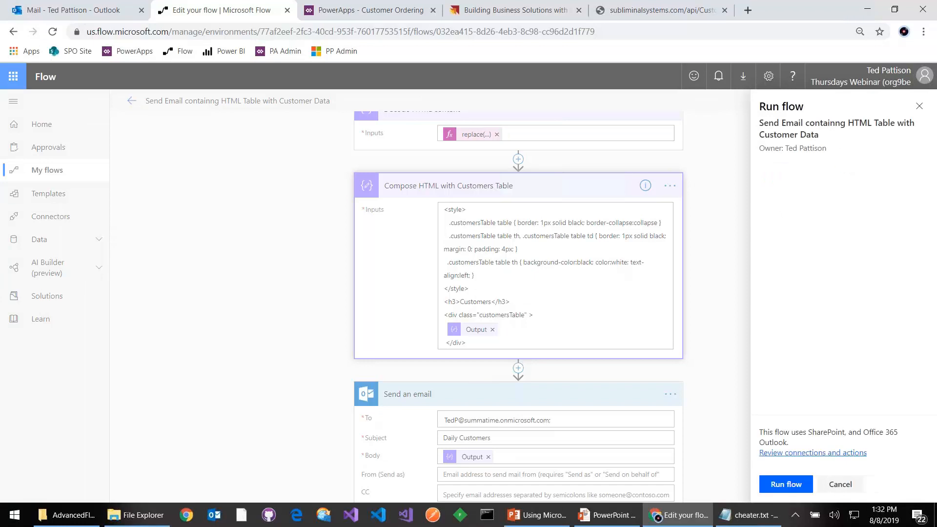
pyautogui.click(788, 490)
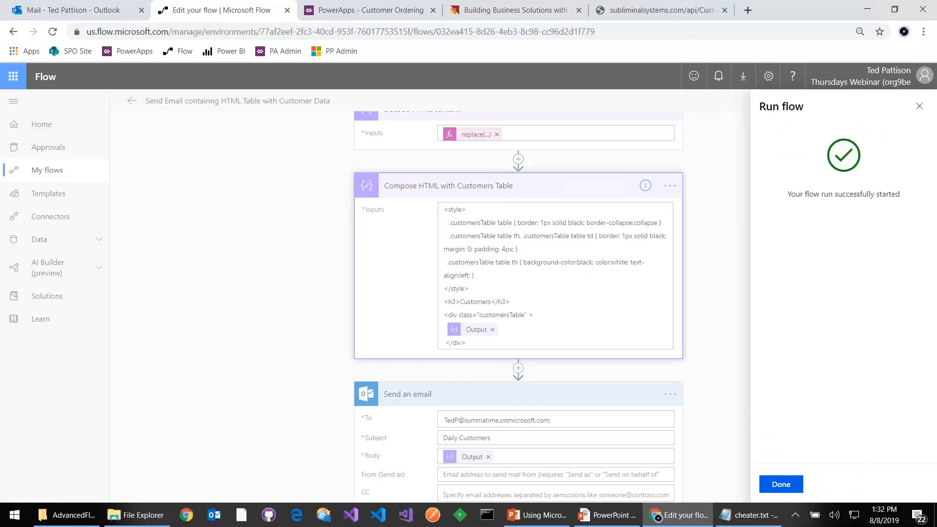
# - Open the newest Daily Customers email in Outlook, check the customers table, and follow the email link in the third customer's row
pyautogui.click(67, 12)
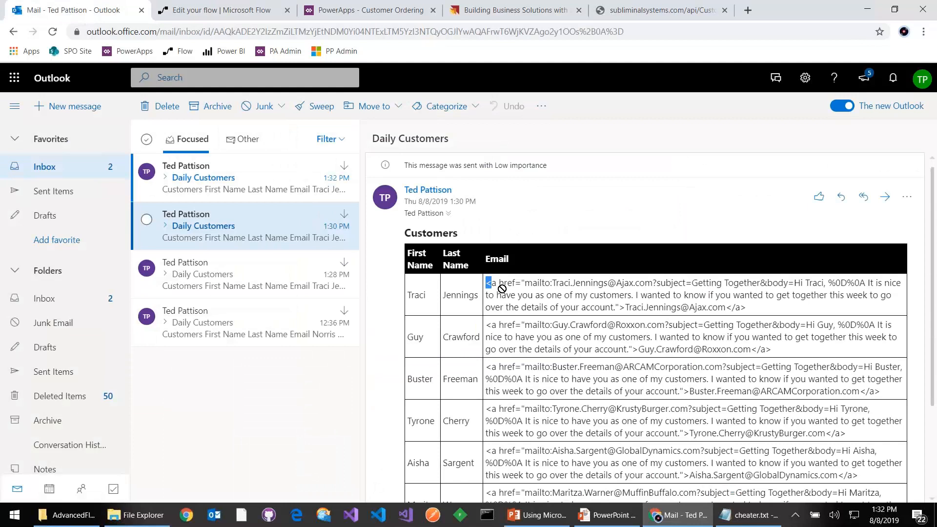
pyautogui.click(272, 187)
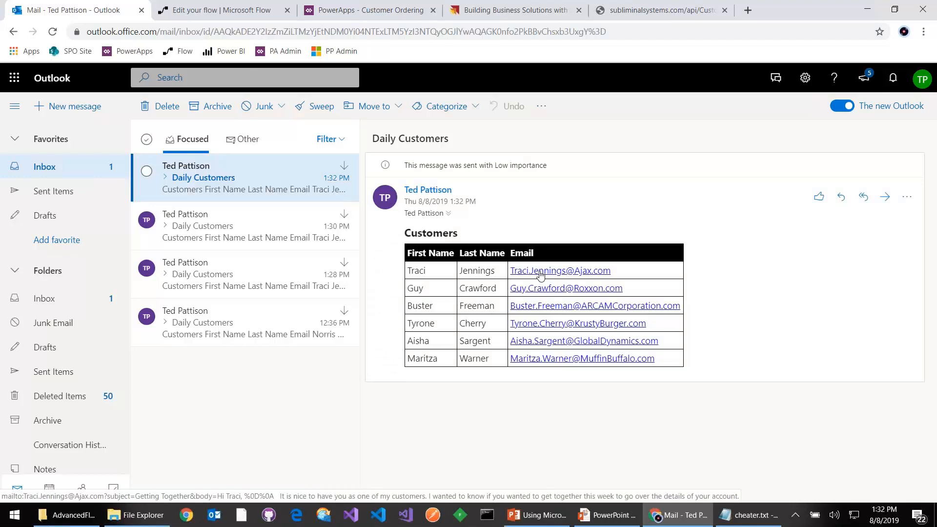
pyautogui.doubleClick(415, 304)
pyautogui.doubleClick(476, 306)
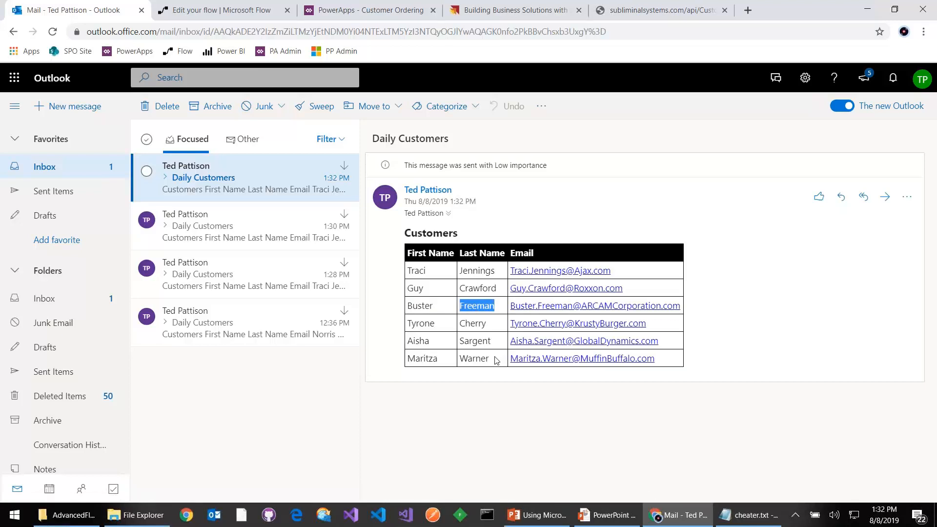
pyautogui.click(618, 307)
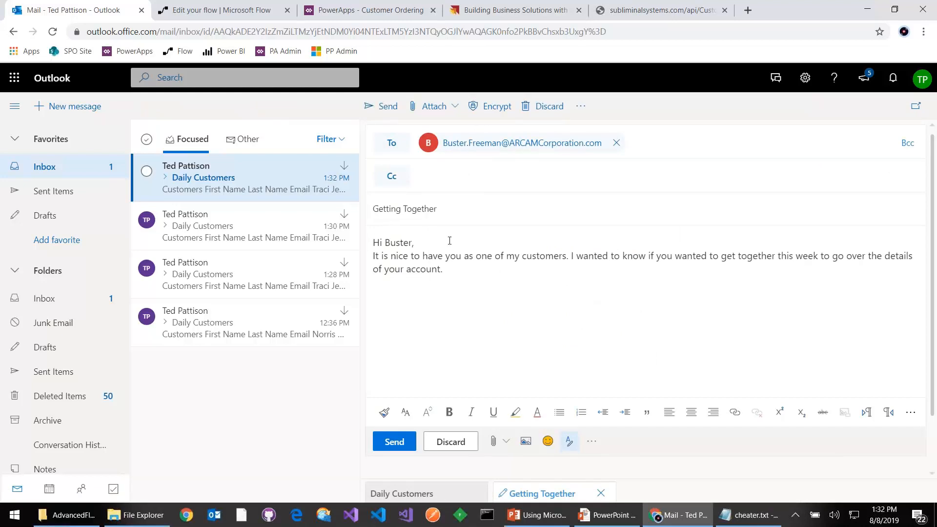
# - Return to Flow, dismiss the run confirmation, and reopen the flow for editing from its run results
pyautogui.click(229, 12)
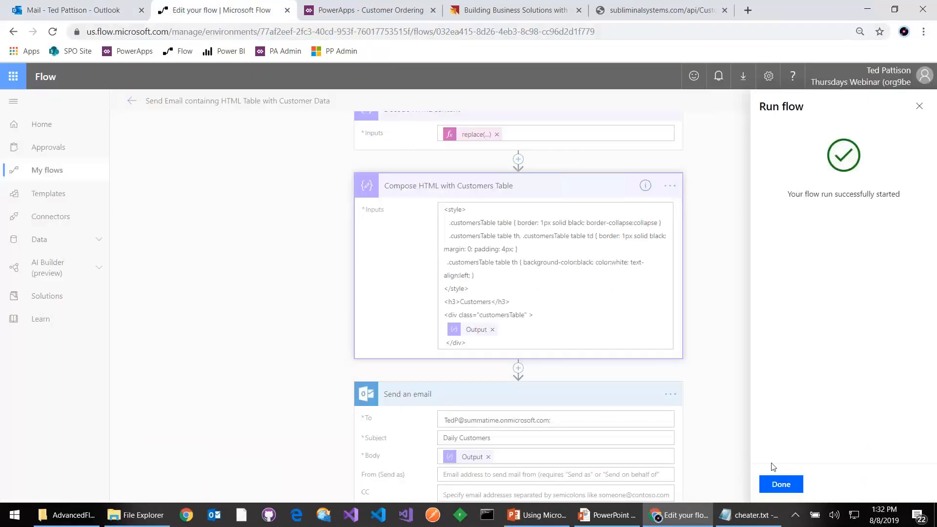
pyautogui.click(780, 483)
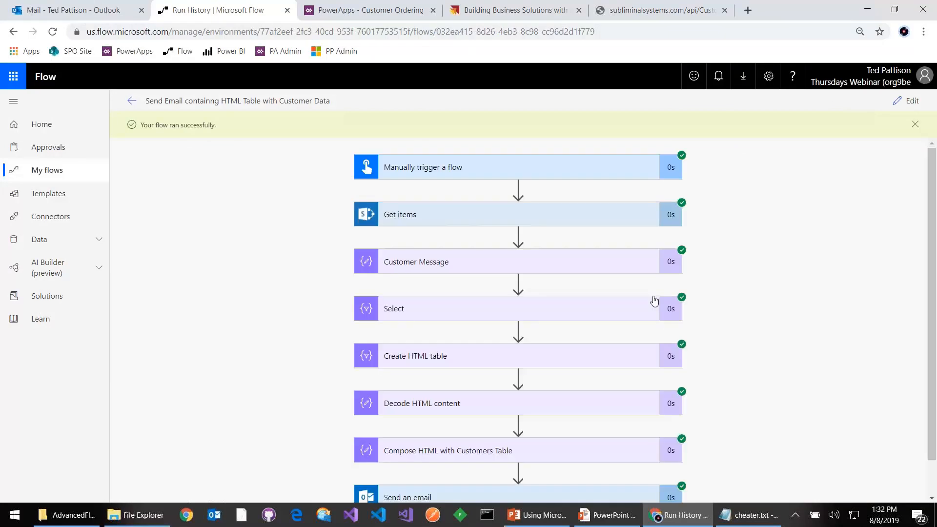
pyautogui.click(907, 100)
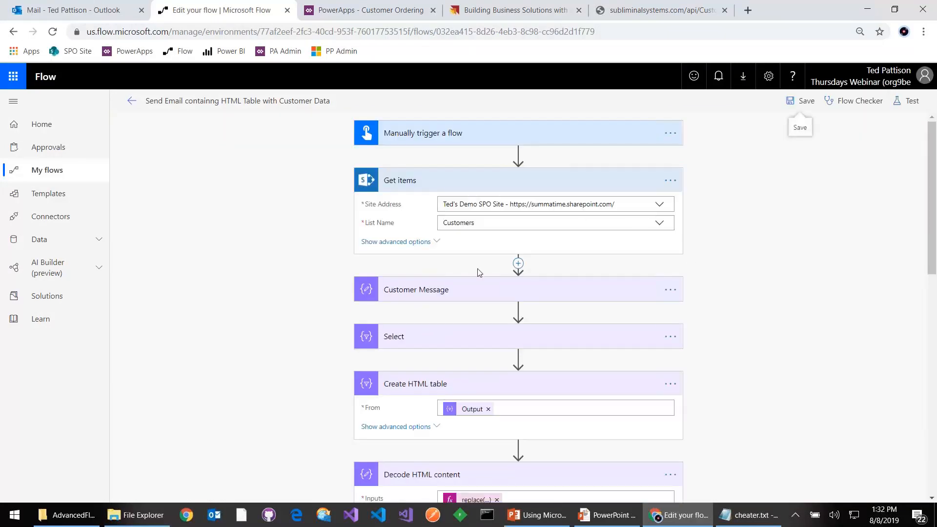
# - Review the Customer Message, Create HTML table and Select actions, expanding each to examine its configuration and the Email link mapping
pyautogui.click(466, 294)
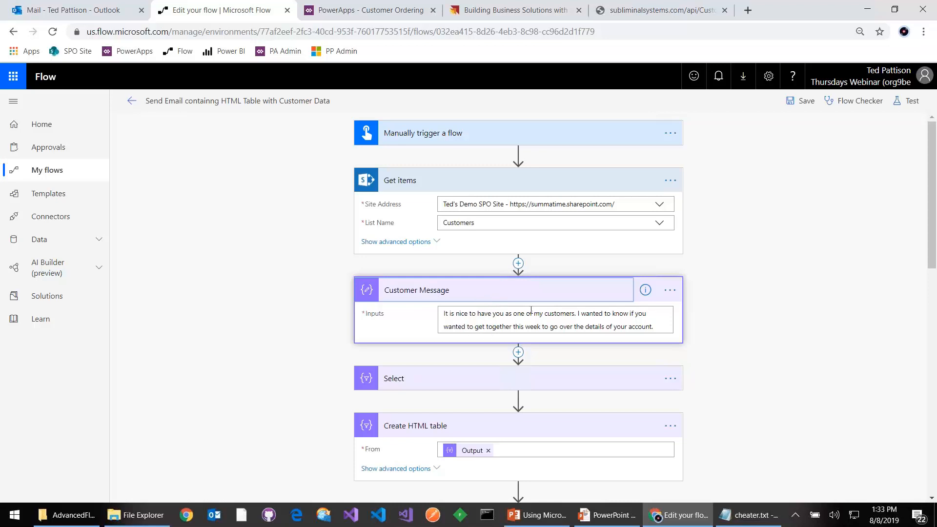
pyautogui.scroll(-1, 520, 313)
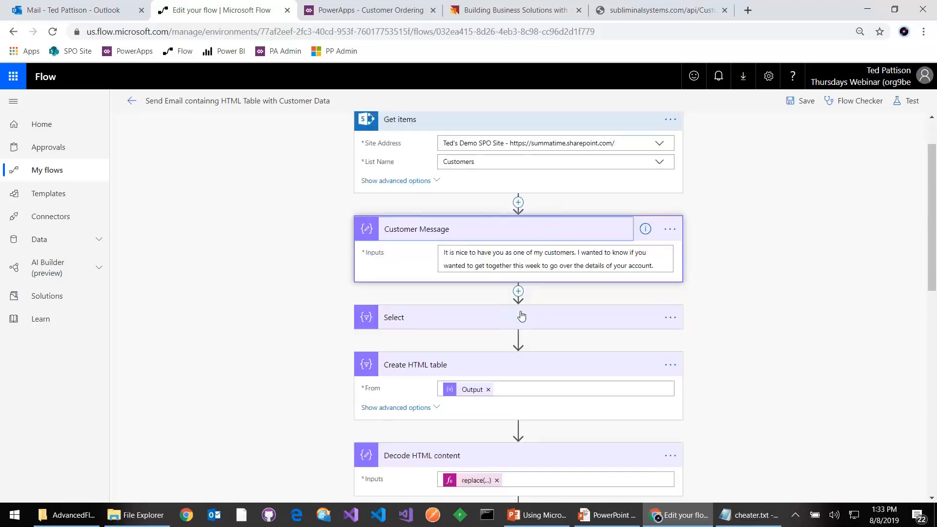
pyautogui.click(506, 368)
pyautogui.scroll(-3, 506, 368)
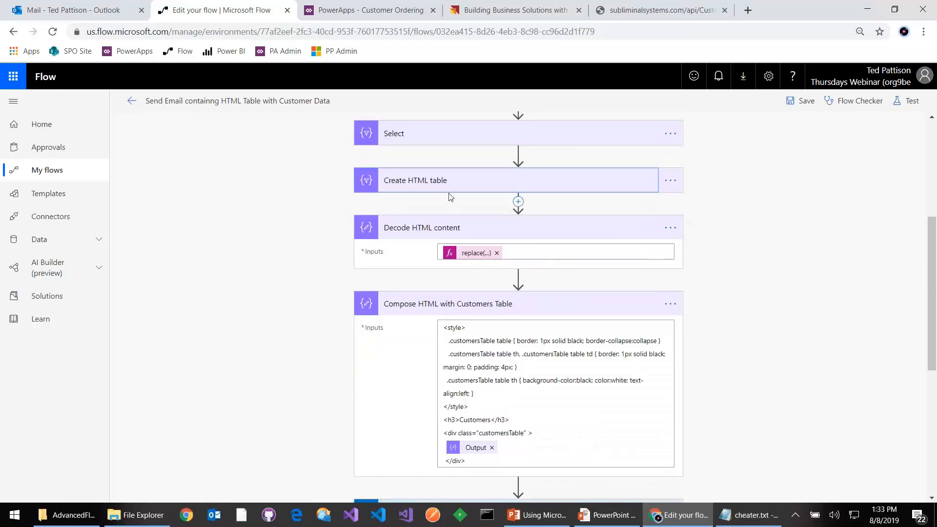
pyautogui.click(458, 184)
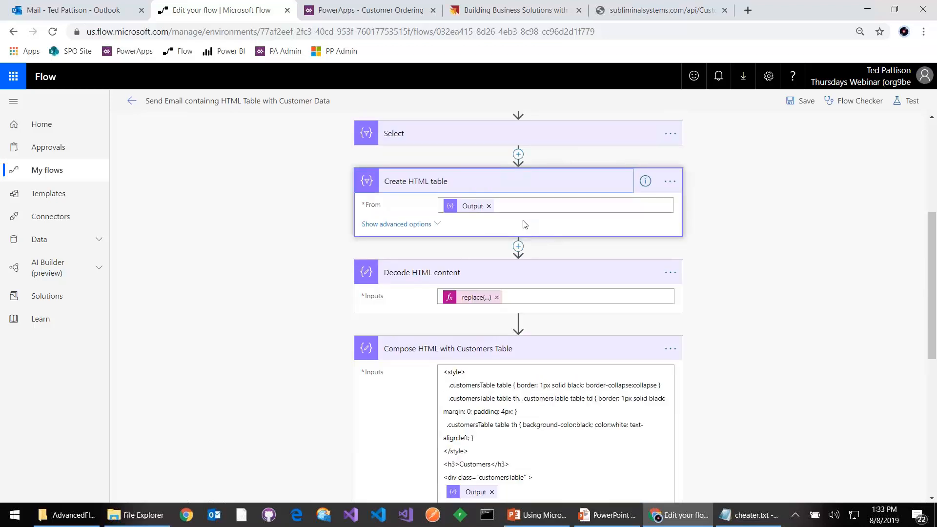
pyautogui.scroll(5, 525, 224)
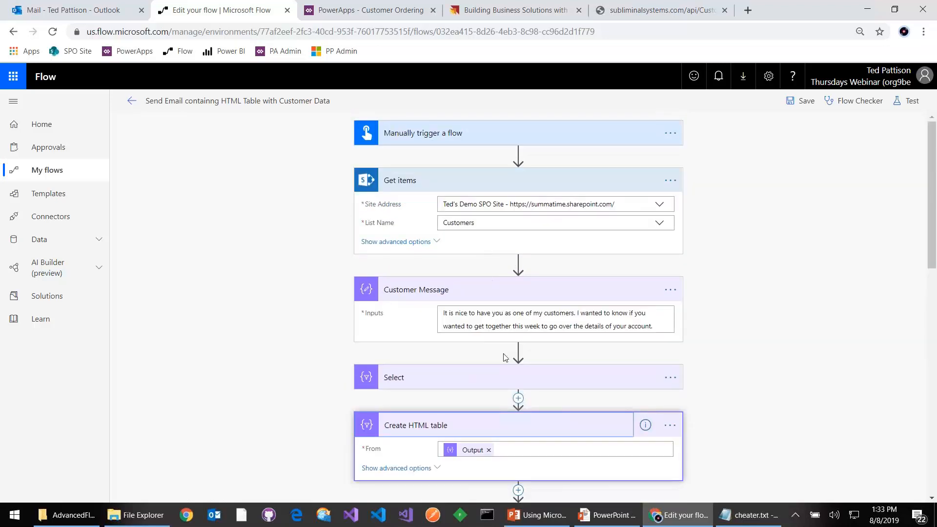
pyautogui.click(569, 388)
pyautogui.scroll(-3, 569, 387)
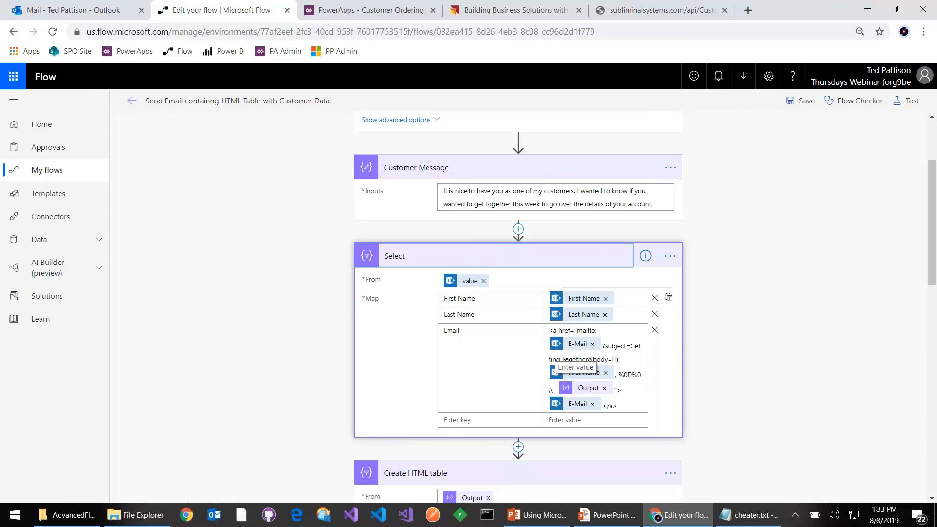
# - Check the open draft's subject and greeting name in Outlook, and return to the Select action's Email mapping in Flow
pyautogui.click(66, 10)
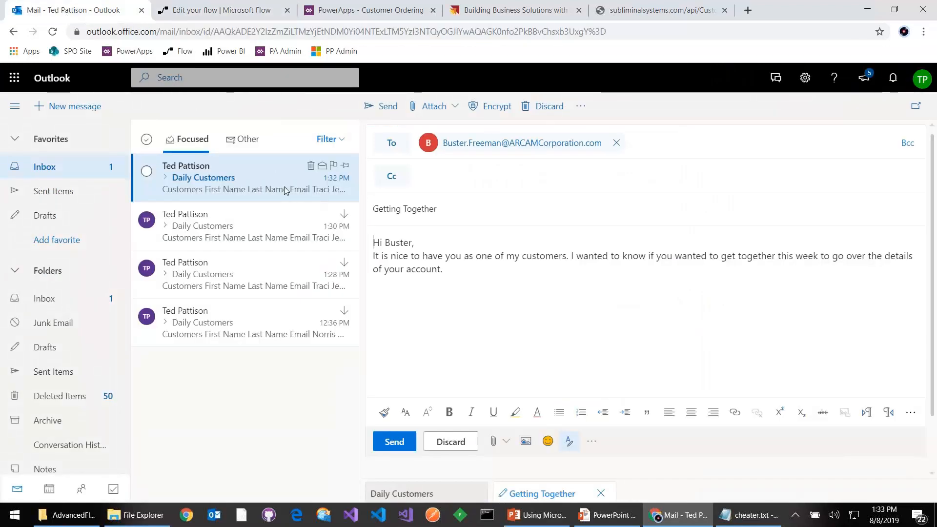
pyautogui.moveTo(374, 208); pyautogui.dragTo(482, 228)
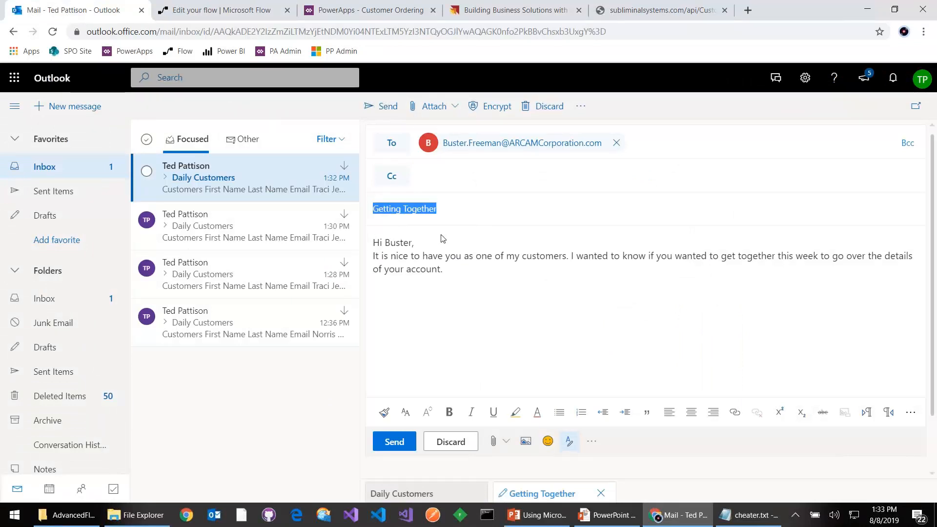
pyautogui.doubleClick(398, 241)
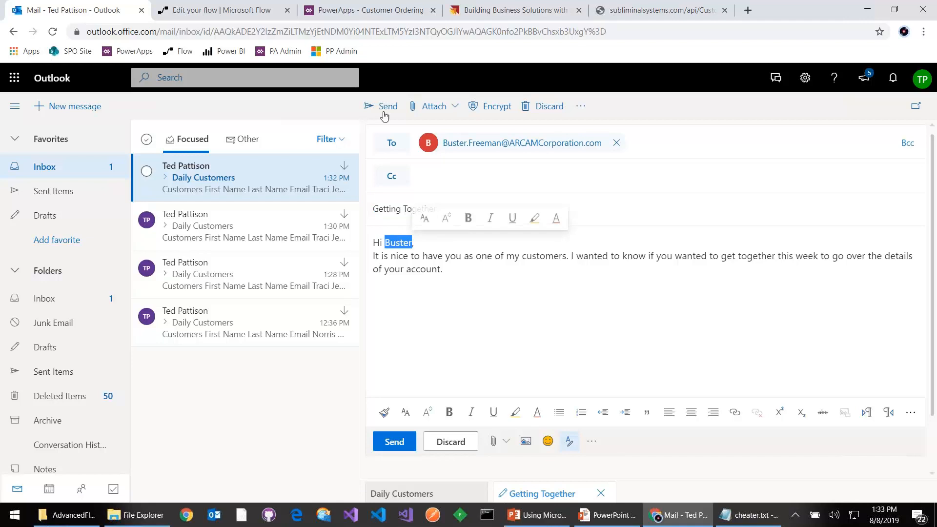
pyautogui.click(211, 7)
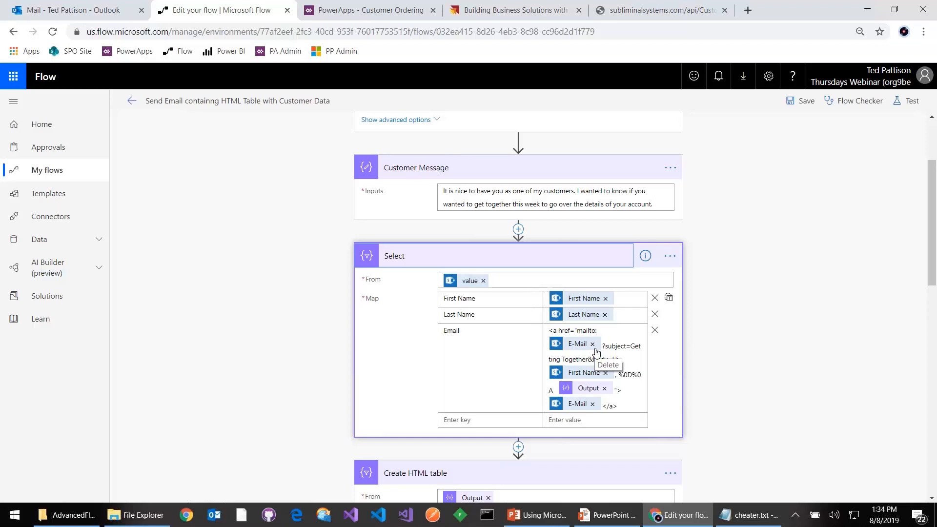
pyautogui.hotkey('alt', 'Tab')
pyautogui.hotkey('alt', 'Tab')
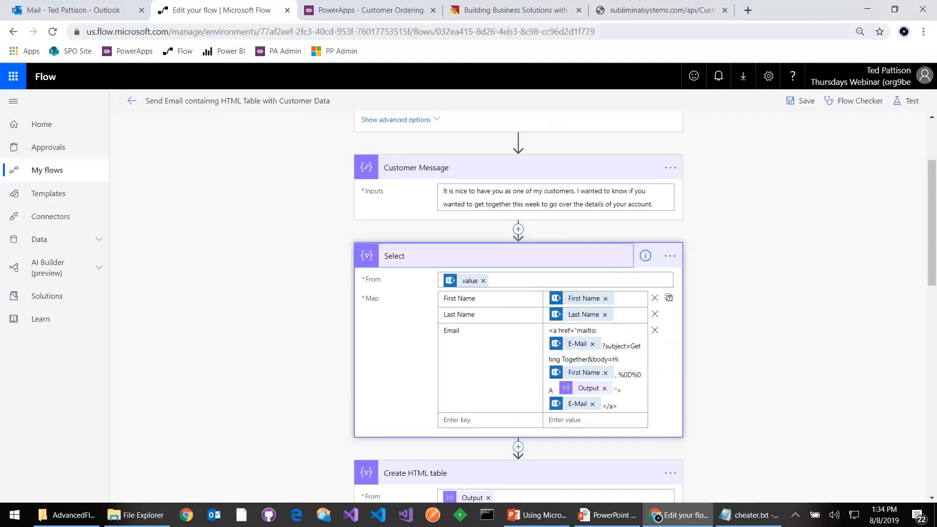
# - Reopen the newest Daily Customers email in Outlook and follow the email link in the last customer's row
pyautogui.click(73, 8)
pyautogui.click(242, 188)
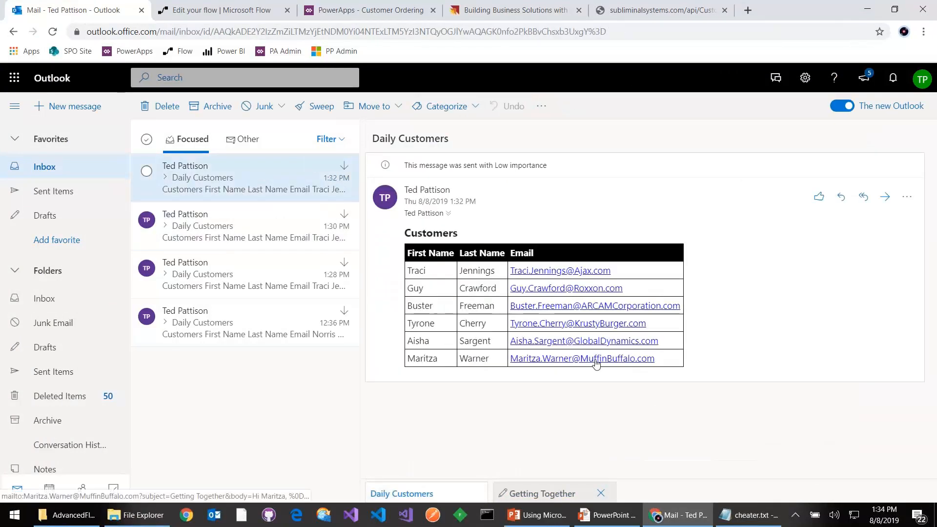
pyautogui.click(598, 359)
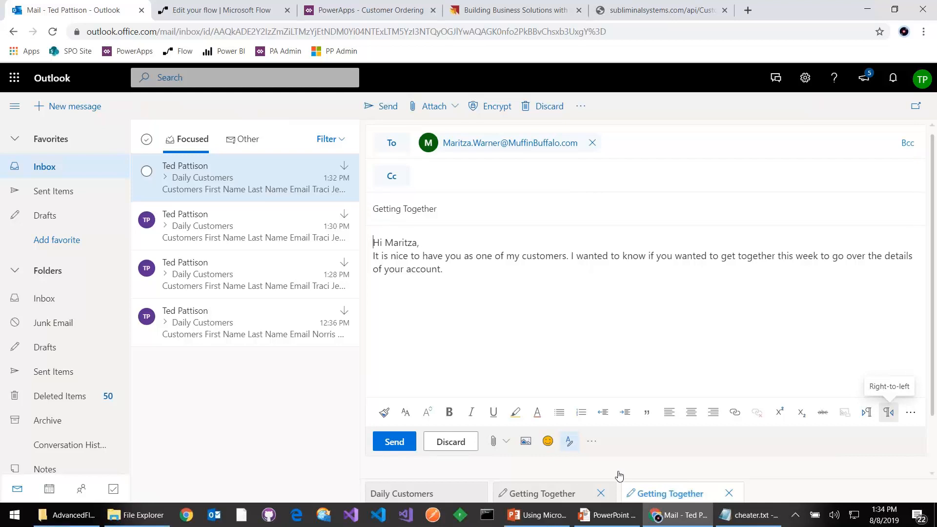
pyautogui.click(610, 515)
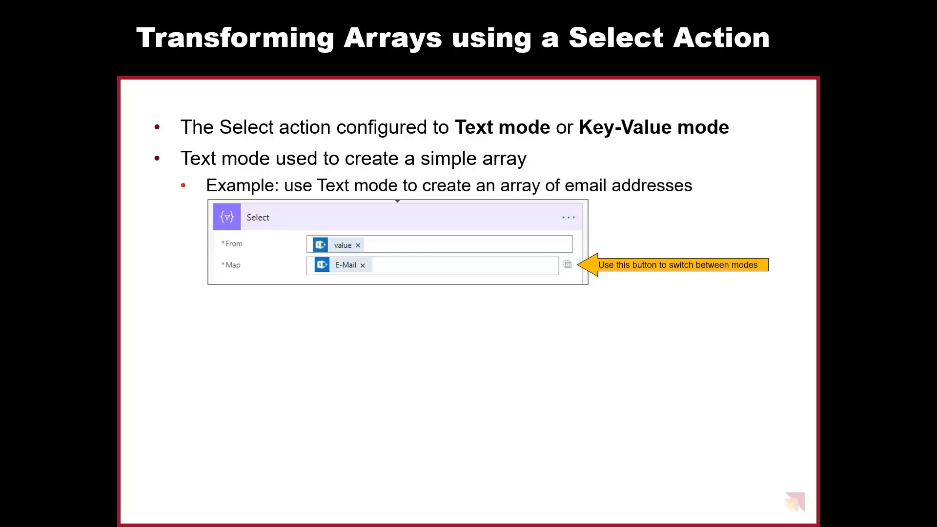
pyautogui.hotkey('alt', 'Tab')
pyautogui.hotkey('alt', 'Tab')
pyautogui.hotkey('alt', 'Tab')
# - Return to Flow and compare the Select action's Map in text mode and key value mode, ending in key value mode
pyautogui.click(205, 14)
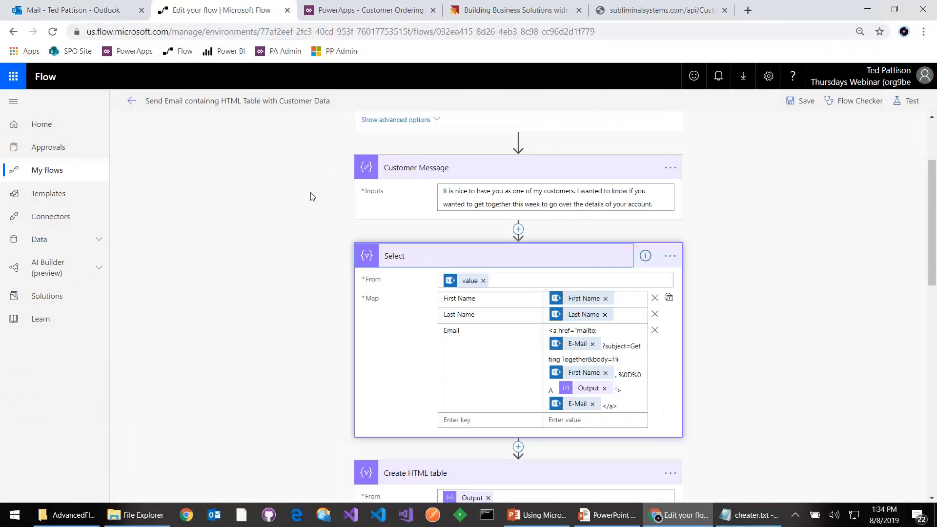
pyautogui.click(669, 300)
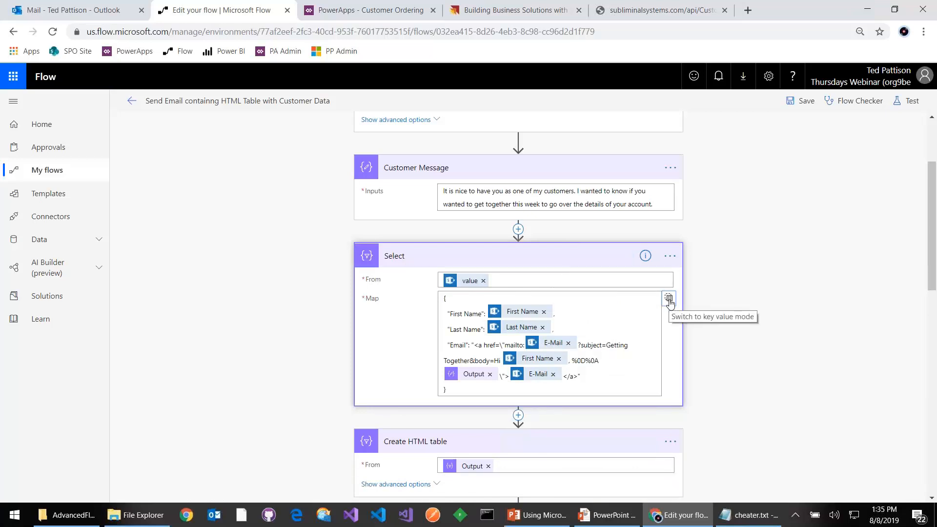
pyautogui.click(668, 298)
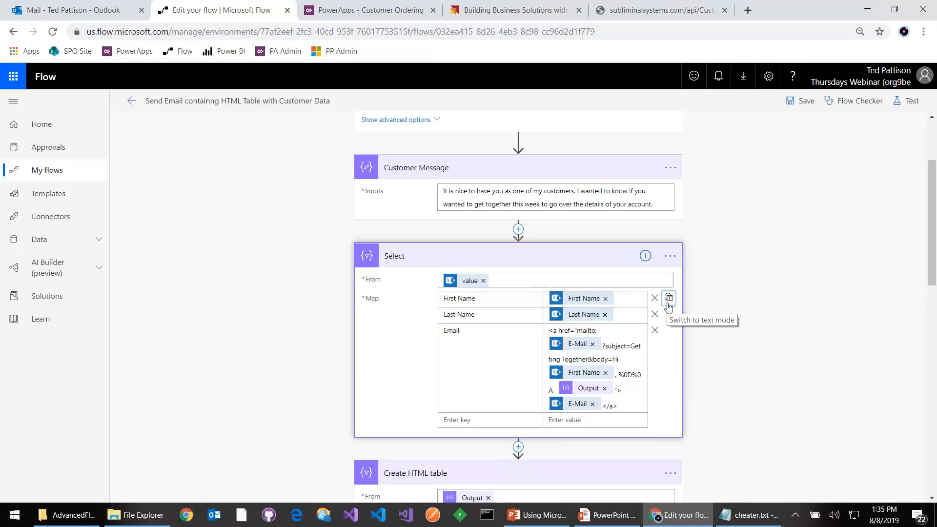
pyautogui.click(668, 299)
pyautogui.click(669, 298)
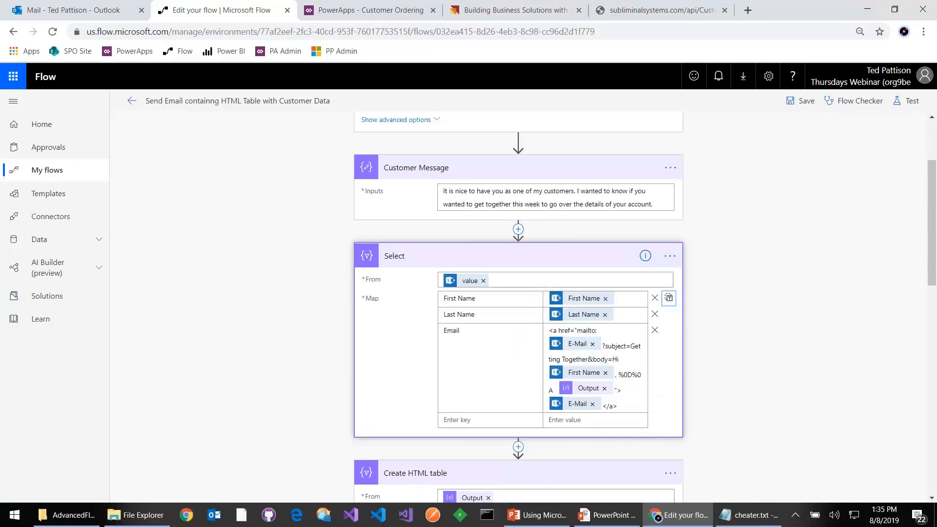
pyautogui.scroll(-2, 681, 325)
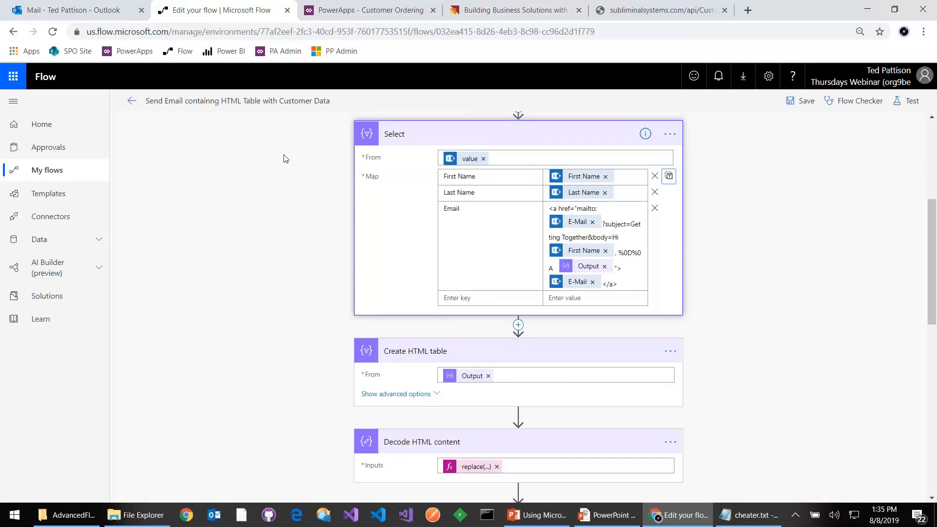
pyautogui.hotkey('alt', 'Tab')
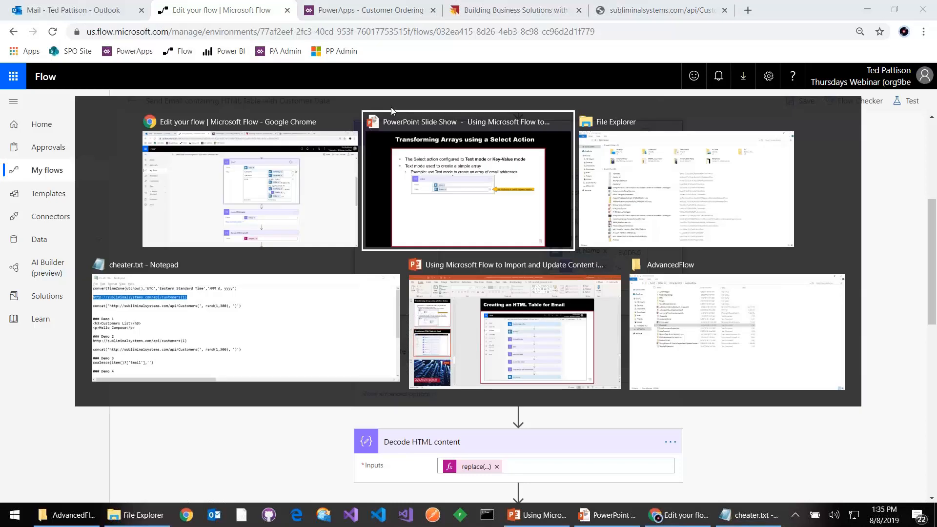
pyautogui.press('Right')
pyautogui.press('Right')
pyautogui.press('Right')
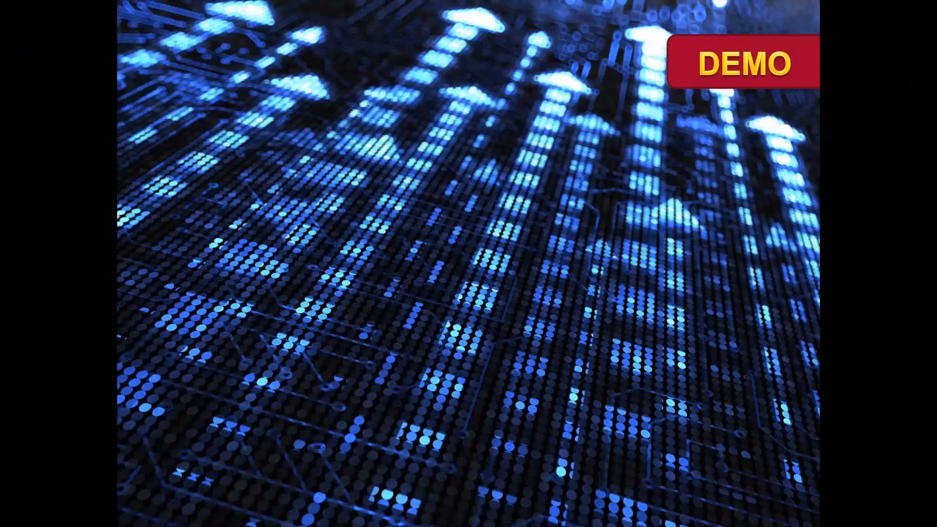
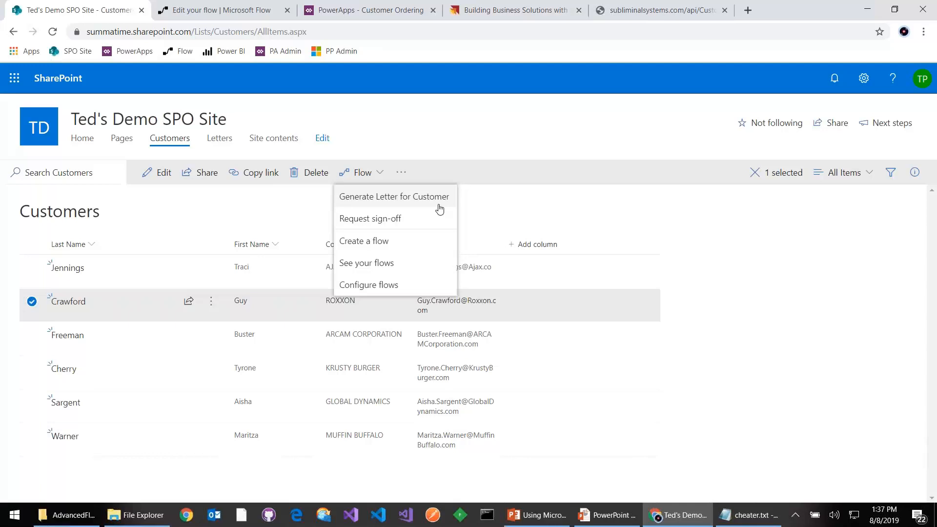
# - From My flows, create a new instant flow from blank, skipping the flow name and trigger choice
pyautogui.click(223, 14)
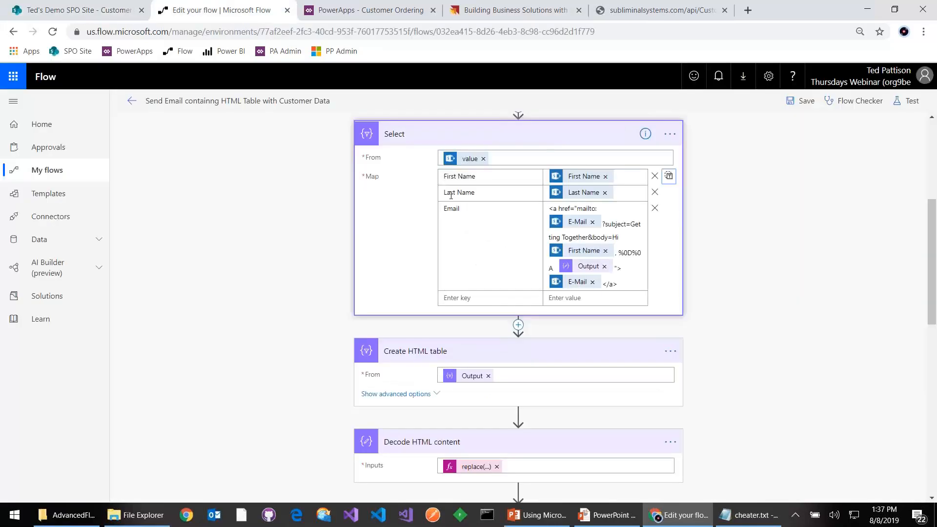
pyautogui.click(67, 175)
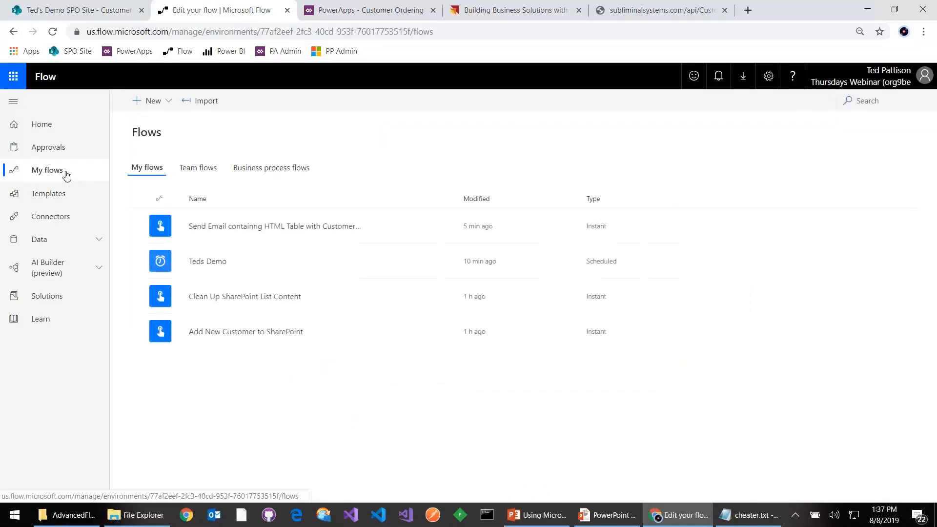
pyautogui.click(161, 104)
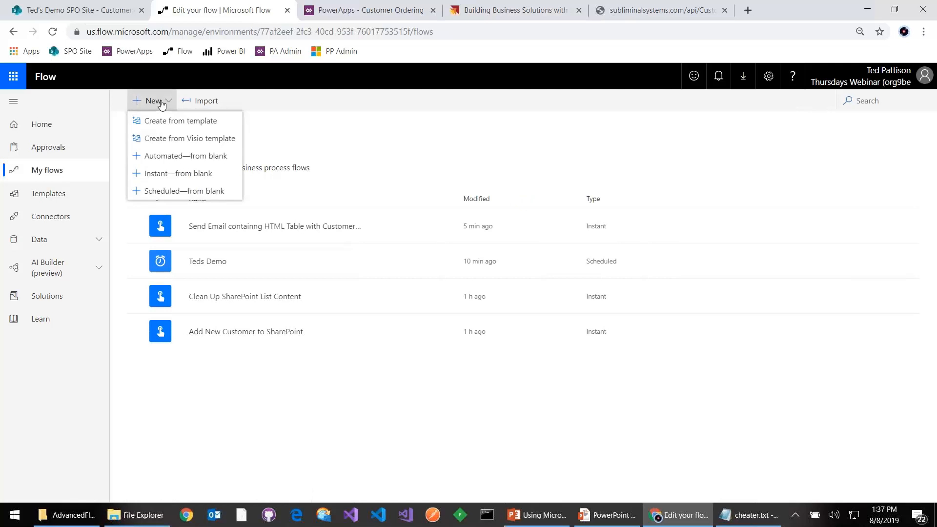
pyautogui.click(224, 173)
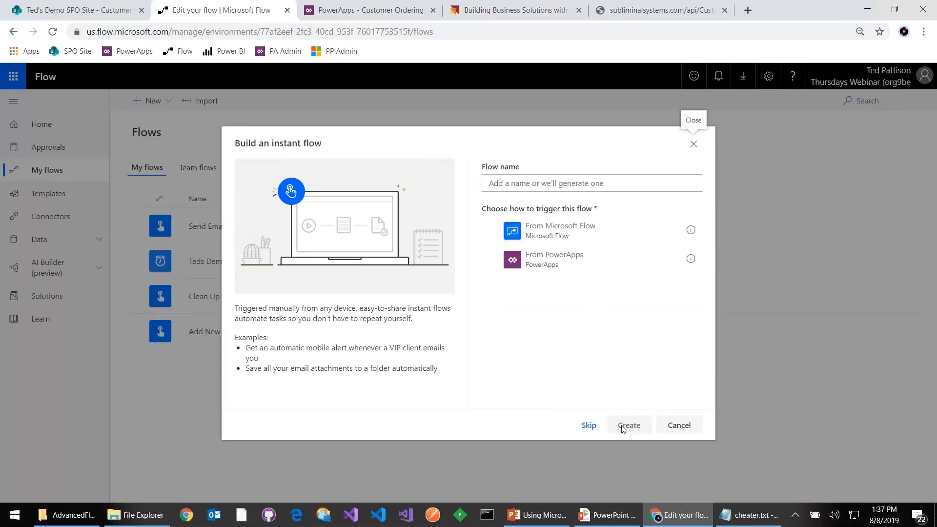
pyautogui.click(589, 426)
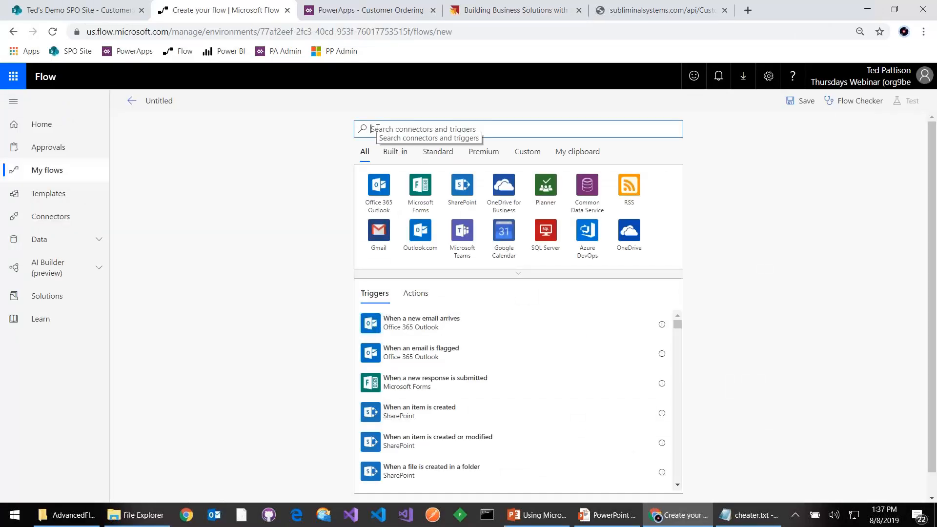
# - Search the connectors and triggers for "SharePoint For a selected item", correcting the misspelled words
pyautogui.write('SharePoint')
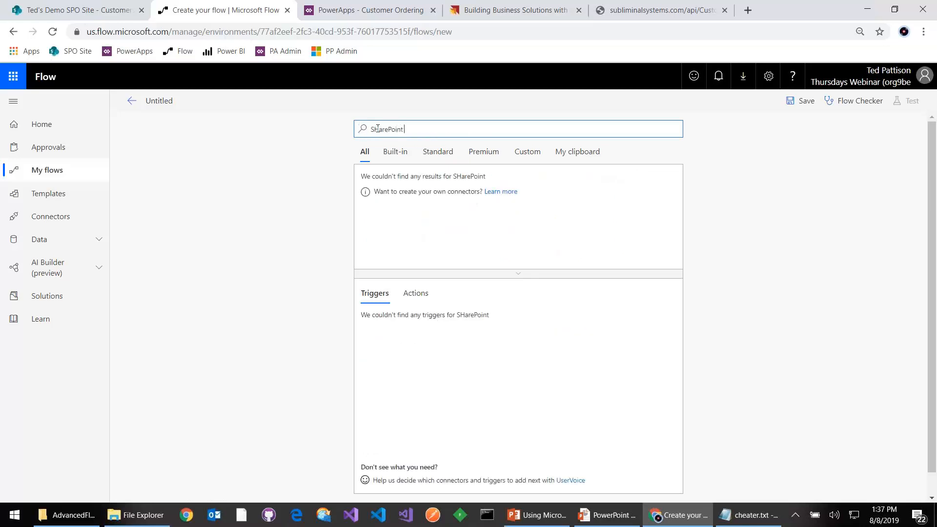
pyautogui.write(' For a slected tem')
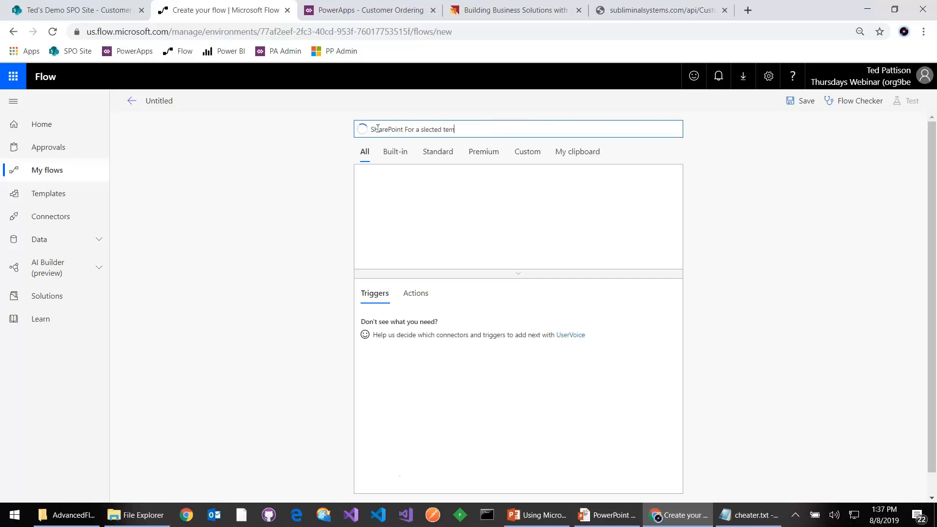
pyautogui.press('Left')
pyautogui.press('Left')
pyautogui.press('Left')
pyautogui.write('i')
pyautogui.press('Left')
pyautogui.press('Left')
pyautogui.press('Left')
pyautogui.press('Left')
pyautogui.press('Left')
pyautogui.press('Left')
pyautogui.press('Left')
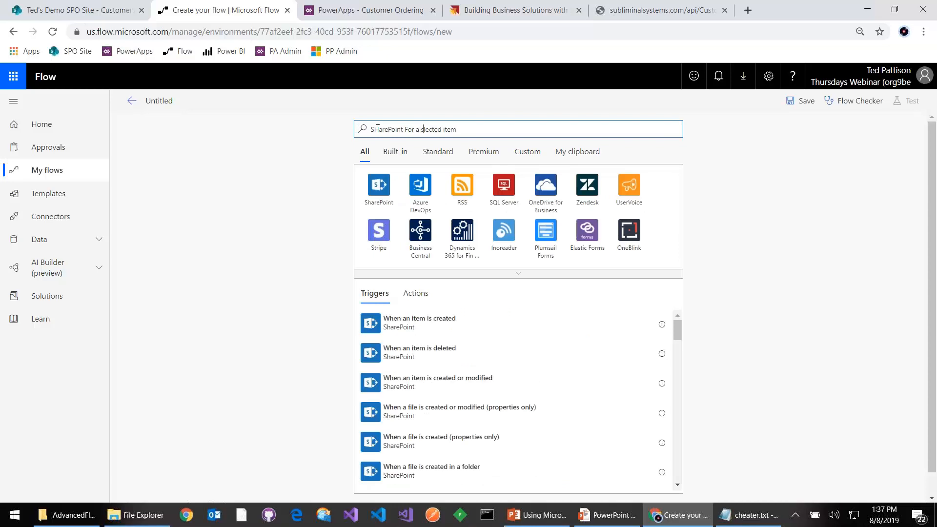
pyautogui.write('e')
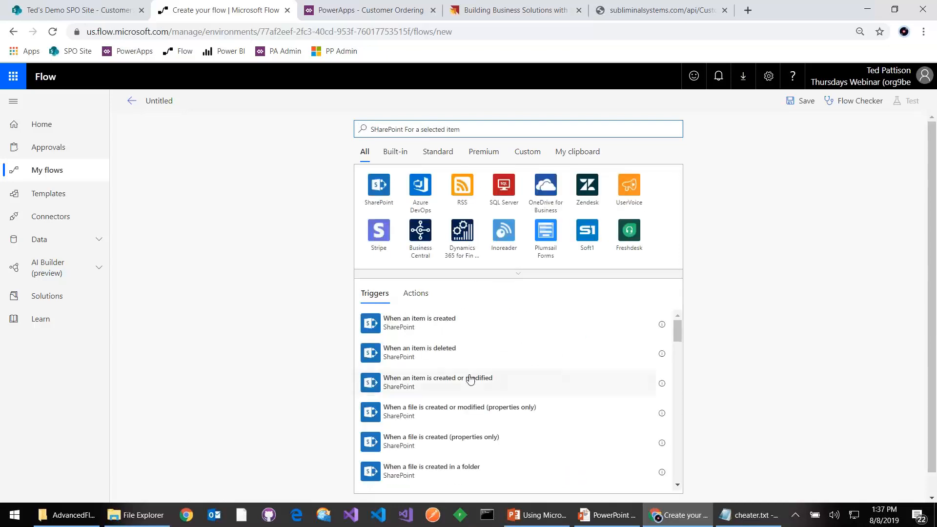
# - Narrow the results to the SharePoint connector and add its For a selected item trigger
pyautogui.scroll(-10, 471, 382)
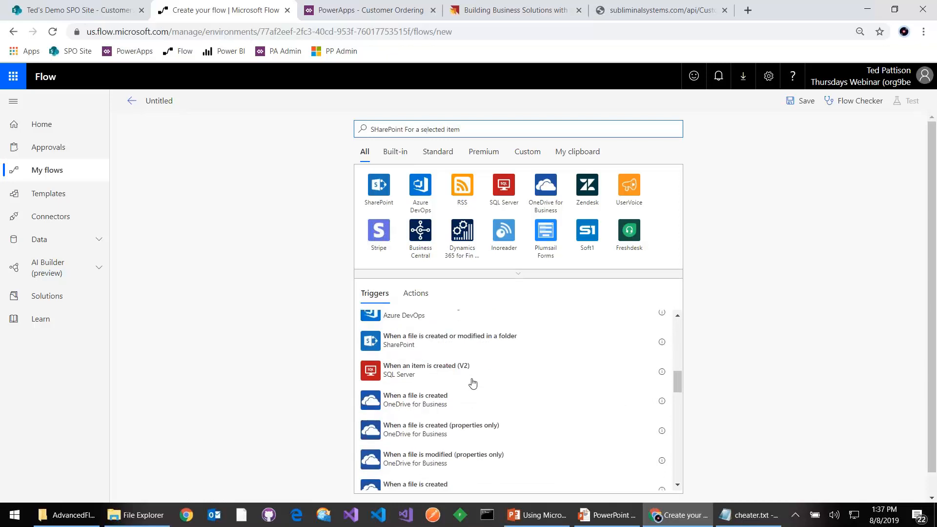
pyautogui.click(378, 185)
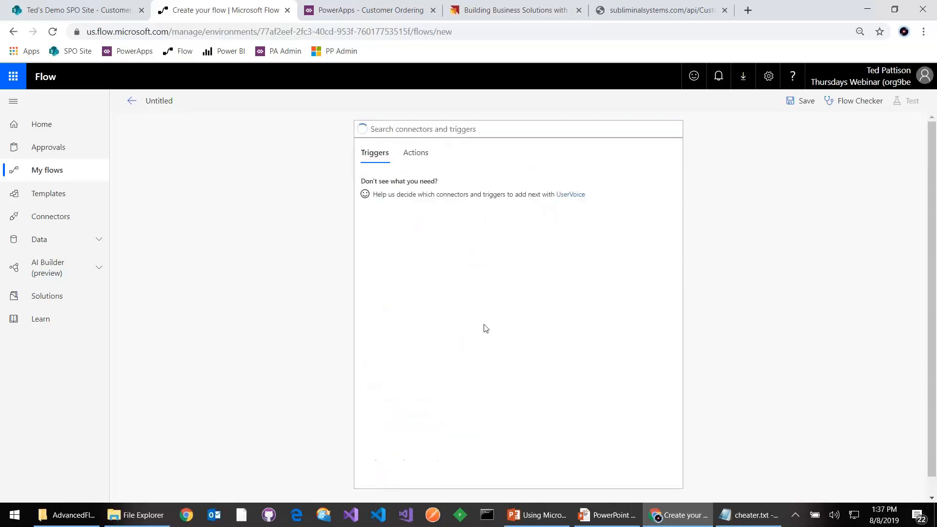
pyautogui.click(419, 187)
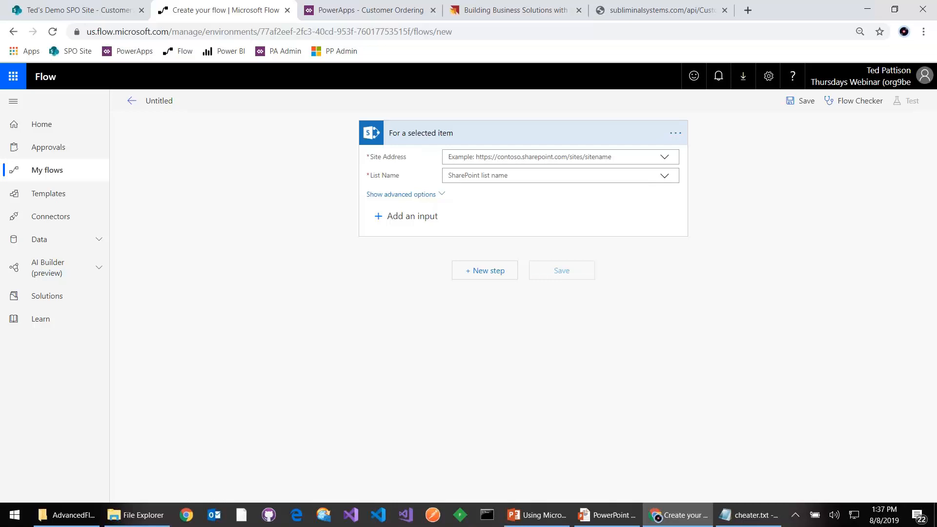
# - Abandon the untitled flow and switch to the CPT Labs (default) environment
pyautogui.click(849, 83)
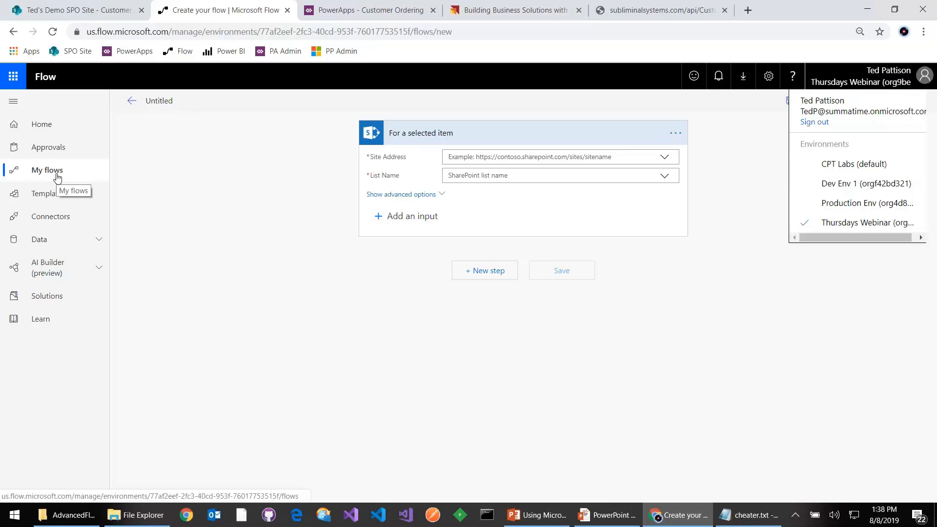
pyautogui.click(848, 85)
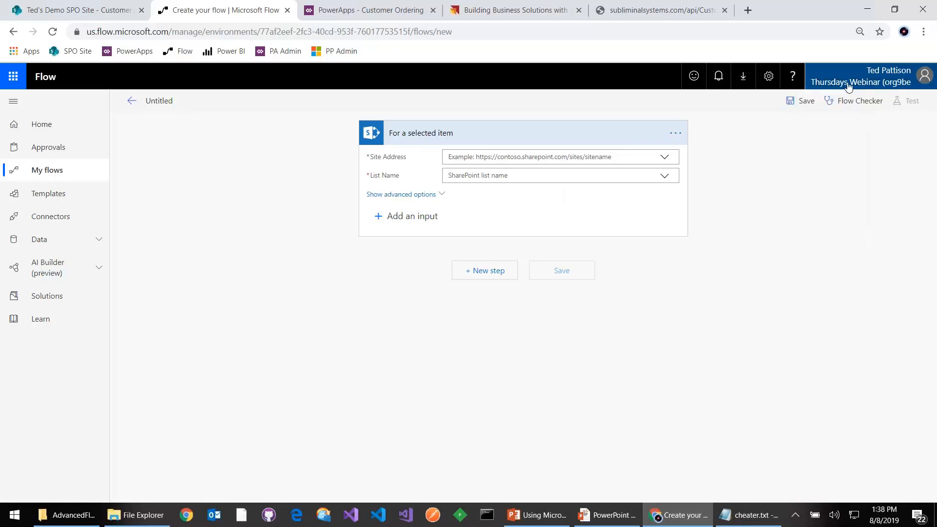
pyautogui.click(874, 82)
pyautogui.click(874, 165)
pyautogui.click(530, 101)
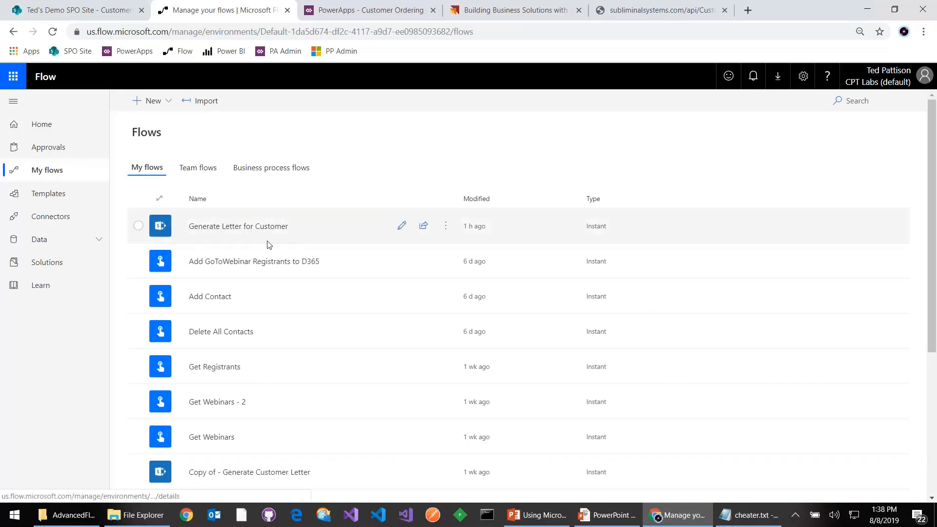
# - From the SharePoint Customers list, create a flow from the "Complete a custom action for the selected item" template using the existing SharePoint connection
pyautogui.click(83, 17)
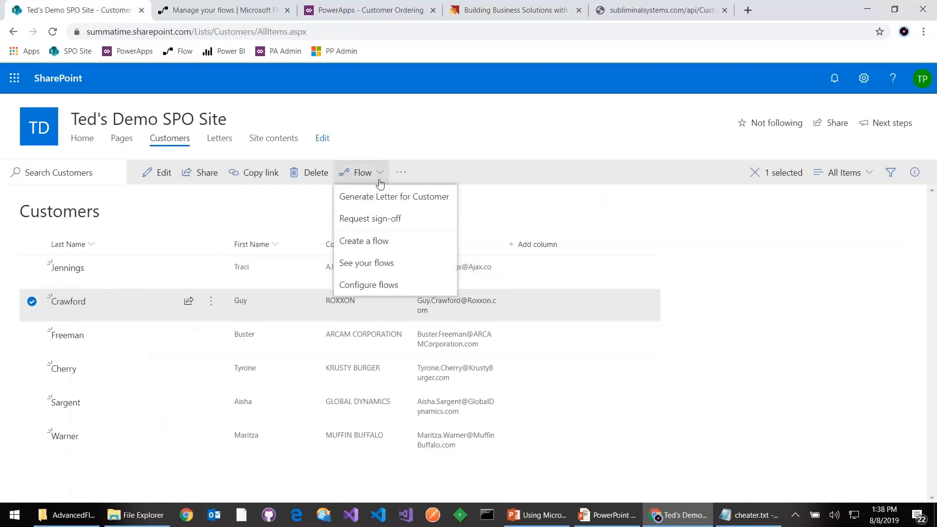
pyautogui.click(379, 244)
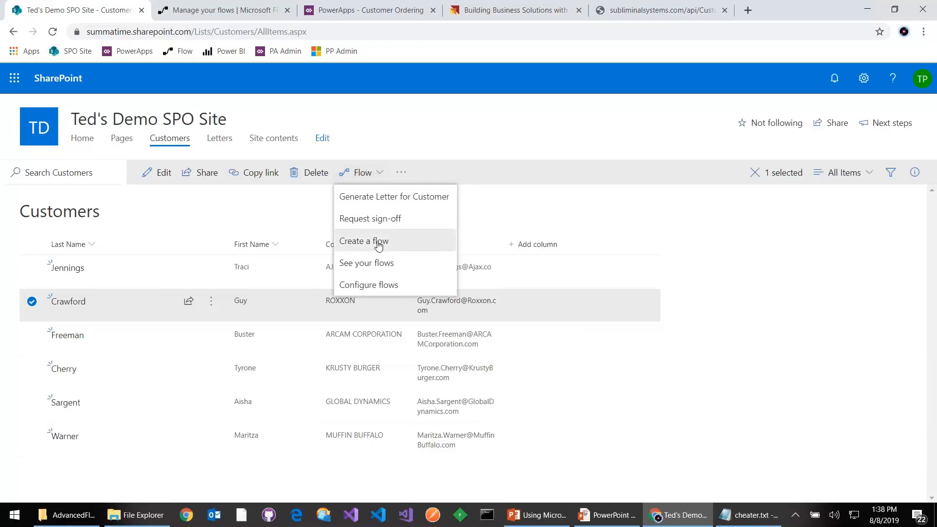
pyautogui.scroll(-1, 859, 410)
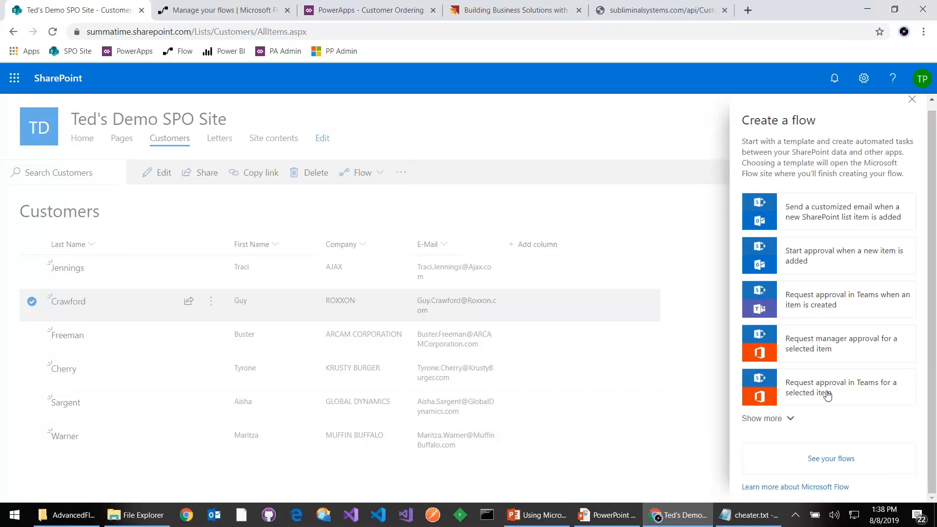
pyautogui.click(773, 423)
pyautogui.scroll(-5, 823, 411)
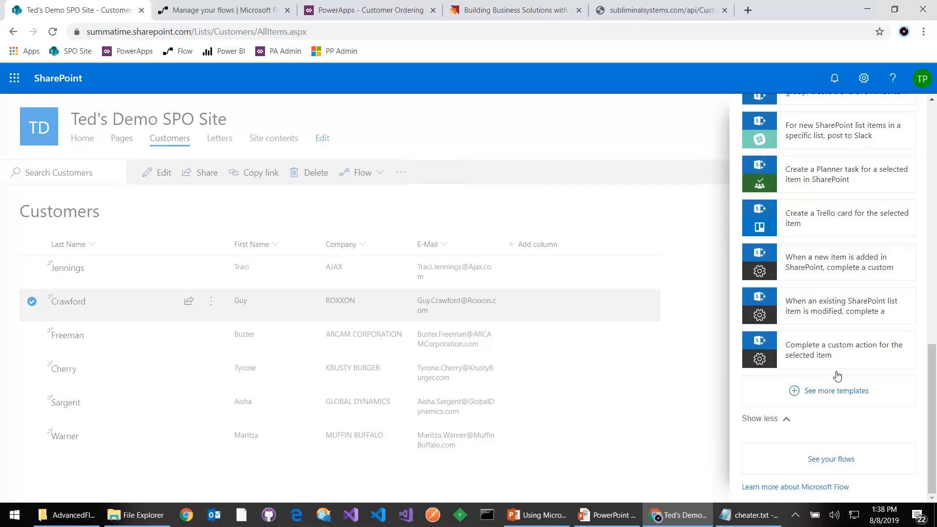
pyautogui.click(790, 350)
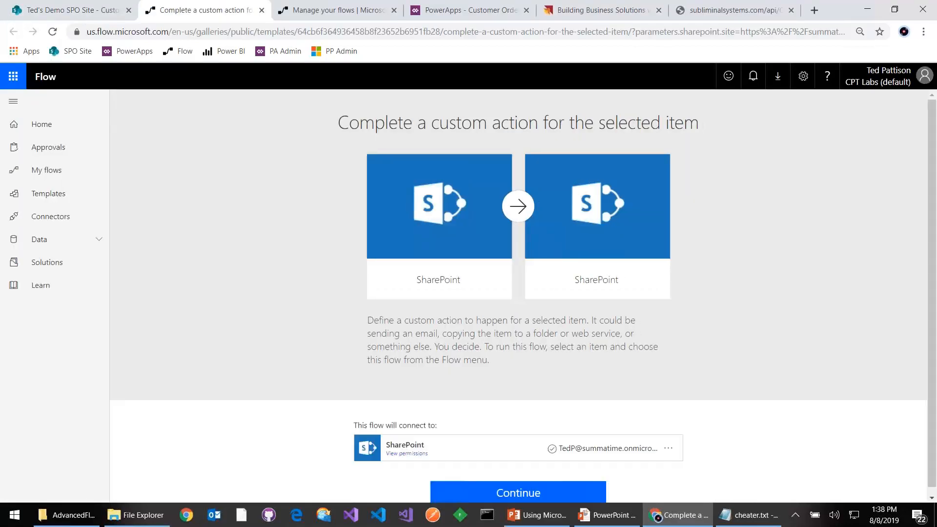
pyautogui.scroll(-1, 454, 268)
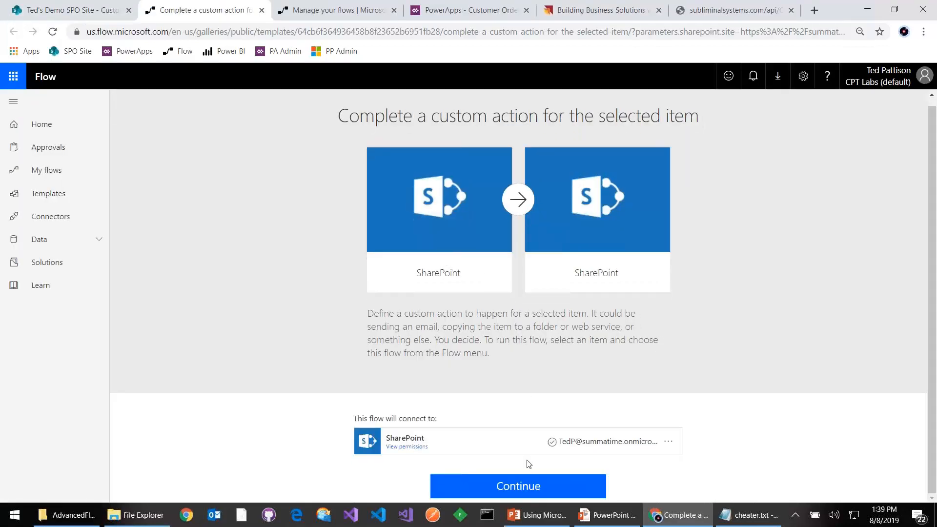
pyautogui.click(519, 487)
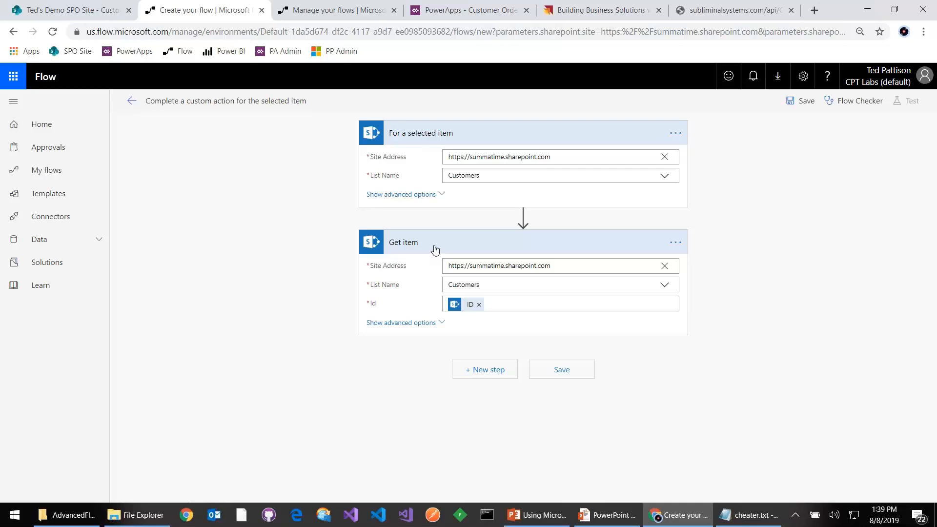
# - Rename the flow to the owner's first name in possessive form followed by "New Command for Letter creation"
pyautogui.click(158, 100)
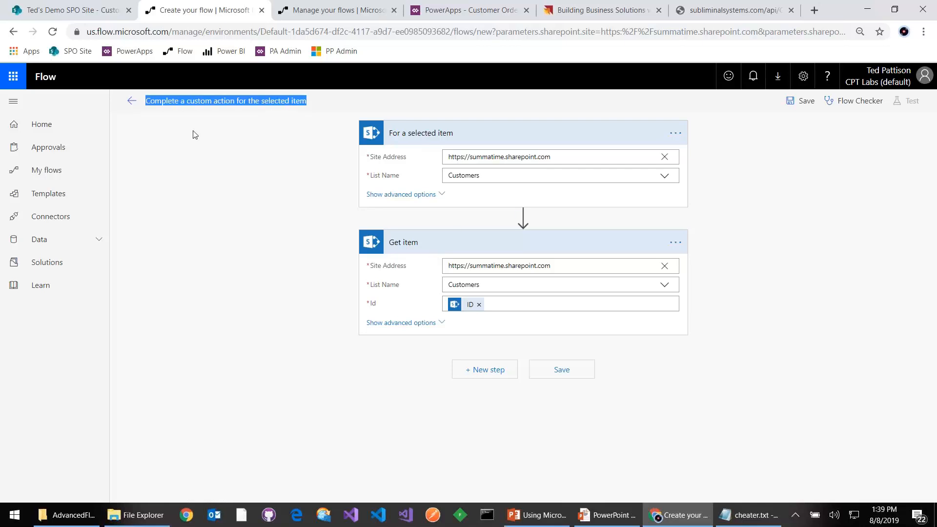
pyautogui.write('Ted')
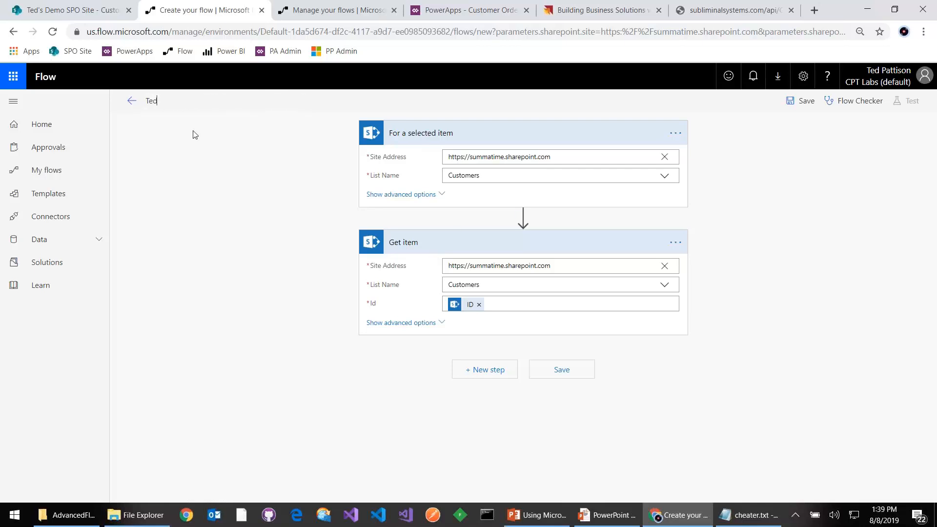
pyautogui.write('s New Command  for Letter creation')
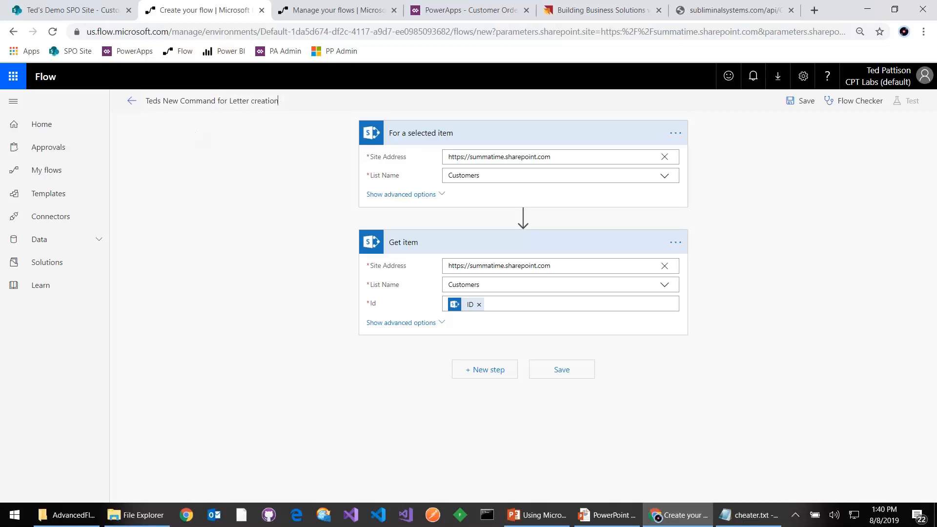
# - Search the actions for "word online" and add Populate a Microsoft Word template after the Get item action
pyautogui.click(486, 370)
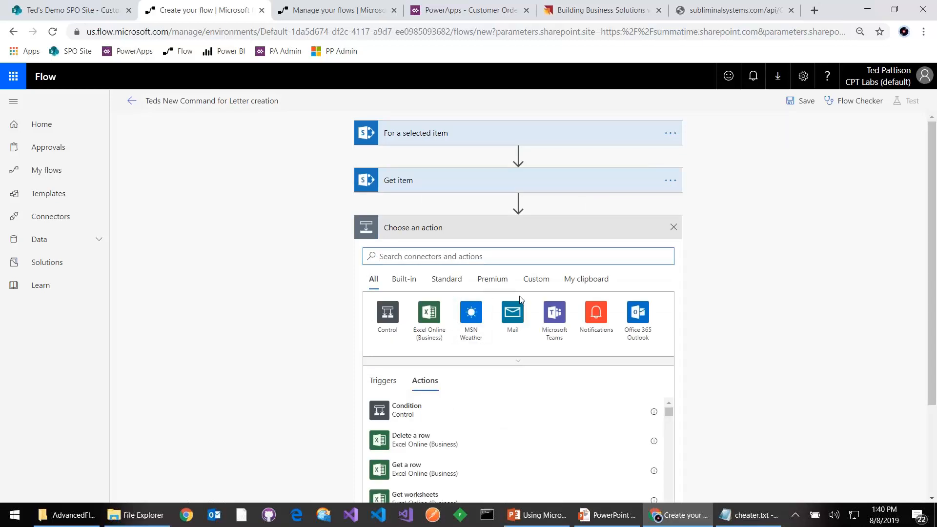
pyautogui.write('wor')
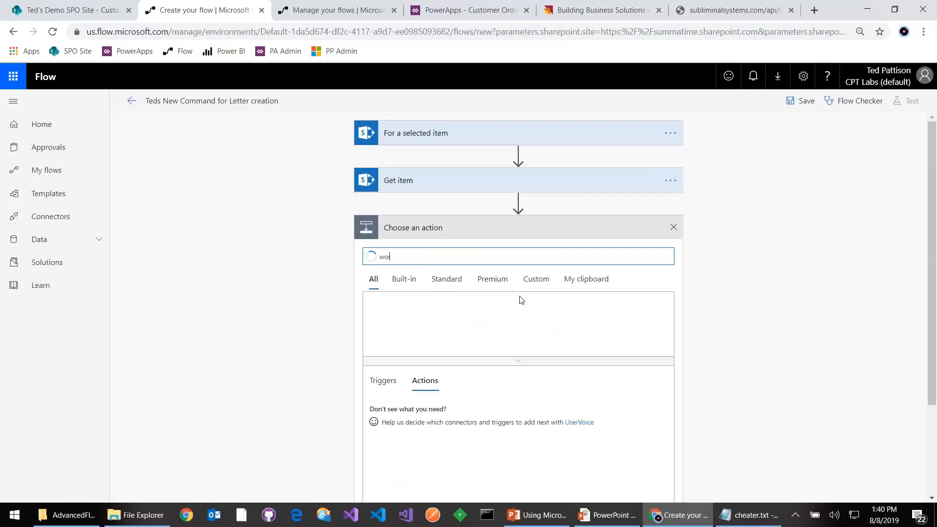
pyautogui.write('d online')
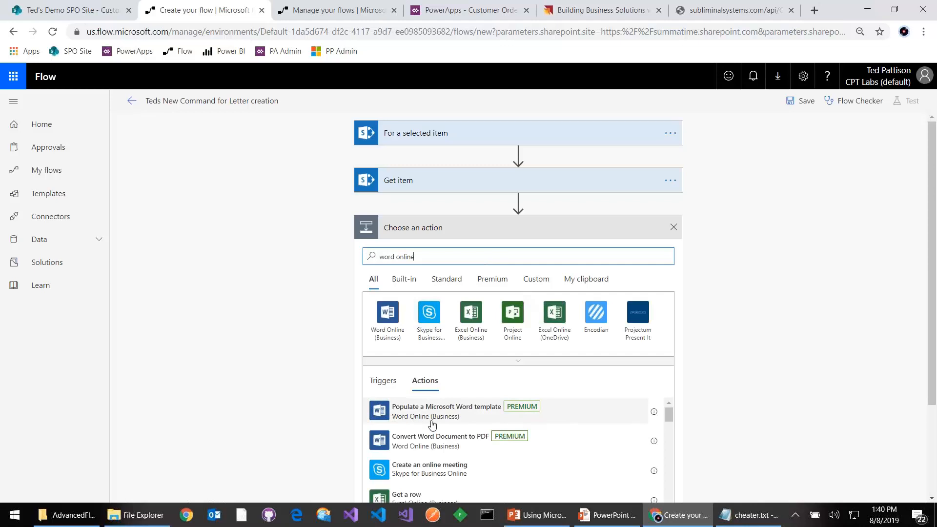
pyautogui.click(484, 415)
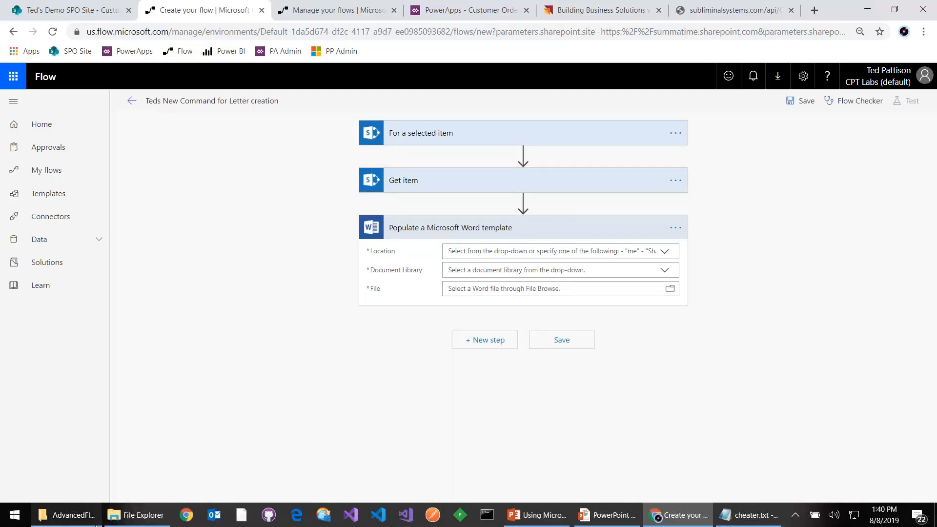
# - Open CustomerLetterTemplate.docx from the FlowForSharePoint folder on drive C: in Word, enable editing and maximize its window
pyautogui.moveTo(82, 518)
pyautogui.click(65, 466)
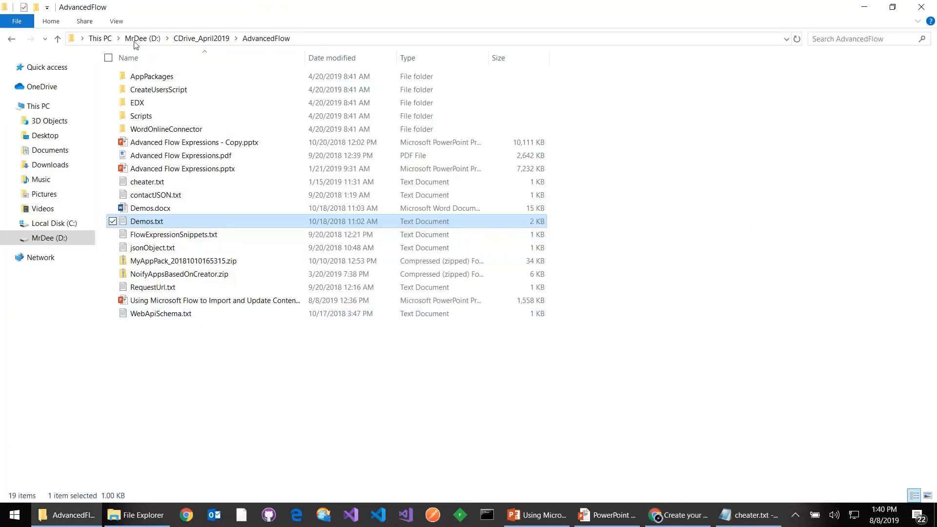
pyautogui.click(100, 38)
pyautogui.doubleClick(215, 173)
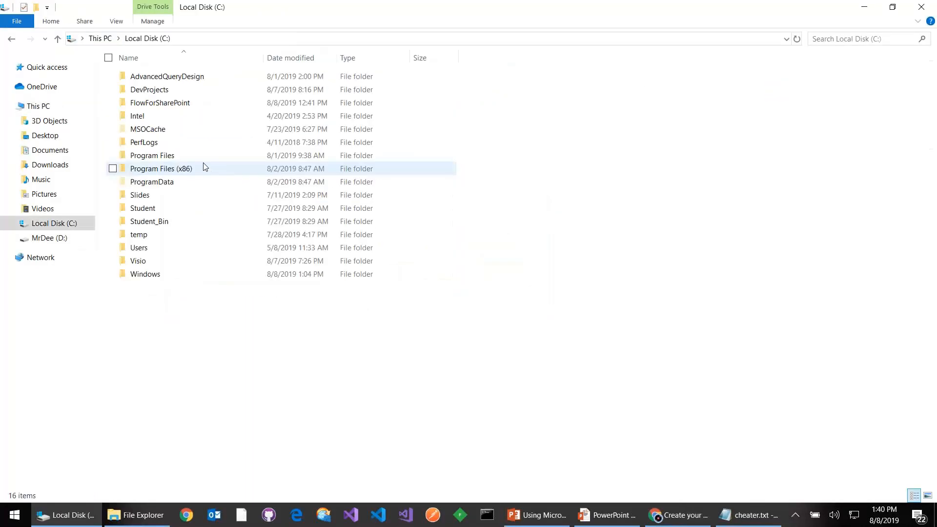
pyautogui.doubleClick(173, 104)
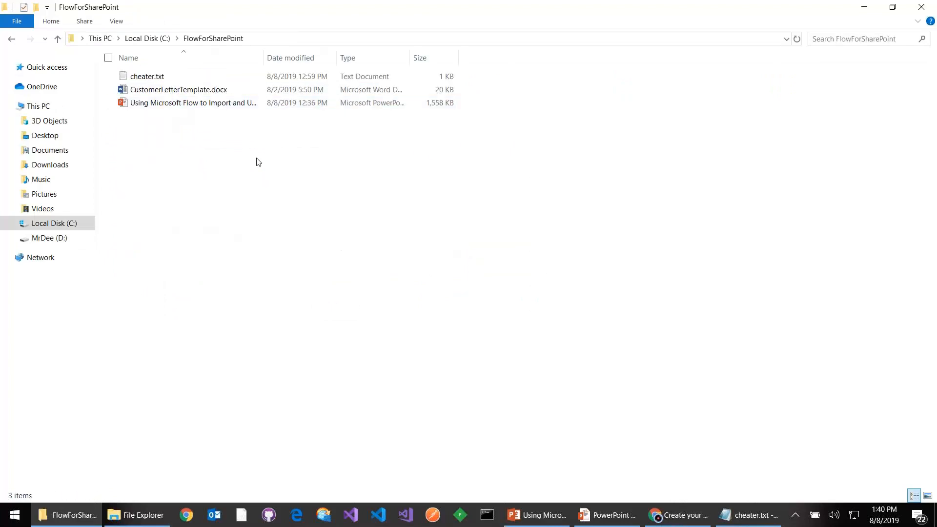
pyautogui.doubleClick(202, 93)
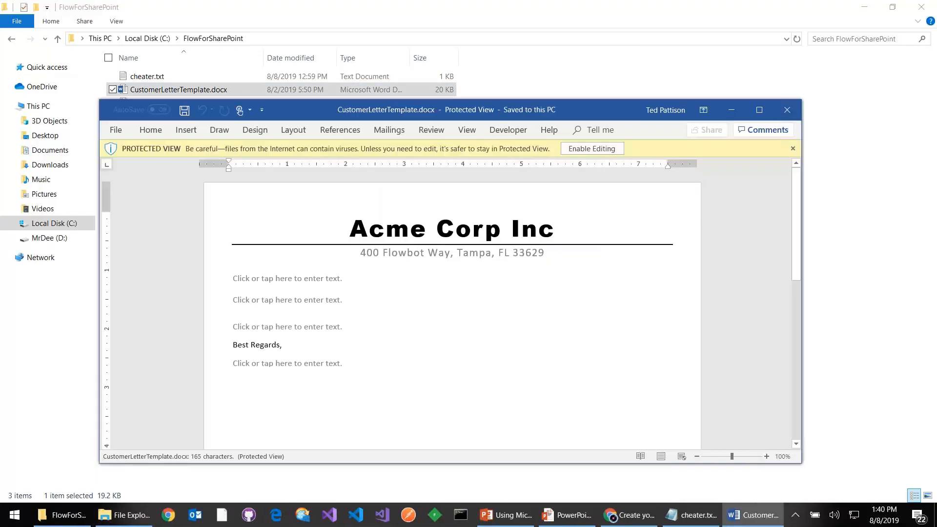
pyautogui.click(597, 148)
pyautogui.click(767, 113)
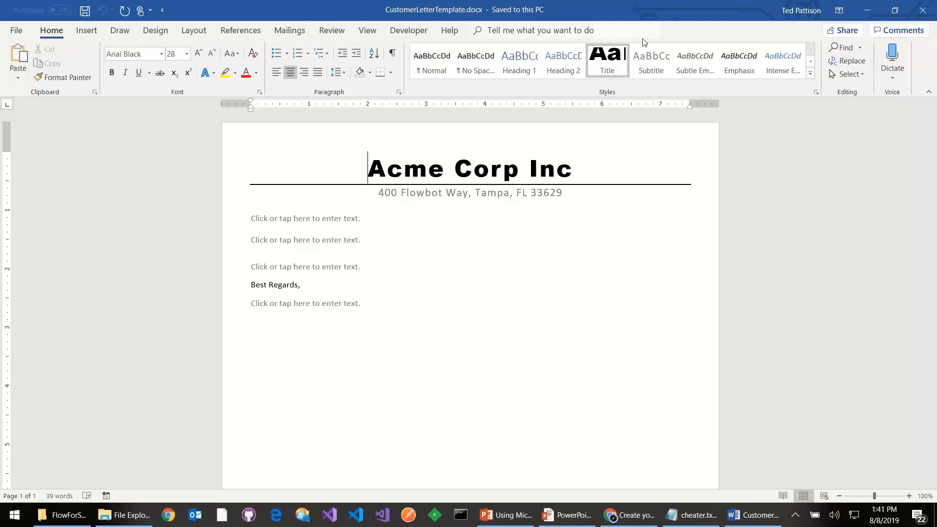
# - Check in Word's ribbon customization options that the Developer entry is enabled among the main tabs
pyautogui.rightClick(717, 37)
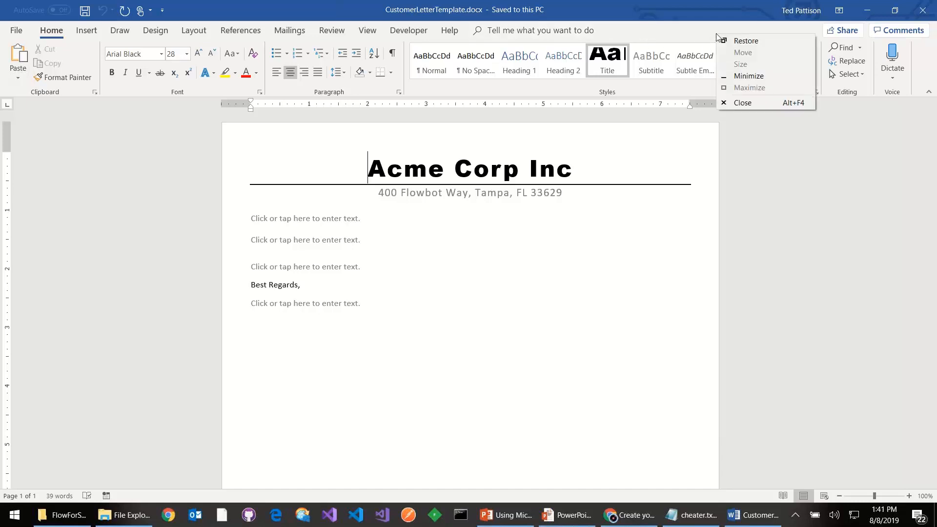
pyautogui.rightClick(653, 88)
pyautogui.rightClick(654, 88)
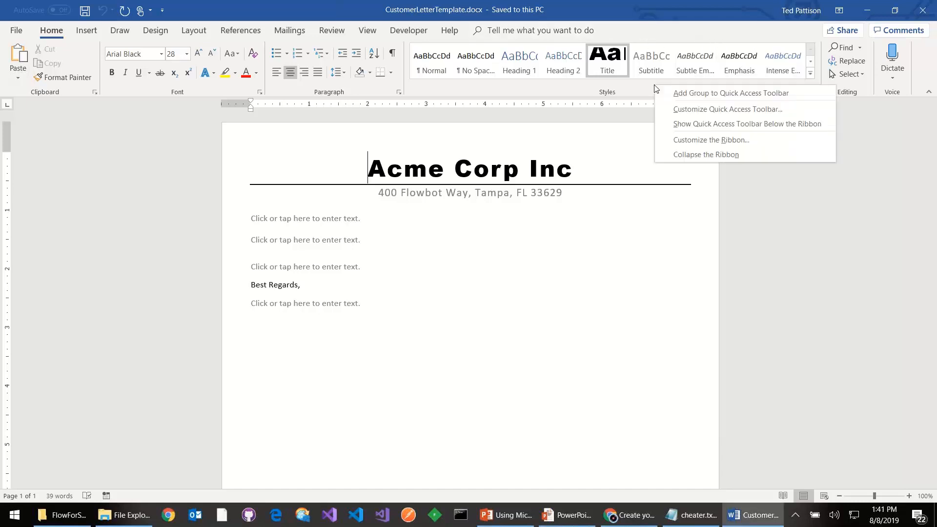
pyautogui.click(745, 142)
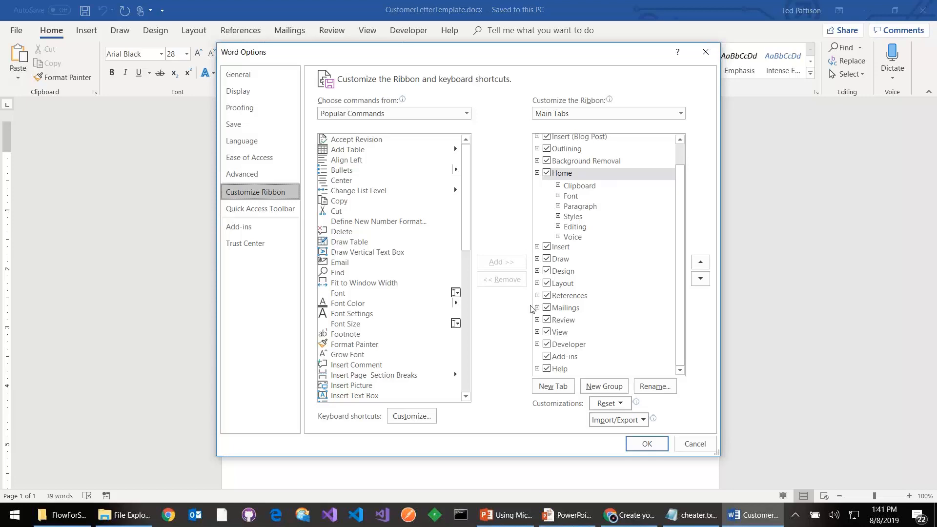
pyautogui.click(549, 344)
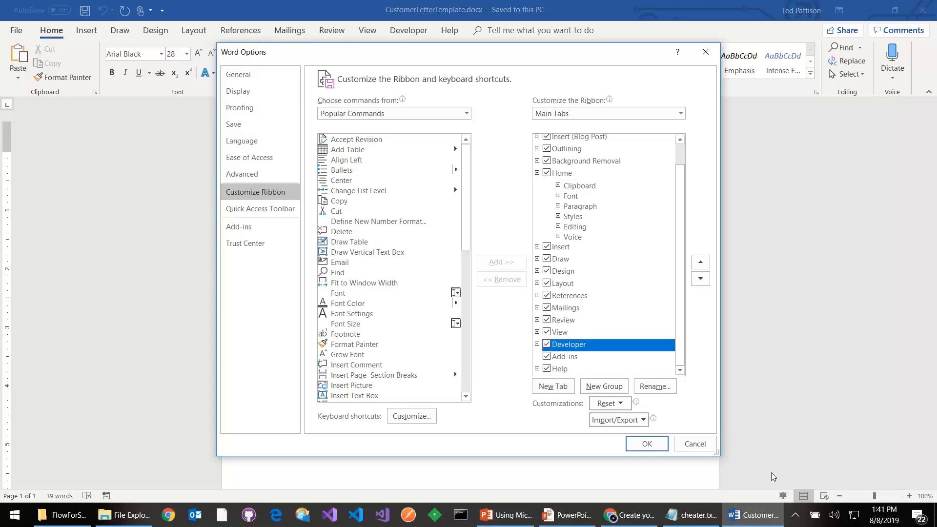
pyautogui.click(647, 444)
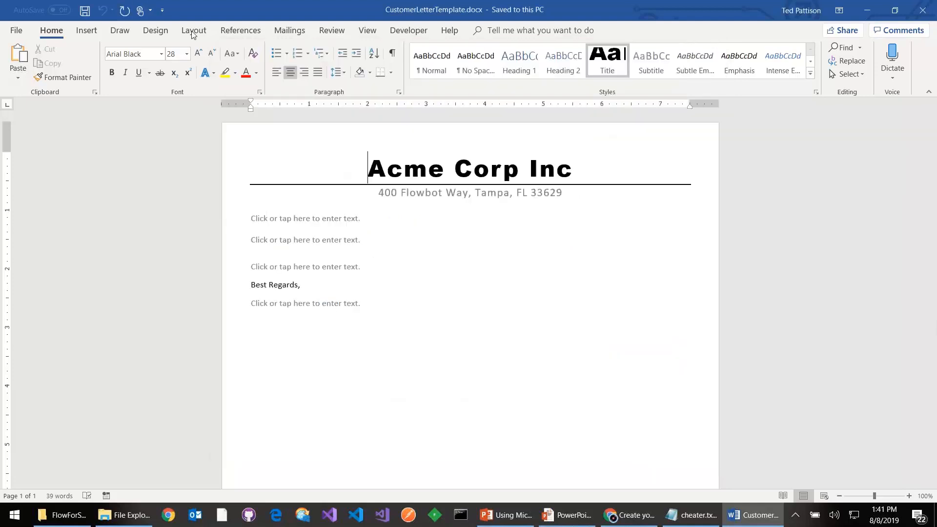
# - Add three new lines below the letter's last placeholder and insert a plain text content control on the last one
pyautogui.click(409, 30)
pyautogui.click(442, 301)
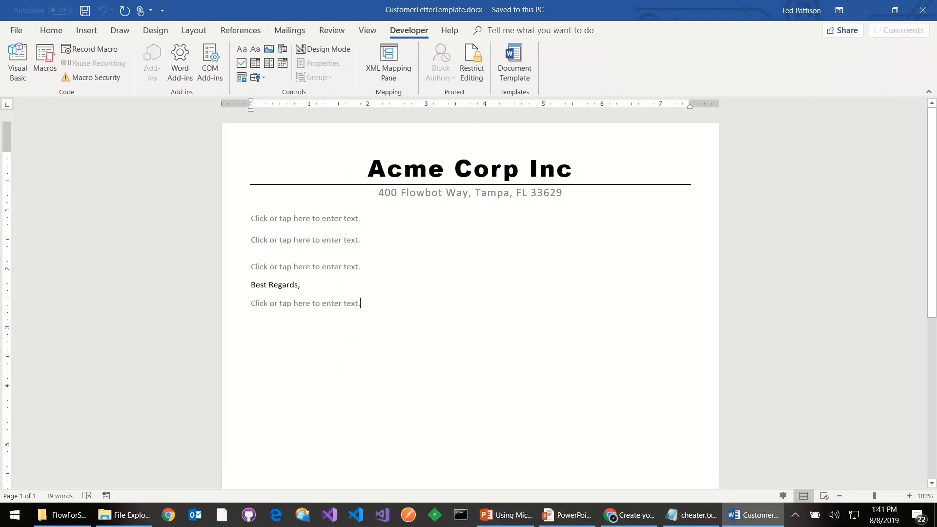
pyautogui.press('Return')
pyautogui.press('Return')
pyautogui.press('Return')
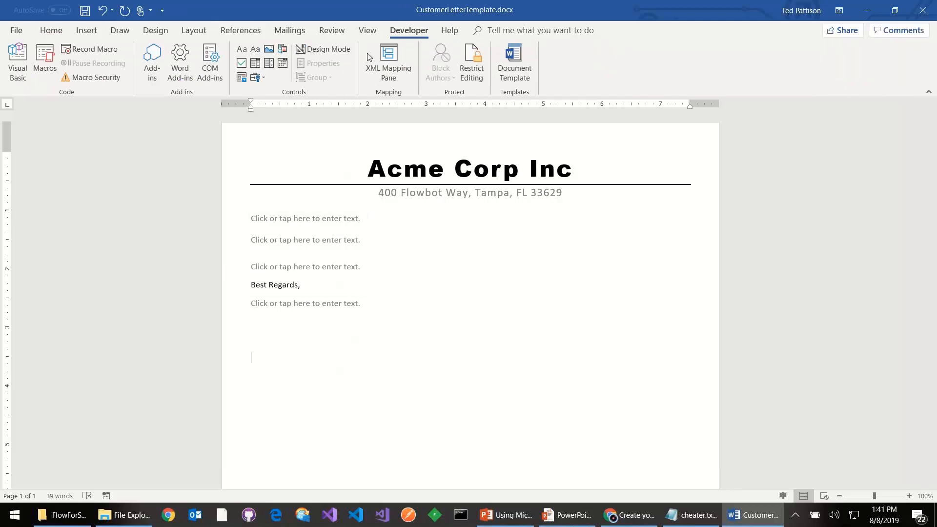
pyautogui.click(255, 54)
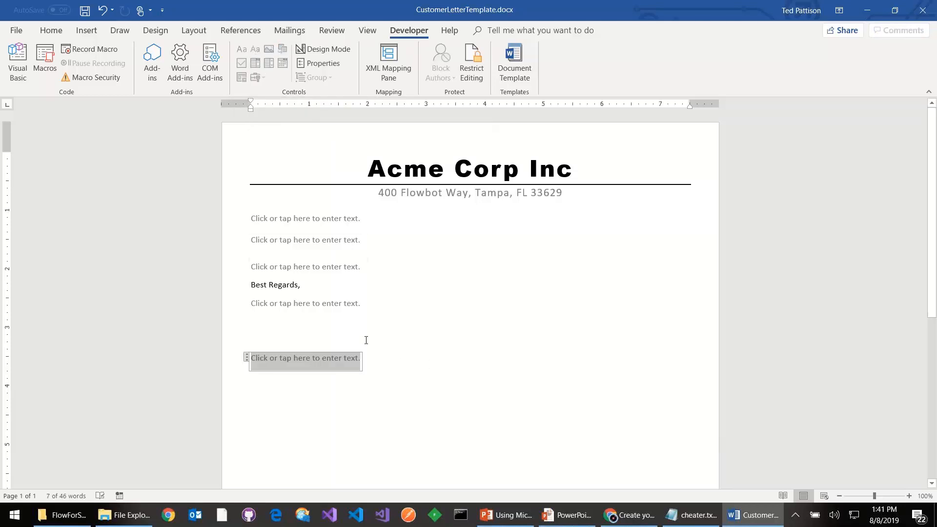
pyautogui.click(345, 329)
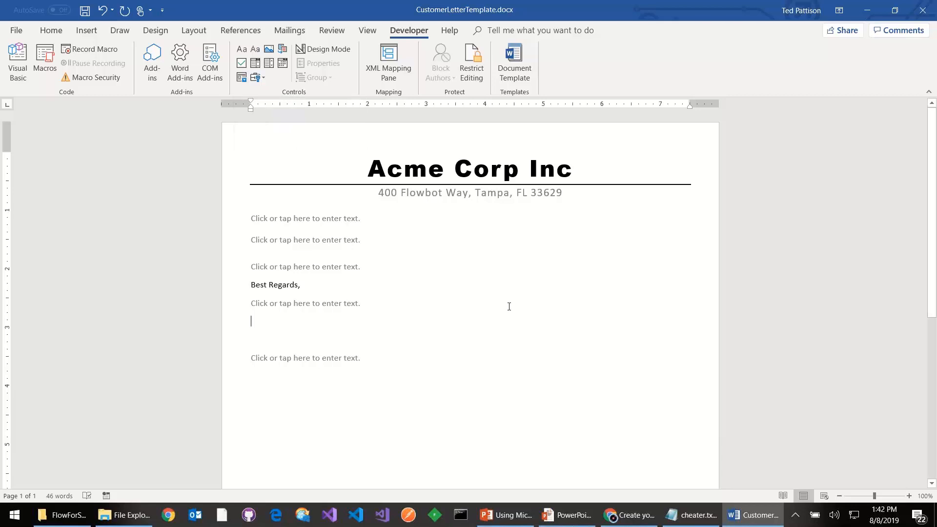
# - Examine the title and tag in the MailingAddress content control's properties, leaving them without changes
pyautogui.click(361, 220)
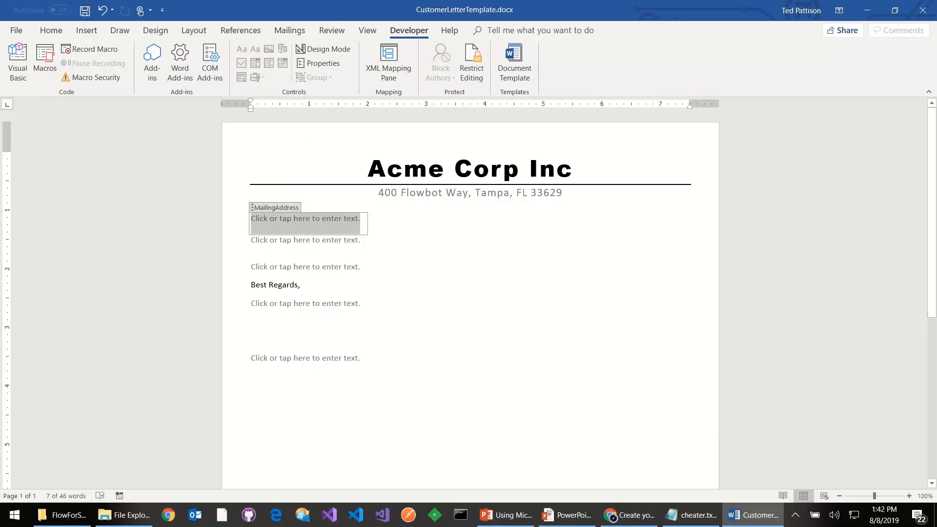
pyautogui.click(320, 65)
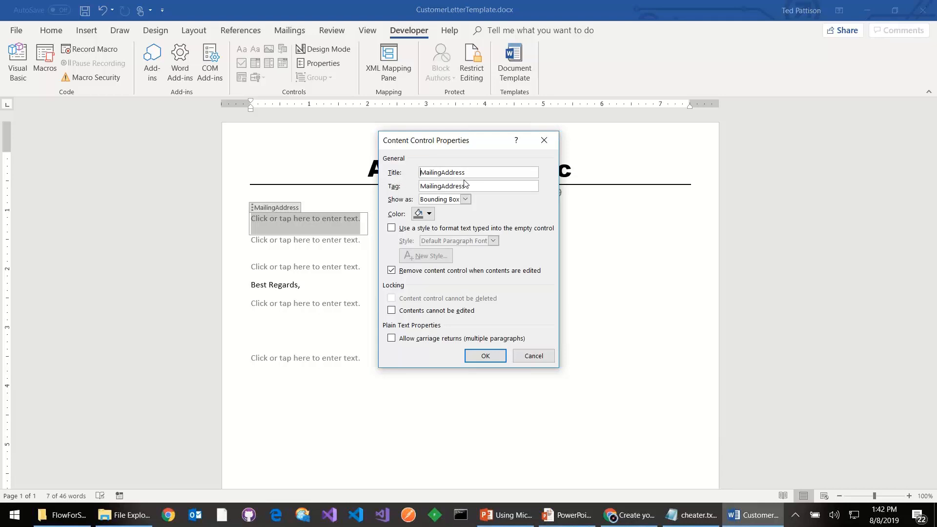
pyautogui.moveTo(472, 173); pyautogui.dragTo(419, 173)
pyautogui.click(533, 356)
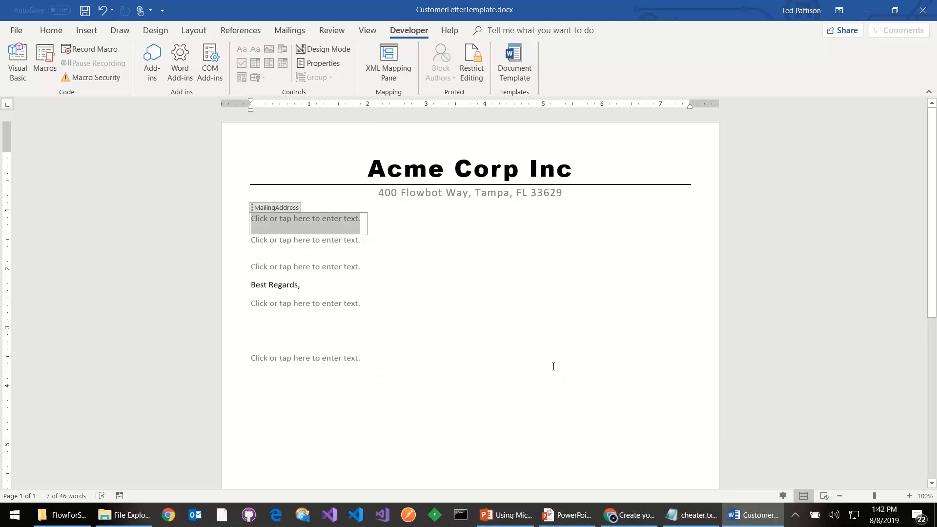
# - Undo the added content control and blank lines, save the letter template, and select the MailingAddress control
pyautogui.hotkey('ctrl', 'z')
pyautogui.hotkey('ctrl', 's')
pyautogui.click(324, 226)
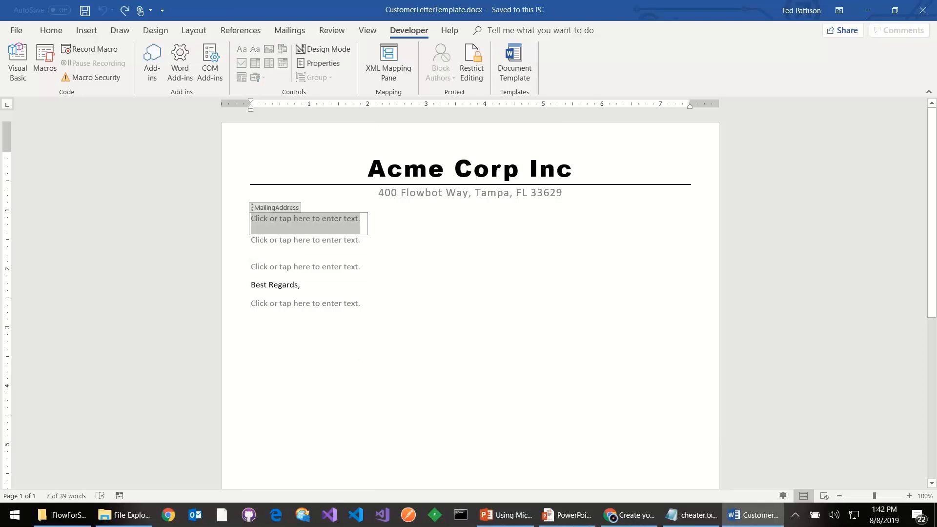
# - Inspect the Date, LetterContent and LetterAuthor content controls in the letter template, and close the document
pyautogui.click(331, 239)
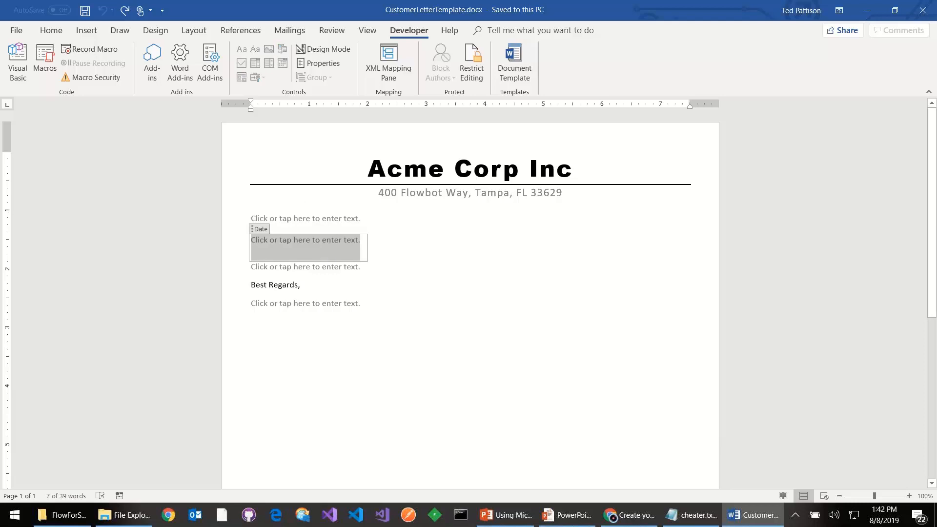
pyautogui.click(328, 267)
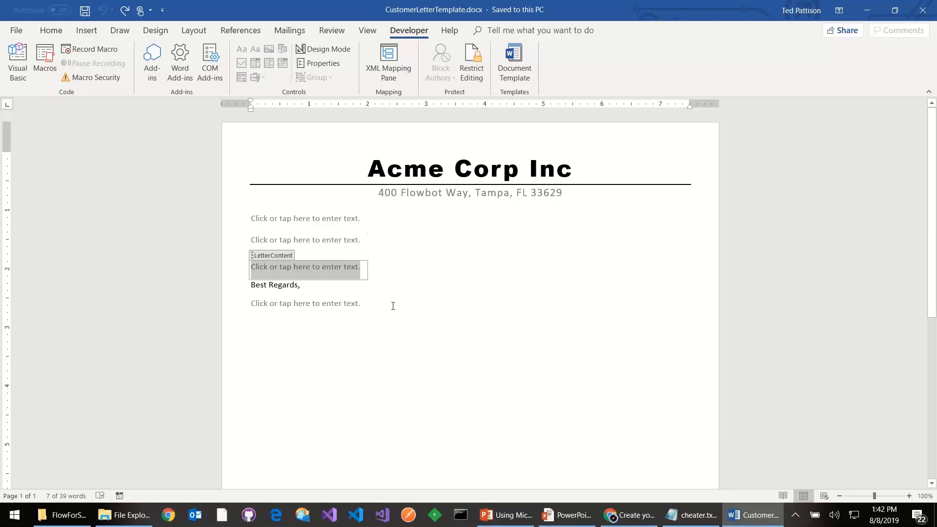
pyautogui.click(348, 305)
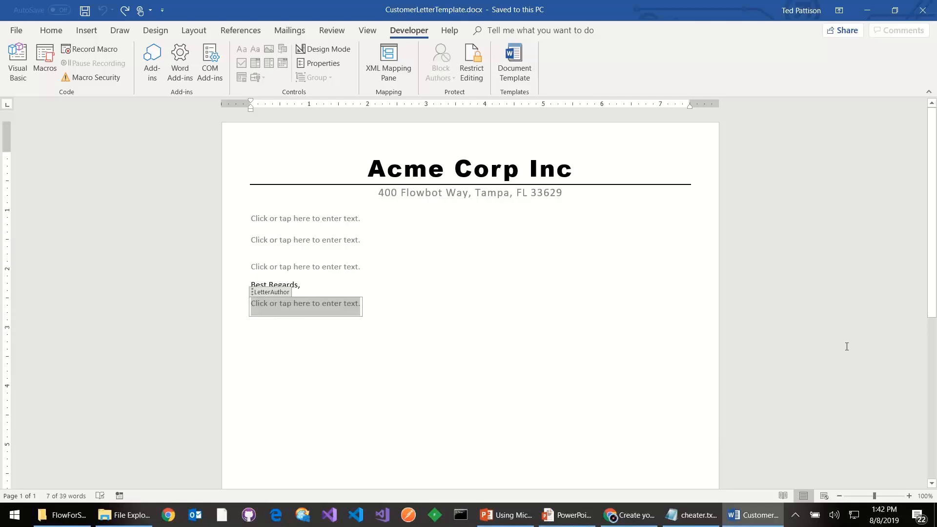
pyautogui.click(924, 12)
# - Switch to the browser and view the Templates folder of the SharePoint site's Letters library
pyautogui.hotkey('alt', 'Tab')
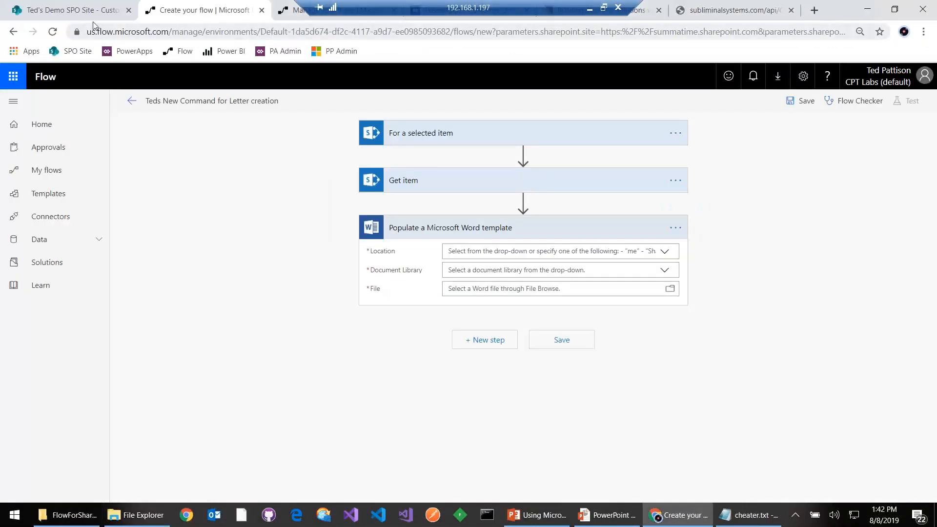
pyautogui.click(92, 16)
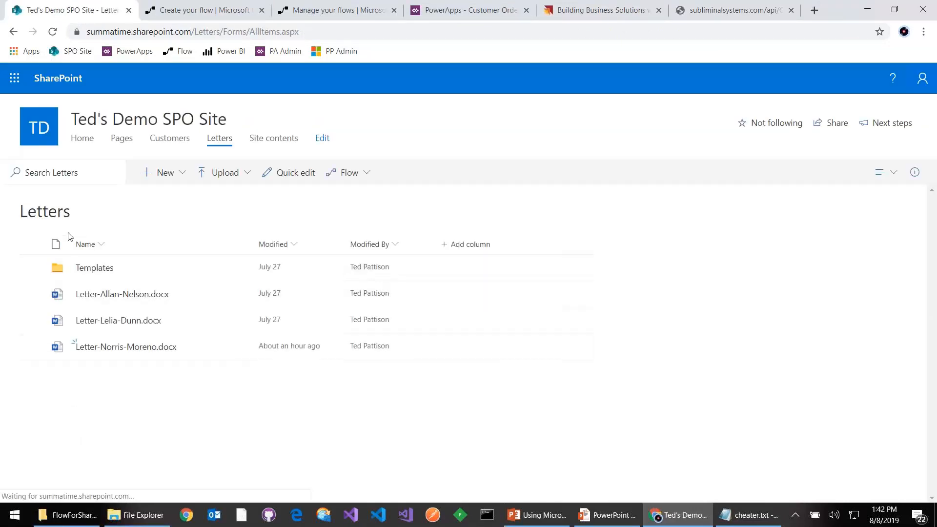
pyautogui.click(91, 272)
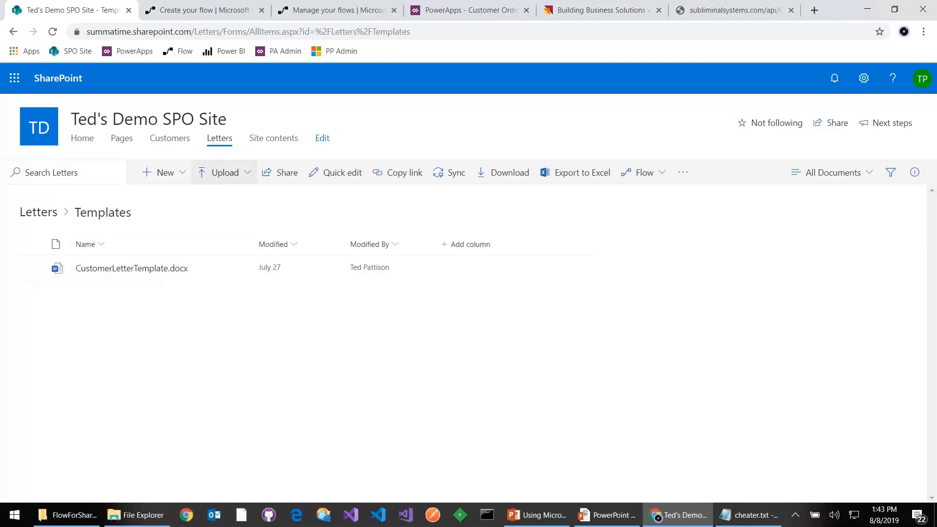
# - Back in the flow, set the Word template action's location to the Demo SPO SharePoint site and its document library to Letters
pyautogui.click(197, 13)
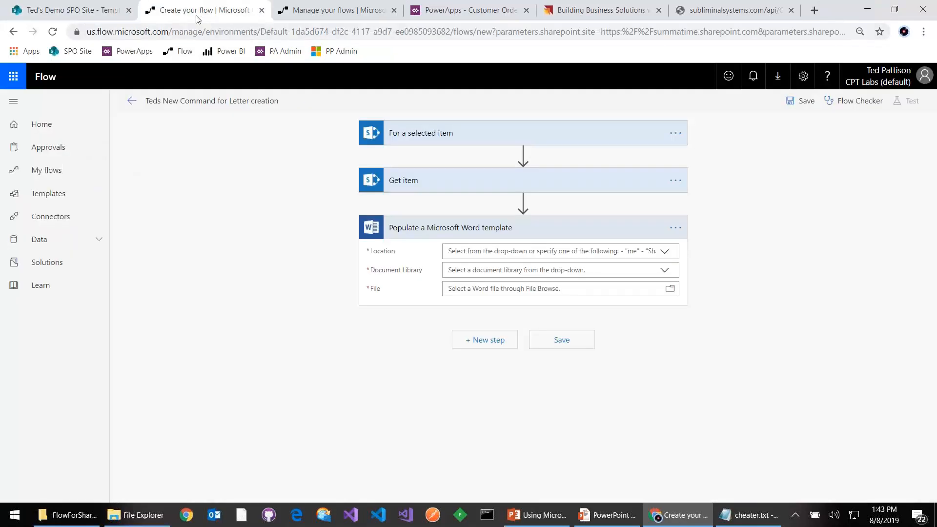
pyautogui.click(673, 253)
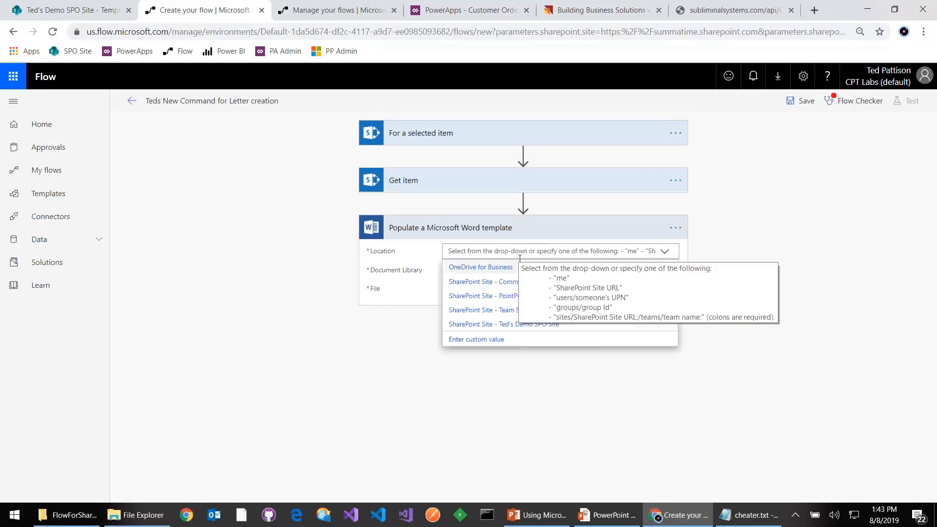
pyautogui.click(503, 325)
pyautogui.click(665, 271)
pyautogui.click(467, 316)
pyautogui.click(471, 292)
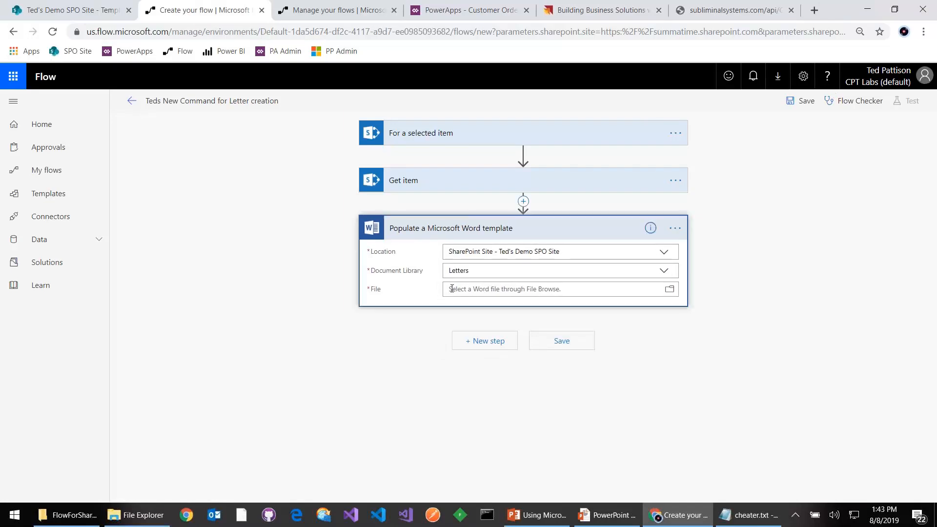
# - Choose CustomerLetterTemplate.docx from the Templates folder as the Word template action's file
pyautogui.click(671, 290)
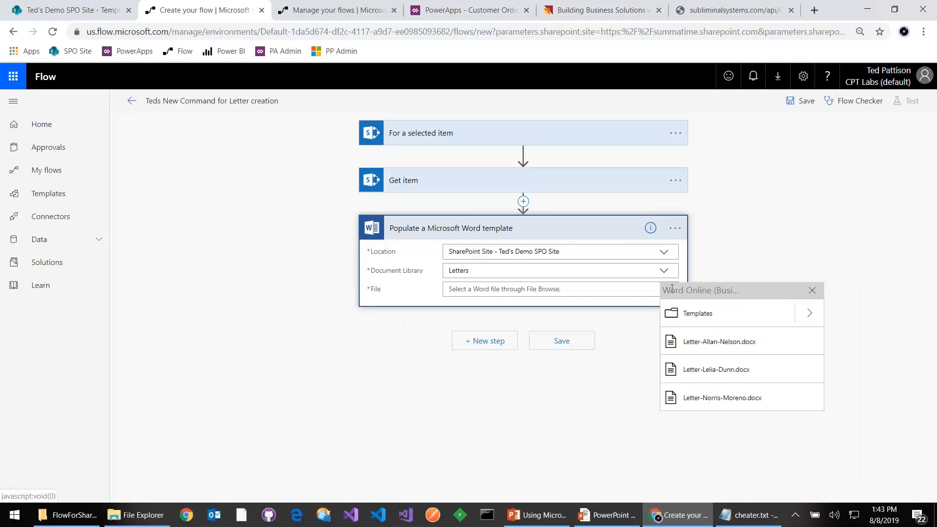
pyautogui.click(814, 318)
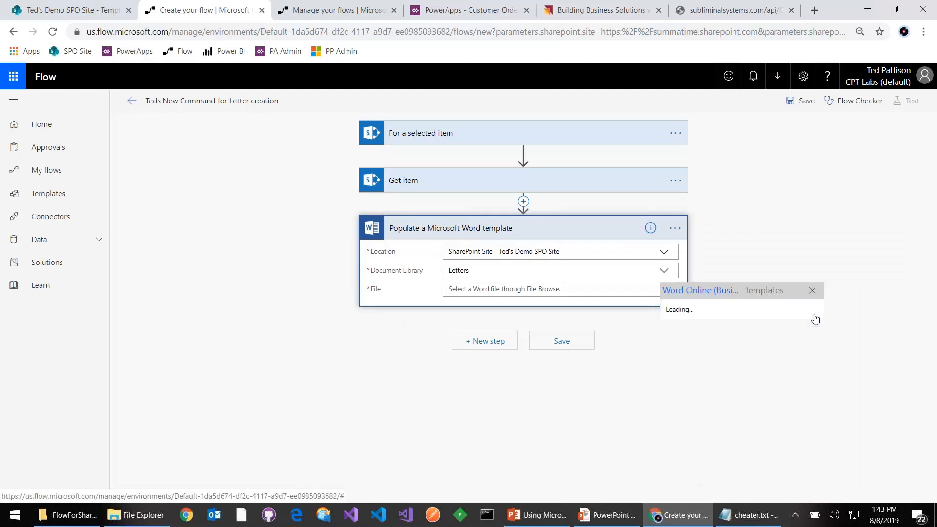
pyautogui.click(715, 313)
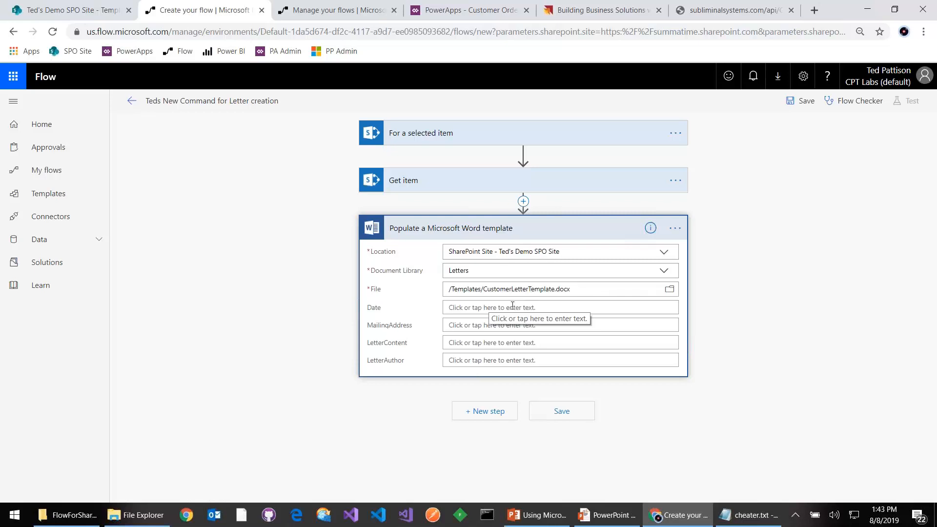
# - Copy convertTimeZone(utcnow(),'UTC','Eastern Standard Time','MMM d, yyyy') from cheater.txt and enter it as an expression for the Date field
pyautogui.click(754, 521)
pyautogui.moveTo(473, 220); pyautogui.dragTo(103, 220)
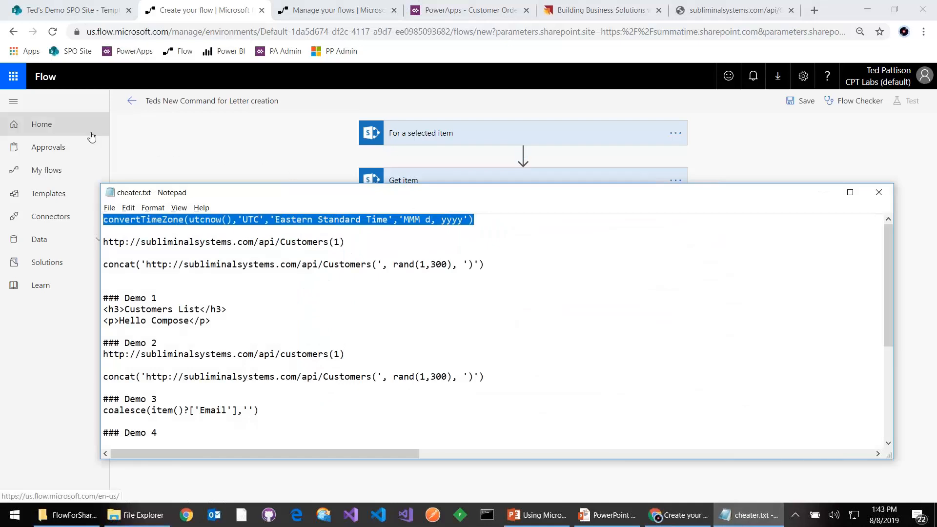
pyautogui.click(878, 192)
pyautogui.click(543, 266)
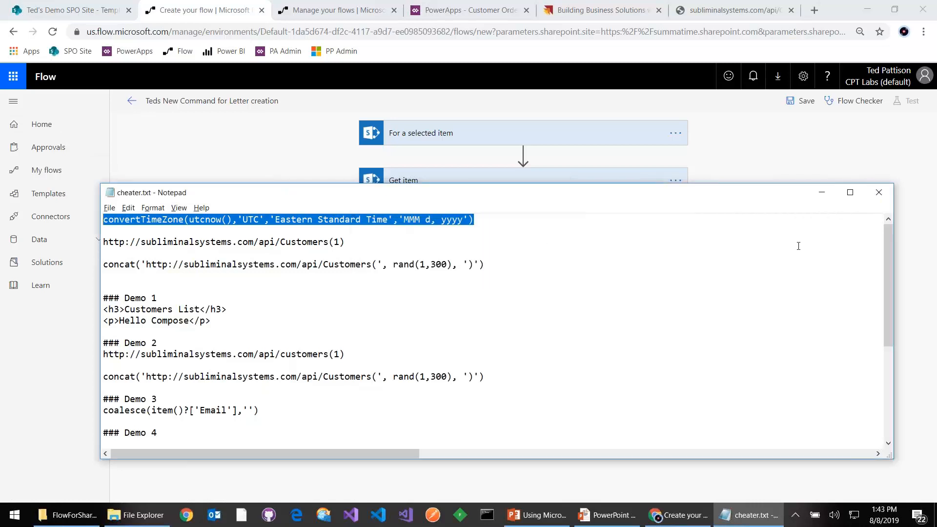
pyautogui.click(822, 193)
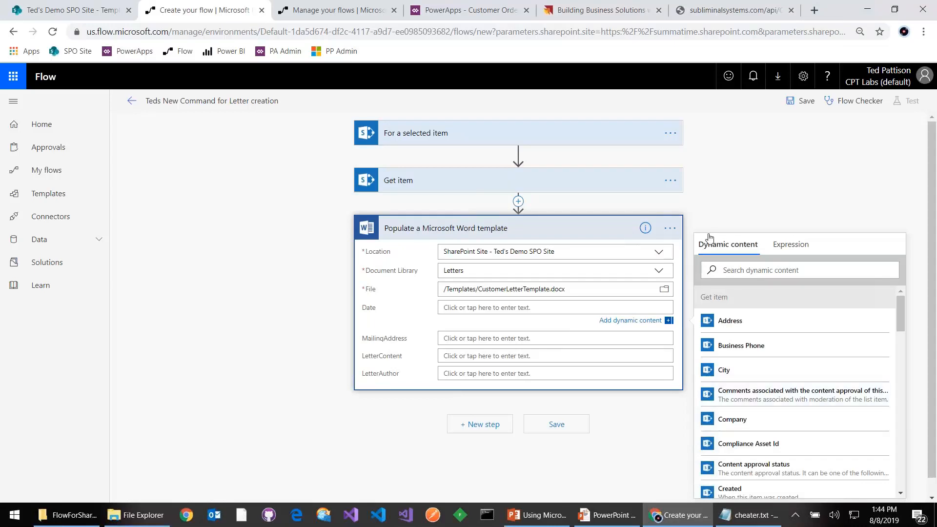
pyautogui.click(790, 245)
pyautogui.hotkey('ctrl', 'v')
# - Review the arguments of the convertTimeZone expression in cheater.txt and insert the prepared expression into the flow's Date field
pyautogui.hotkey('alt', 'Tab')
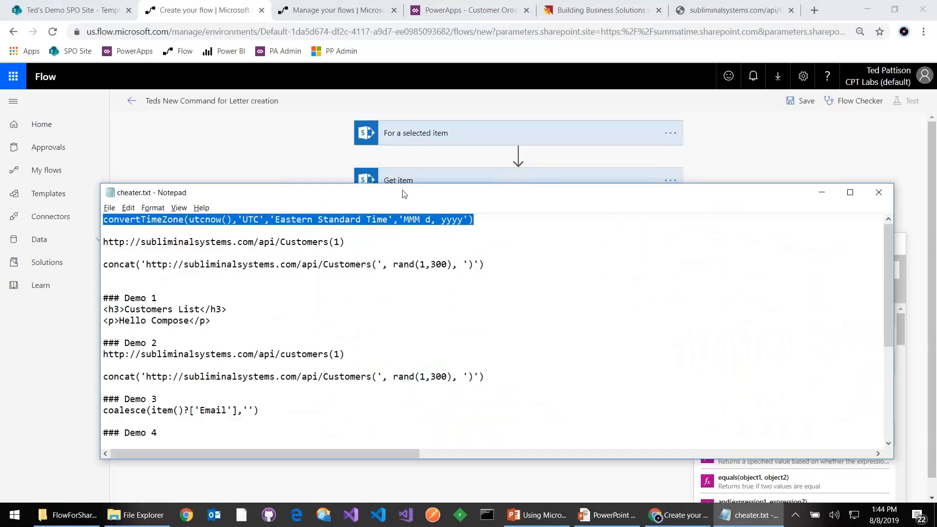
pyautogui.doubleClick(210, 220)
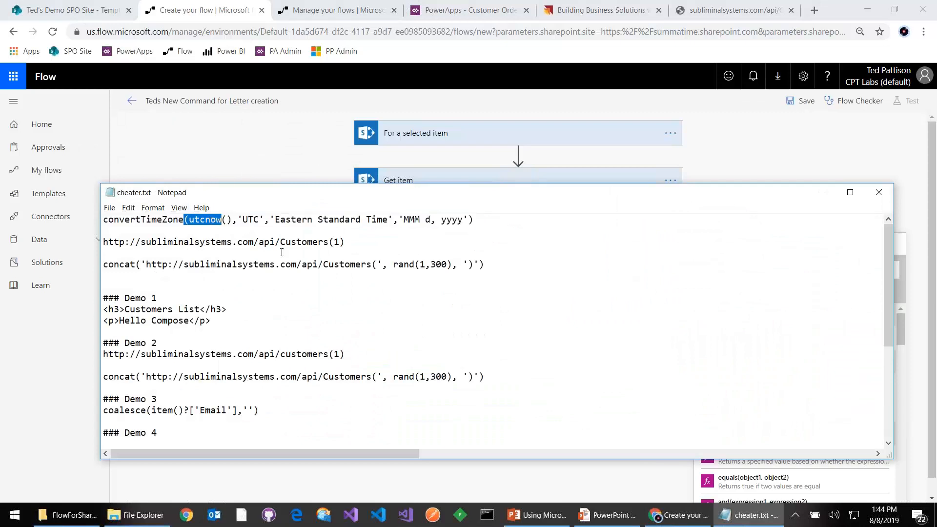
pyautogui.doubleClick(253, 221)
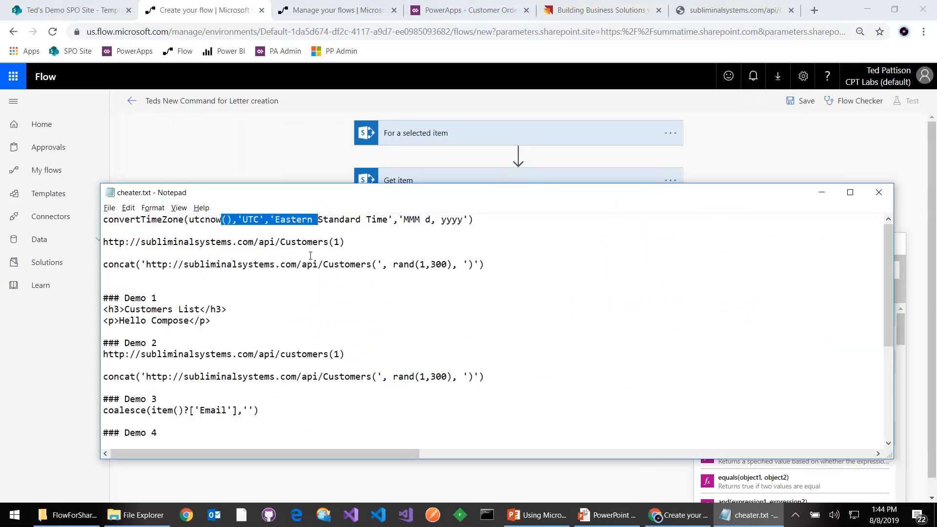
pyautogui.click(251, 218)
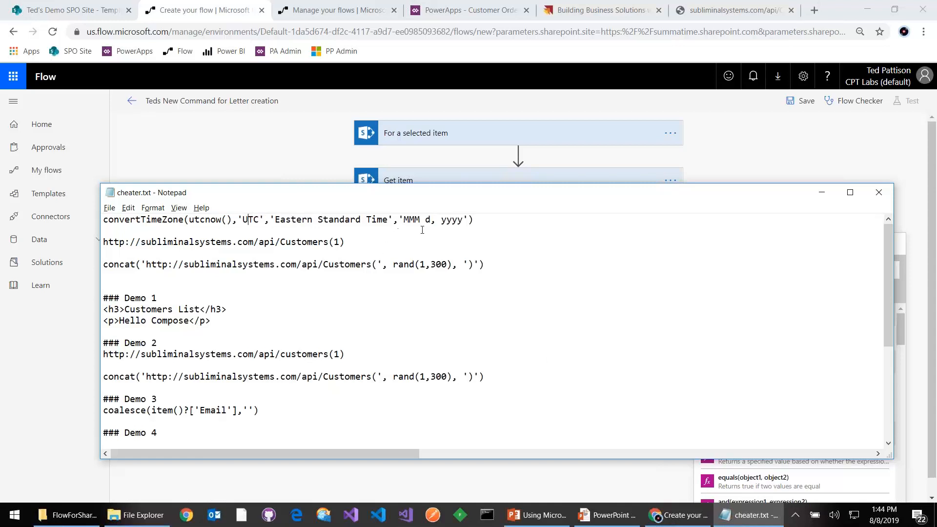
pyautogui.hotkey('alt', 'Tab')
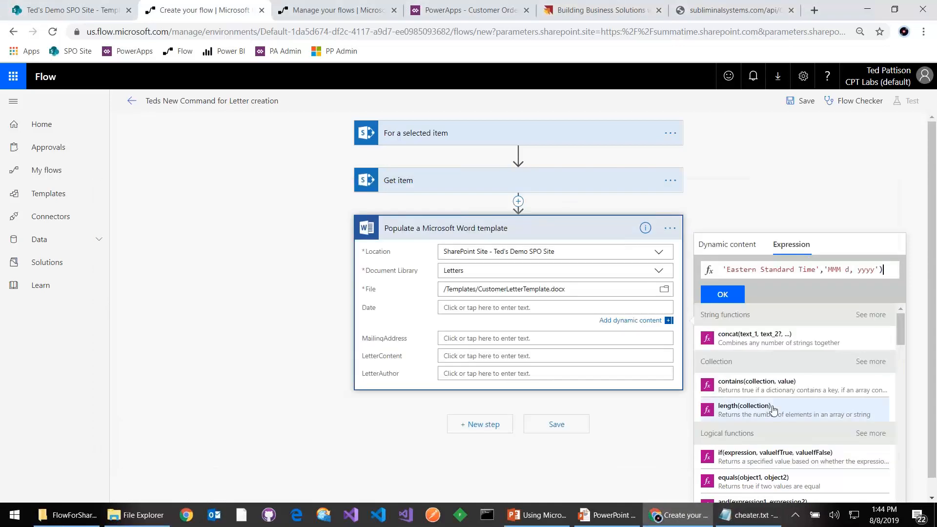
pyautogui.click(726, 297)
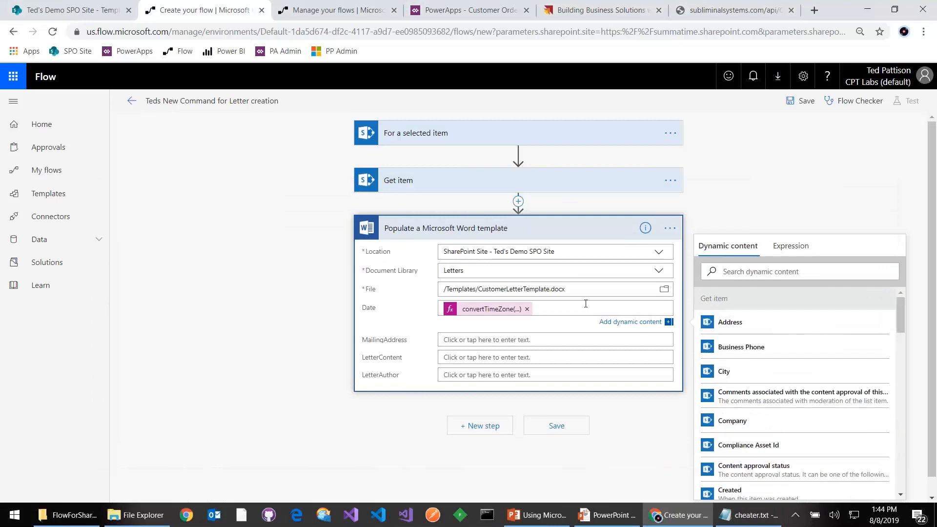
# - Start the MailingAddress field with the First Name and Last Name values from Get item, separated by a space
pyautogui.click(507, 337)
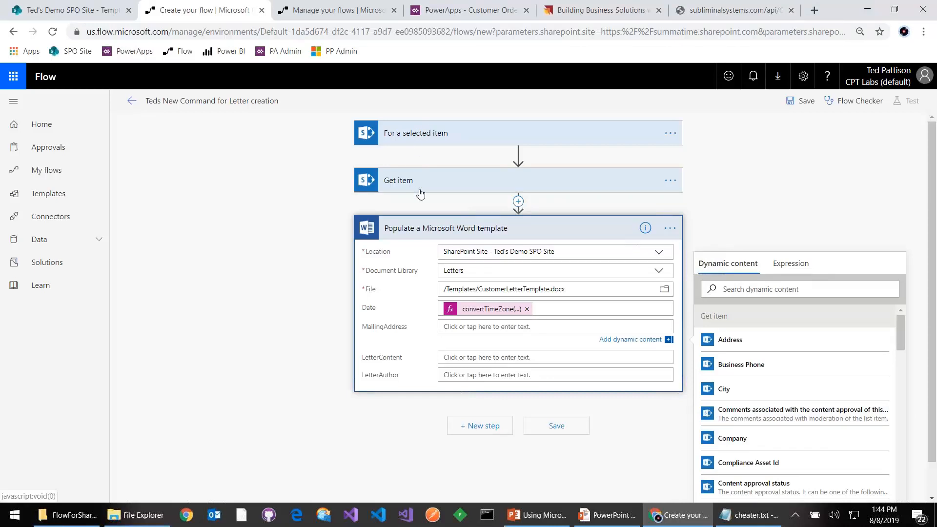
pyautogui.scroll(-4, 800, 457)
pyautogui.scroll(-5, 805, 457)
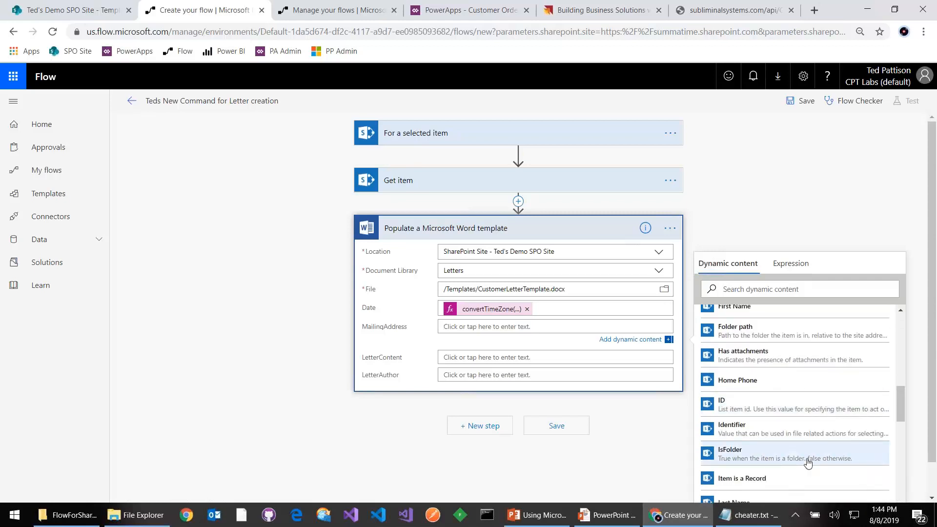
pyautogui.scroll(-2, 809, 463)
pyautogui.scroll(2, 808, 463)
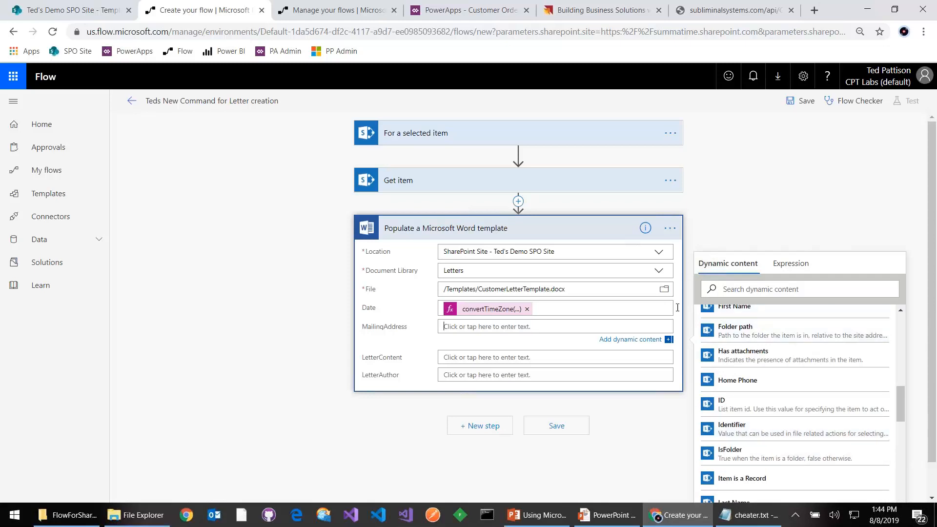
pyautogui.click(709, 314)
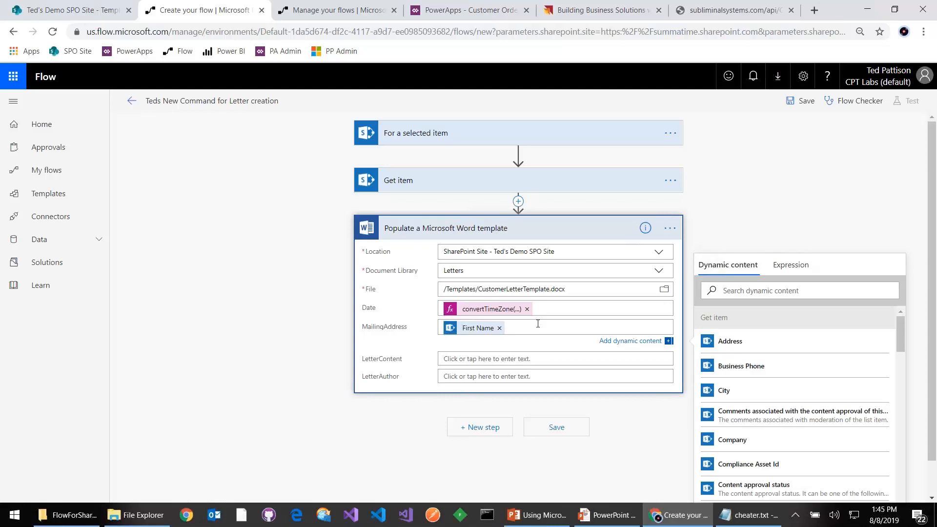
pyautogui.scroll(-10, 781, 435)
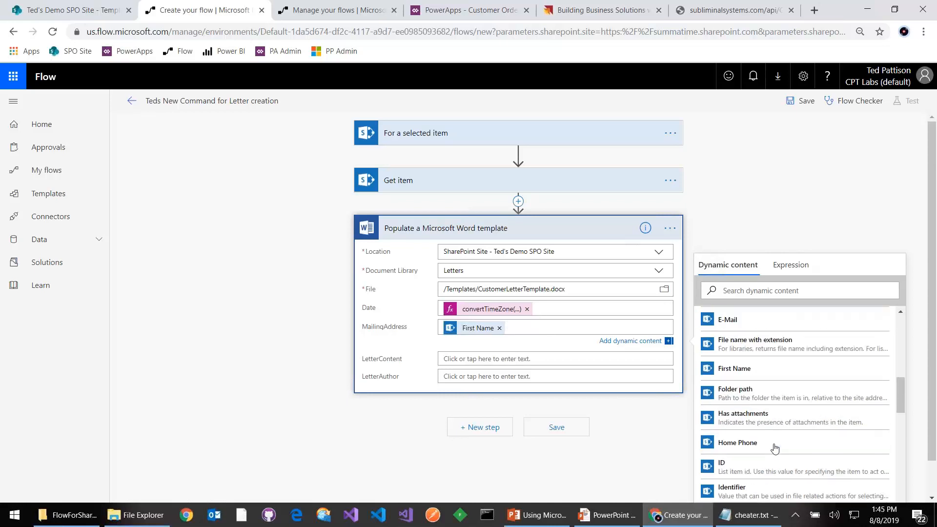
pyautogui.scroll(-4, 776, 448)
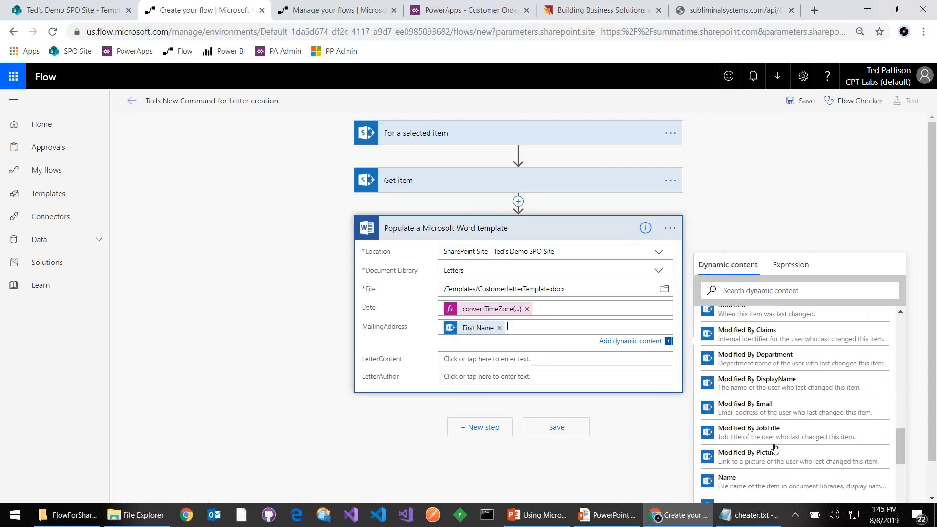
pyautogui.click(737, 382)
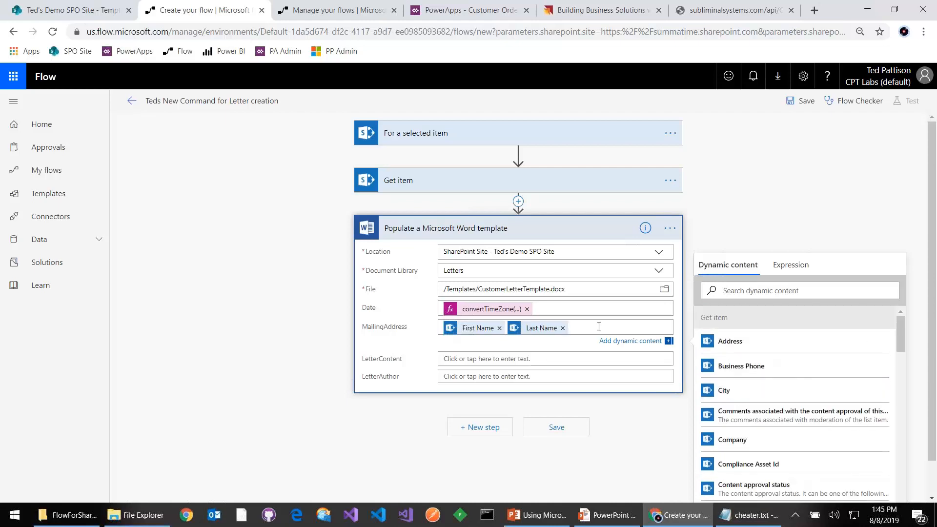
# - Add Address on a second line of MailingAddress and City followed by a comma on a third line
pyautogui.press('Return')
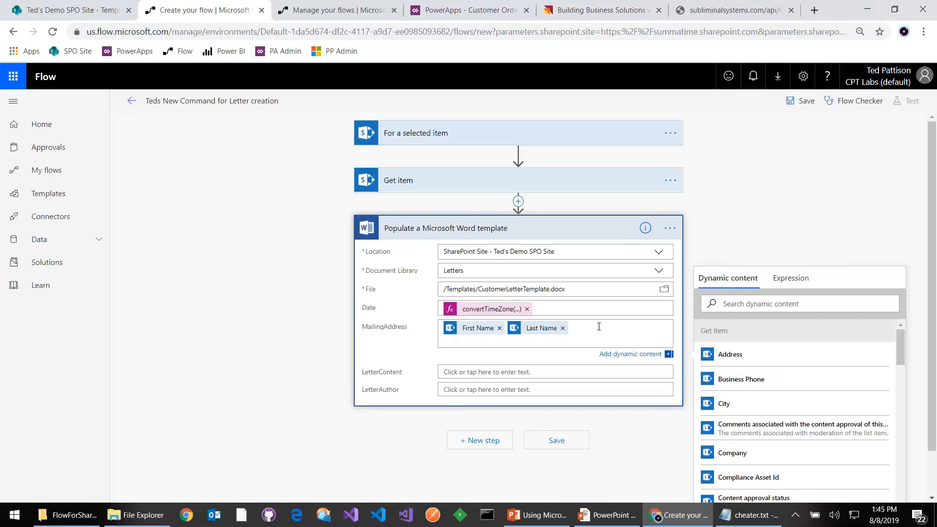
pyautogui.click(731, 356)
pyautogui.press('Return')
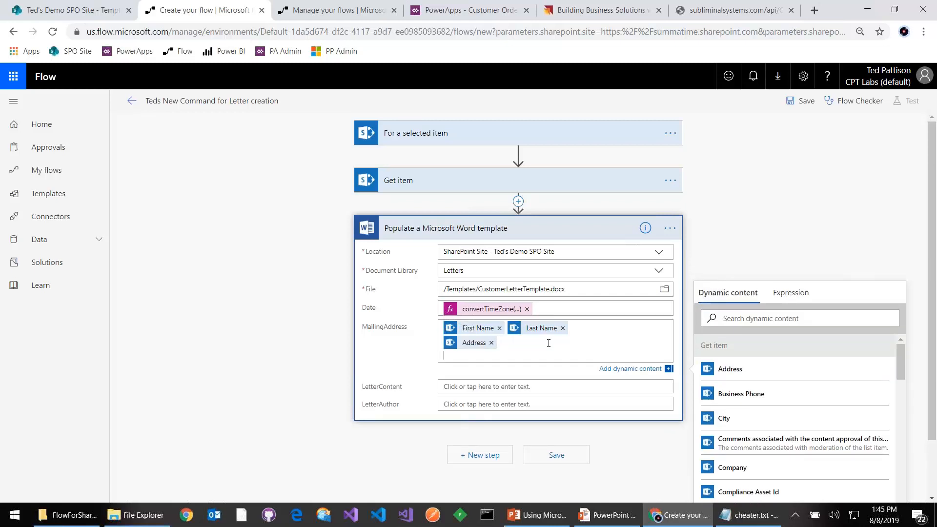
pyautogui.click(729, 419)
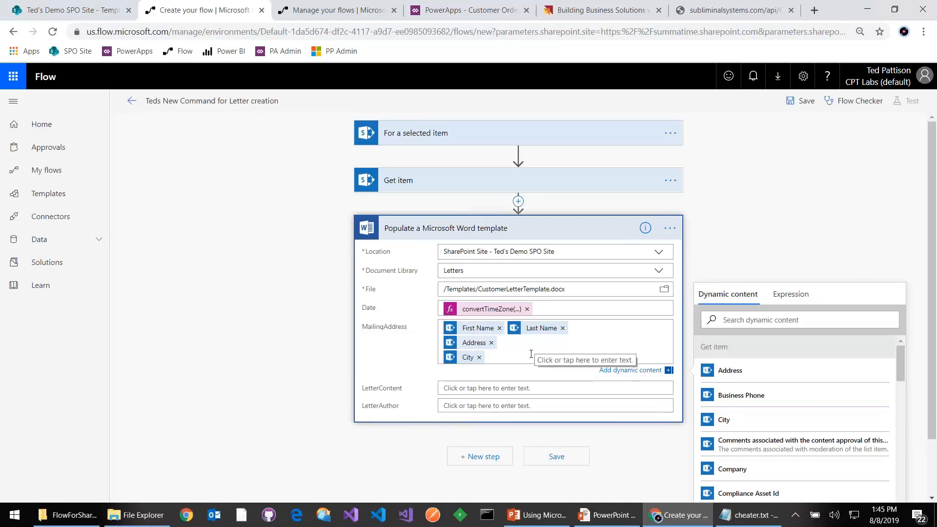
pyautogui.write(',')
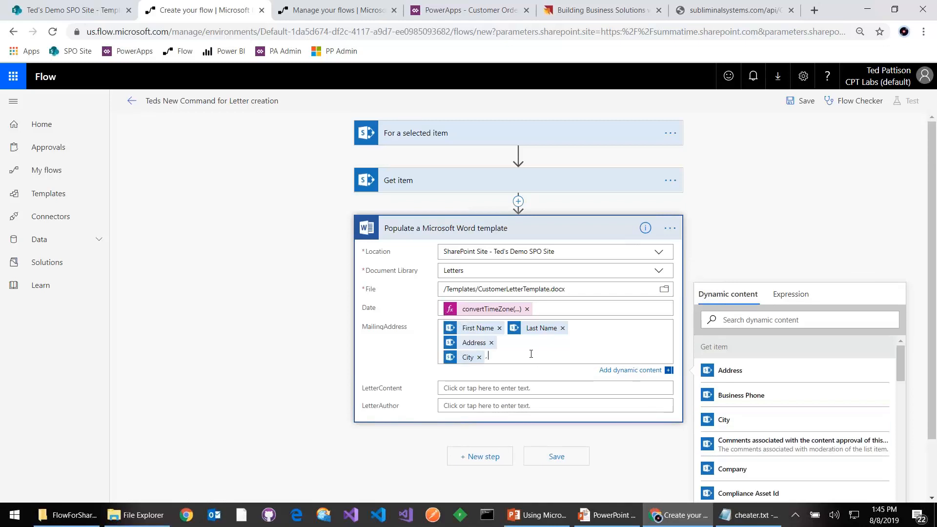
# - Complete the last MailingAddress line with the State/Province and ZIP/Postal Code values from Get item
pyautogui.scroll(-10, 741, 468)
pyautogui.scroll(-5, 741, 476)
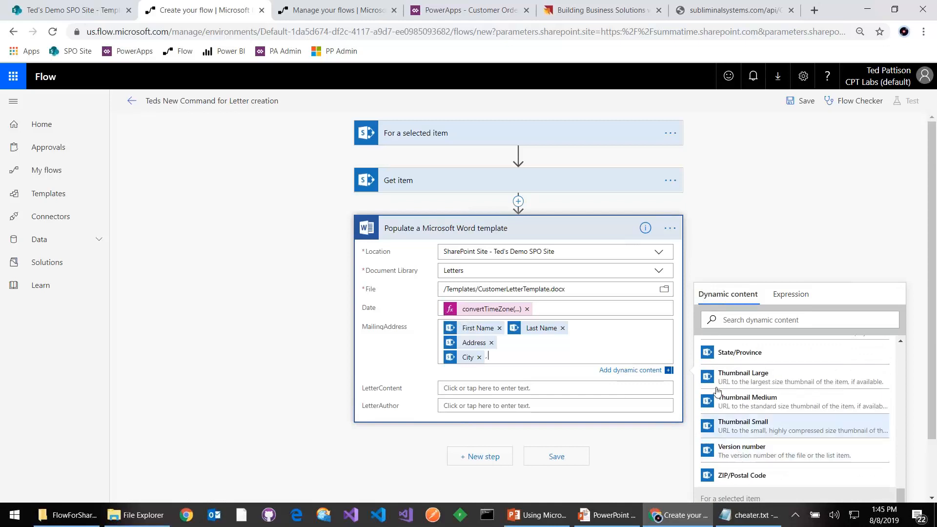
pyautogui.click(732, 354)
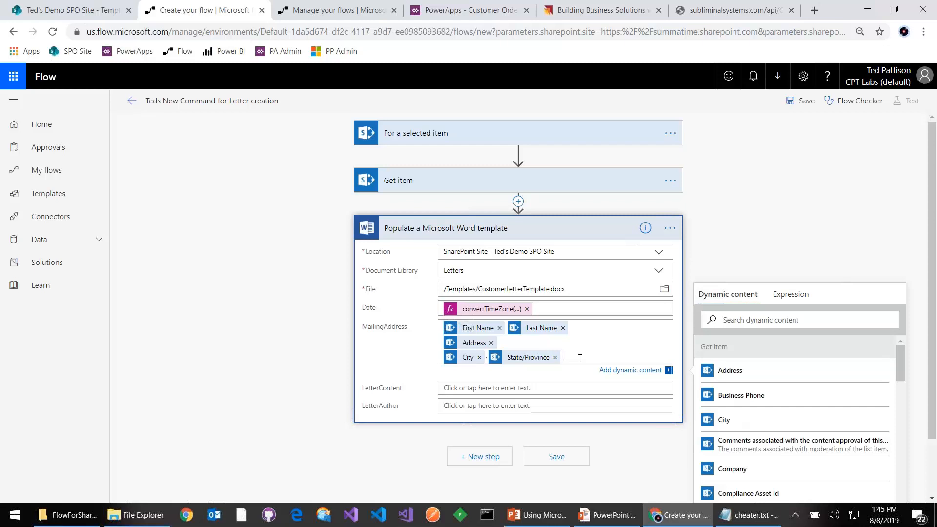
pyautogui.scroll(-5, 750, 433)
pyautogui.scroll(-10, 752, 439)
pyautogui.scroll(-10, 765, 466)
pyautogui.click(754, 393)
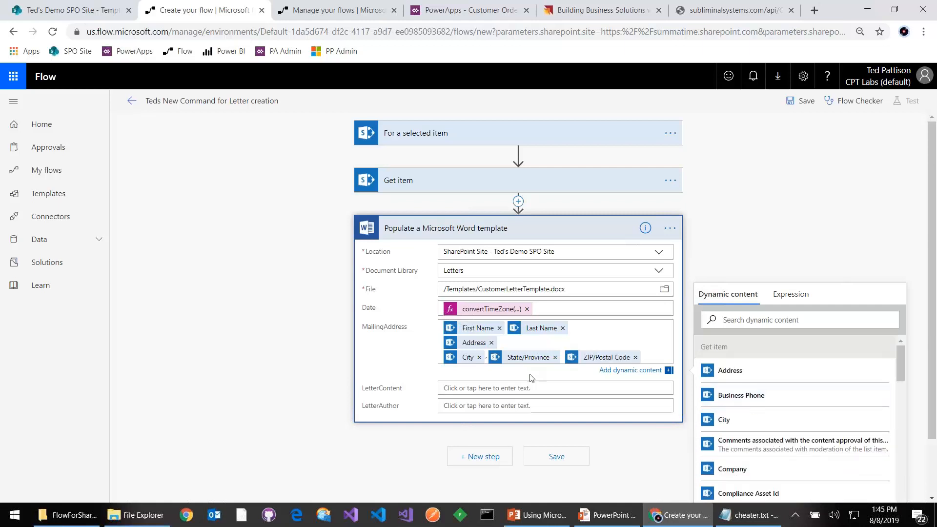
# - Insert a Data Operations Compose action between Get item and Populate a Microsoft Word template
pyautogui.click(531, 387)
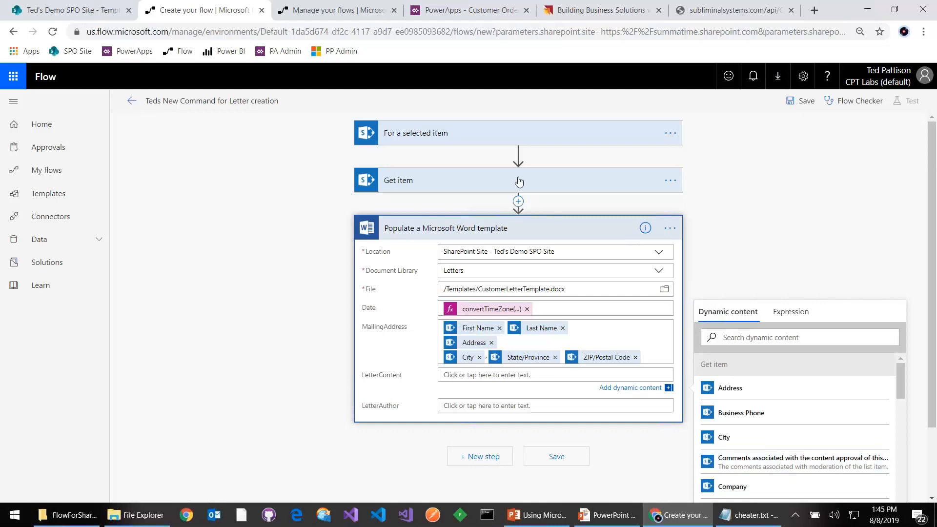
pyautogui.click(519, 204)
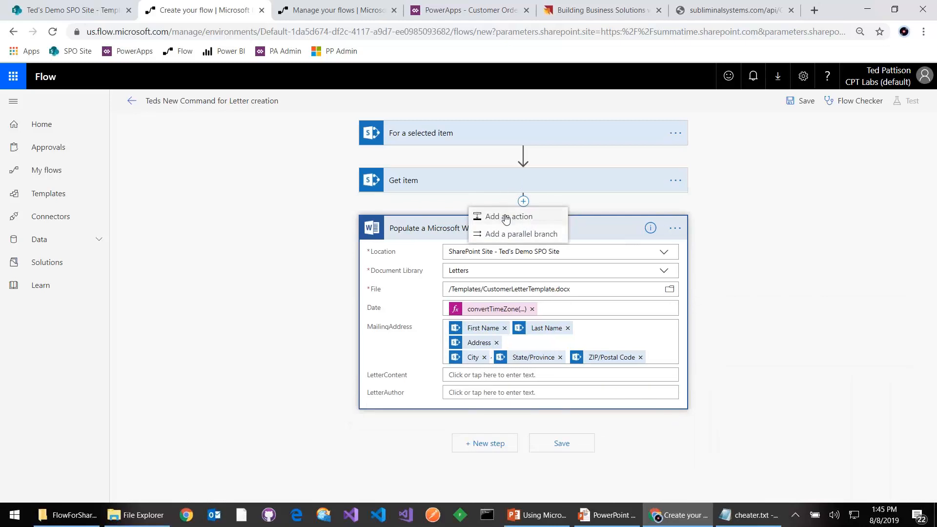
pyautogui.click(504, 216)
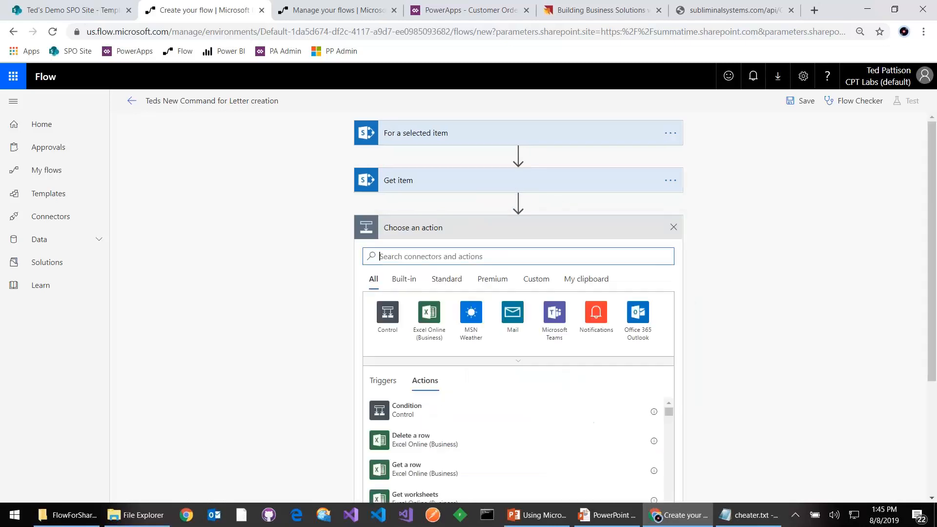
pyautogui.write('compo')
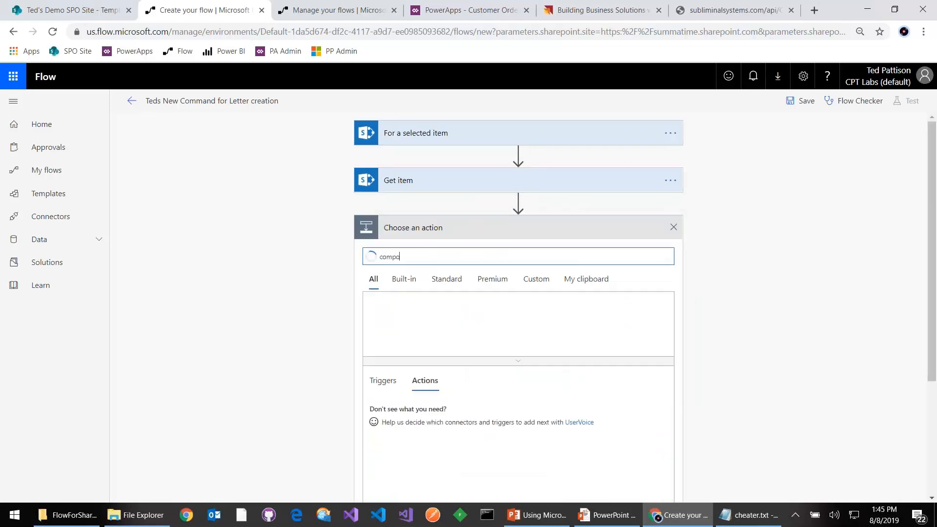
pyautogui.write('se')
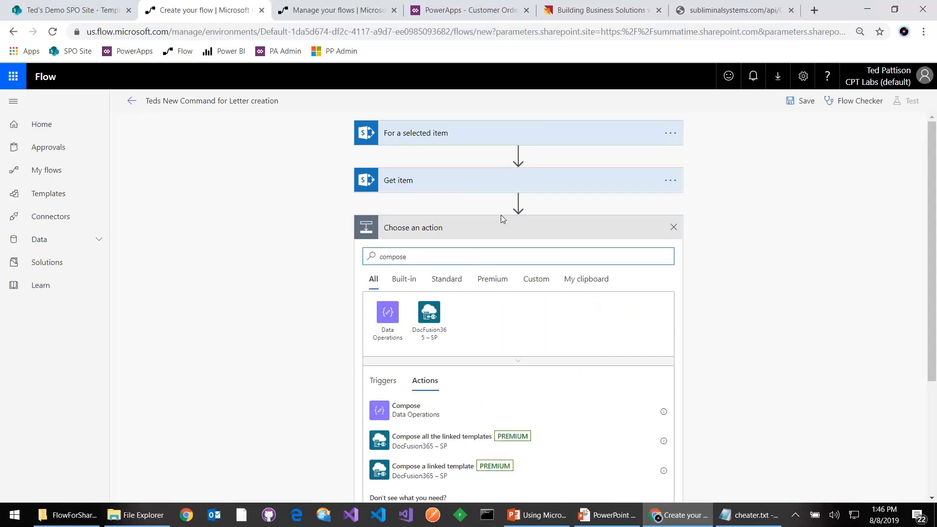
pyautogui.click(427, 411)
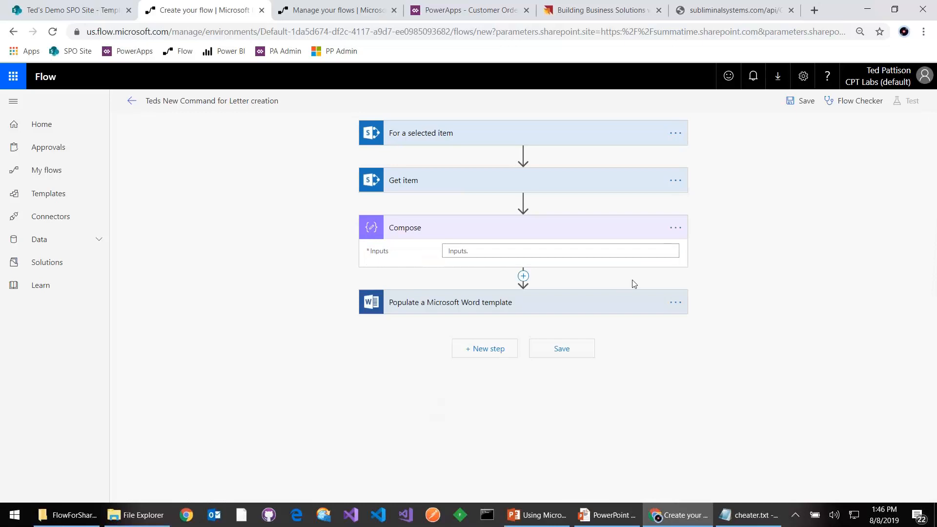
# - Rename the Compose action as Compose letter content
pyautogui.click(675, 228)
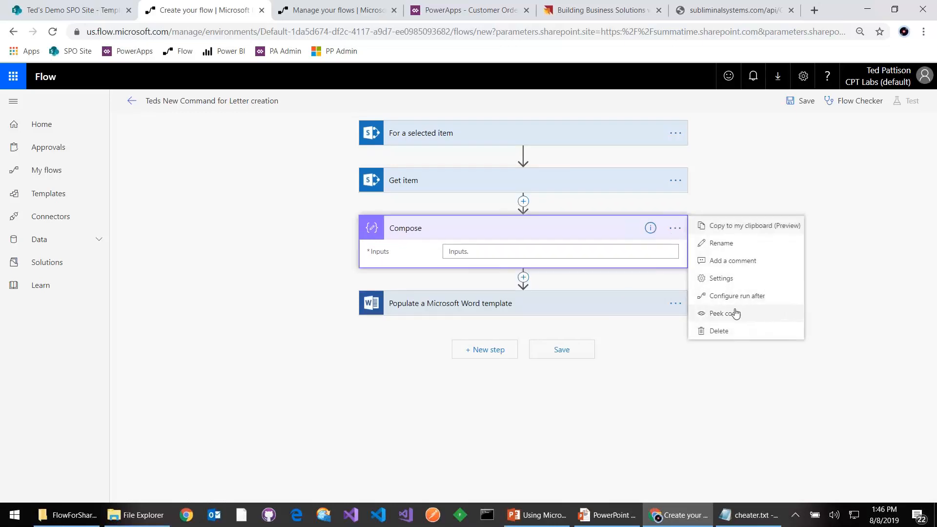
pyautogui.click(721, 243)
pyautogui.press('End')
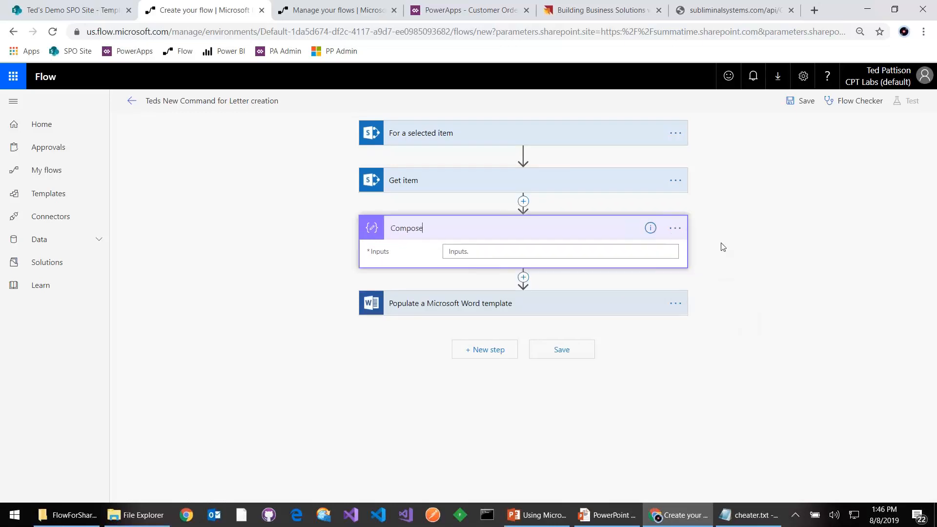
pyautogui.write('letter content')
# - Start the Inputs of Compose letter content with "Hi", the First Name value from Get item and a comma, followed by a blank line
pyautogui.click(583, 251)
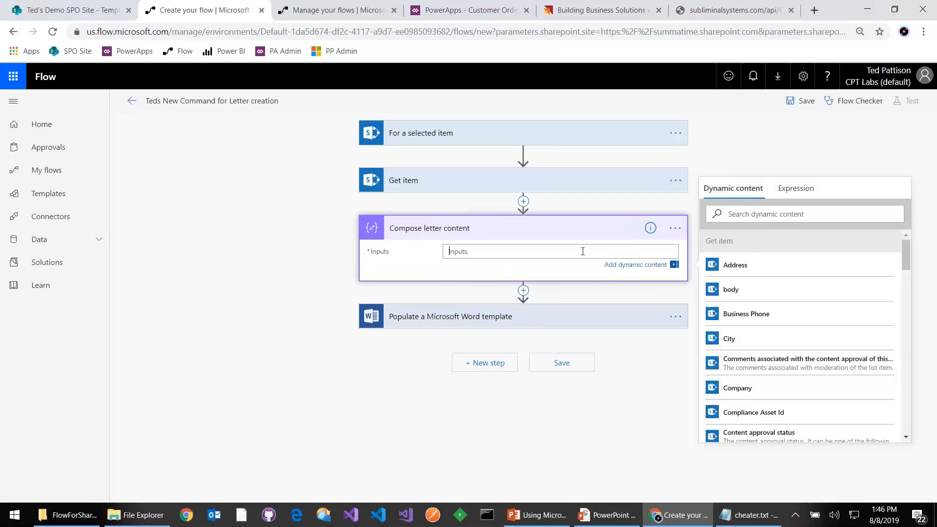
pyautogui.write('Hi')
pyautogui.scroll(-10, 771, 342)
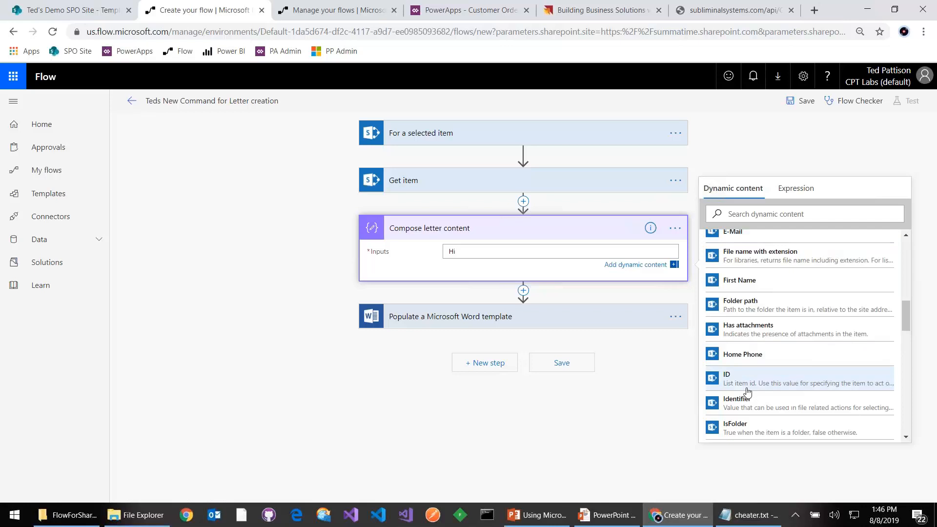
pyautogui.scroll(-3, 760, 411)
pyautogui.scroll(4, 757, 409)
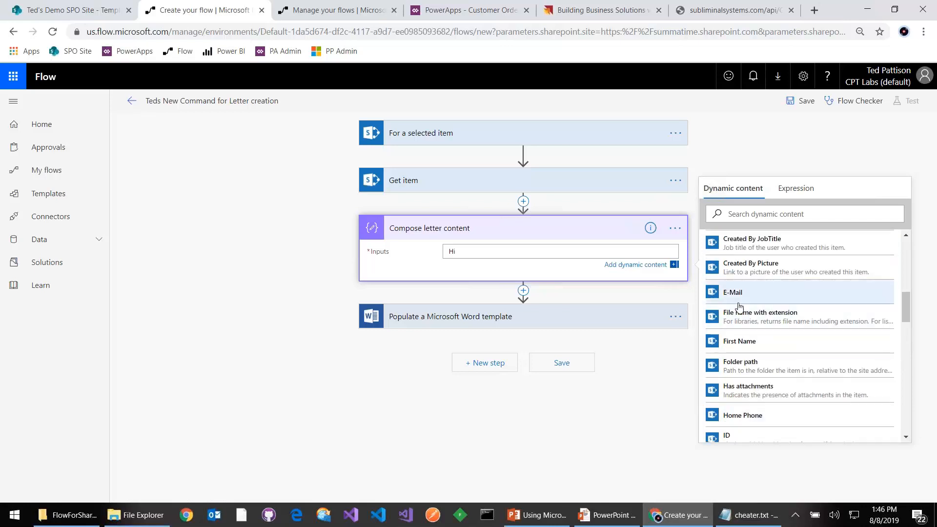
pyautogui.click(739, 342)
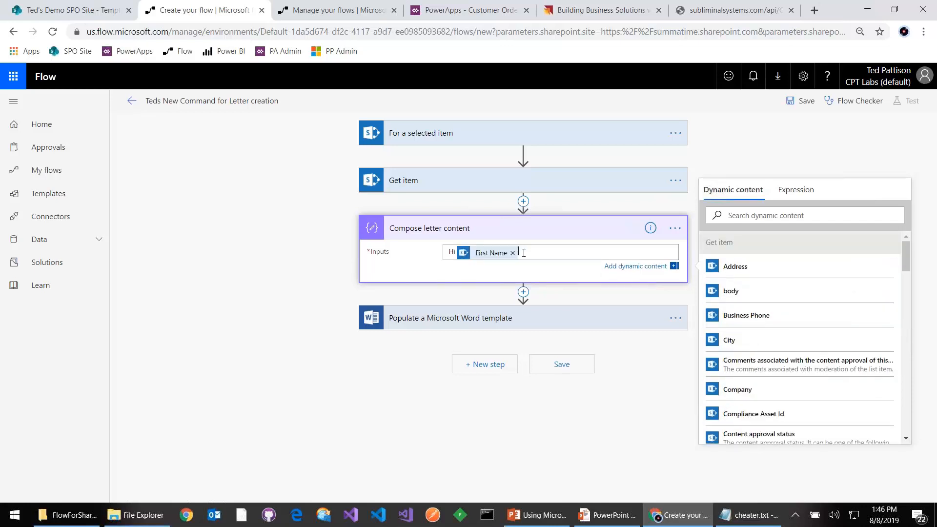
pyautogui.write(',')
pyautogui.press('Return')
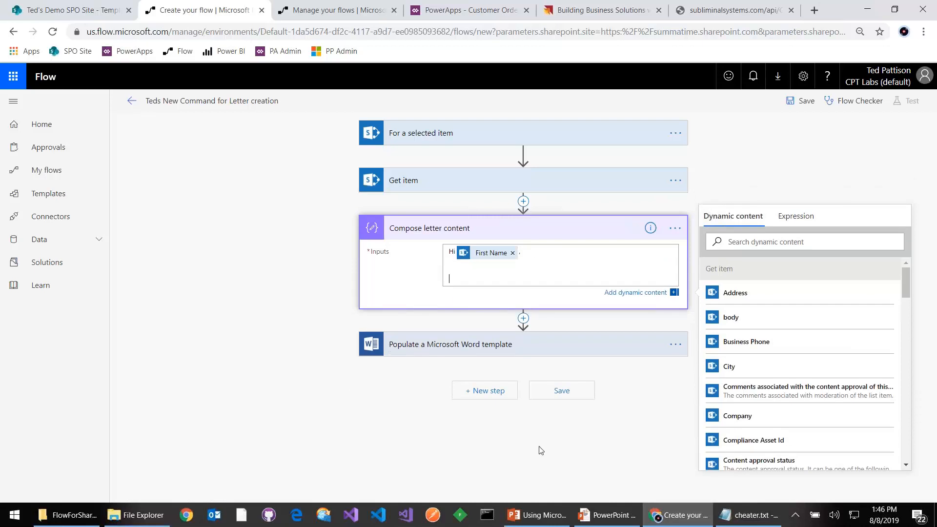
# - Switch to Word, open 04Lab DesigningFlows.docx and locate the sample letter body text
pyautogui.press('super')
pyautogui.write('word')
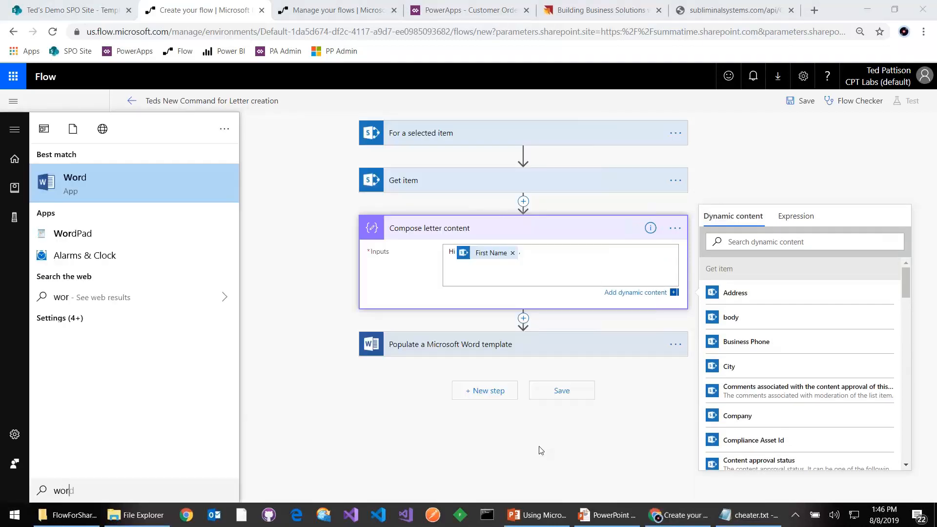
pyautogui.click(116, 262)
pyautogui.hotkey('ctrl', 'End')
pyautogui.press('pageup')
pyautogui.press('pageup')
pyautogui.press('pageup')
pyautogui.press('pageup')
pyautogui.press('pageup')
pyautogui.press('pageup')
pyautogui.press('pageup')
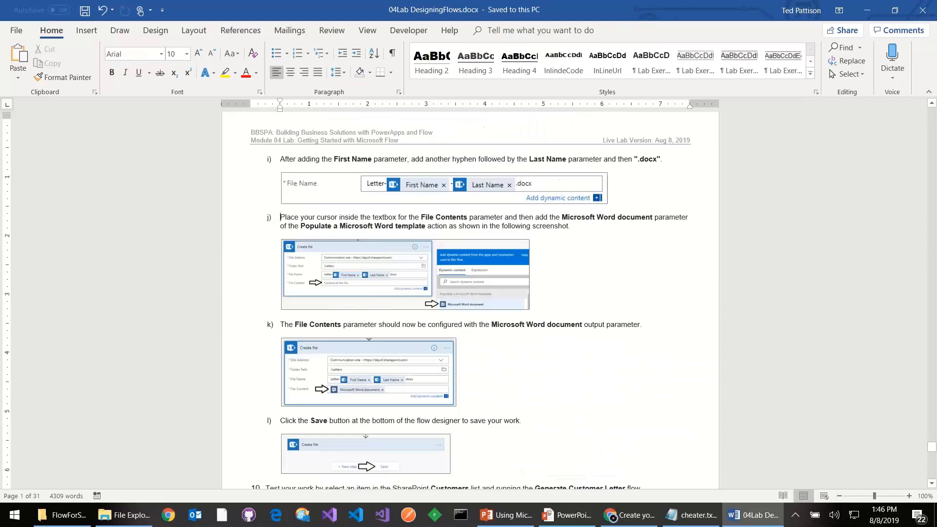
pyautogui.press('pageup')
pyautogui.press('pageup')
pyautogui.press('pagedown')
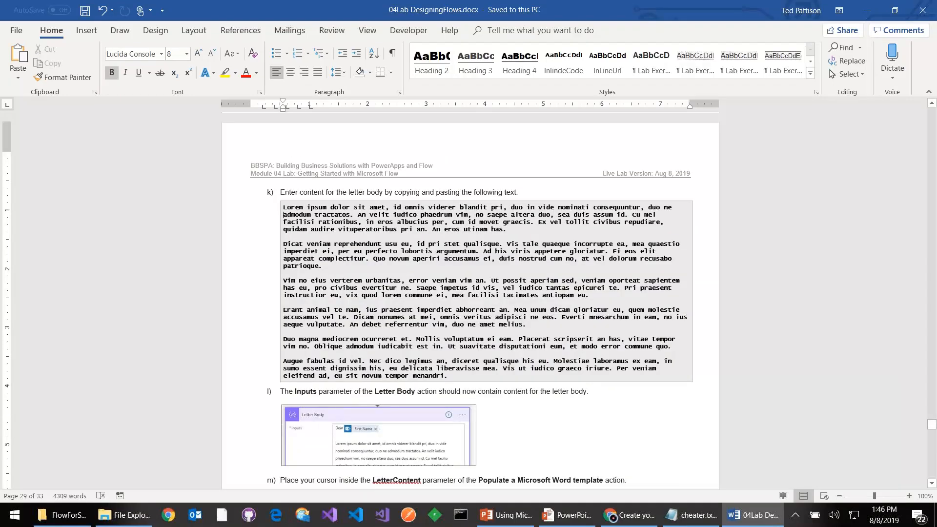
# - Copy the Lorem ipsum paragraphs from the lab document into the Inputs of Compose letter content below the greeting
pyautogui.moveTo(376, 276); pyautogui.dragTo(445, 376)
pyautogui.hotkey('alt', 'Tab')
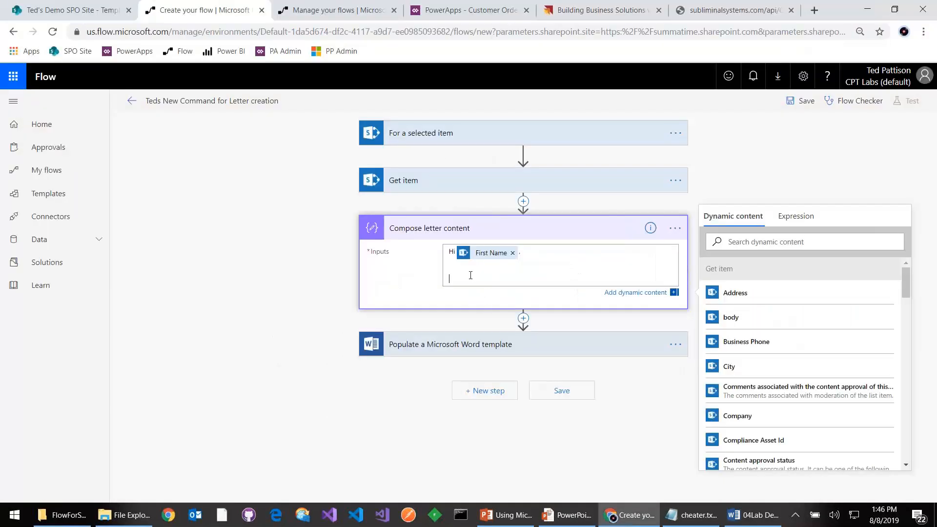
pyautogui.hotkey('ctrl', 'v')
pyautogui.scroll(-7, 472, 274)
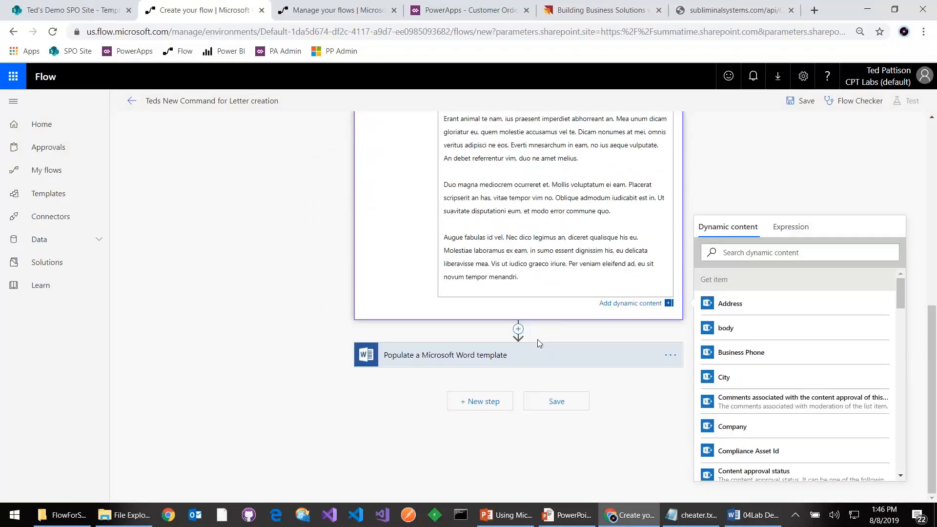
pyautogui.scroll(10, 537, 339)
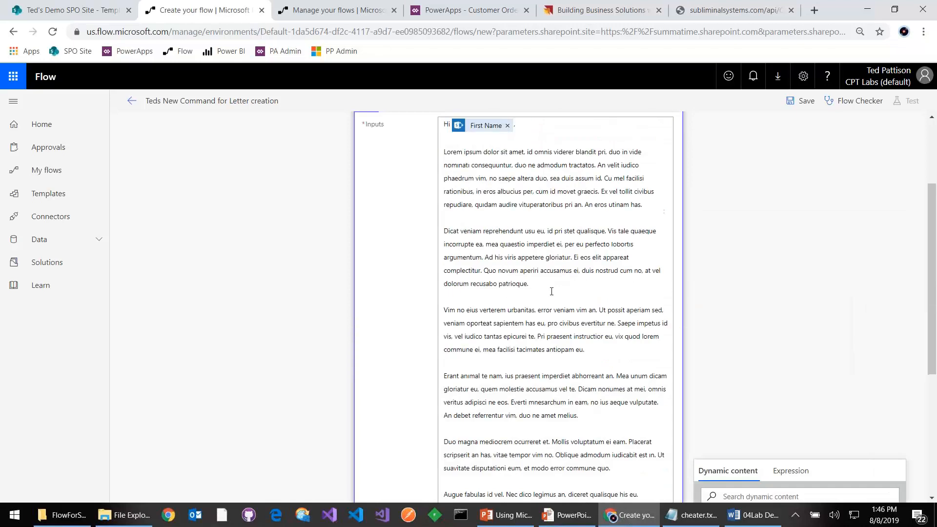
pyautogui.click(539, 234)
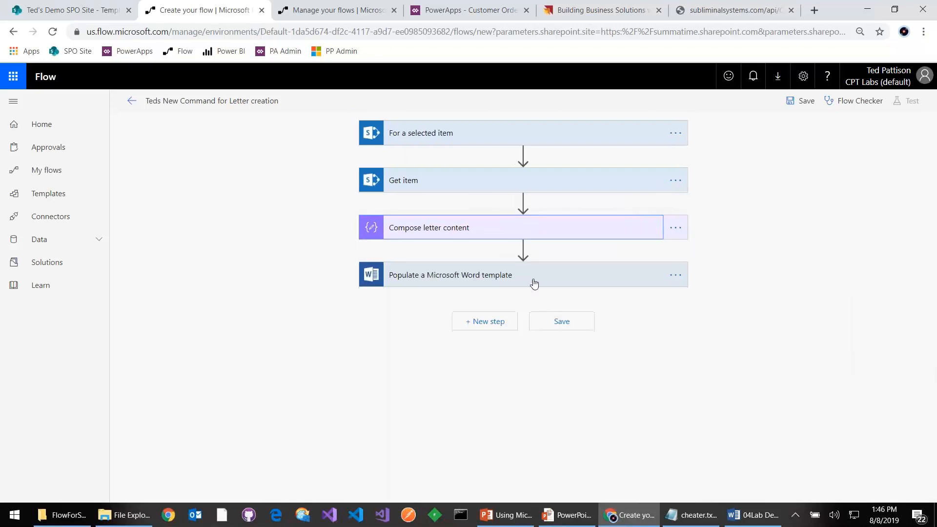
# - Set the Word template's LetterContent field to the Output of Compose letter content
pyautogui.click(552, 278)
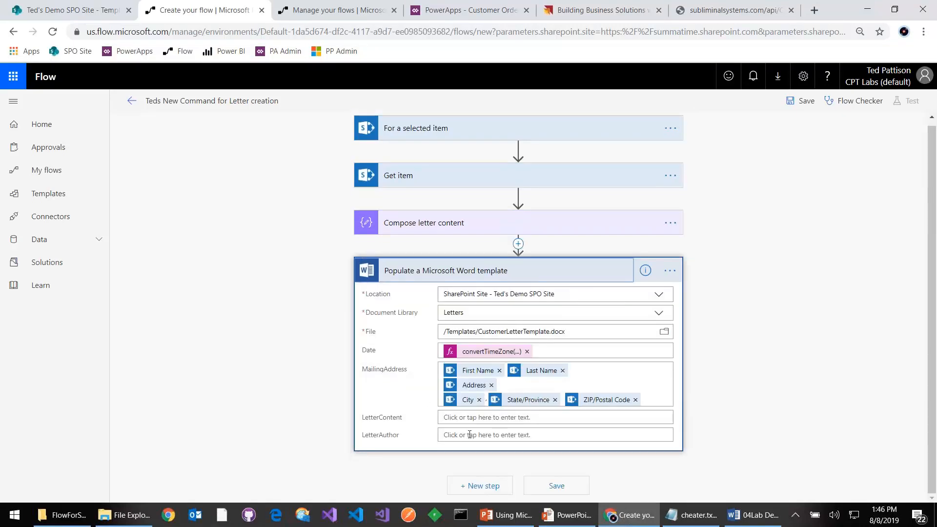
pyautogui.click(487, 417)
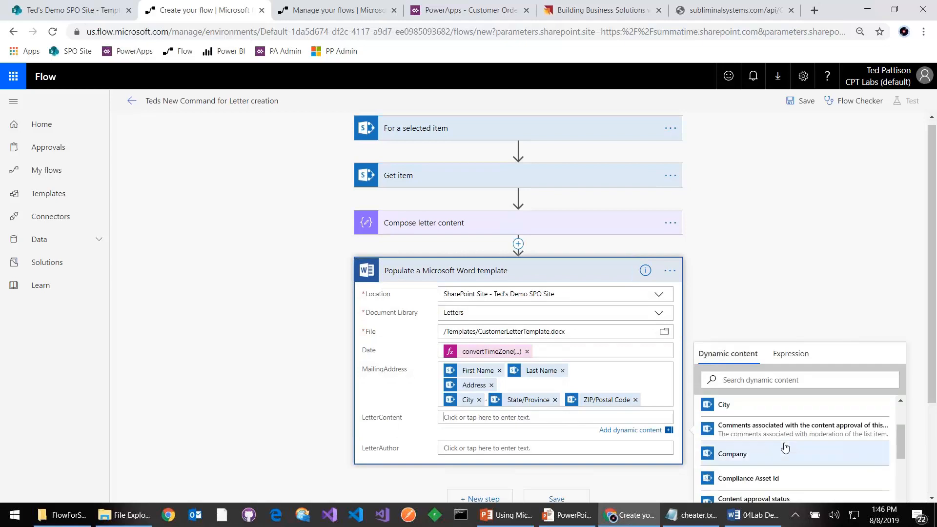
pyautogui.click(740, 432)
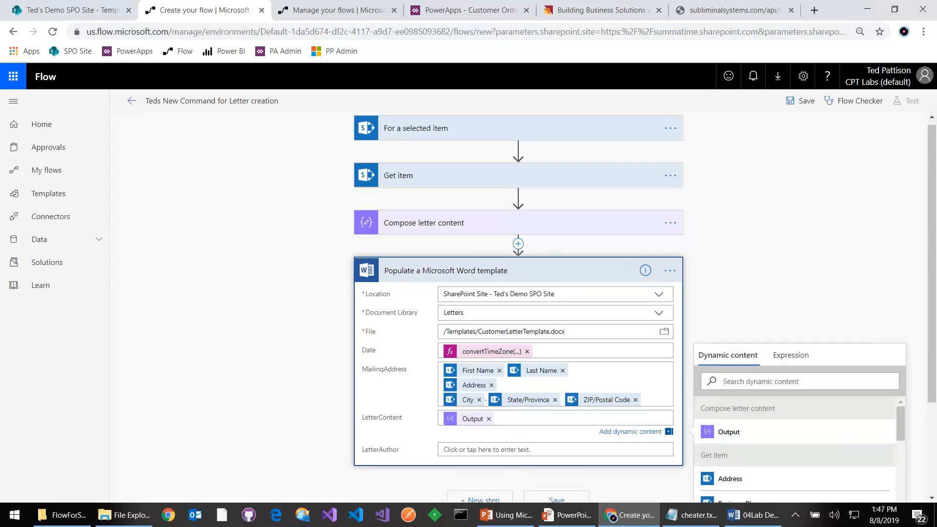
# - Set the LetterAuthor field to the User name value from For a selected item and save the flow
pyautogui.scroll(-1, 517, 439)
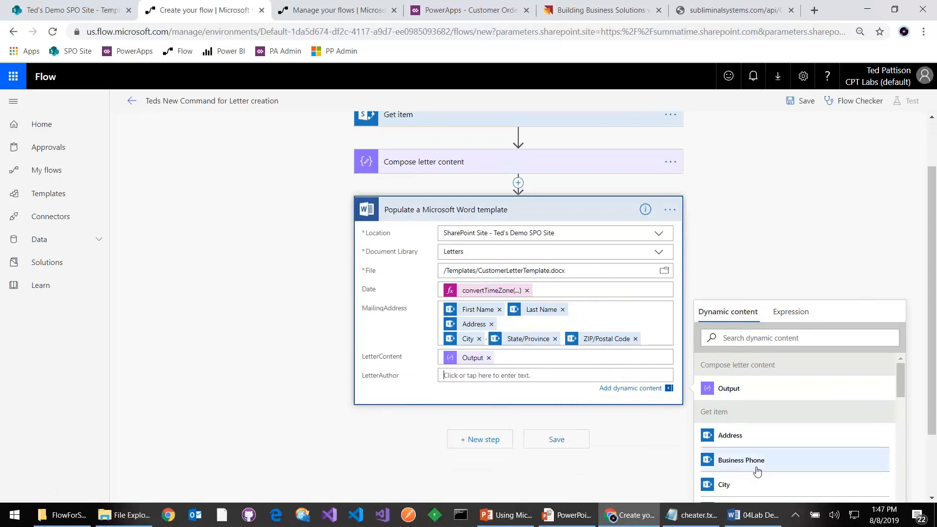
pyautogui.scroll(-3, 764, 444)
pyautogui.scroll(-5, 766, 445)
pyautogui.scroll(-10, 767, 445)
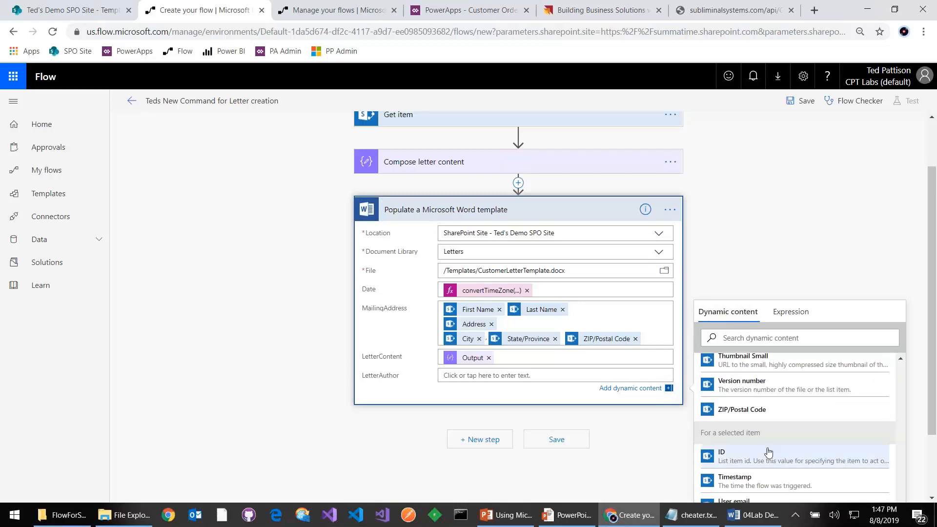
pyautogui.scroll(-2, 767, 447)
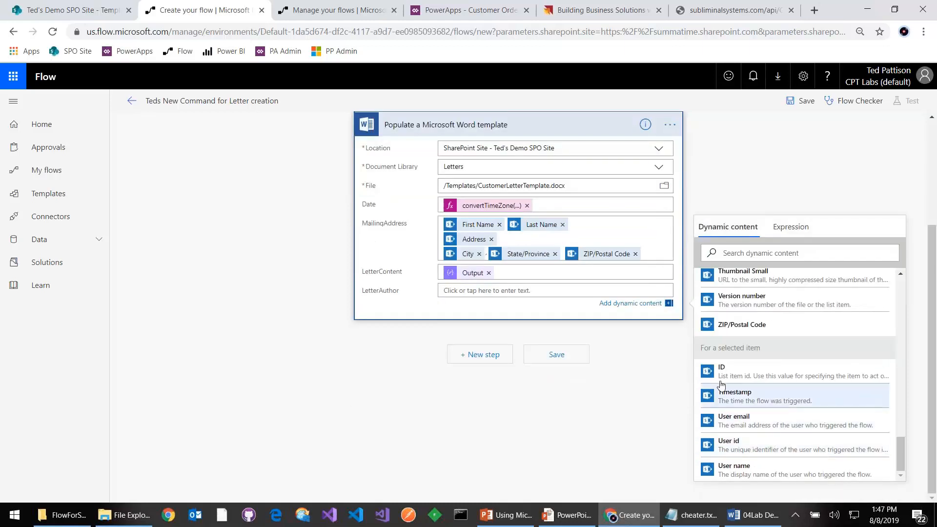
pyautogui.click(782, 472)
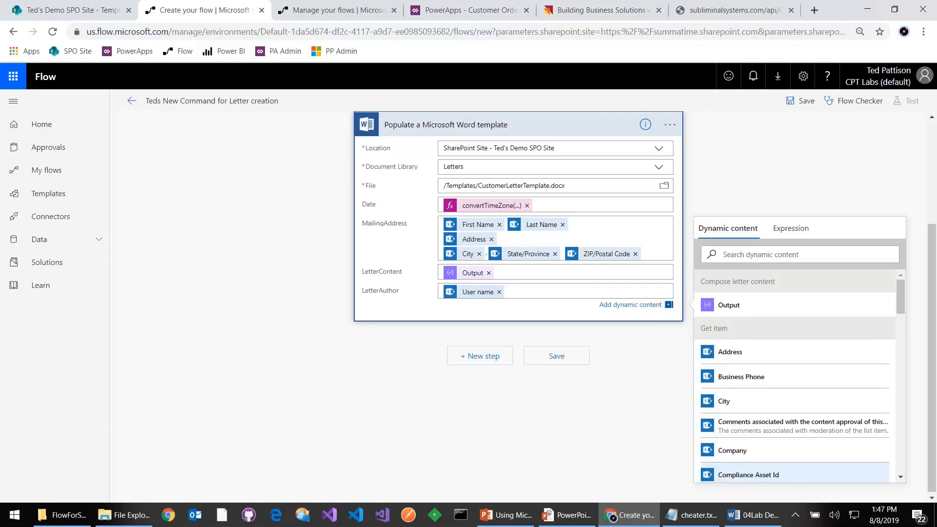
pyautogui.click(555, 357)
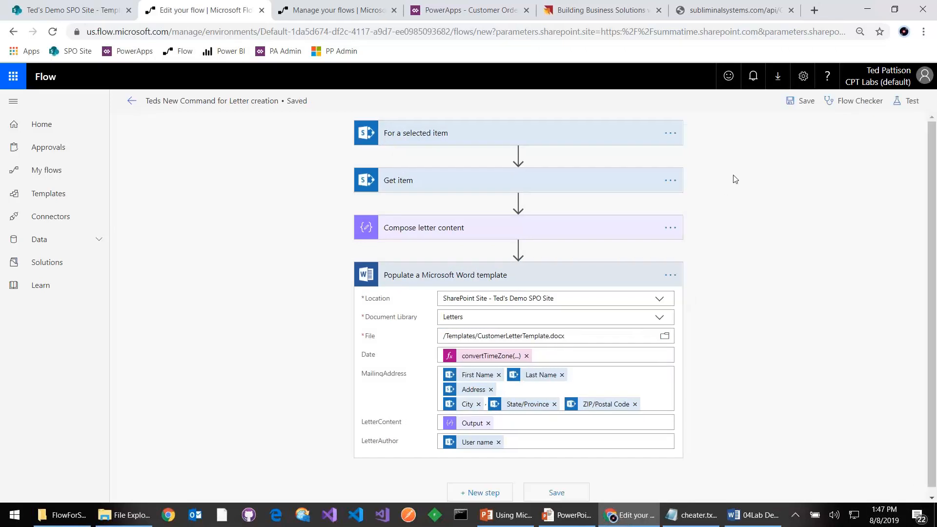
pyautogui.click(801, 101)
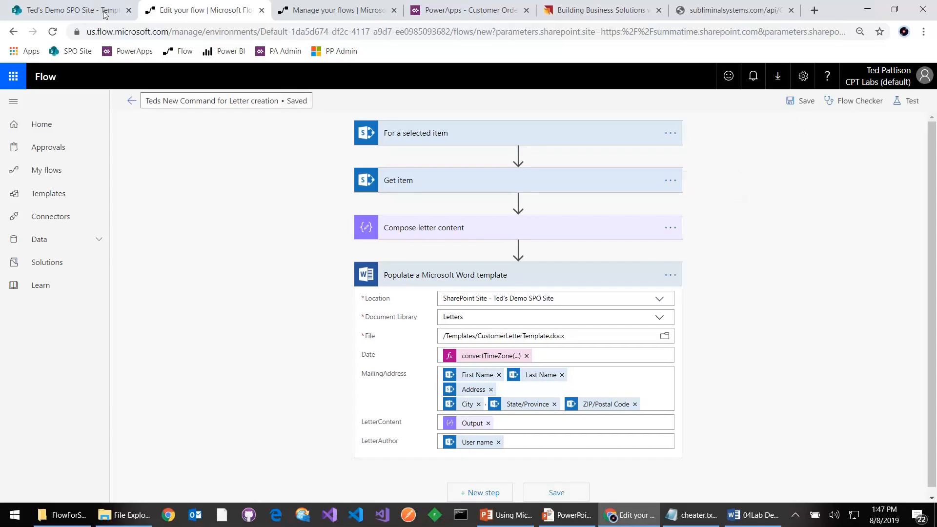
# - In the SharePoint site's Customers list, select the KRUSTY BURGER customer and show the flows available for it
pyautogui.click(86, 11)
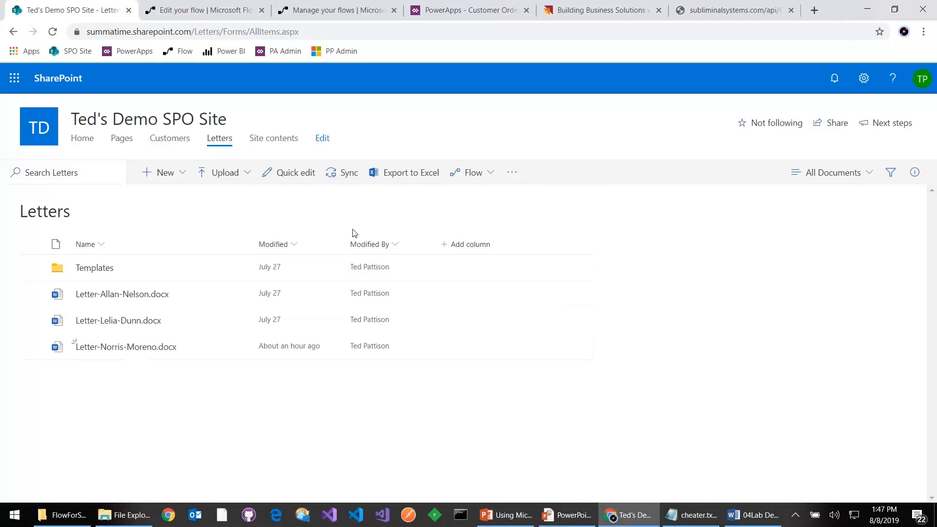
pyautogui.click(181, 138)
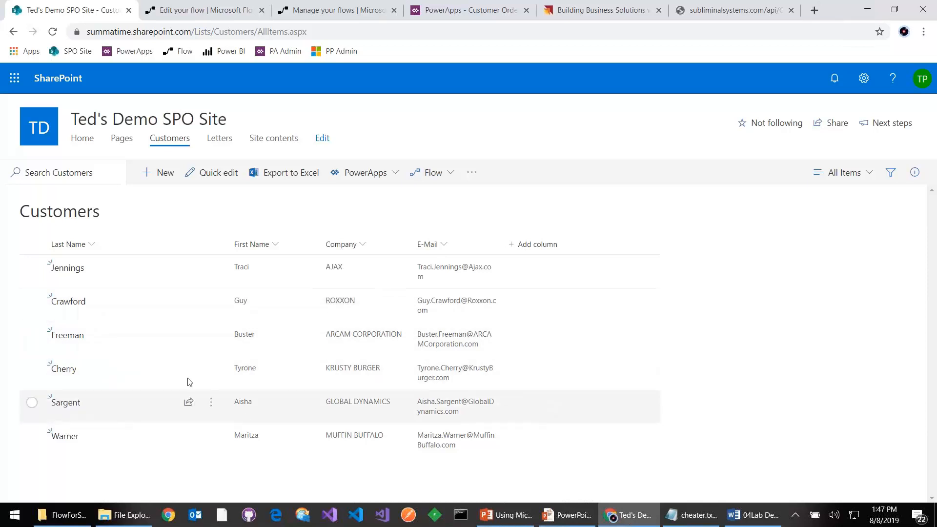
pyautogui.click(31, 368)
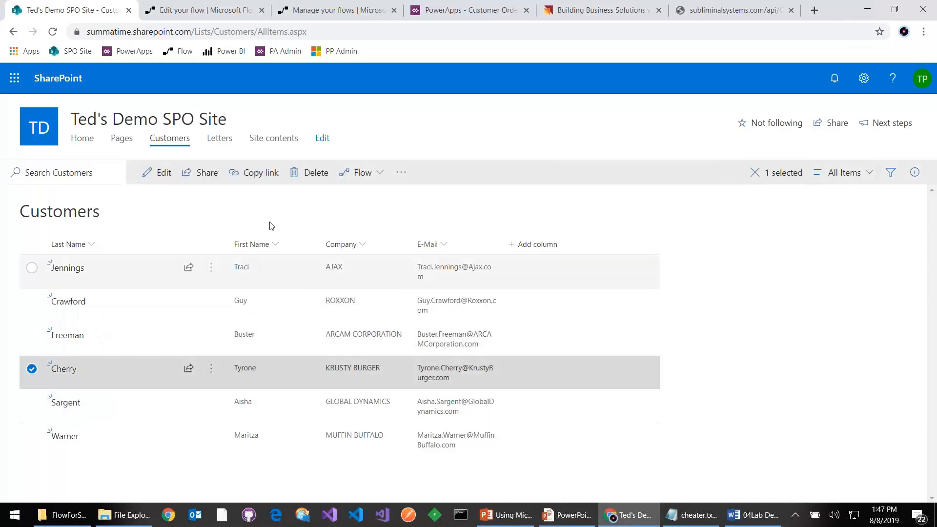
pyautogui.click(378, 179)
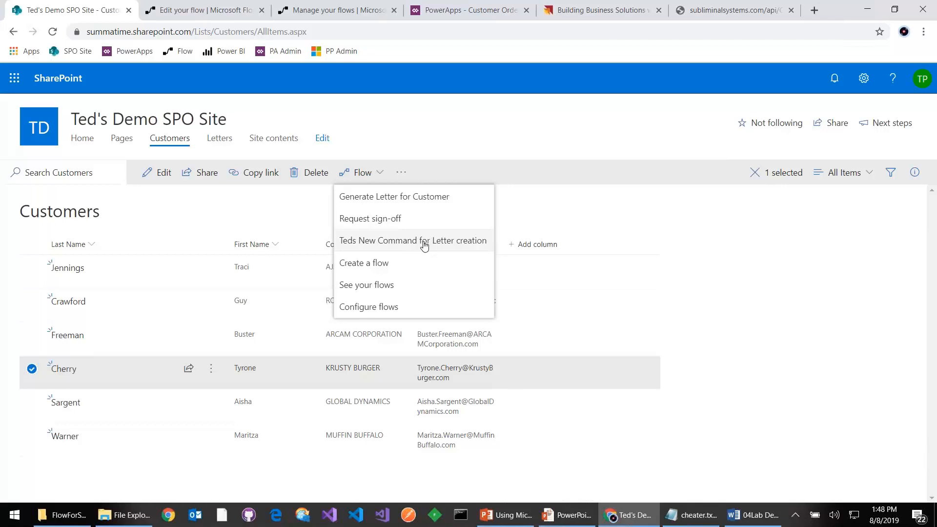
# - Add the ROXXON customer to the selection to check the available commands, and deselect it again
pyautogui.click(32, 302)
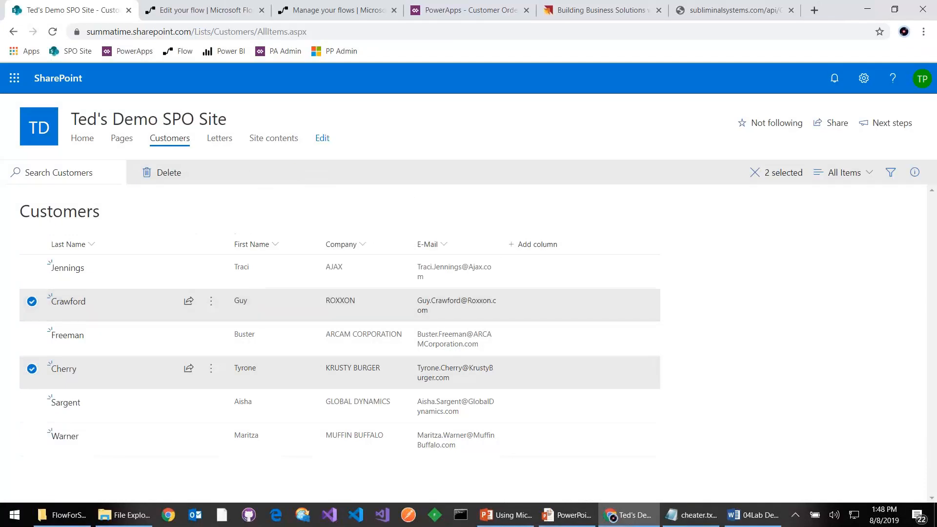
pyautogui.click(32, 301)
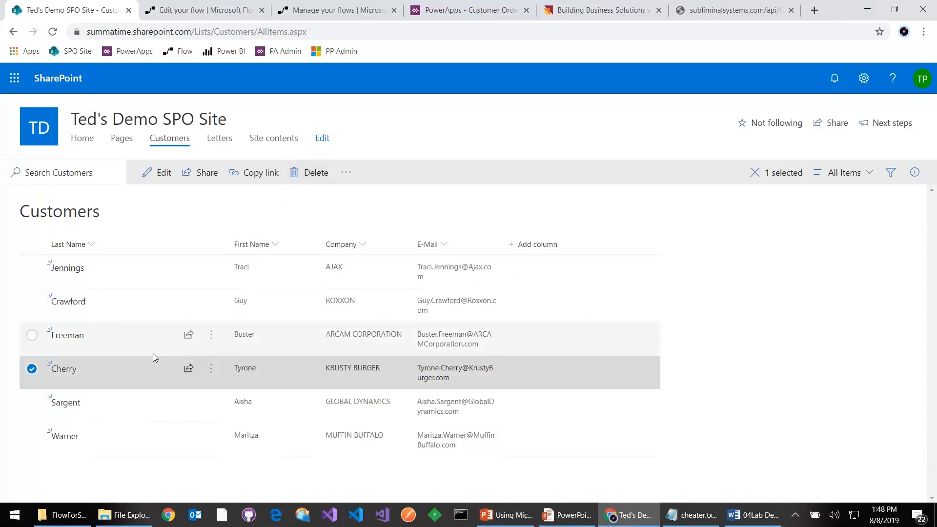
# - Check the site's Letters library, then return to Customers and show the flows available for the ROXXON customer
pyautogui.click(152, 341)
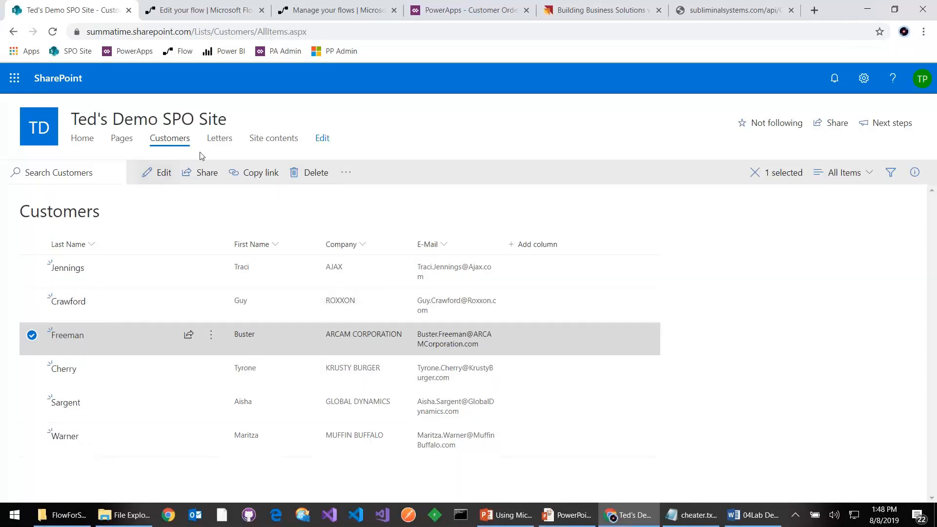
pyautogui.click(222, 140)
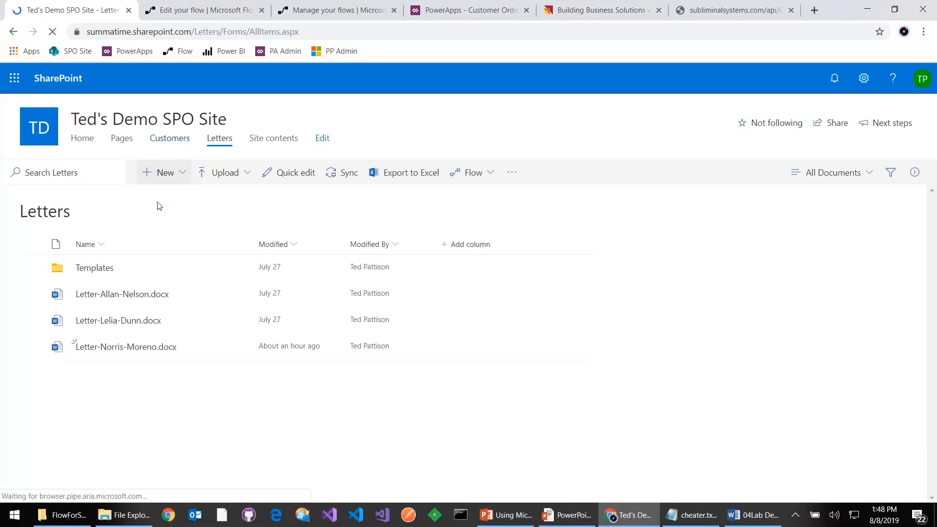
pyautogui.click(70, 306)
pyautogui.click(381, 180)
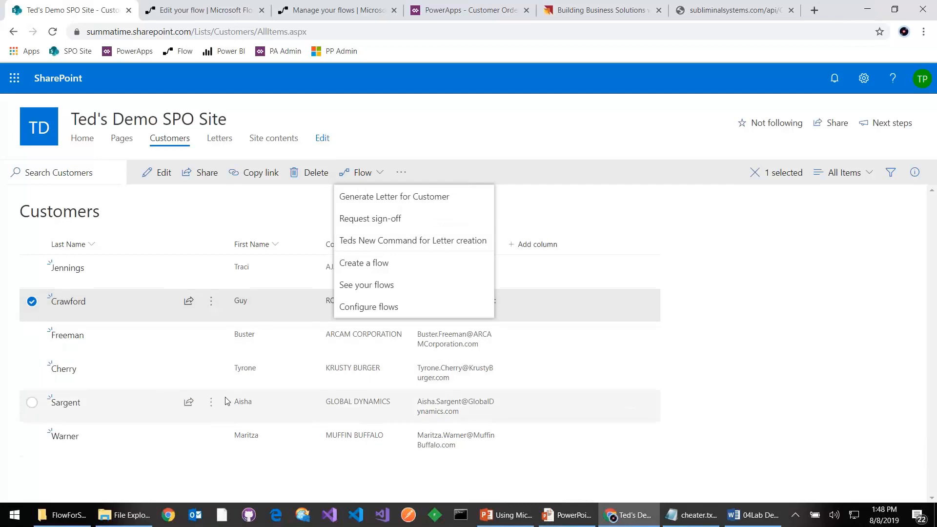
# - Run the New Command for Letter creation flow on the KRUSTY BURGER customer, accepting its SharePoint and Word Online connections
pyautogui.click(211, 370)
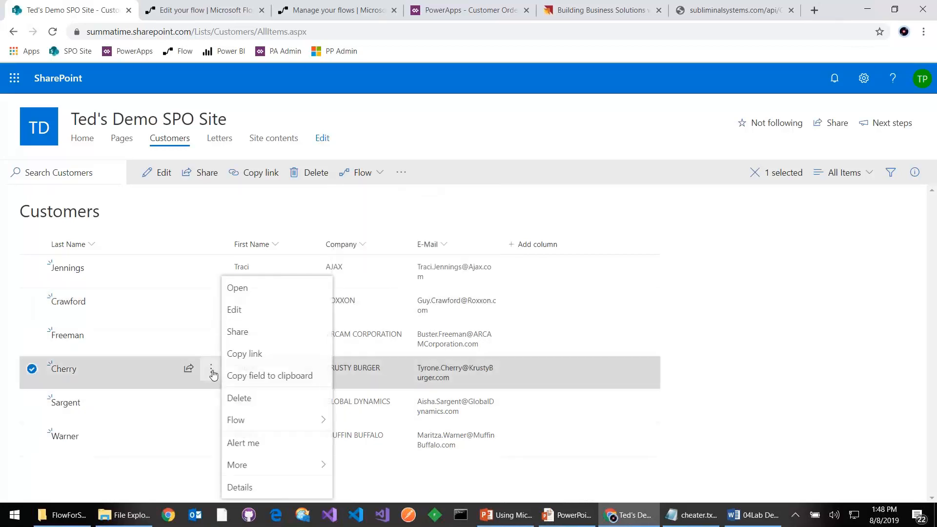
pyautogui.moveTo(293, 420)
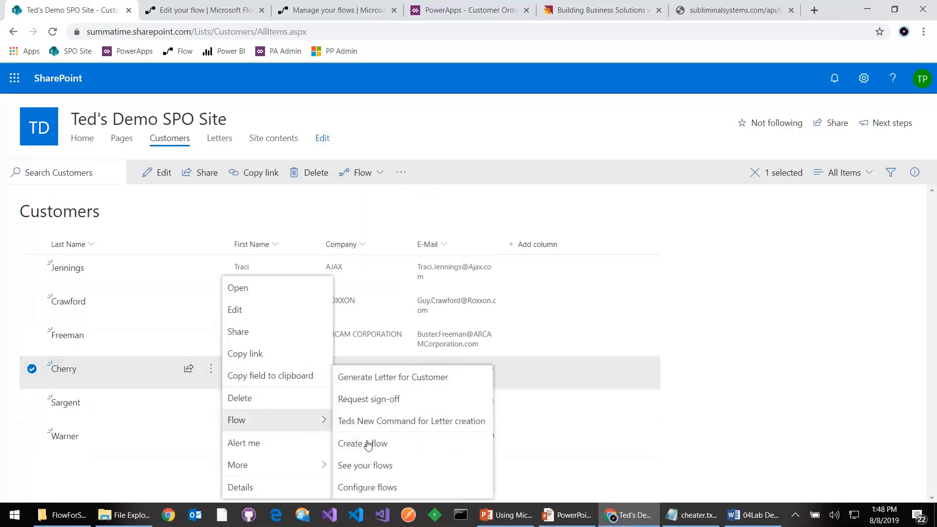
pyautogui.click(462, 425)
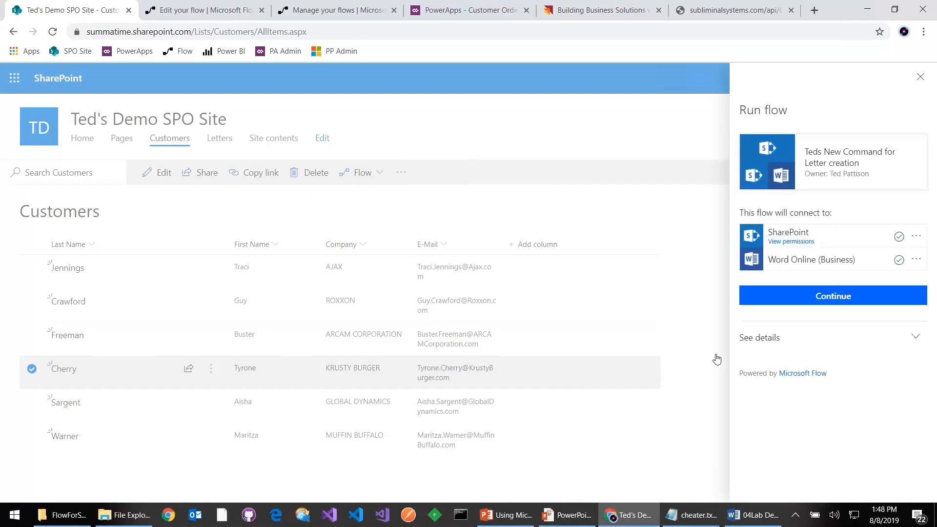
pyautogui.click(838, 296)
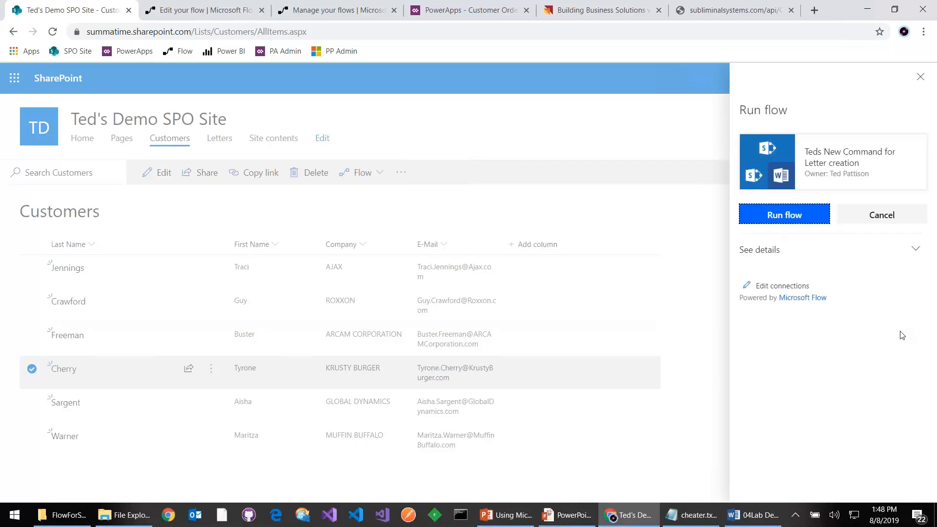
pyautogui.click(793, 217)
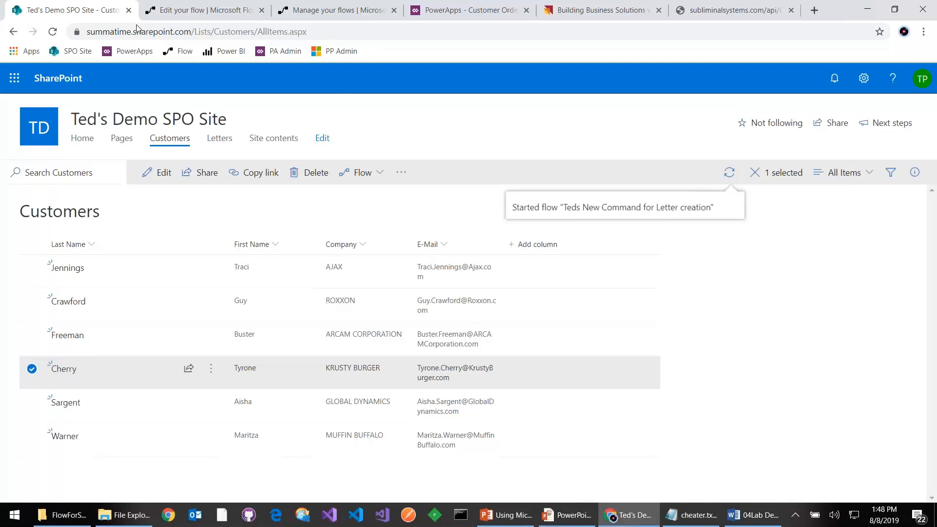
# - Collapse the Populate a Microsoft Word template action in the flow editor and check the site's Letters library for a generated letter
pyautogui.click(176, 14)
pyautogui.click(443, 278)
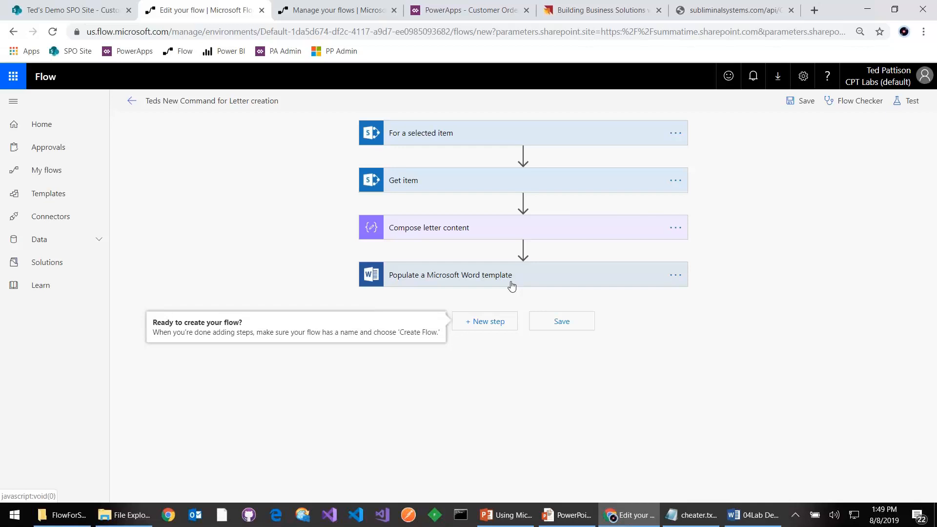
pyautogui.click(68, 10)
pyautogui.click(218, 139)
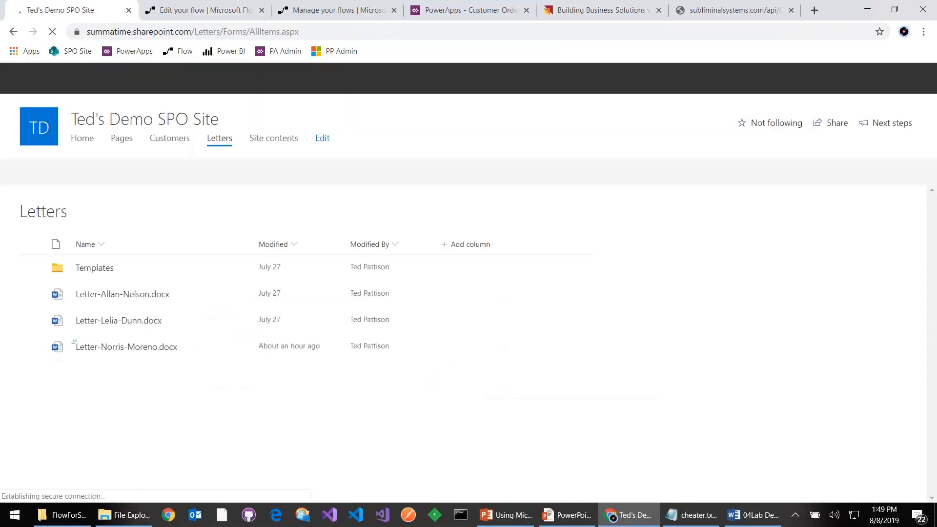
# - Add a SharePoint Create file action to the flow after Populate a Microsoft Word template
pyautogui.click(215, 15)
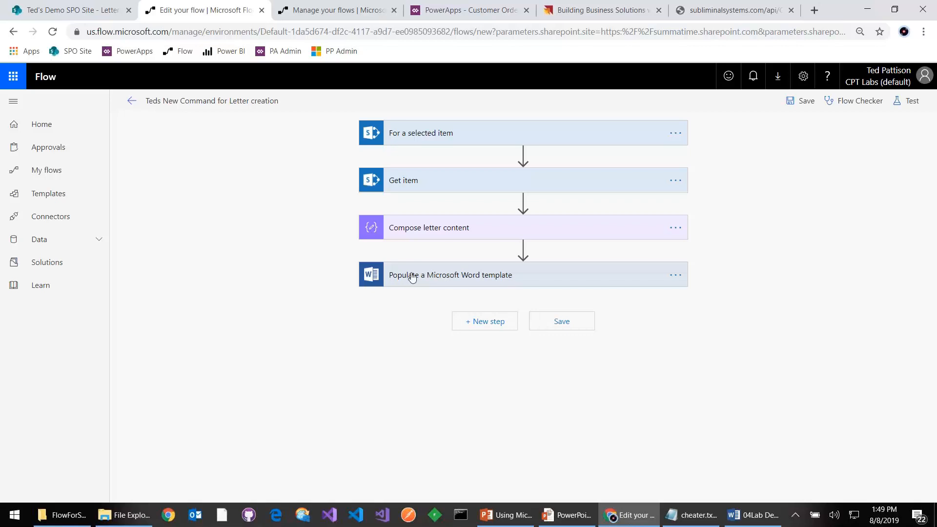
pyautogui.click(495, 328)
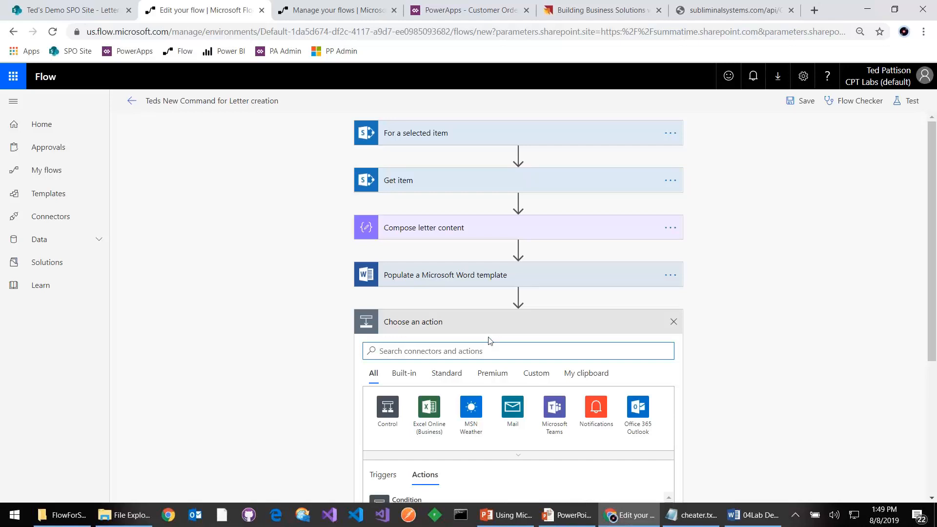
pyautogui.write('create file')
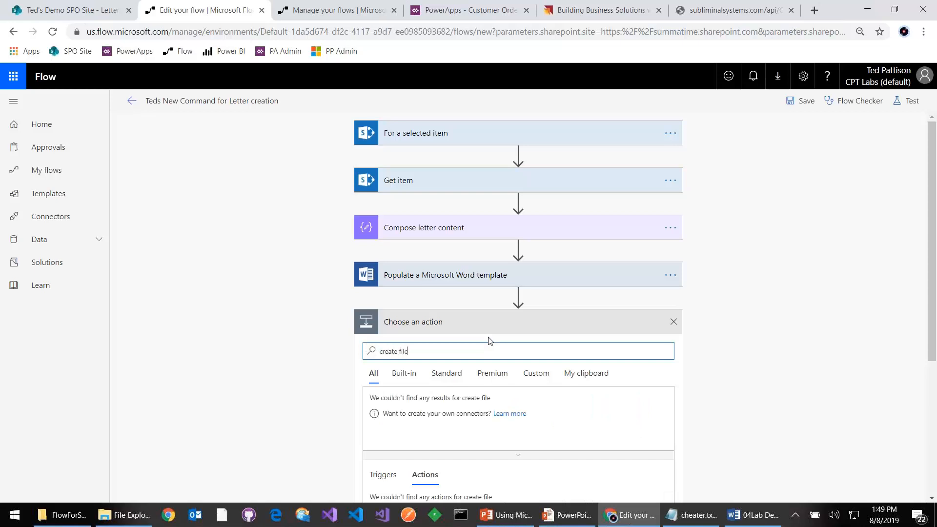
pyautogui.scroll(-1, 442, 386)
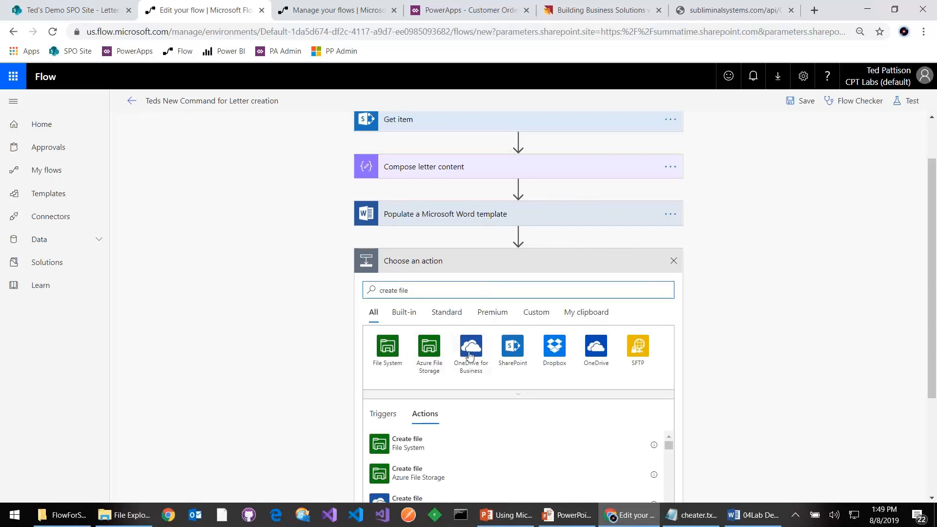
pyautogui.press('Home')
pyautogui.write('sharepoint')
pyautogui.scroll(-1, 455, 424)
pyautogui.click(417, 412)
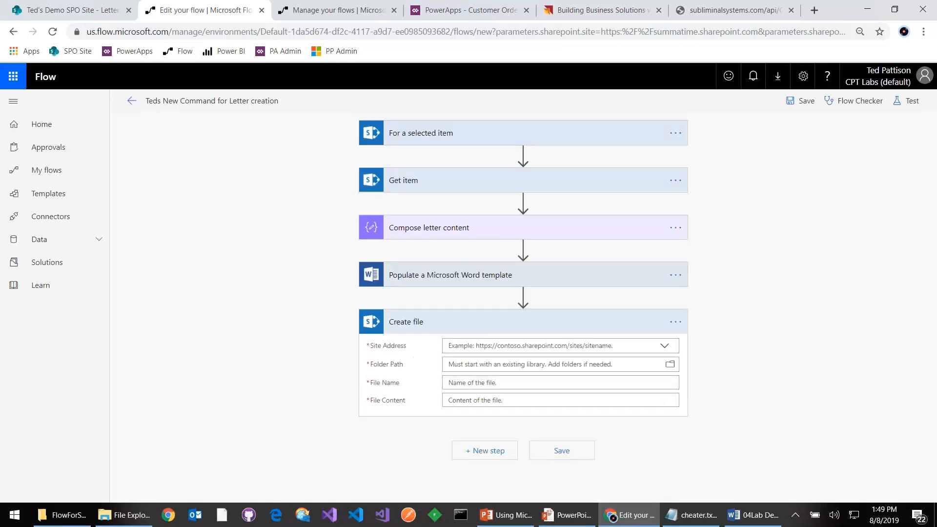
# - Set the Create file action's site address to the Demo SPO Site and its folder path to /Letters
pyautogui.click(666, 347)
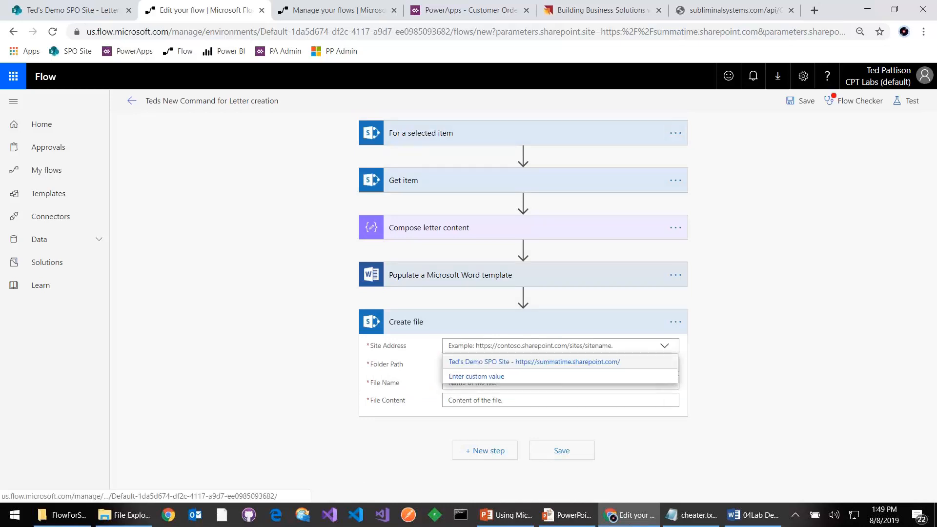
pyautogui.click(536, 362)
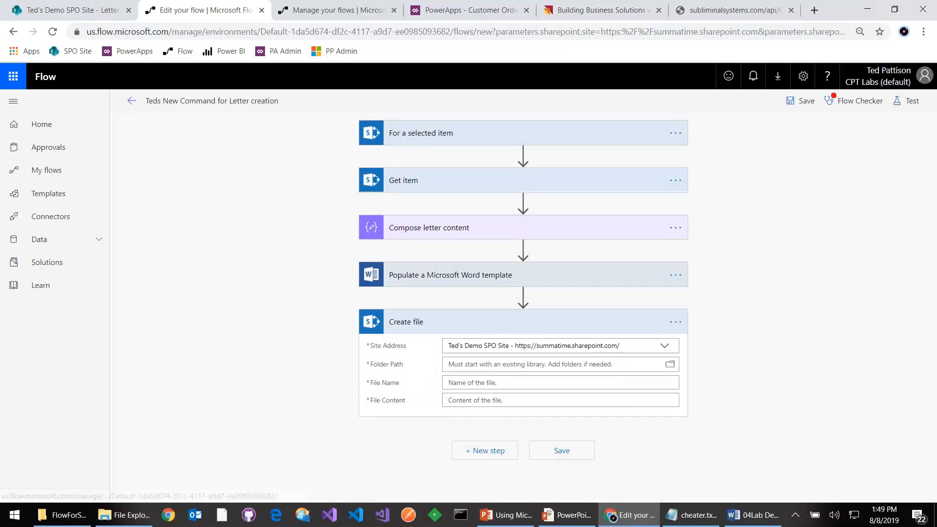
pyautogui.click(670, 364)
pyautogui.scroll(-2, 671, 369)
pyautogui.click(667, 454)
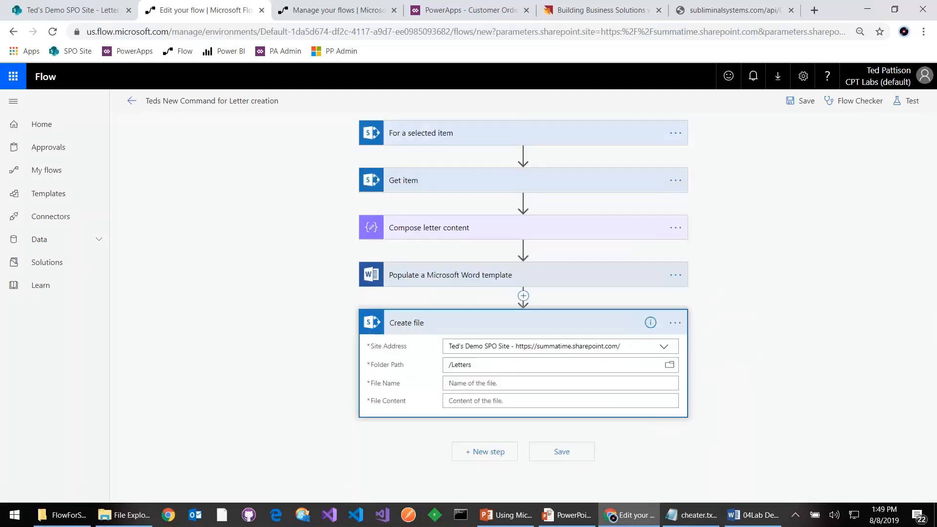
# - Begin the Create file action's file name with "Letter-" followed by the First Name value from Get item
pyautogui.click(580, 385)
pyautogui.write('Letter-')
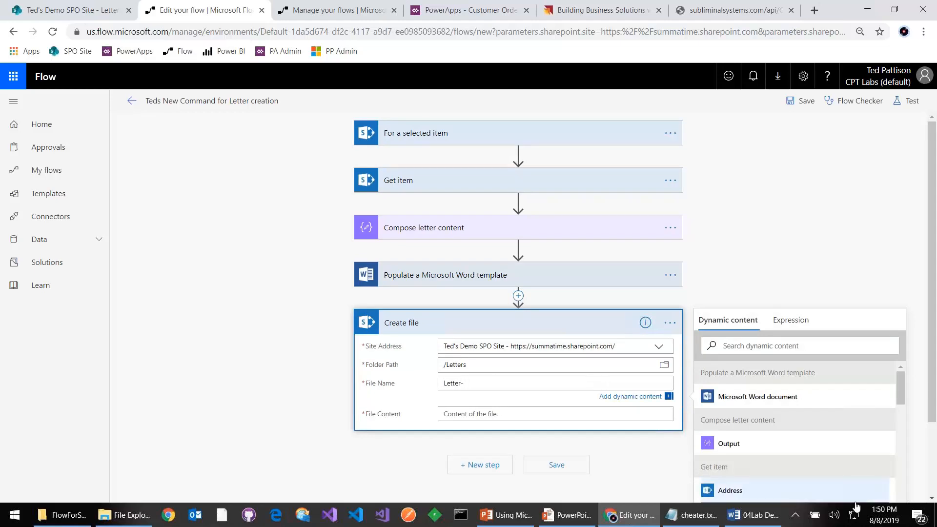
pyautogui.scroll(-3, 790, 477)
pyautogui.scroll(-5, 790, 477)
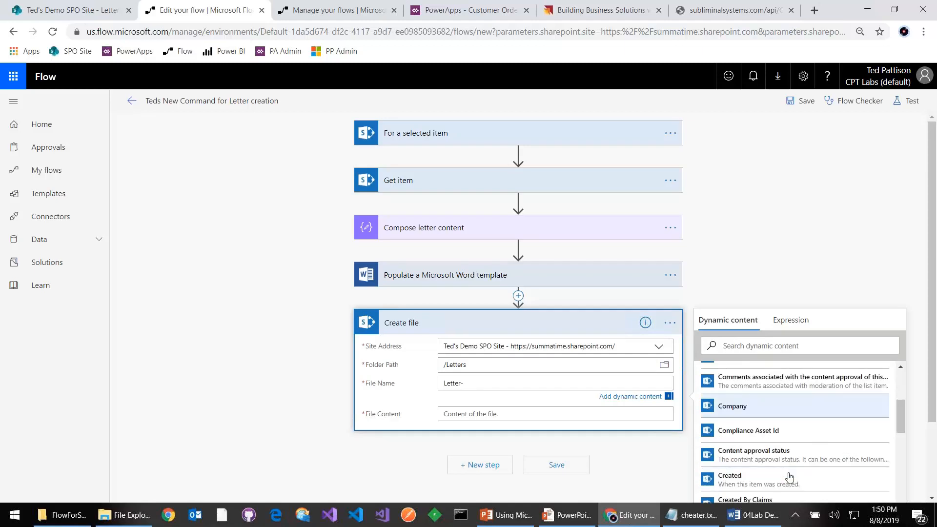
pyautogui.scroll(-2, 789, 477)
pyautogui.click(743, 487)
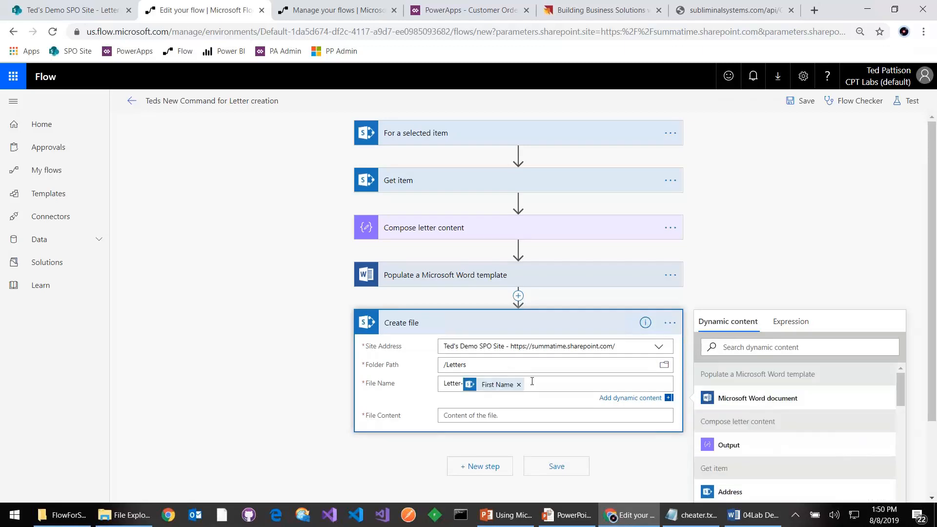
# - Complete the file name with a hyphen, the Last Name value from Get item and the extension .docx
pyautogui.scroll(-6, 762, 449)
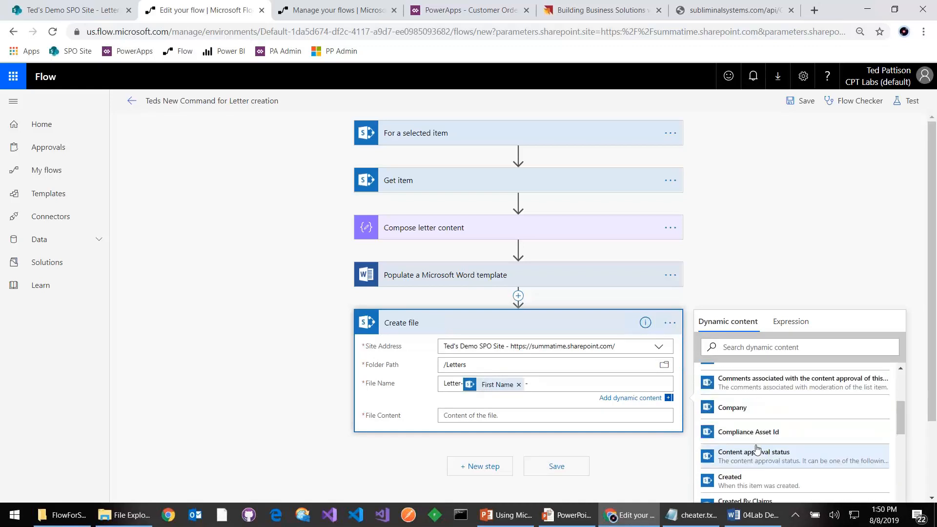
pyautogui.scroll(-3, 757, 449)
pyautogui.write('-')
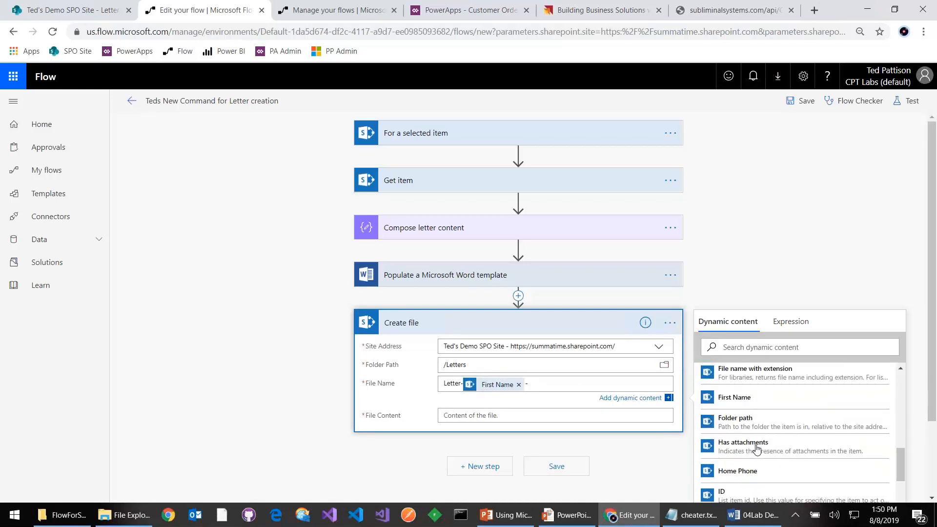
pyautogui.scroll(-1, 757, 449)
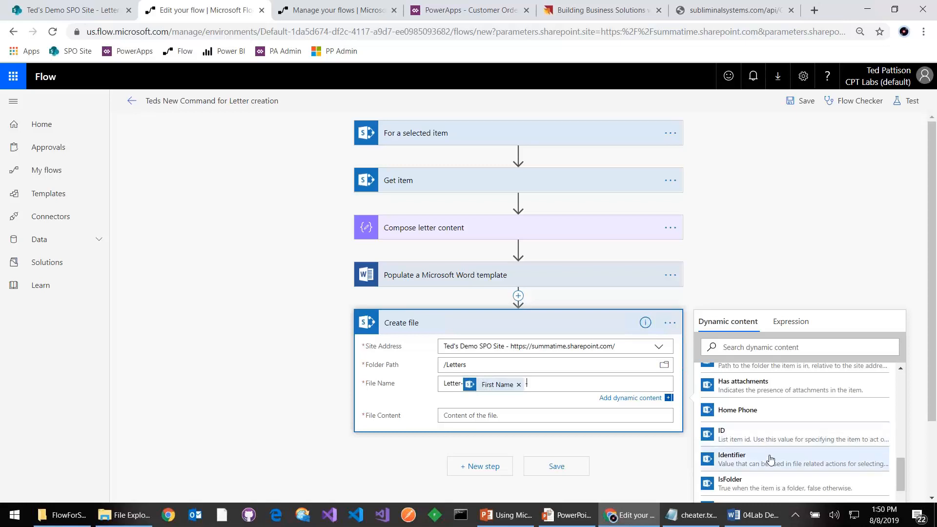
pyautogui.scroll(-1, 763, 460)
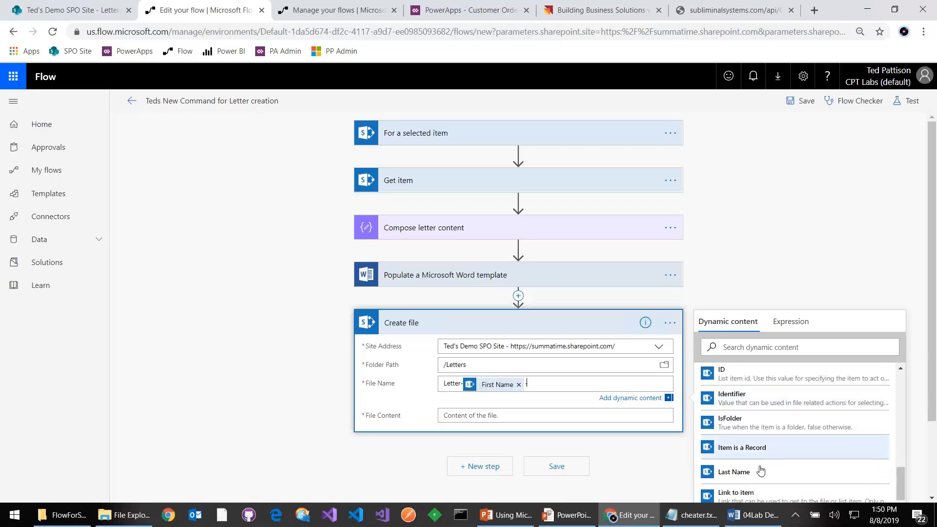
pyautogui.click(758, 476)
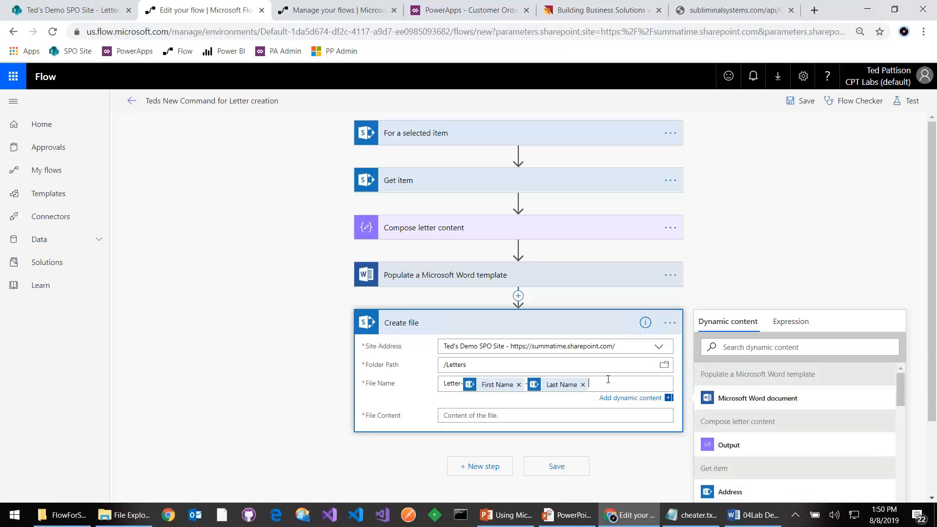
pyautogui.write('.docx')
# - Set the file content to the Microsoft Word document output of the template action and save the flow
pyautogui.click(488, 415)
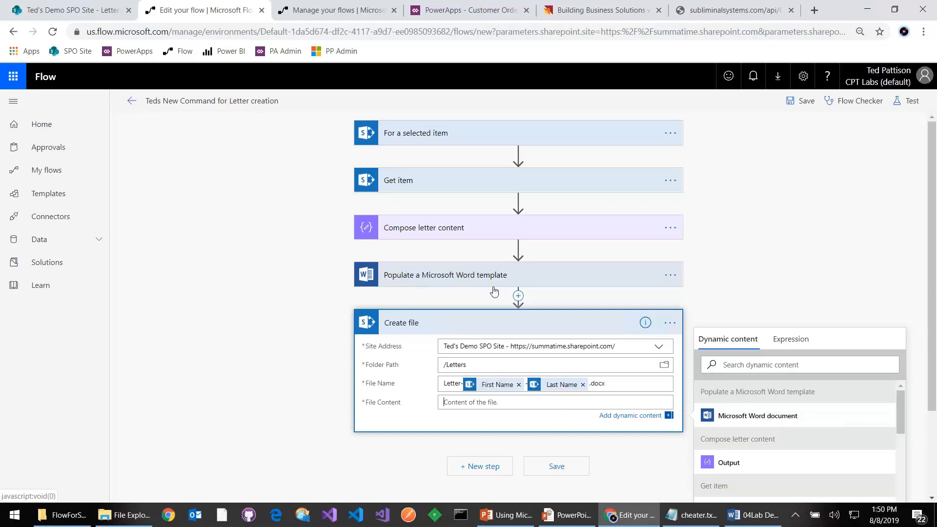
pyautogui.click(778, 418)
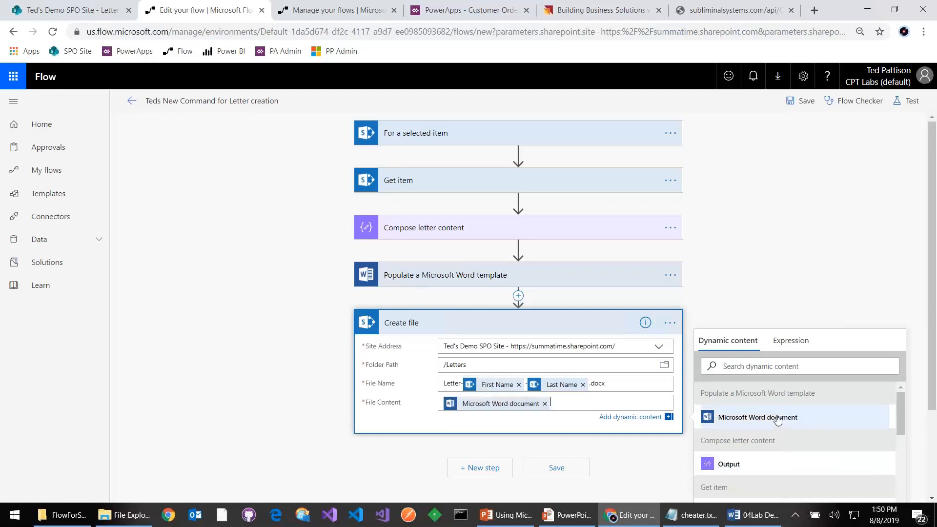
pyautogui.click(556, 467)
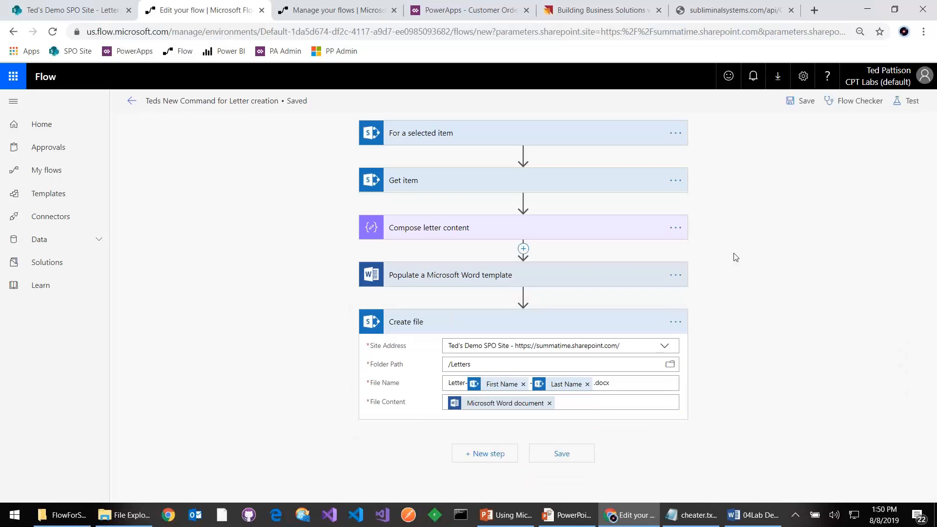
# - In the SharePoint site's Customers list, run the updated New Command for Letter creation flow on the KRUSTY BURGER customer
pyautogui.click(49, 5)
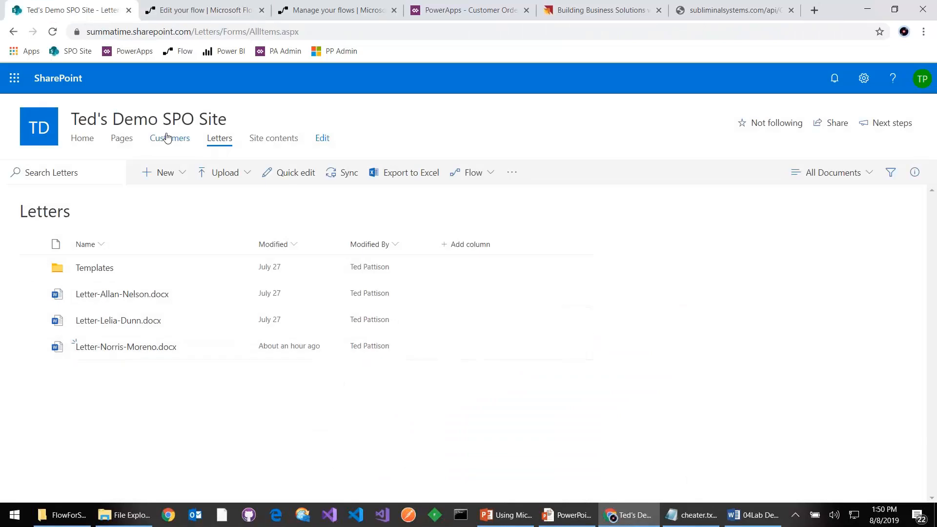
pyautogui.click(169, 141)
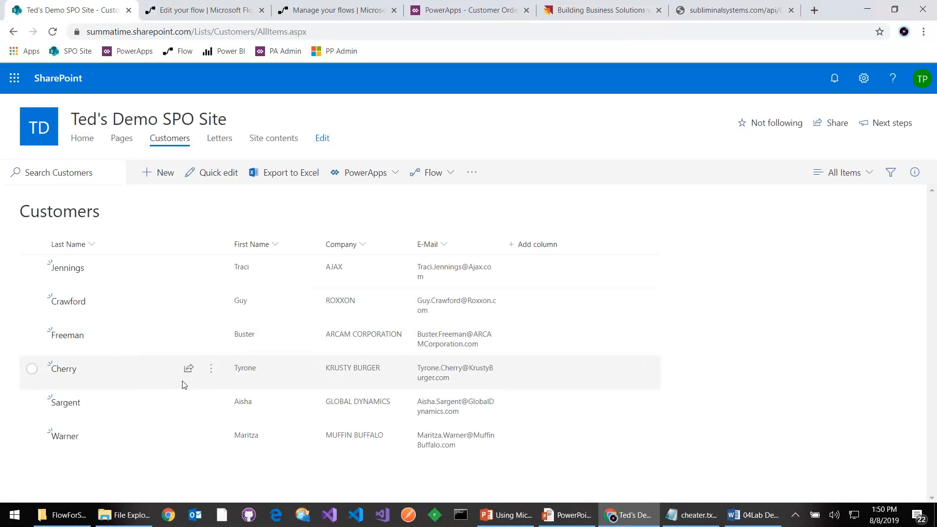
pyautogui.click(211, 371)
pyautogui.moveTo(309, 424)
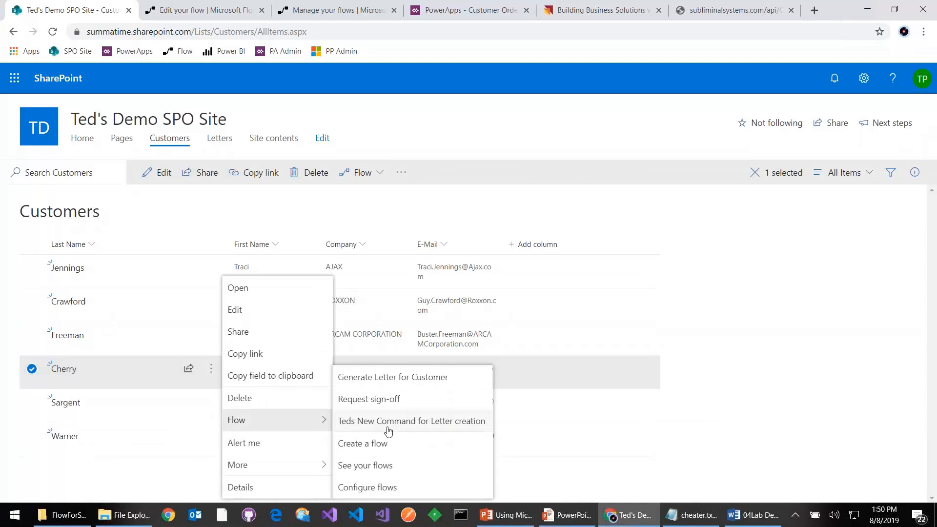
pyautogui.click(410, 423)
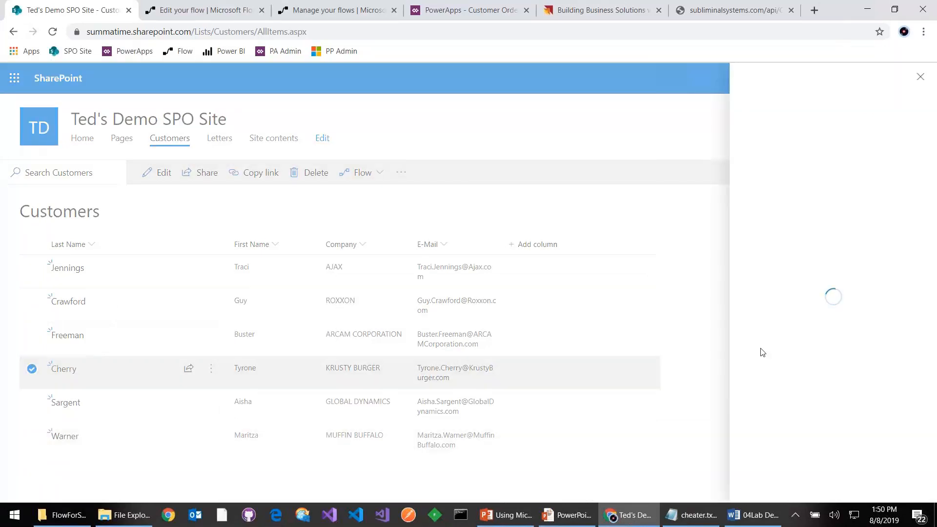
pyautogui.click(785, 213)
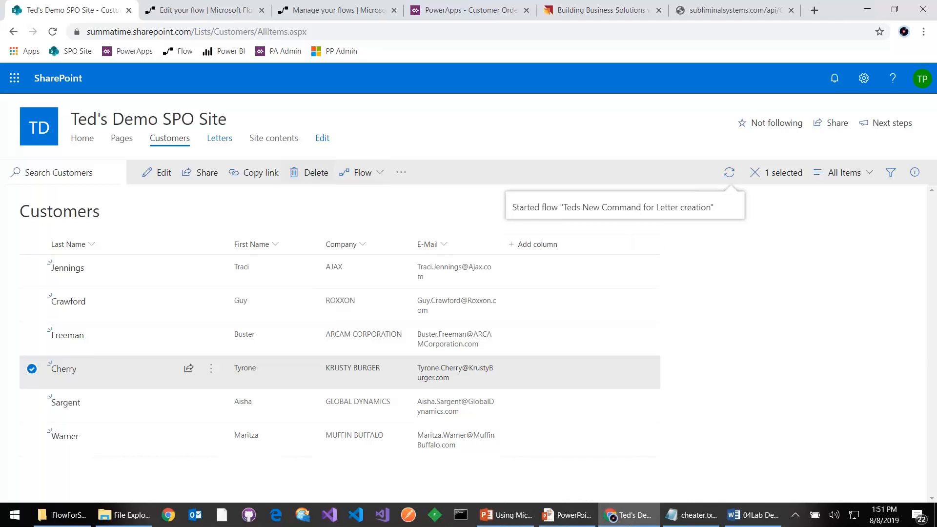
# - Open the newly generated KRUSTY BURGER customer letter from the Letters library and review its address, date, content and author
pyautogui.click(219, 139)
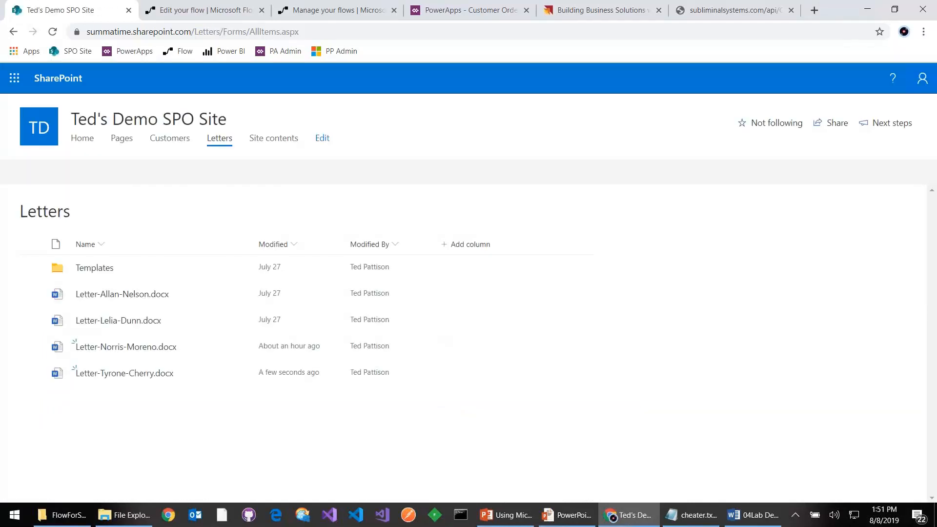
pyautogui.moveTo(95, 373)
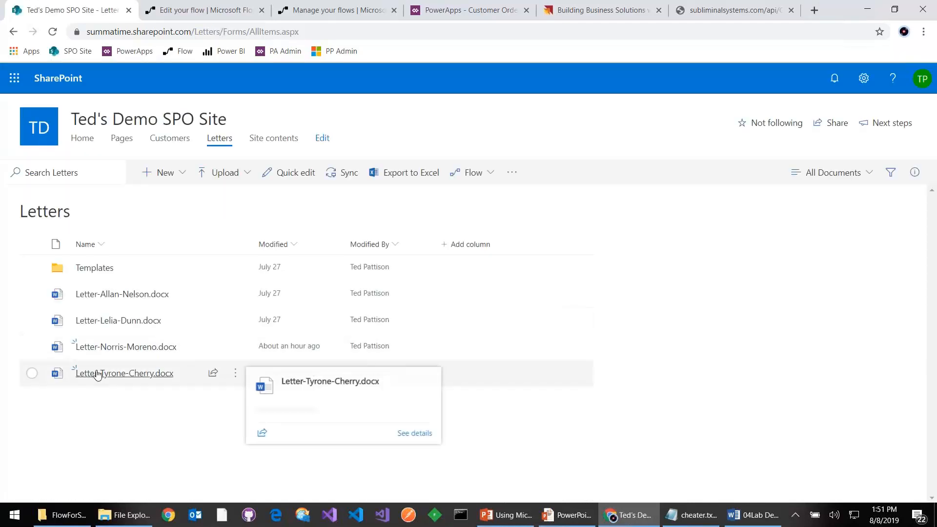
pyautogui.click(130, 374)
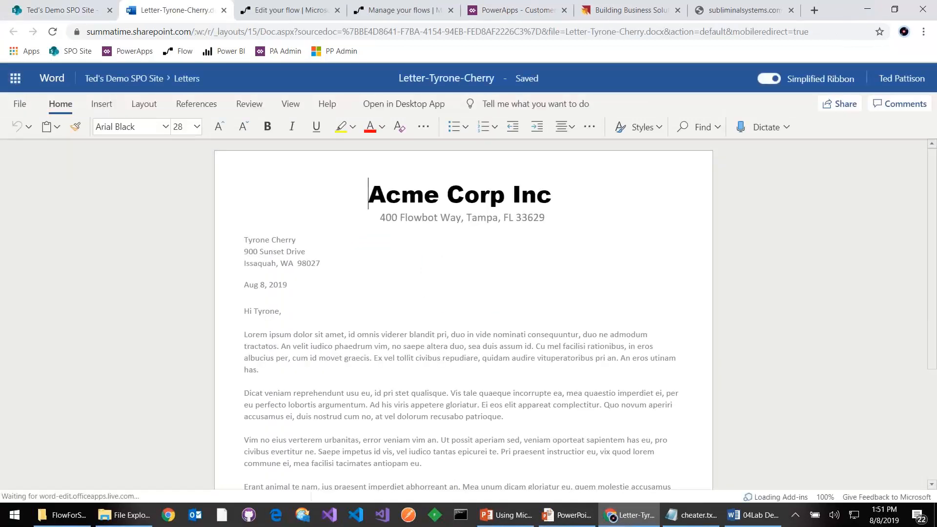
pyautogui.scroll(-3, 415, 411)
pyautogui.scroll(3, 415, 412)
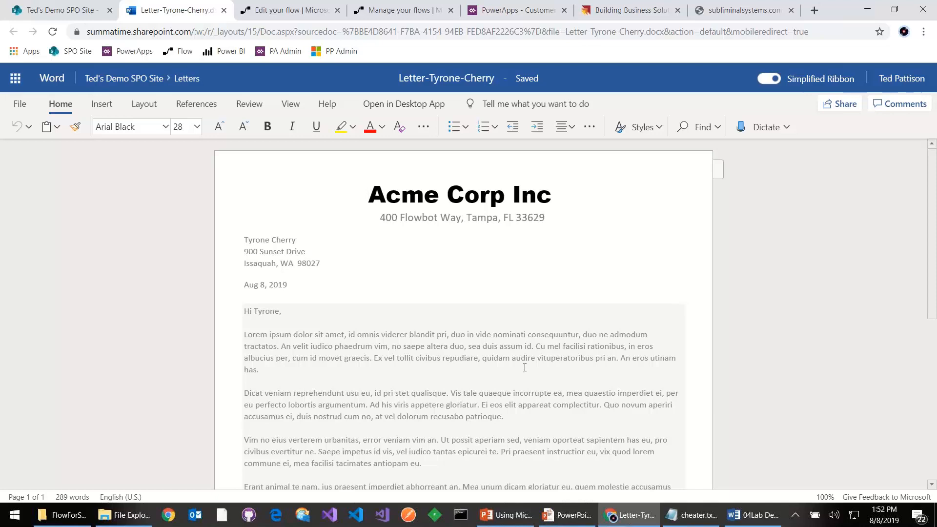
# - Switch to the PowerPoint slide show and advance to the Populate a Microsoft Word template slide
pyautogui.click(568, 516)
pyautogui.click(518, 277)
pyautogui.press('Right')
pyautogui.press('Right')
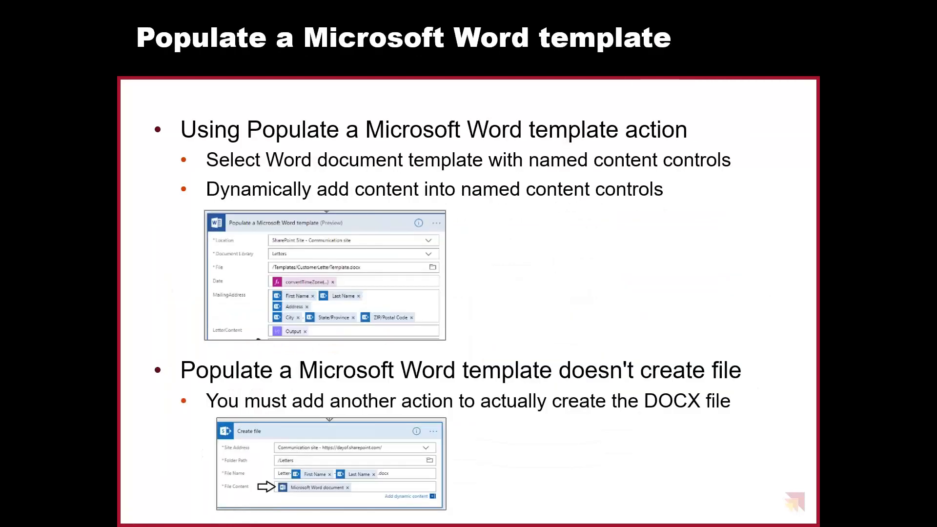